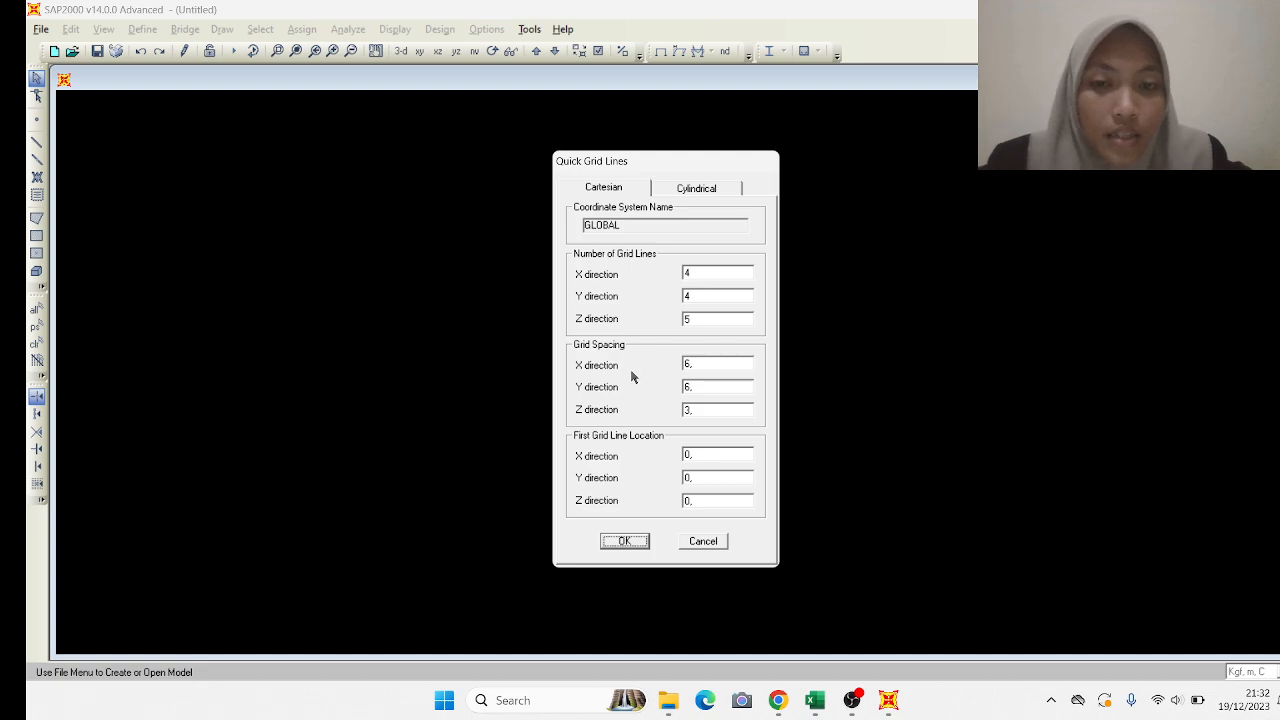
Check the plan and front view dimensions in the Chrome PDF, return to SAP2000, and set the Z-direction grid lines to 3.
{"action": "left_click", "coordinate": [778, 700]}
{"action": "scroll", "coordinate": [663, 424], "scroll_direction": "up", "scroll_amount": 10}
{"action": "scroll", "coordinate": [663, 424], "scroll_direction": "down", "scroll_amount": 3}
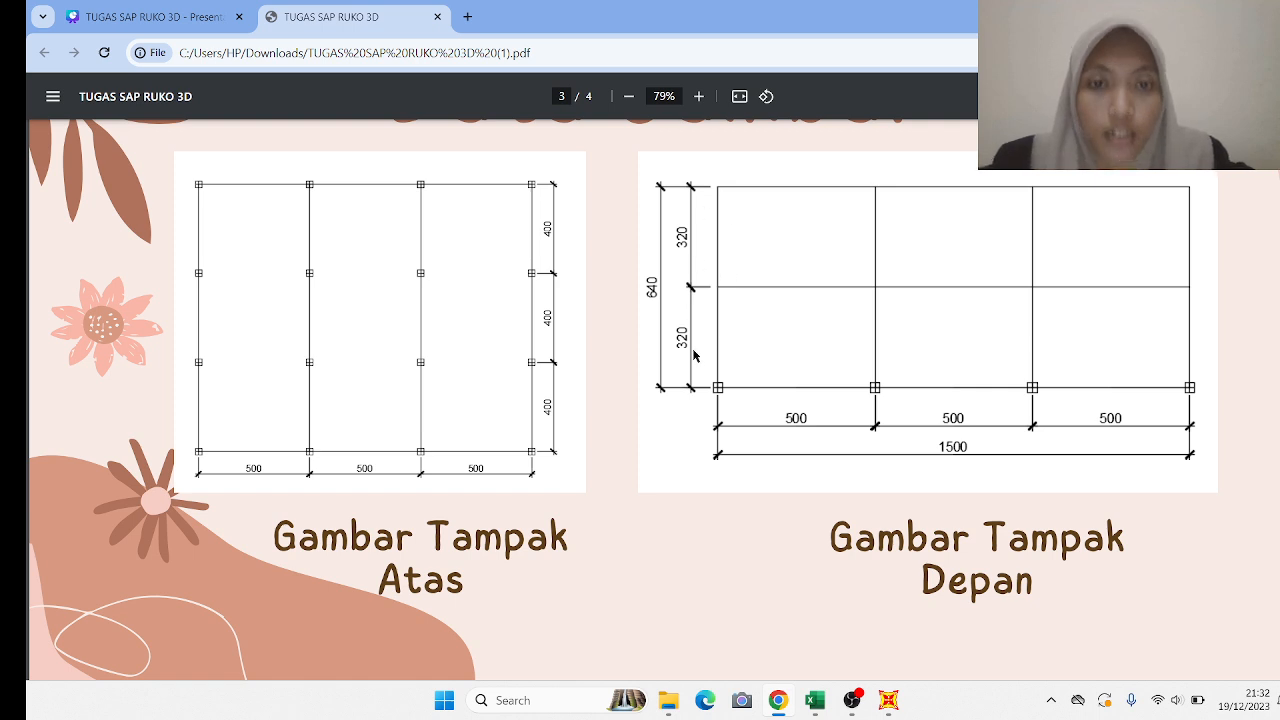
{"action": "left_click", "coordinate": [885, 645]}
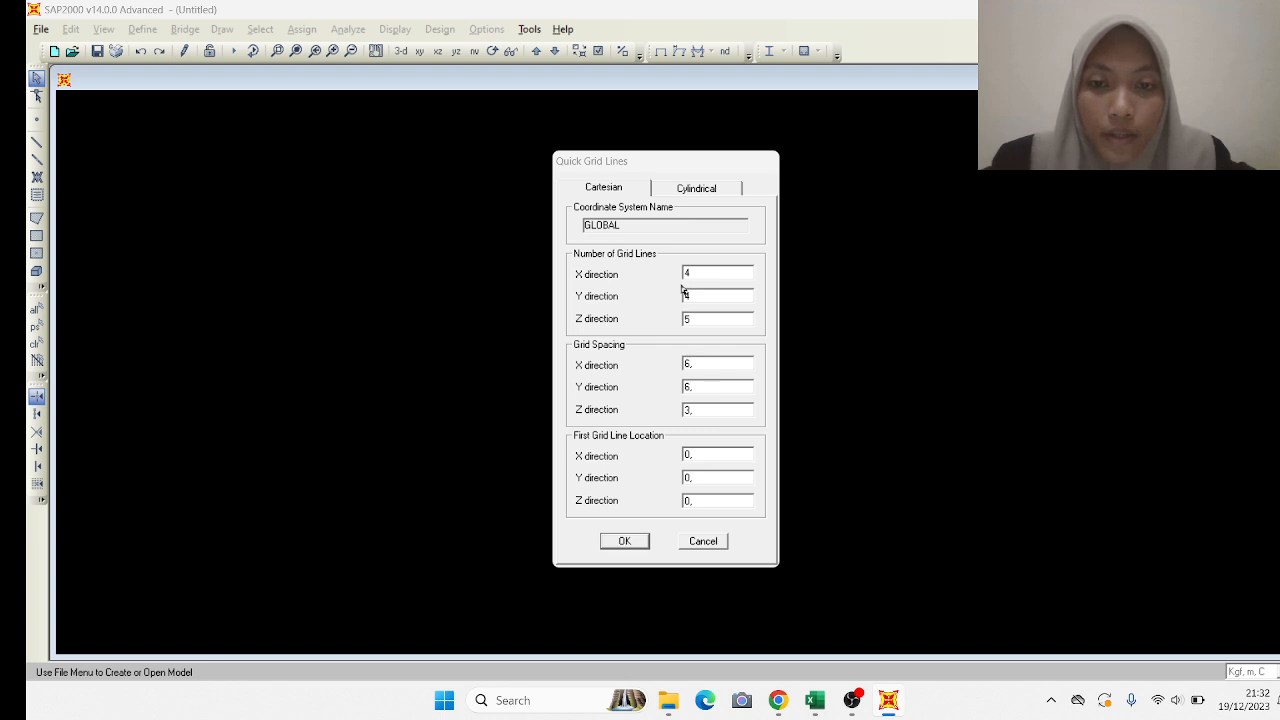
{"action": "double_click", "coordinate": [704, 320]}
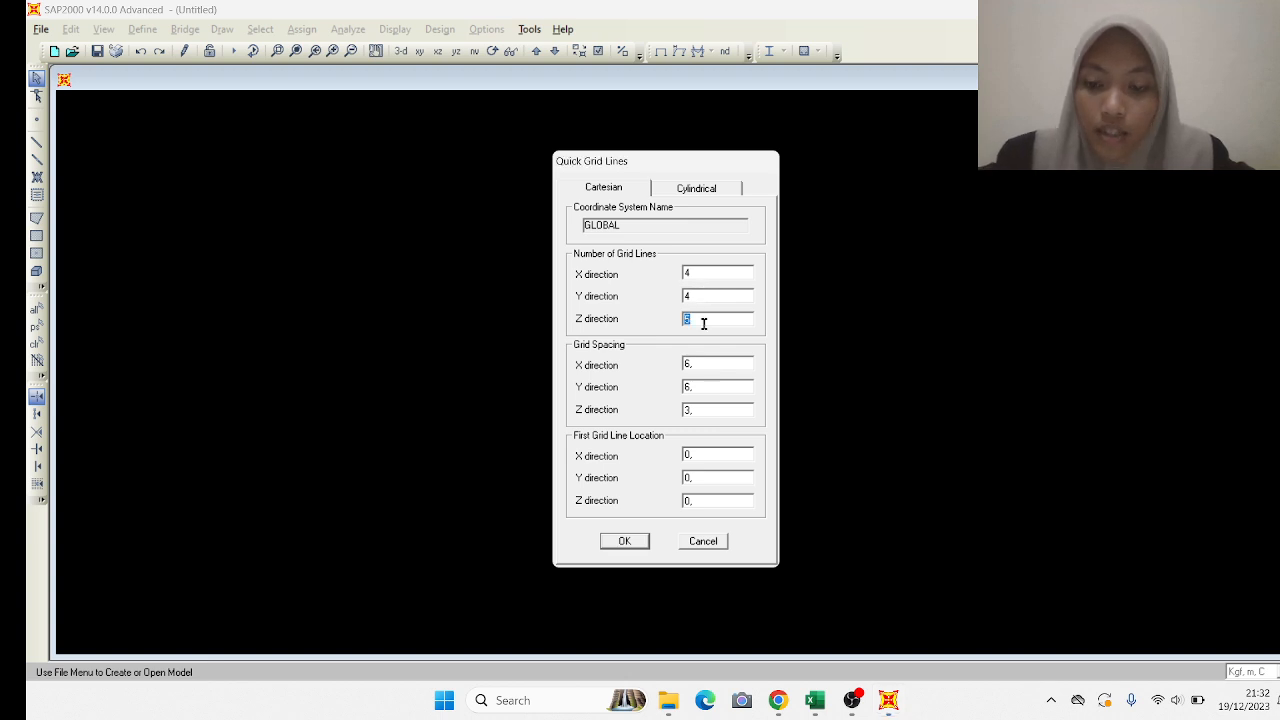
{"action": "type", "text": "3"}
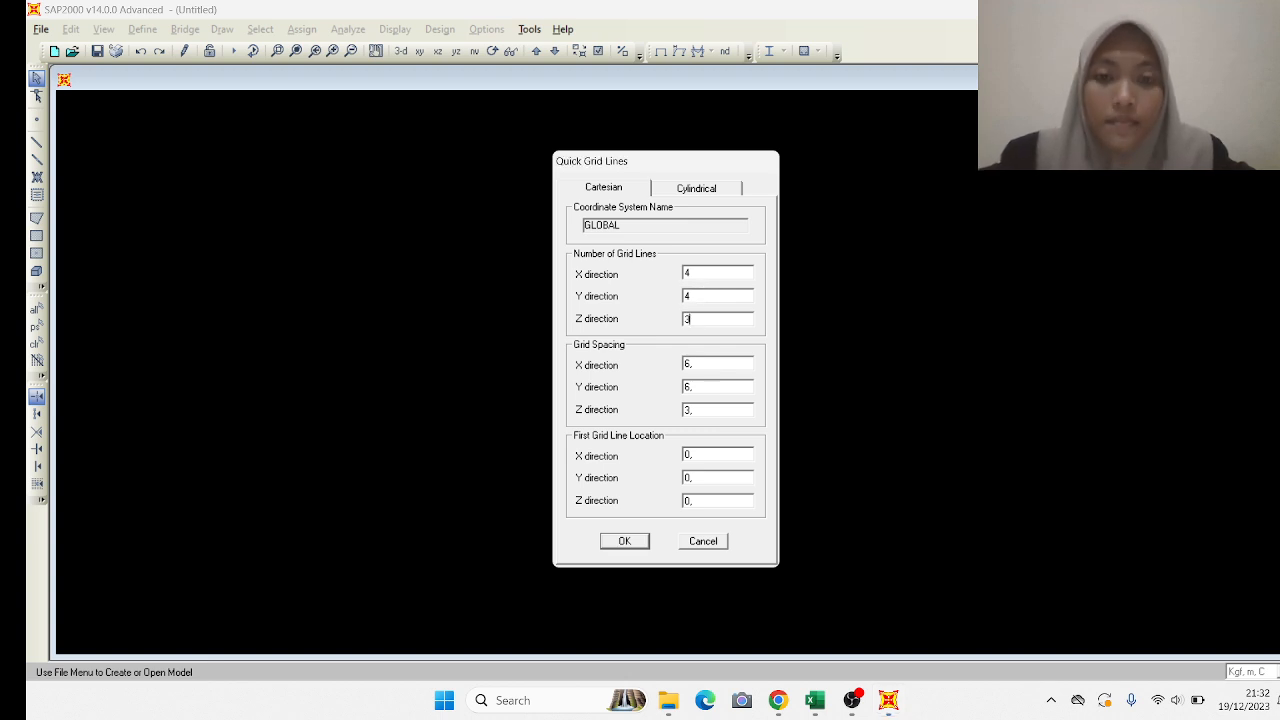
Set the grid spacing to 5 in X, 4 in Y and 3,2 in Z, and create the grid.
{"action": "double_click", "coordinate": [700, 362]}
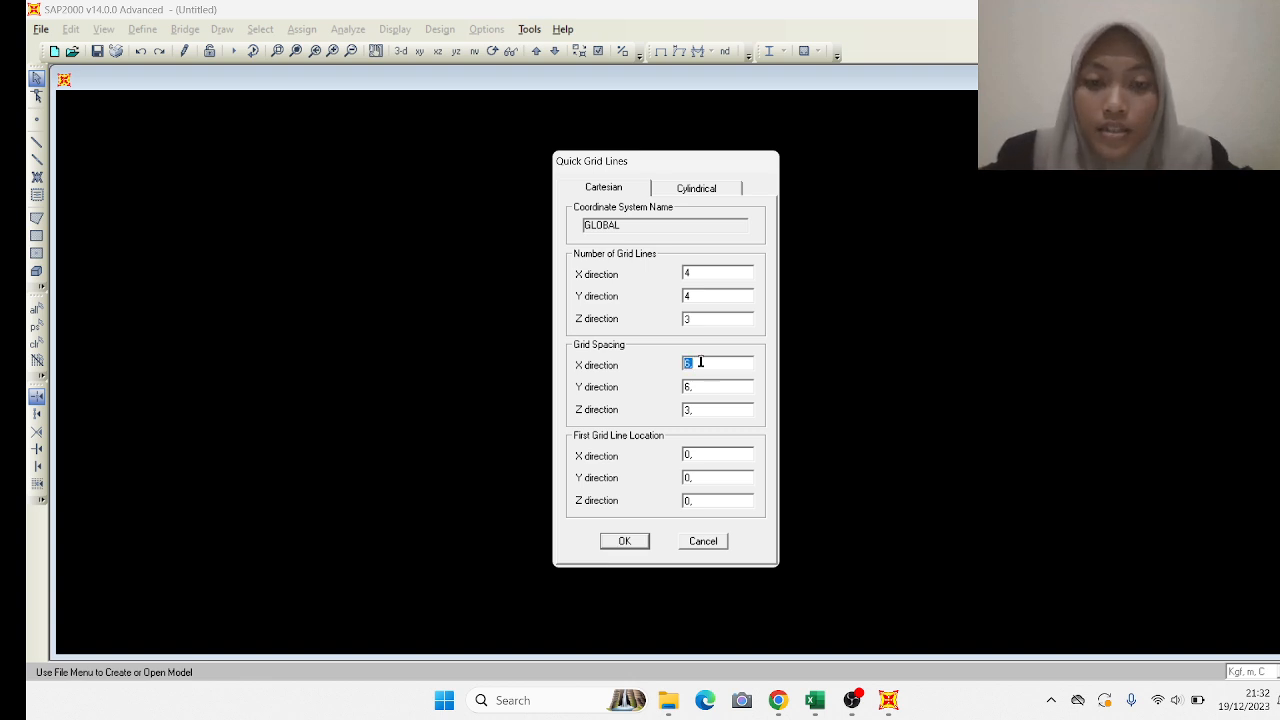
{"action": "type", "text": "5"}
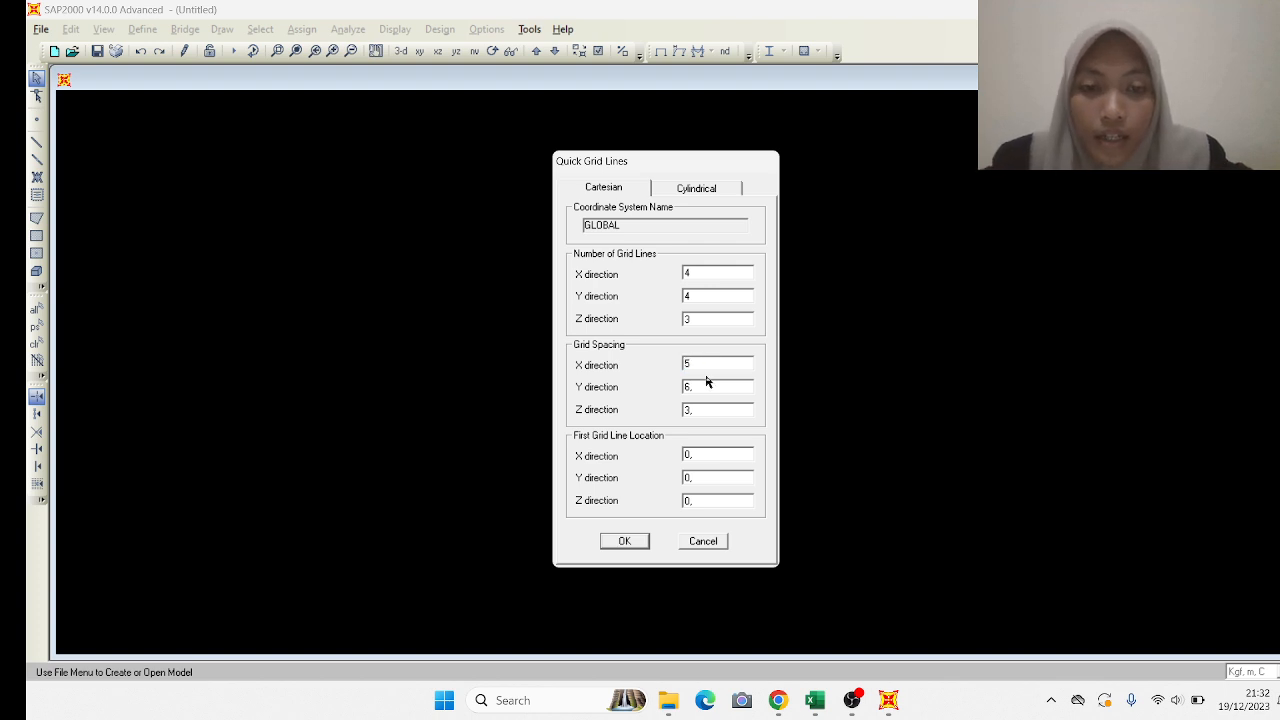
{"action": "double_click", "coordinate": [697, 387]}
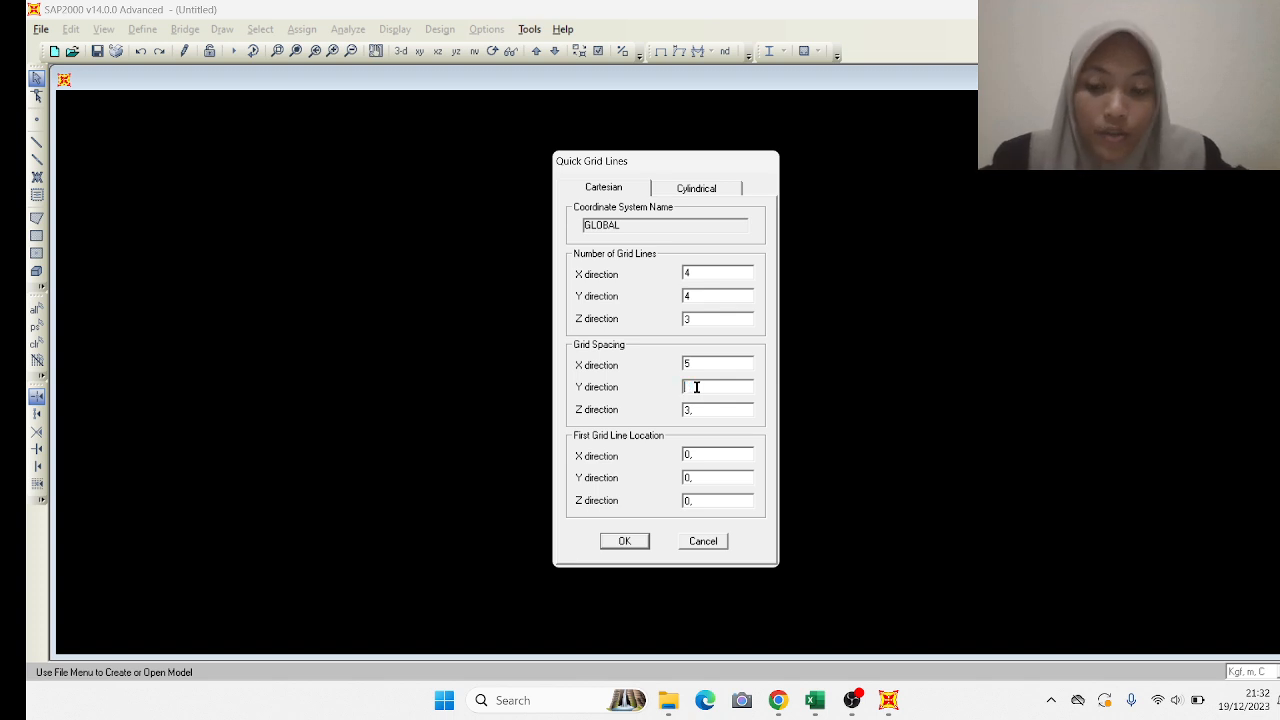
{"action": "type", "text": "4"}
{"action": "double_click", "coordinate": [702, 409]}
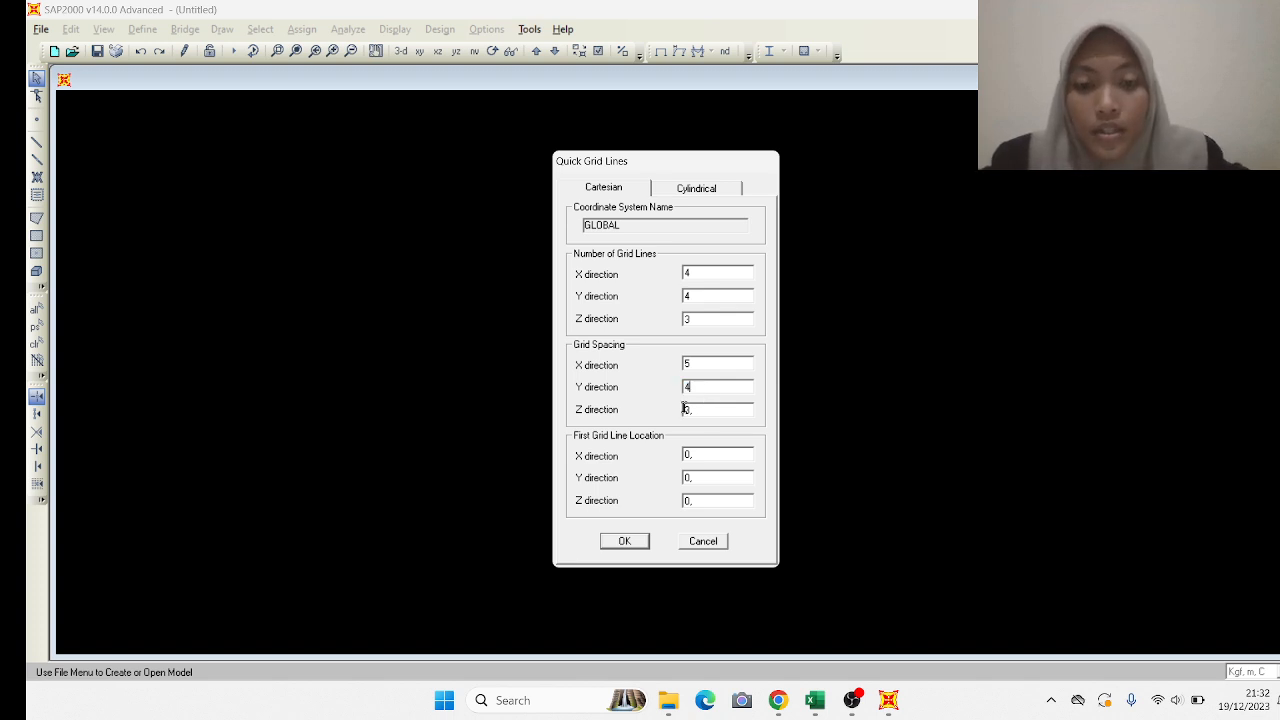
{"action": "type", "text": "3.2"}
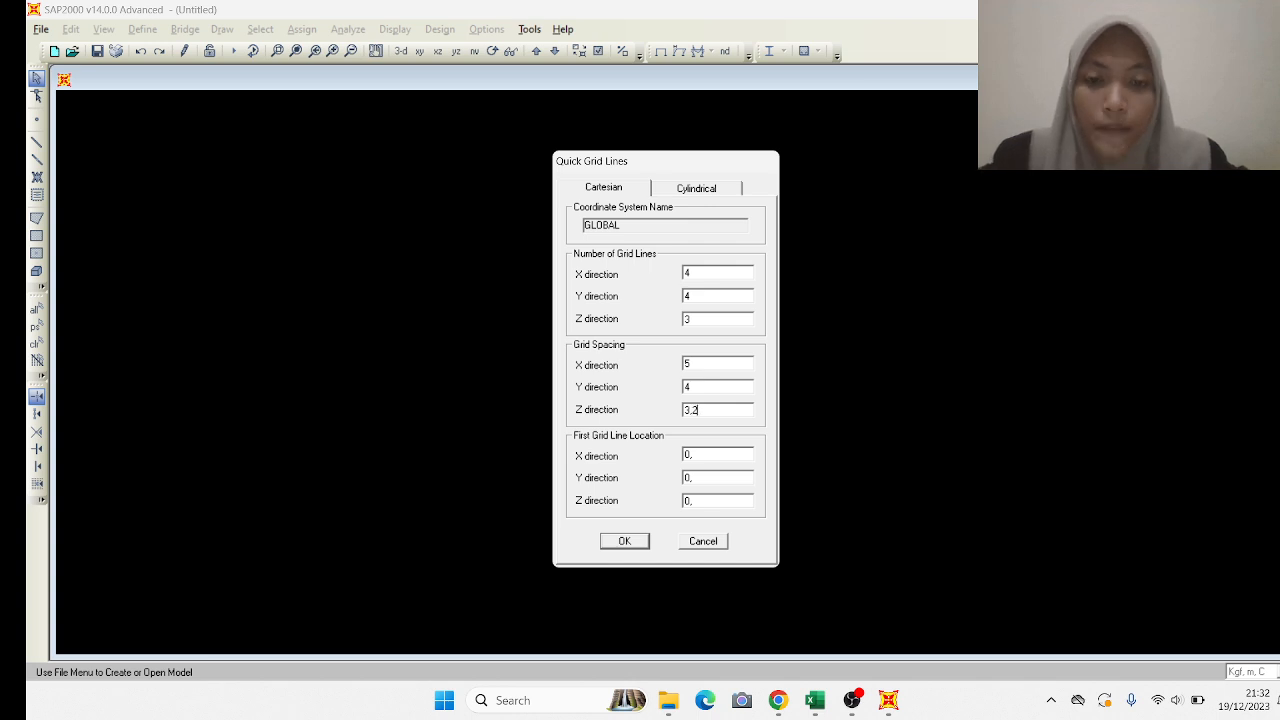
{"action": "left_click", "coordinate": [630, 541]}
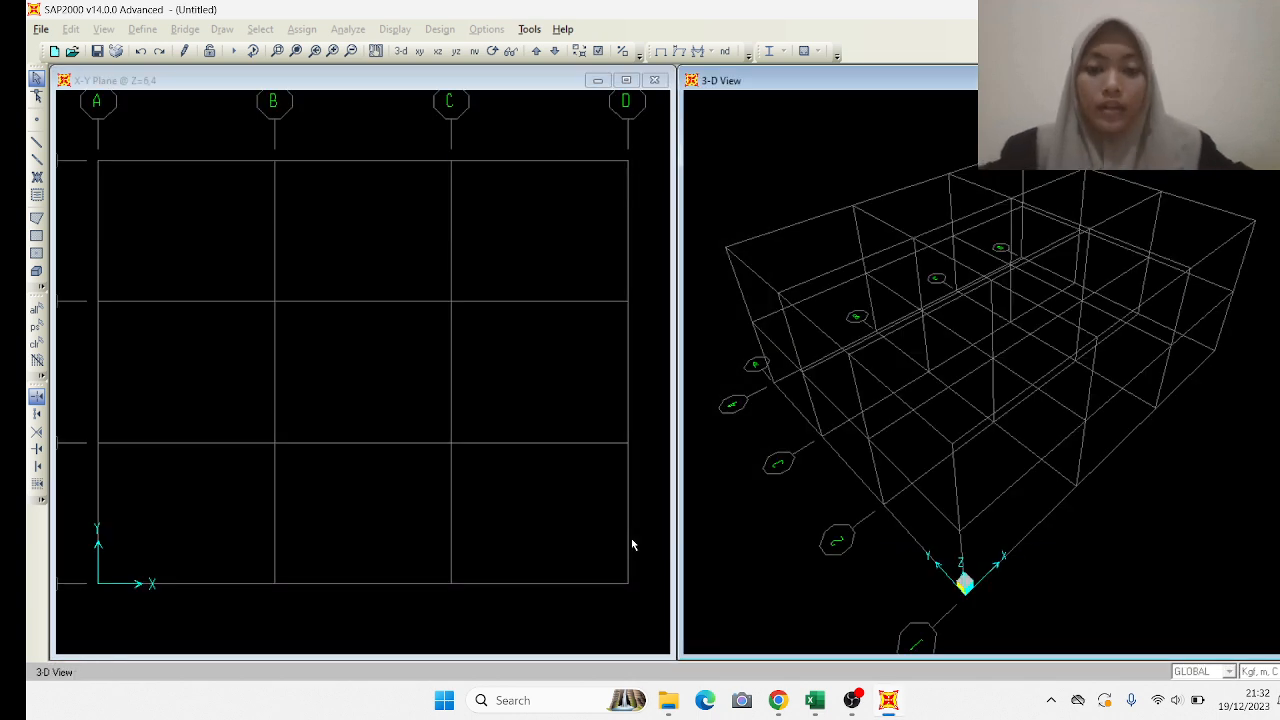
Add a new material named 45 MPa with the material type Concrete.
{"action": "scroll", "coordinate": [376, 275], "scroll_direction": "down", "scroll_amount": 2}
{"action": "middle_click_drag", "start_coordinate": [386, 237], "coordinate": [402, 323]}
{"action": "middle_click_drag", "start_coordinate": [296, 343], "coordinate": [284, 298]}
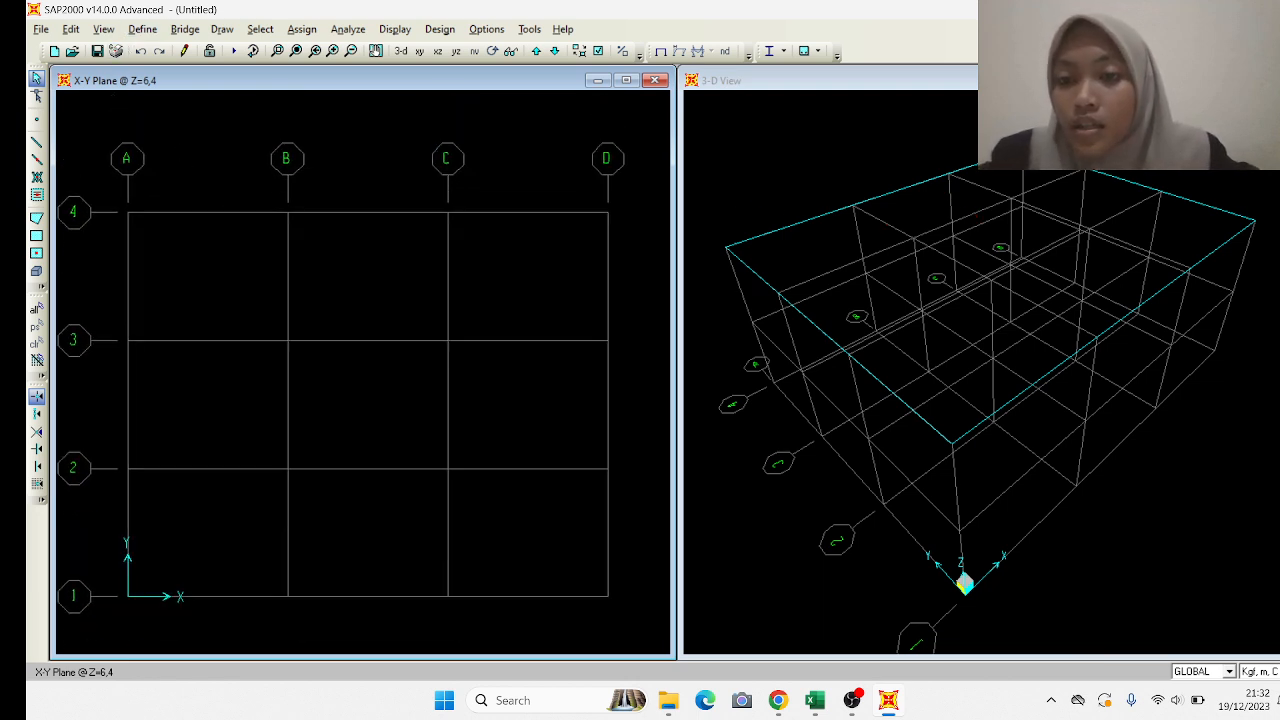
{"action": "left_click", "coordinate": [148, 30]}
{"action": "left_click", "coordinate": [160, 46]}
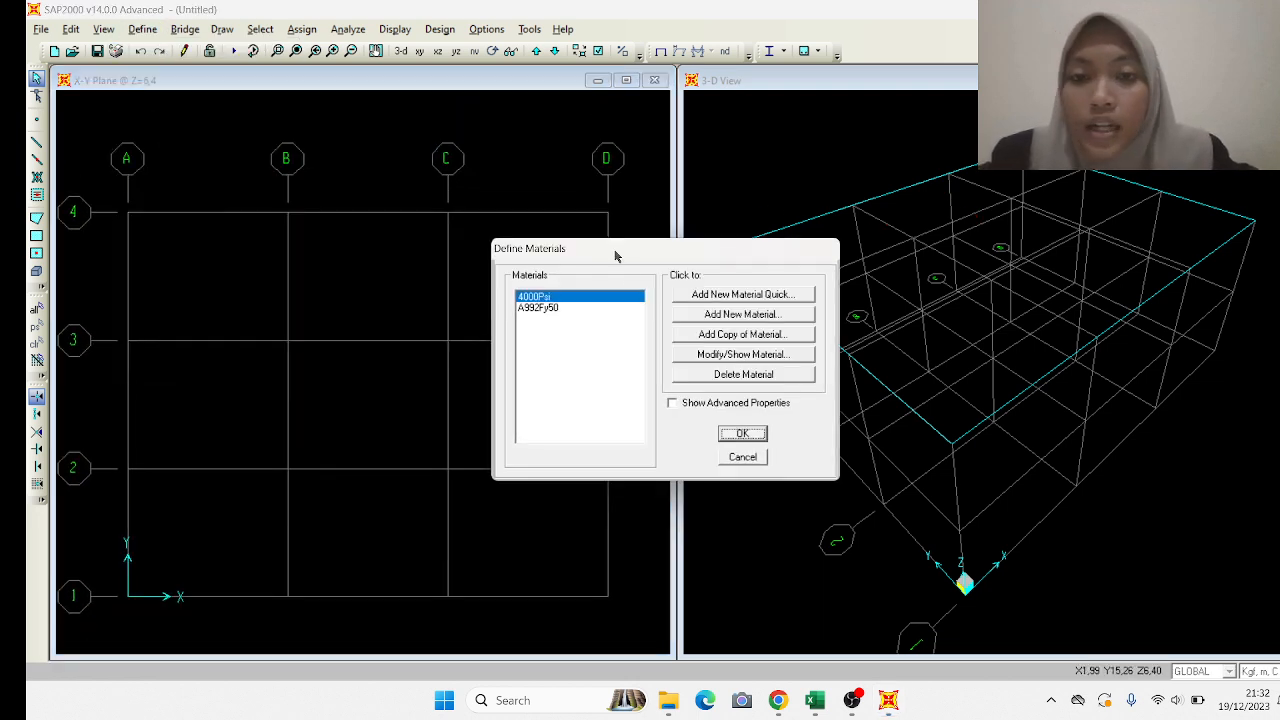
{"action": "left_click", "coordinate": [709, 314]}
{"action": "double_click", "coordinate": [743, 173]}
{"action": "key", "text": "BackSpace"}
{"action": "type", "text": "45 MPa"}
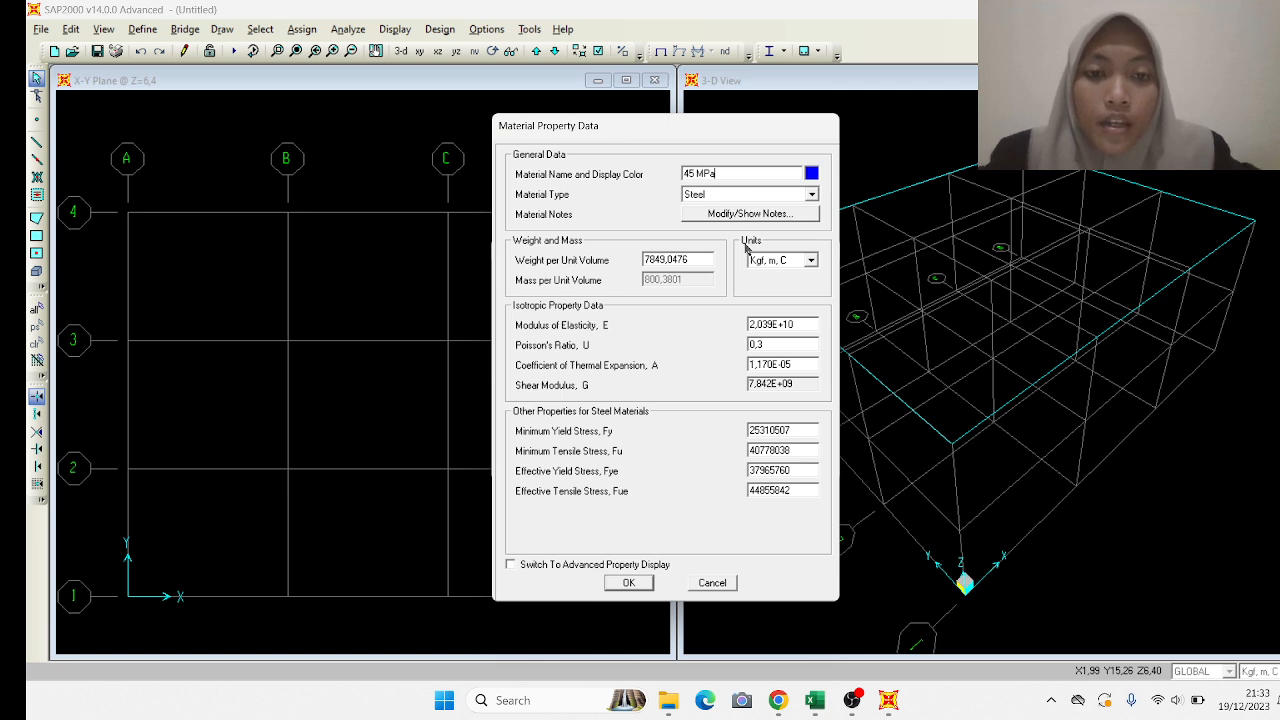
{"action": "left_click", "coordinate": [745, 196]}
{"action": "left_click", "coordinate": [746, 220]}
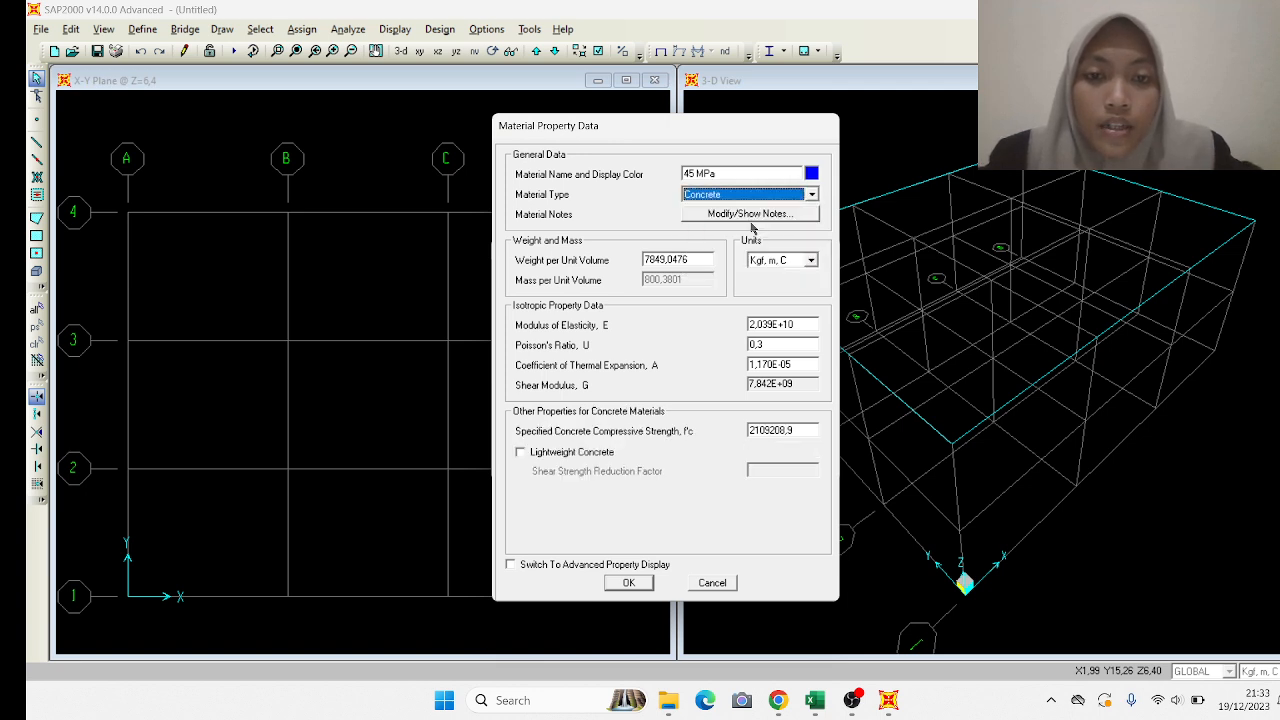
Set the material's weight per unit volume to 2400 using Kgf, m, C units.
{"action": "left_click", "coordinate": [785, 260]}
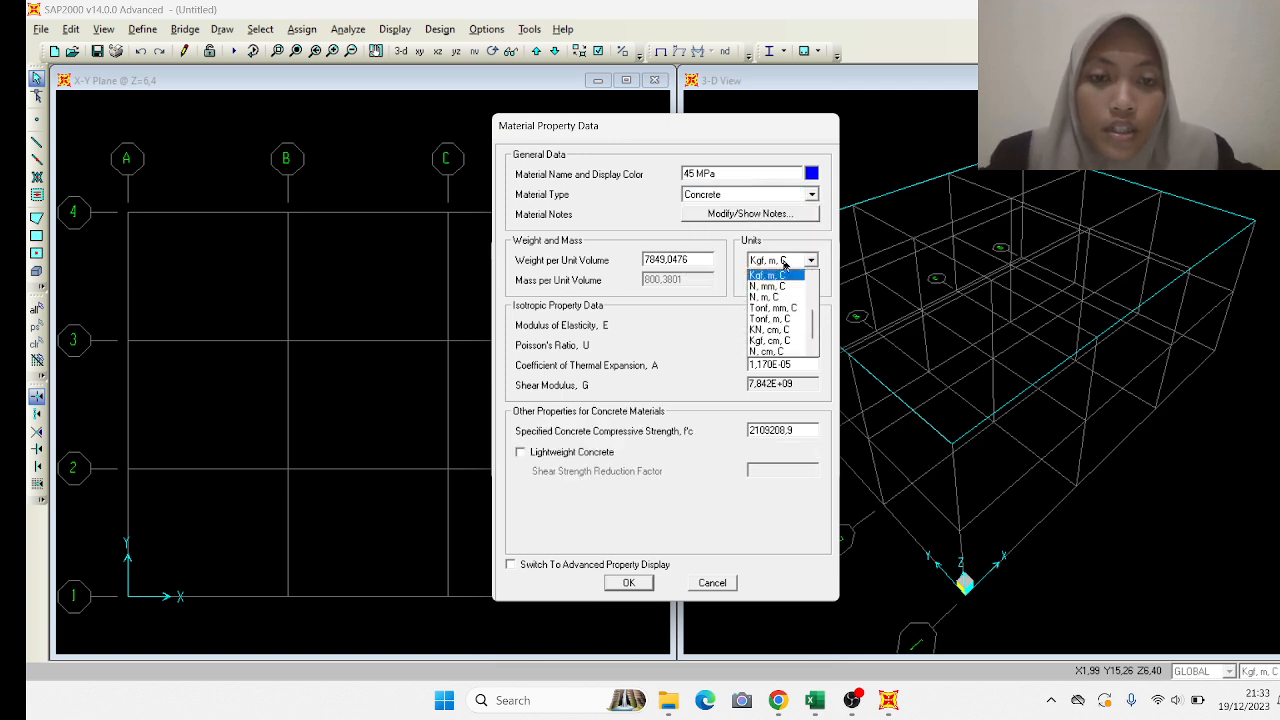
{"action": "left_click", "coordinate": [784, 262]}
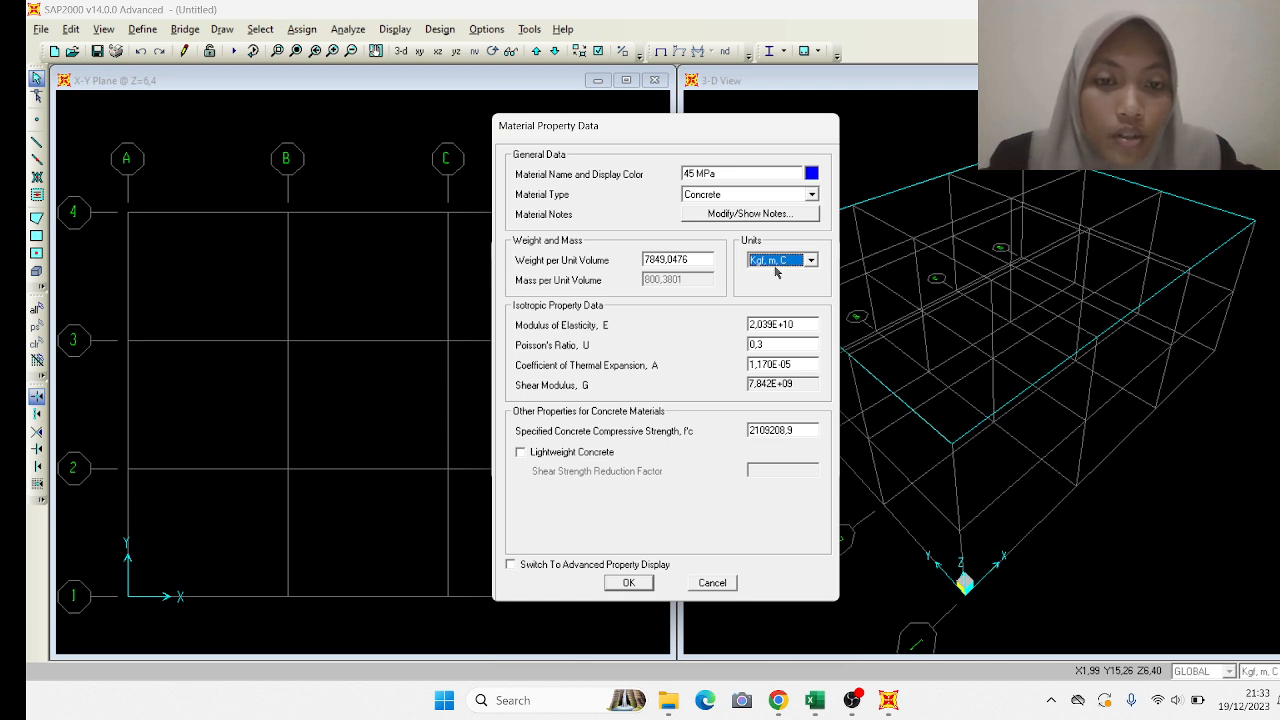
{"action": "double_click", "coordinate": [705, 258]}
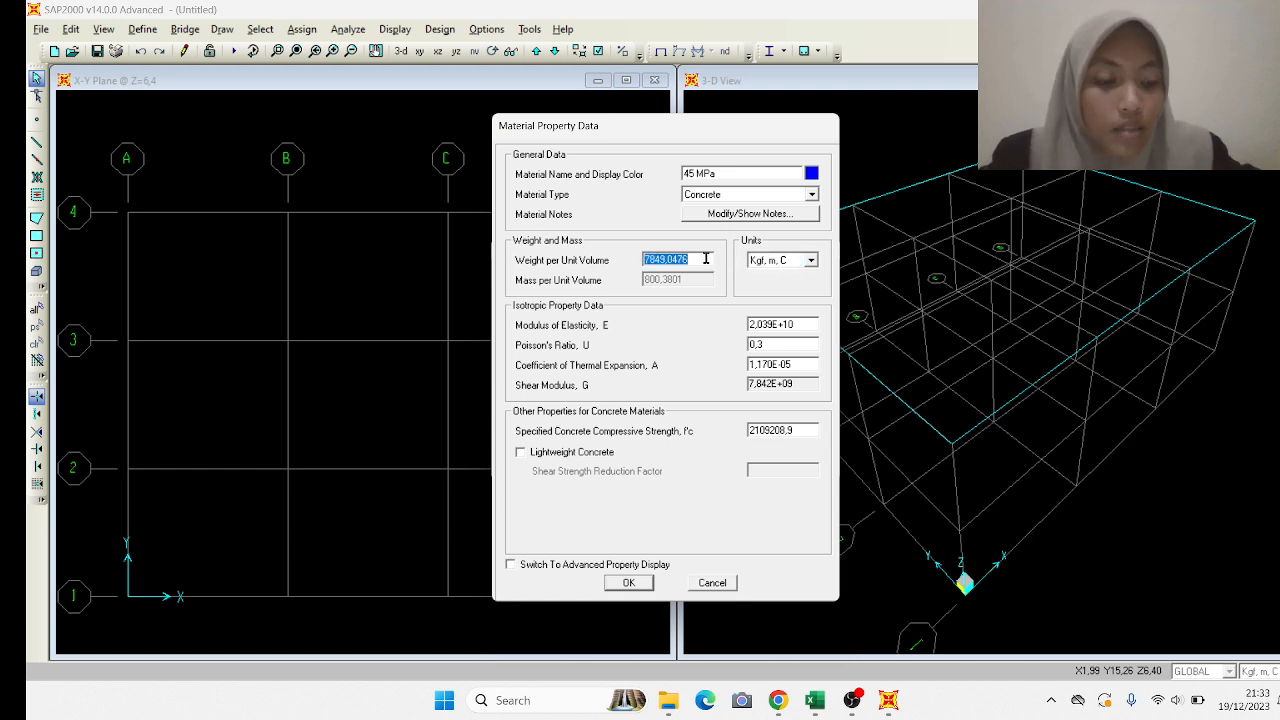
{"action": "key", "text": "BackSpace"}
{"action": "type", "text": "2400"}
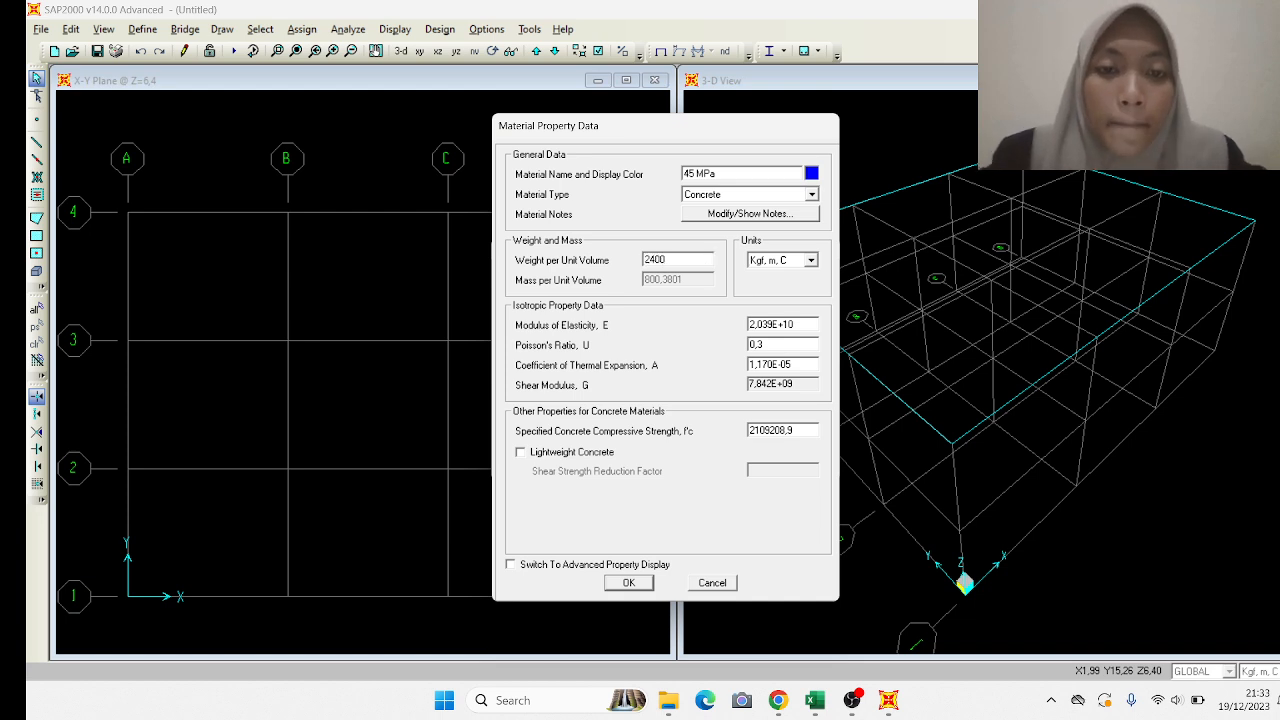
Switch the material's units to N, mm, C and set the specified concrete compressive strength to 45.
{"action": "left_click", "coordinate": [786, 264]}
{"action": "left_click", "coordinate": [791, 284]}
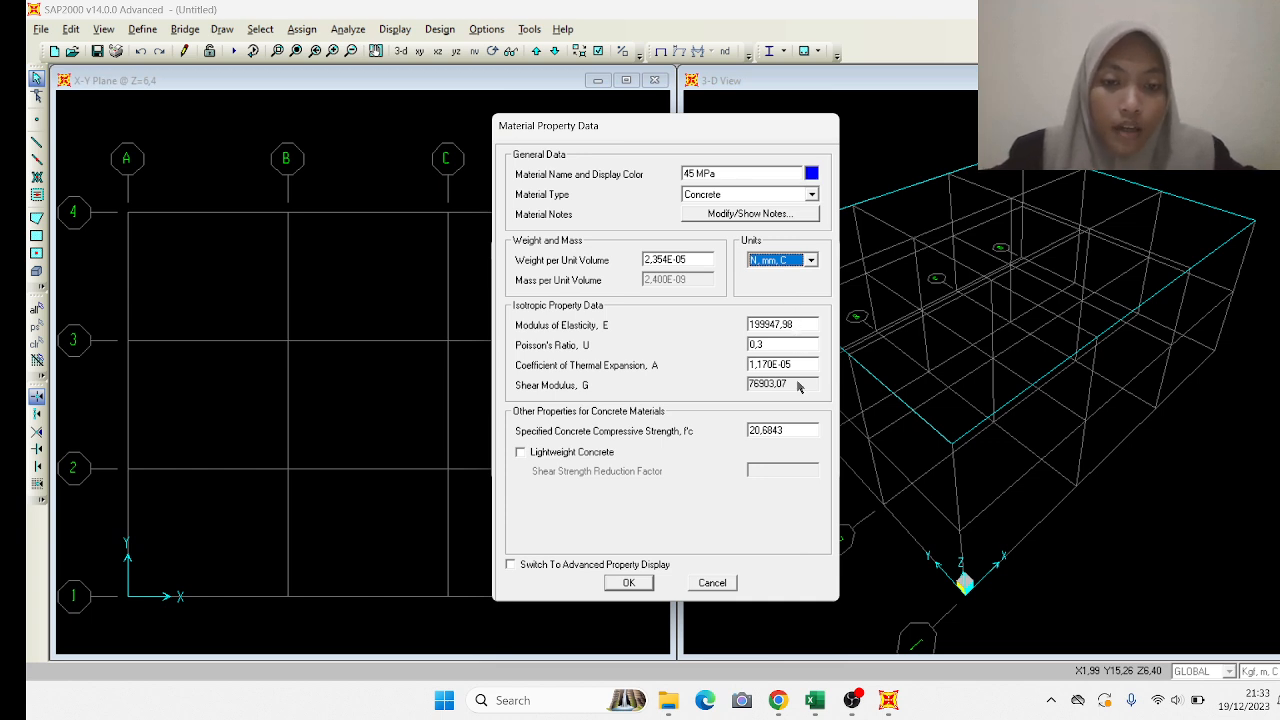
{"action": "double_click", "coordinate": [789, 429]}
{"action": "type", "text": "45"}
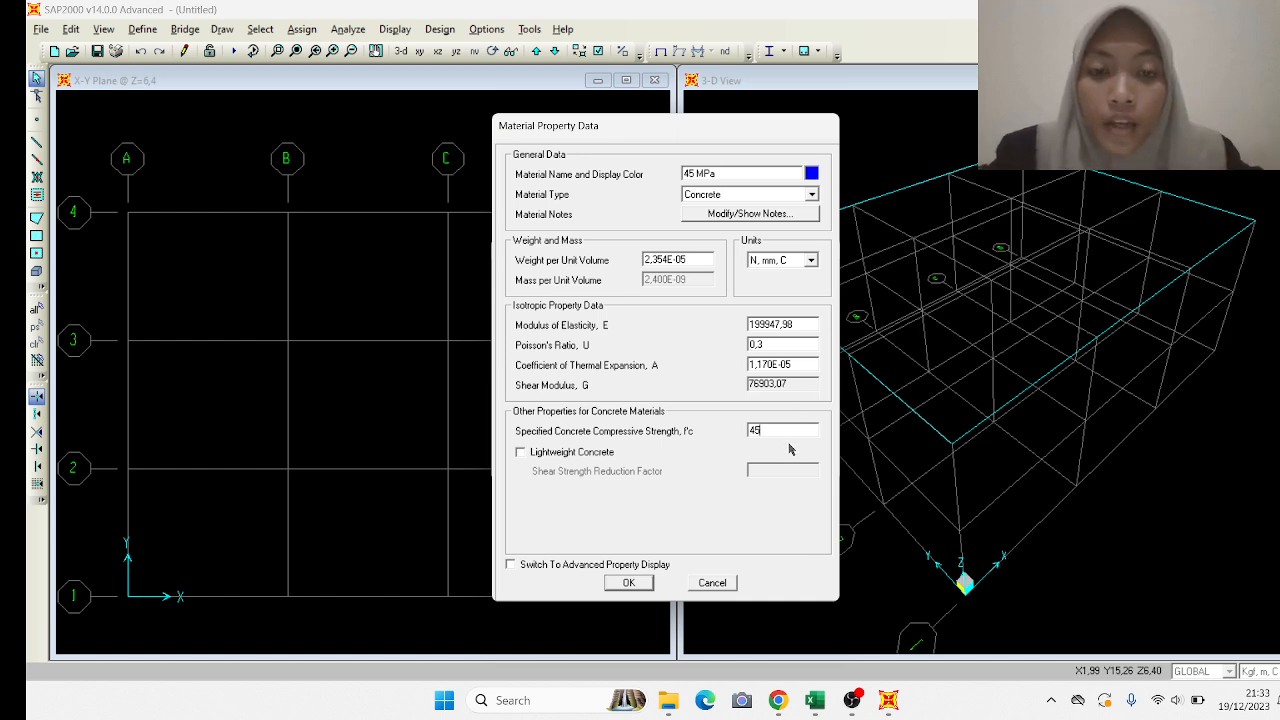
Clear the modulus of elasticity and look up its value in the planning data PDF in Chrome, then return to SAP2000.
{"action": "double_click", "coordinate": [797, 323]}
{"action": "key", "text": "BackSpace"}
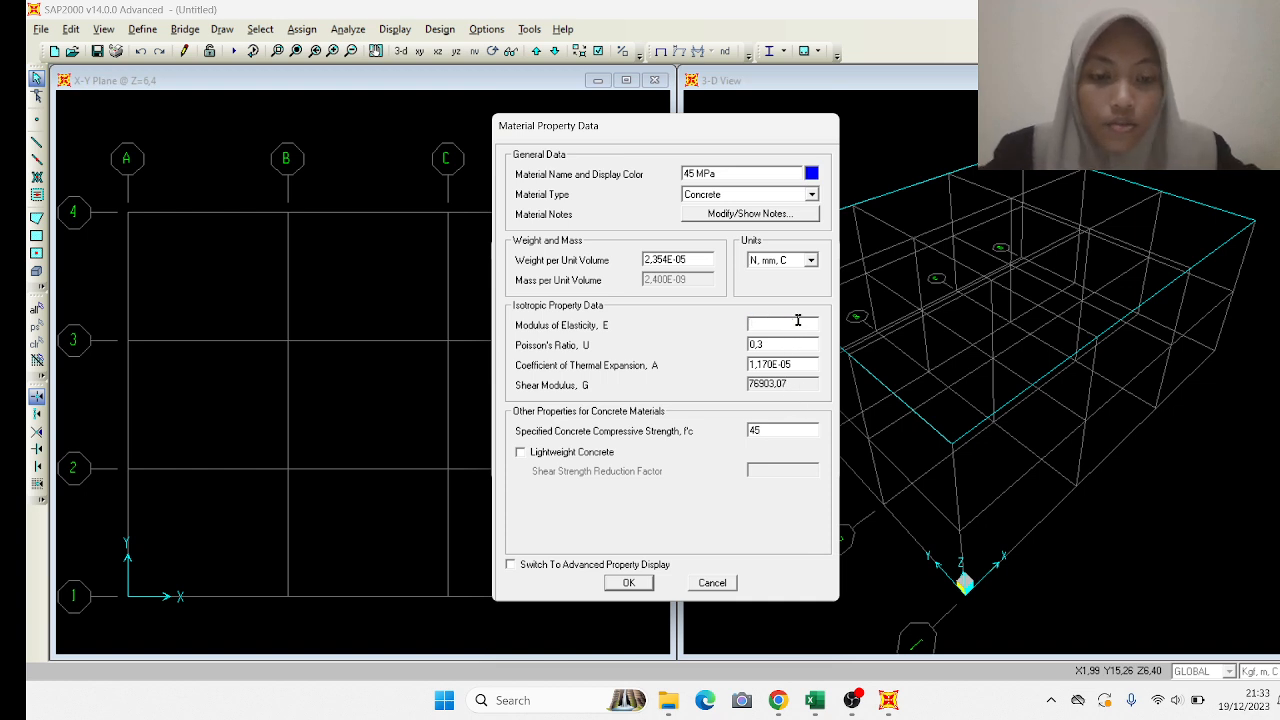
{"action": "mouse_move", "coordinate": [778, 700]}
{"action": "left_click", "coordinate": [793, 622]}
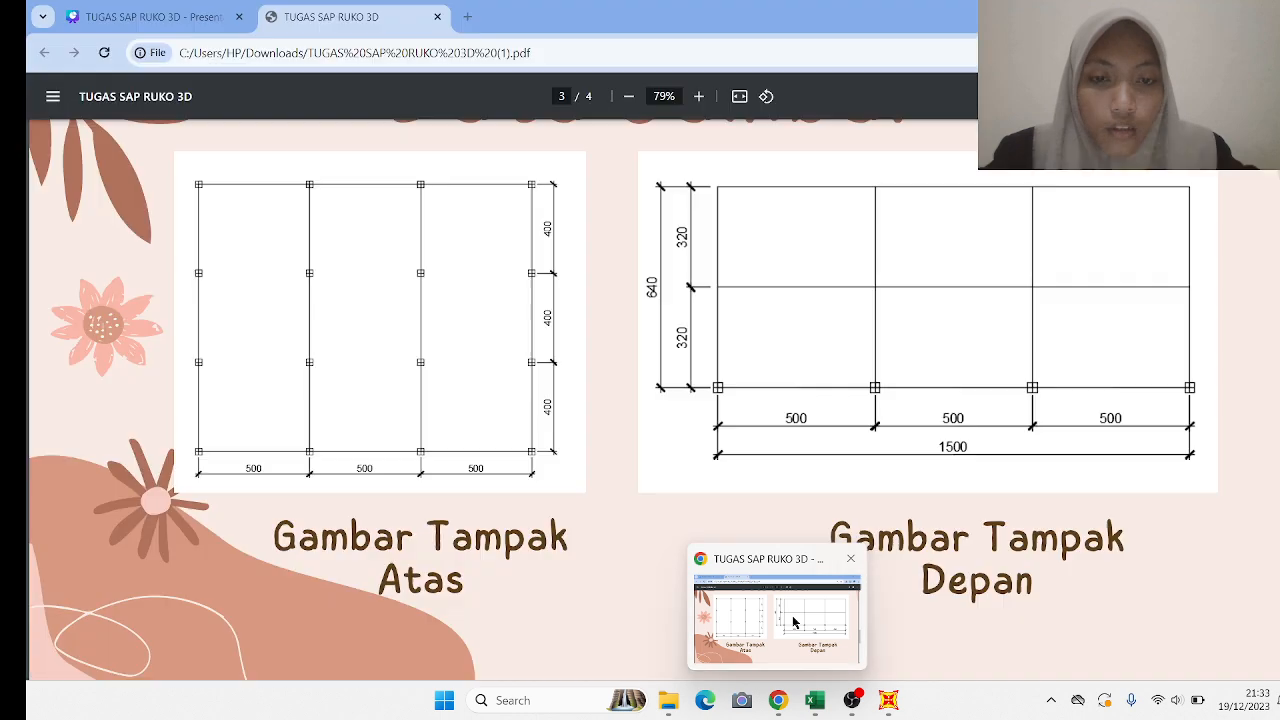
{"action": "scroll", "coordinate": [771, 566], "scroll_direction": "down", "scroll_amount": 5}
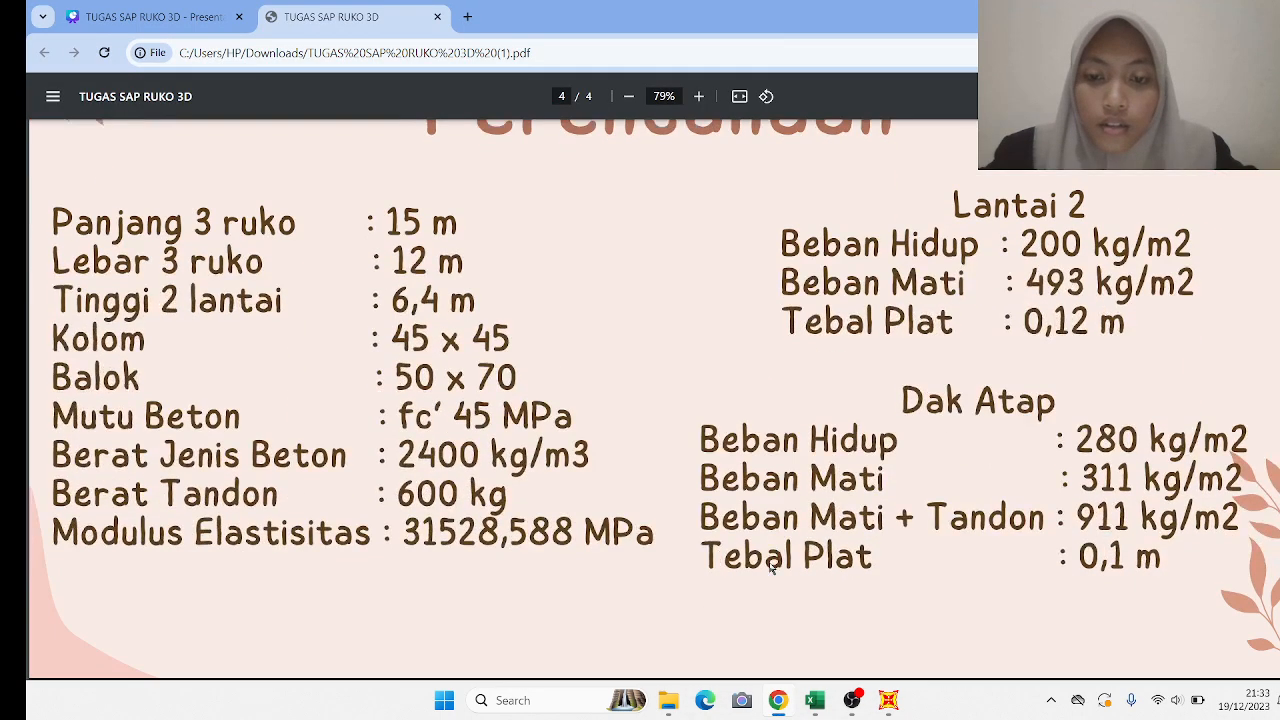
{"action": "mouse_move", "coordinate": [816, 700]}
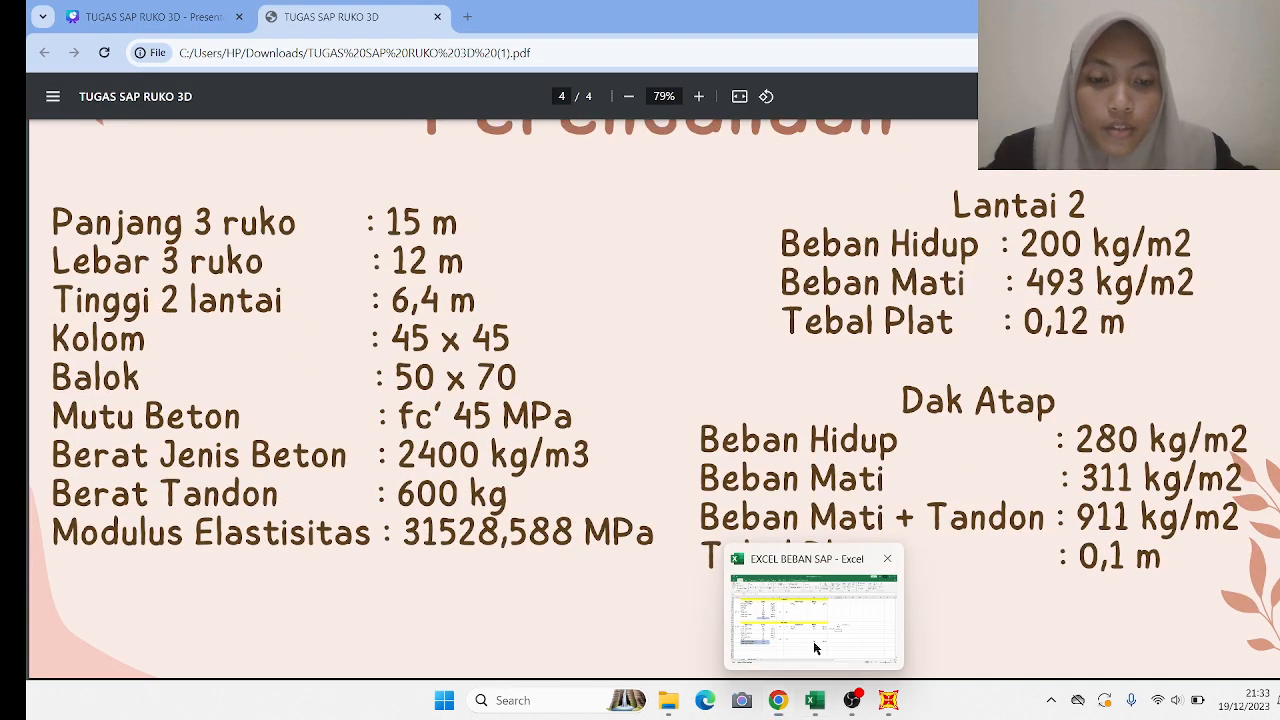
{"action": "left_click", "coordinate": [818, 650]}
{"action": "left_click", "coordinate": [888, 700]}
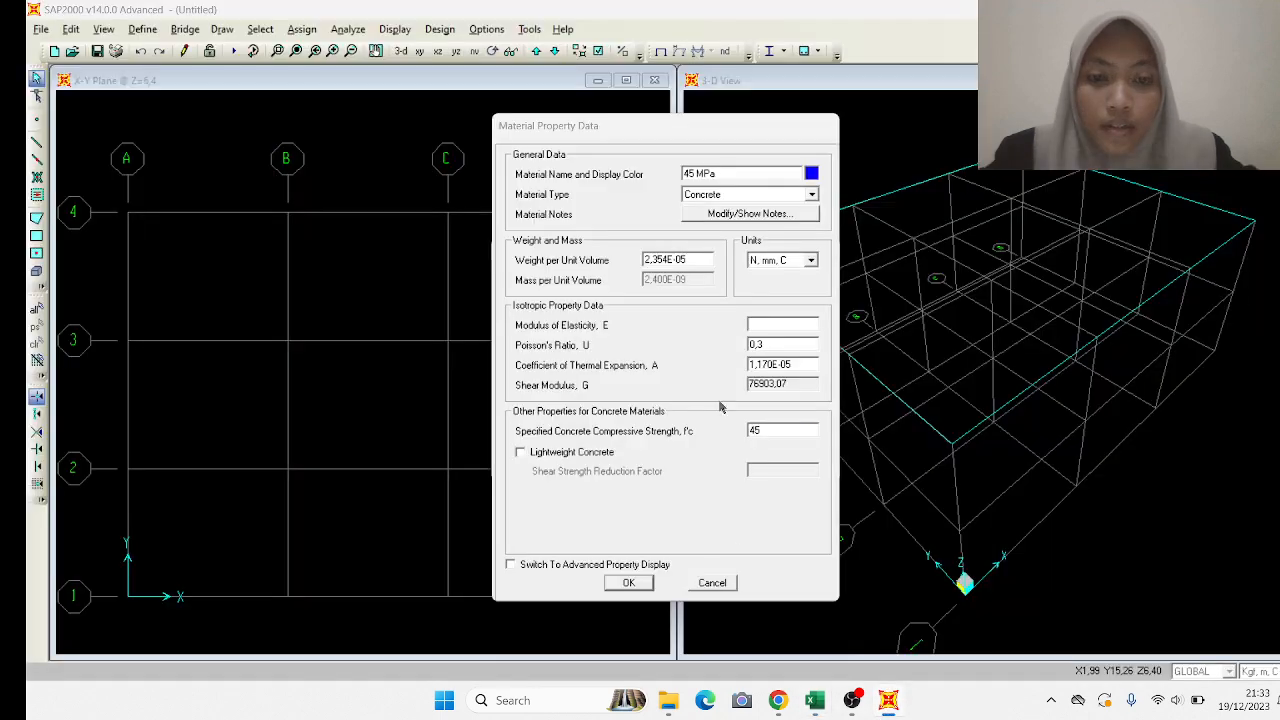
Set the modulus of elasticity to 31528,588 as given in the planning data and save the material definition.
{"action": "left_click", "coordinate": [783, 322]}
{"action": "type", "text": "31528"}
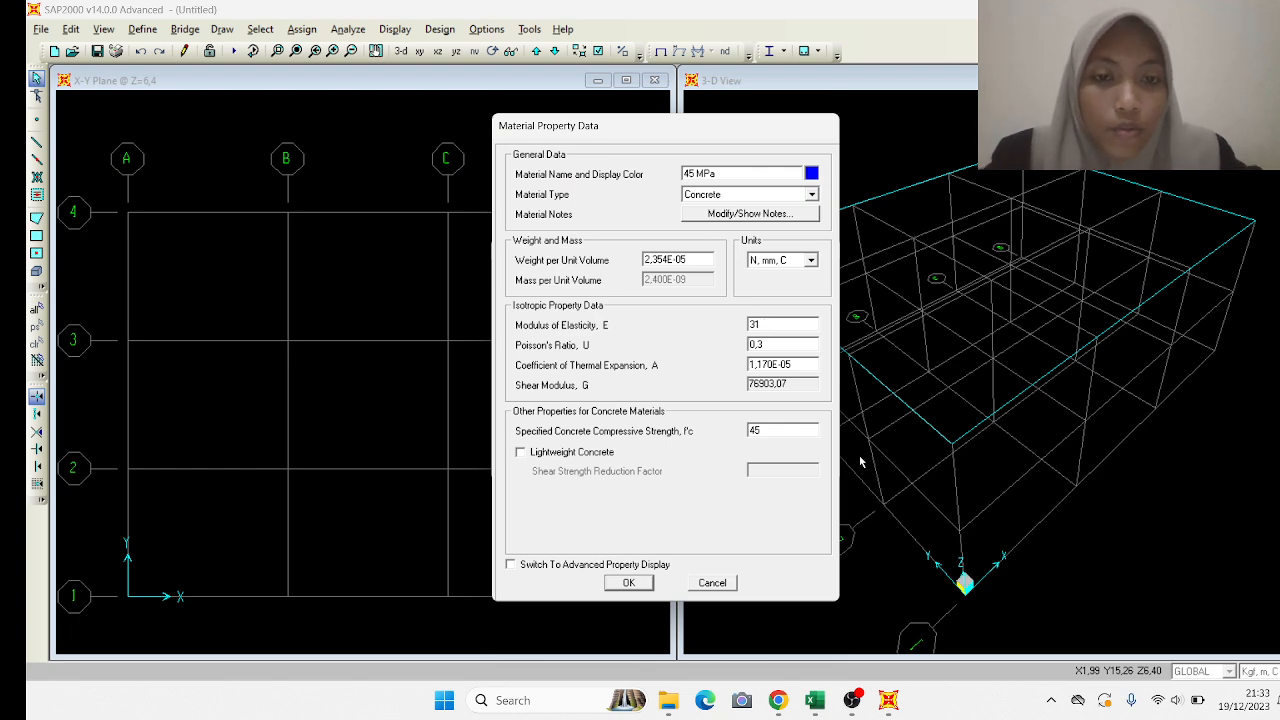
{"action": "mouse_move", "coordinate": [779, 707]}
{"action": "mouse_move", "coordinate": [776, 577]}
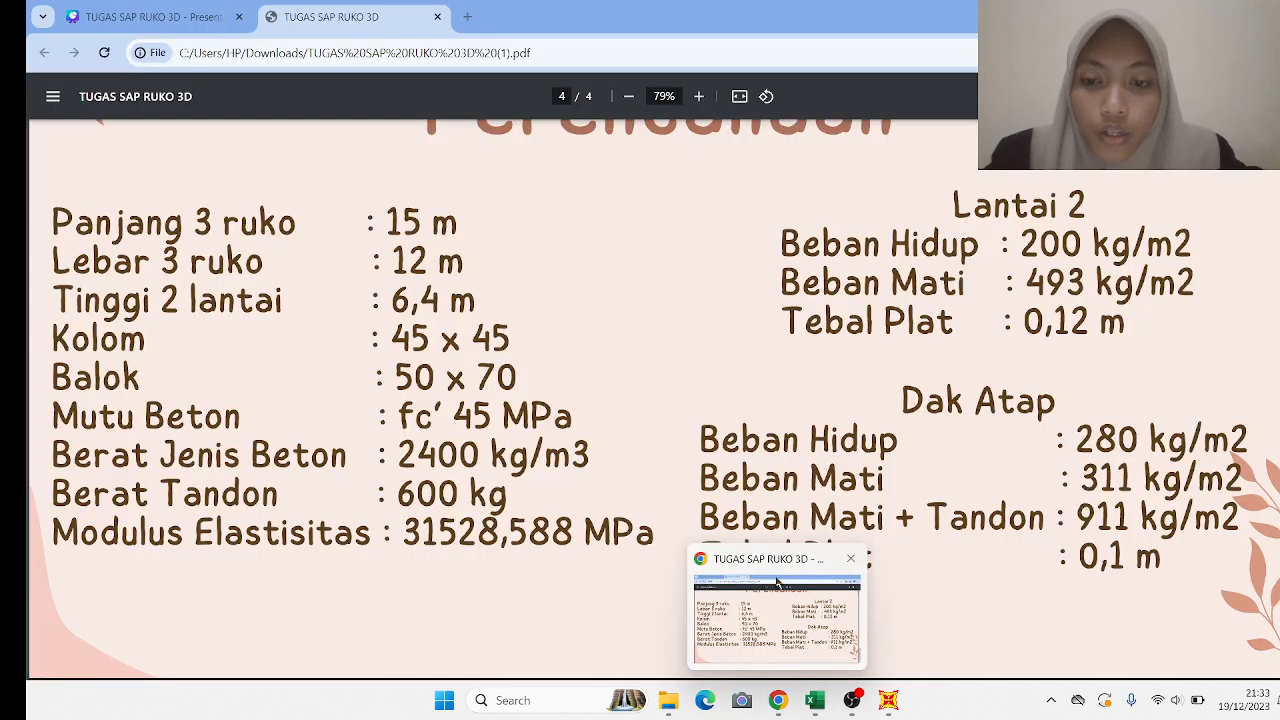
{"action": "type", "text": "528,588"}
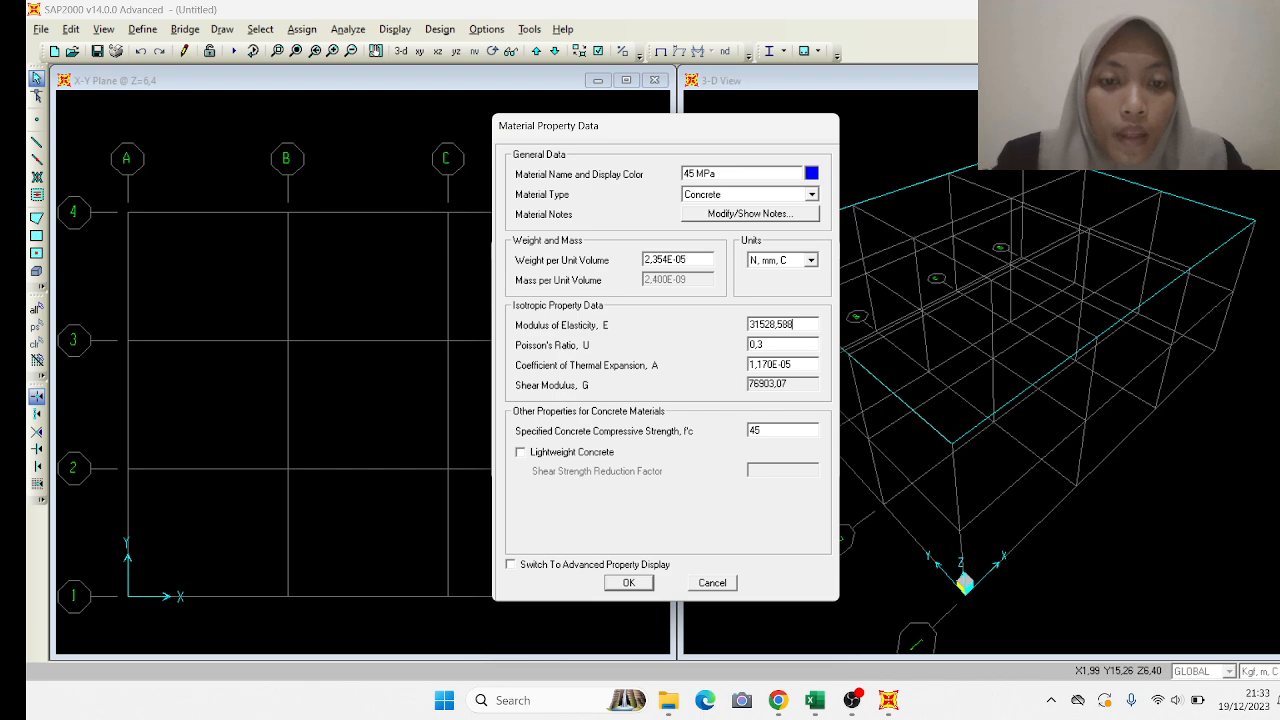
{"action": "left_click", "coordinate": [778, 598]}
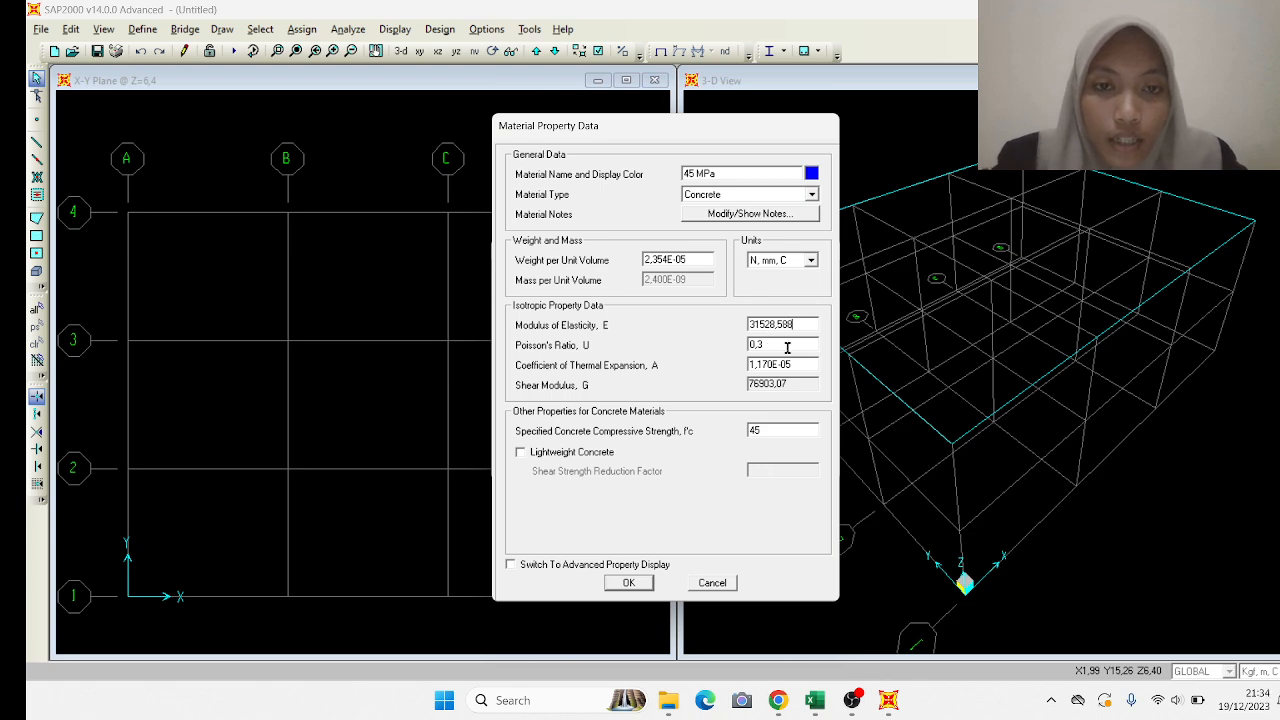
{"action": "left_click", "coordinate": [630, 583]}
{"action": "left_click", "coordinate": [742, 434]}
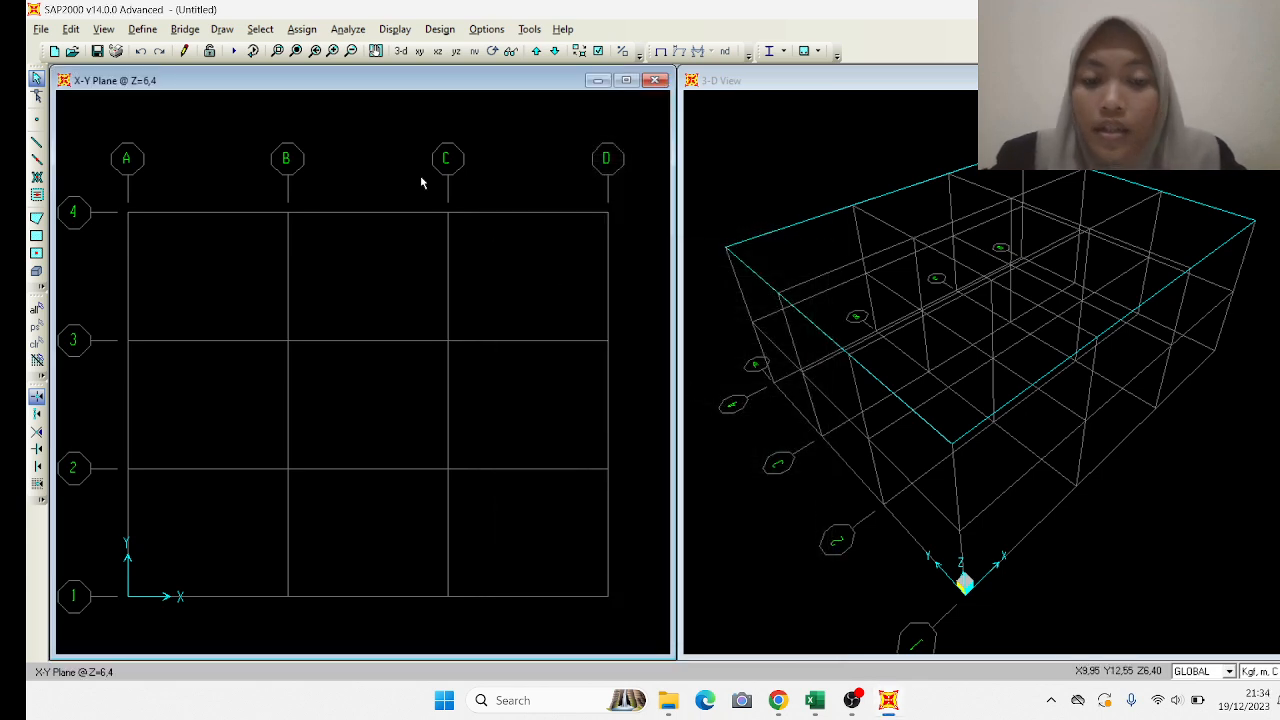
Add a new rectangular concrete frame section and name it "B 50 x 70".
{"action": "left_click", "coordinate": [156, 30]}
{"action": "mouse_move", "coordinate": [175, 74]}
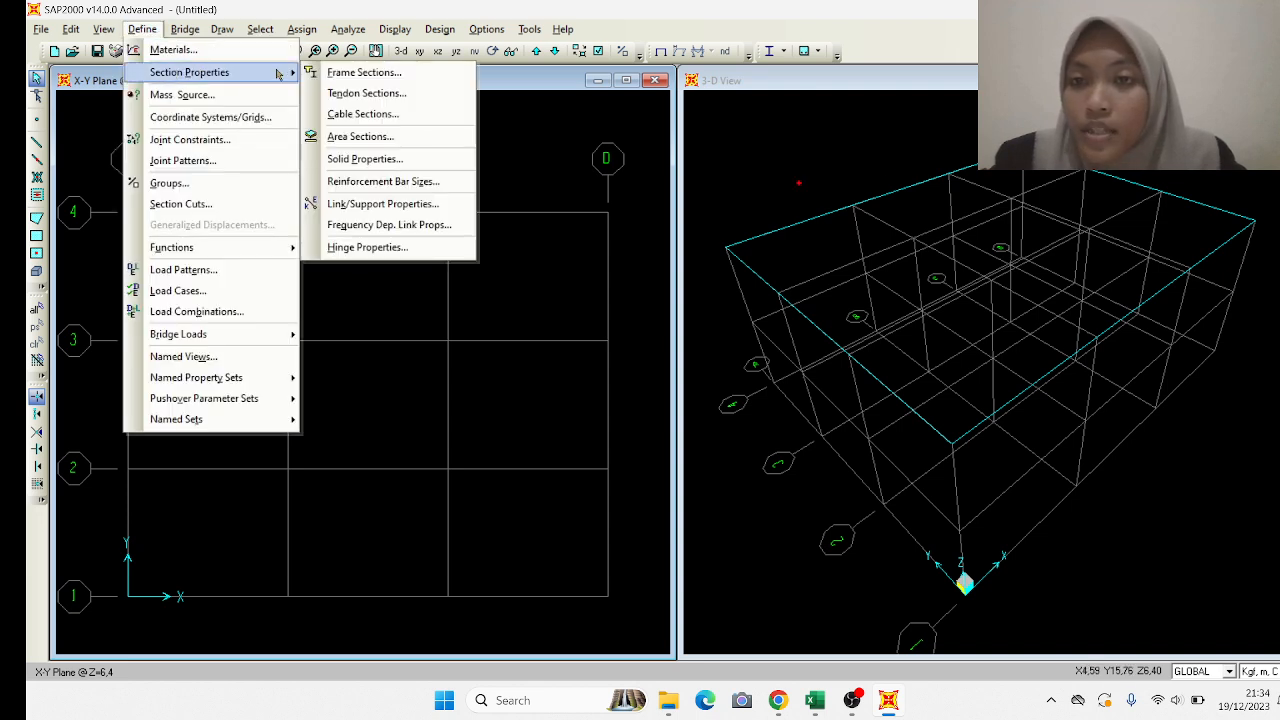
{"action": "left_click", "coordinate": [360, 73]}
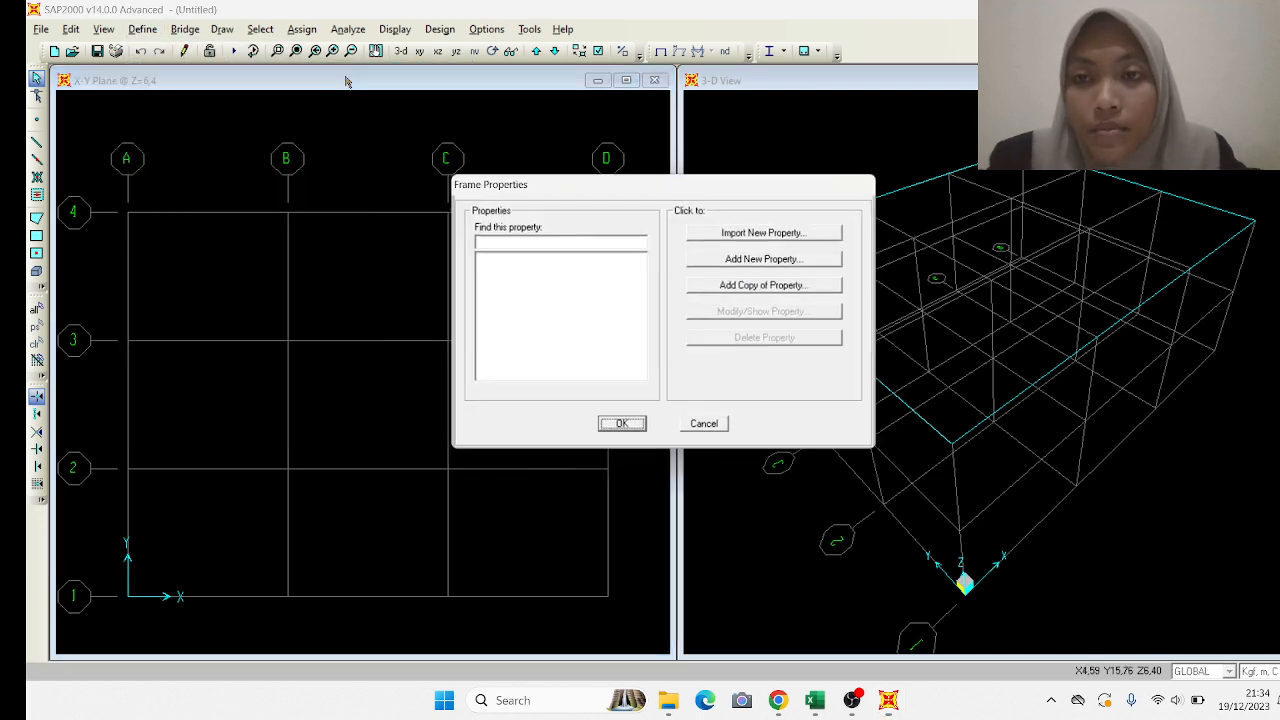
{"action": "left_click", "coordinate": [787, 259]}
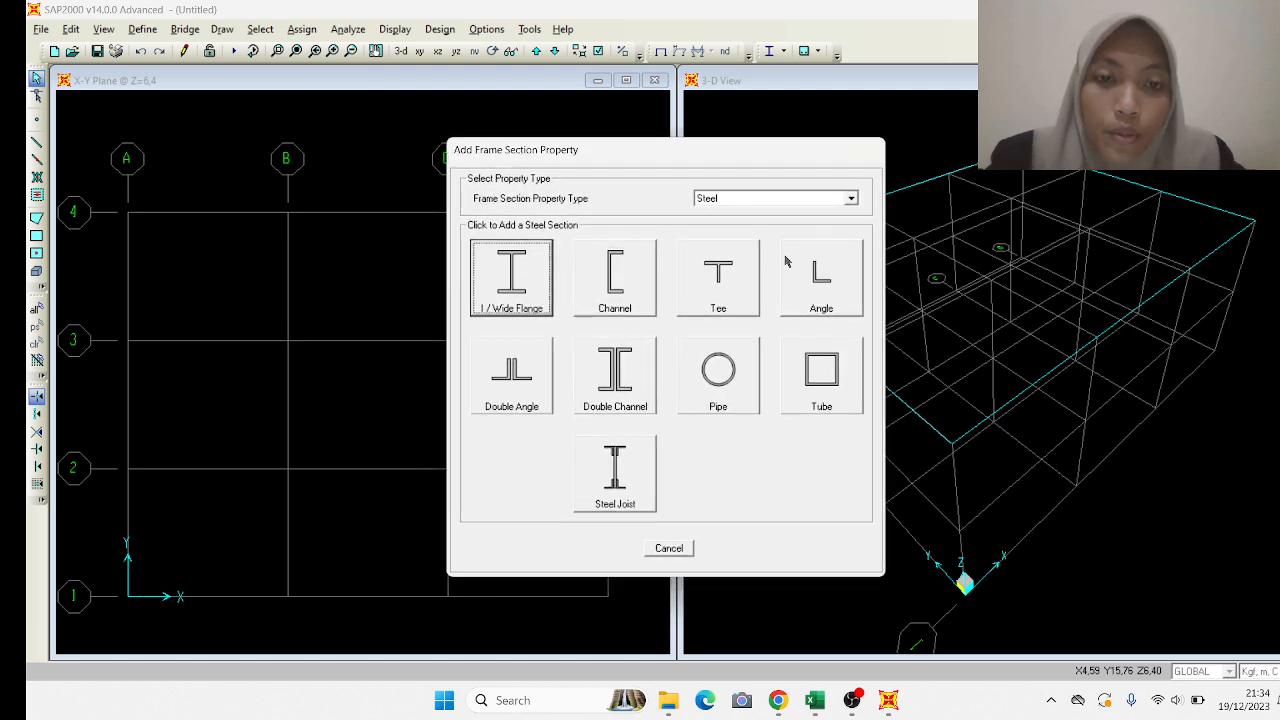
{"action": "left_click", "coordinate": [736, 199]}
{"action": "left_click", "coordinate": [736, 225]}
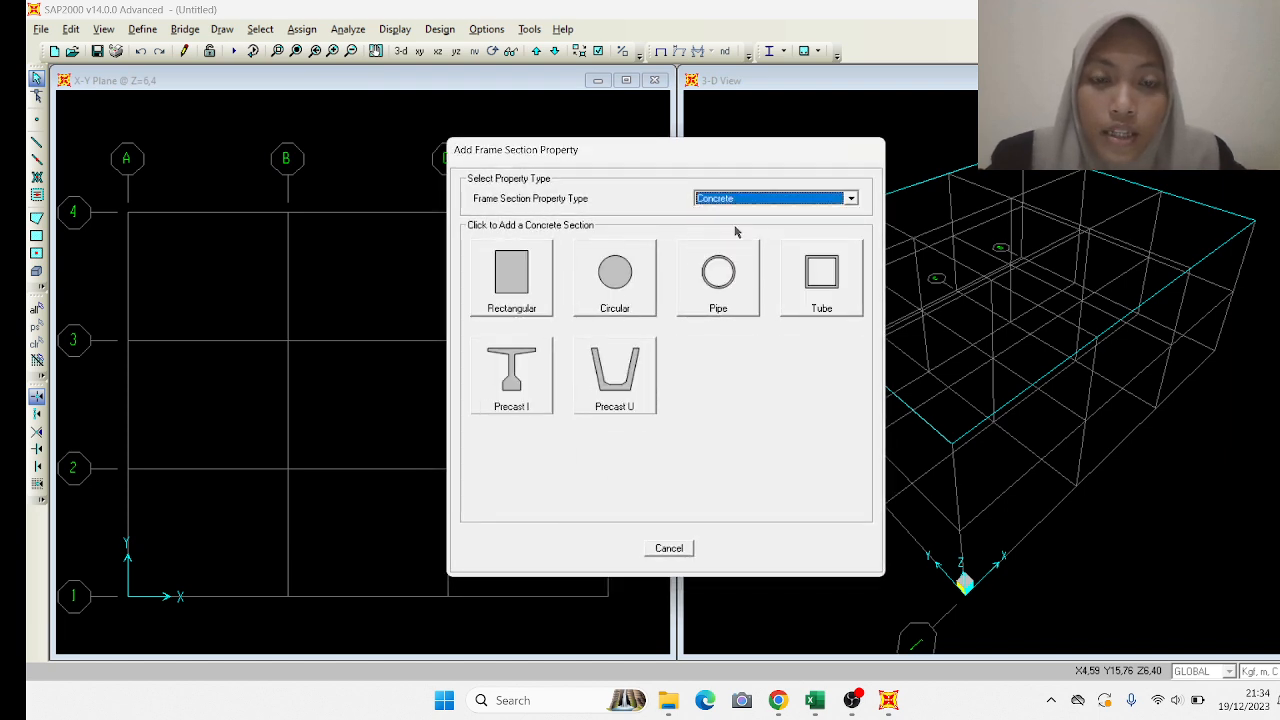
{"action": "left_click", "coordinate": [507, 287]}
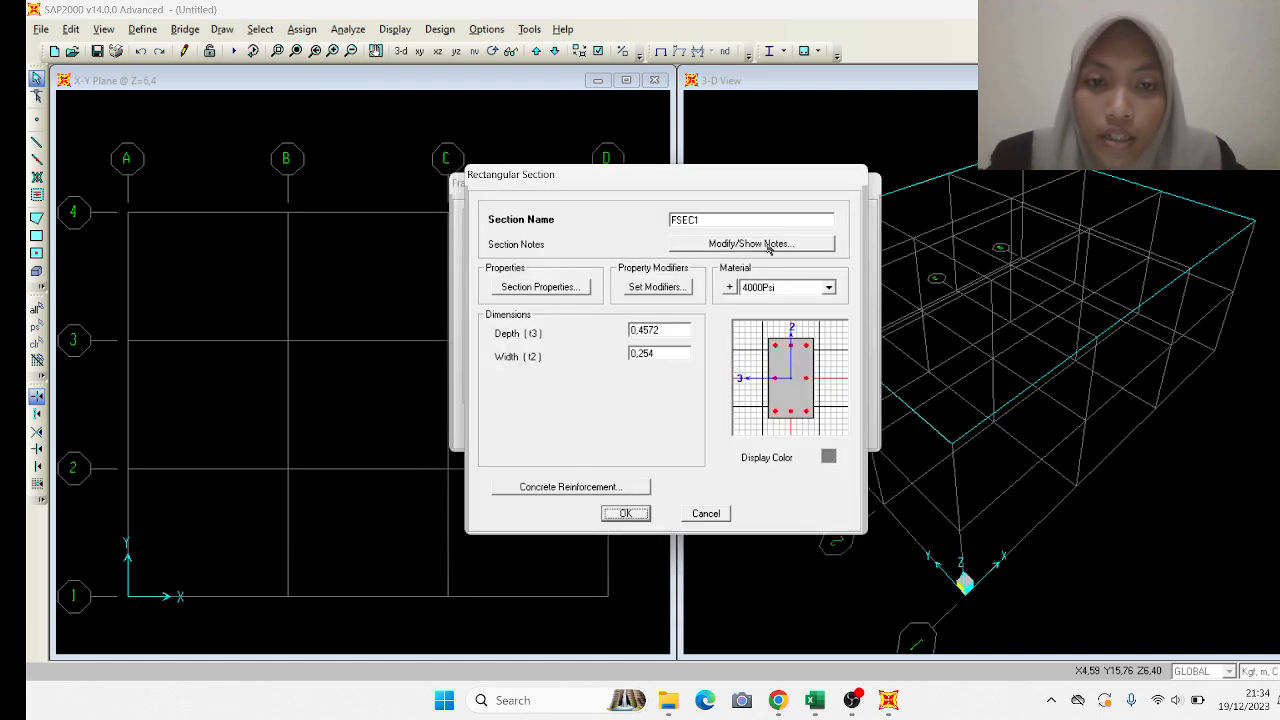
{"action": "double_click", "coordinate": [749, 222]}
{"action": "key", "text": "BackSpace"}
{"action": "type", "text": "B"}
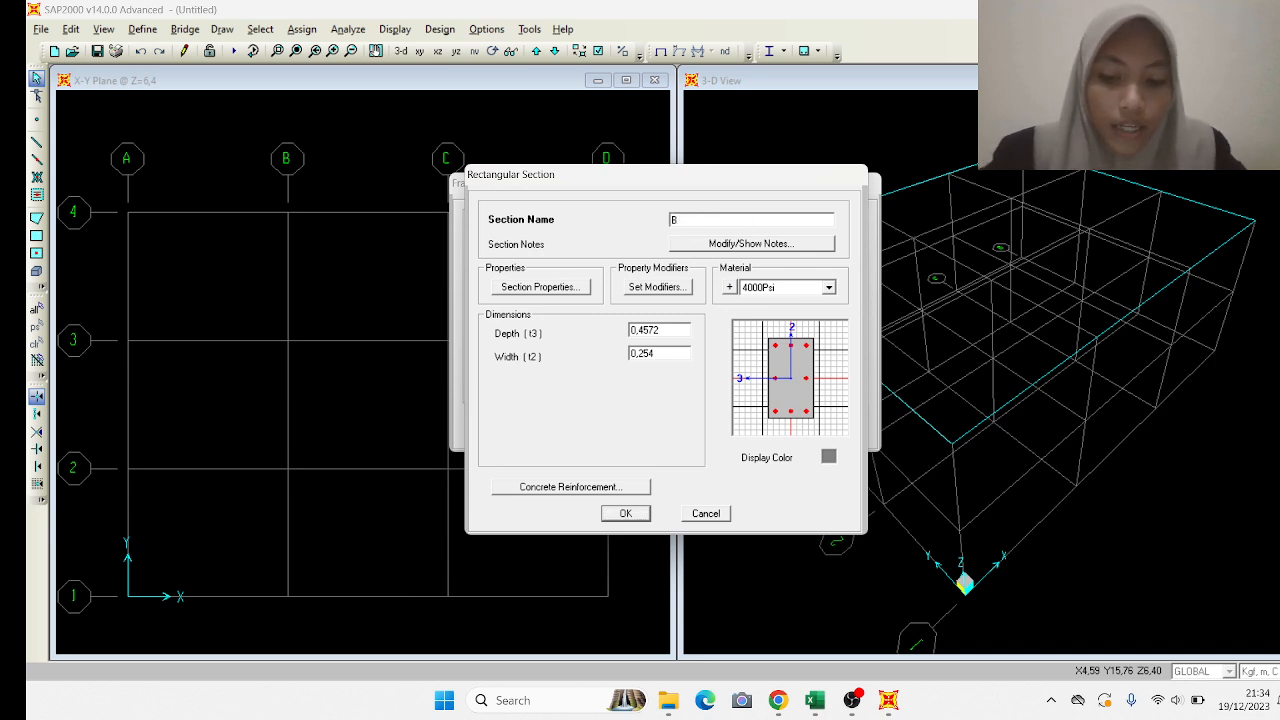
{"action": "type", "text": " 50 x 70"}
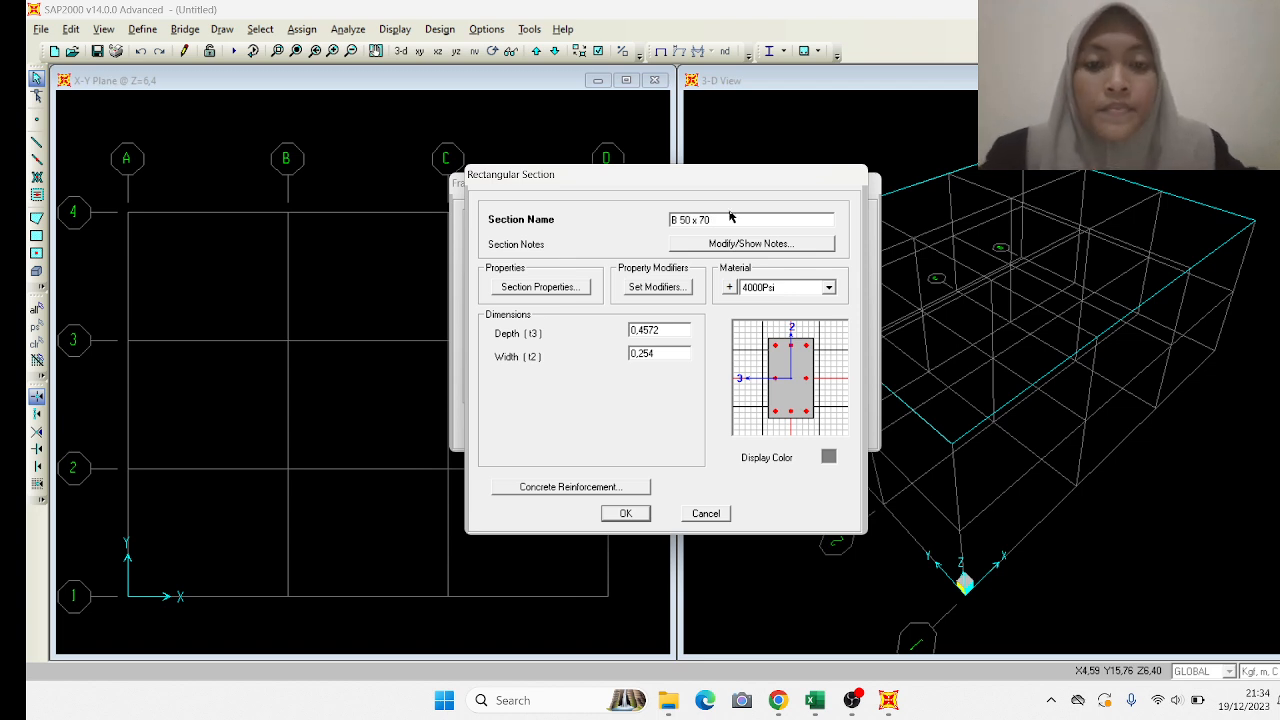
Assign the 45 MPa material to the beam section and set its depth to 0,5 and width to 0,7.
{"action": "left_click", "coordinate": [828, 287]}
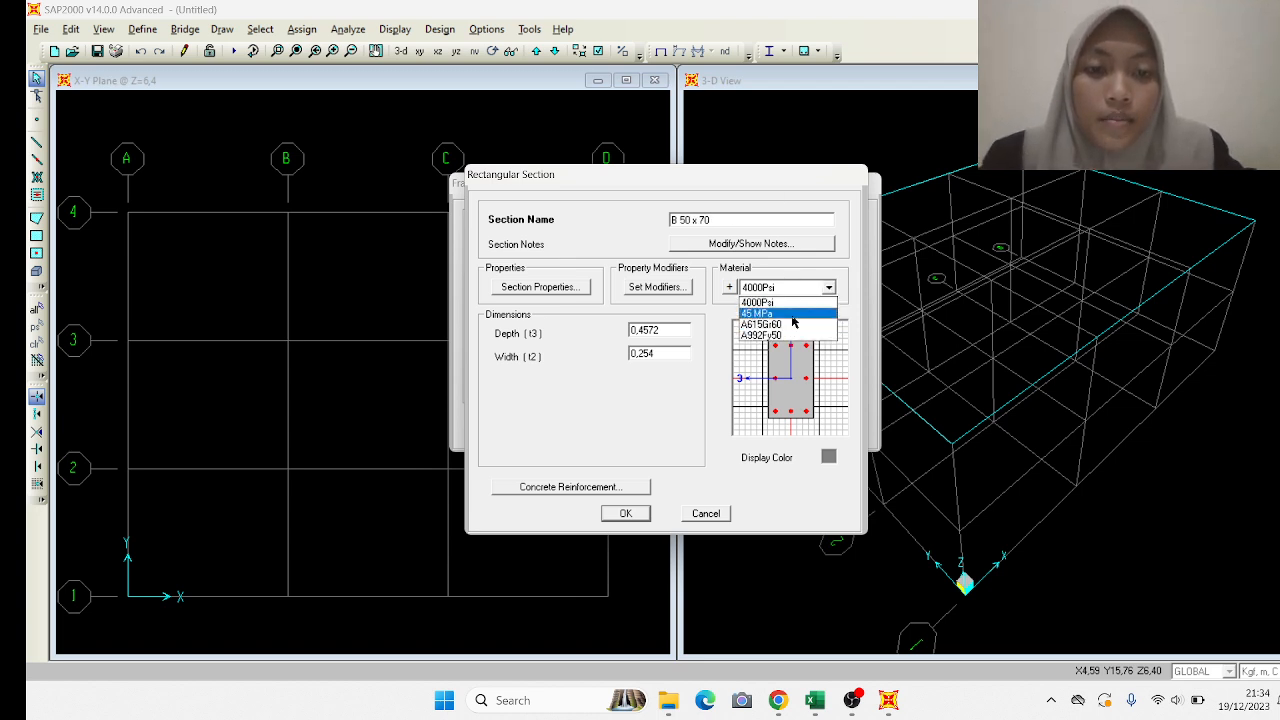
{"action": "left_click", "coordinate": [792, 316]}
{"action": "double_click", "coordinate": [682, 328]}
{"action": "type", "text": "0,7"}
{"action": "double_click", "coordinate": [668, 357]}
{"action": "type", "text": "0,"}
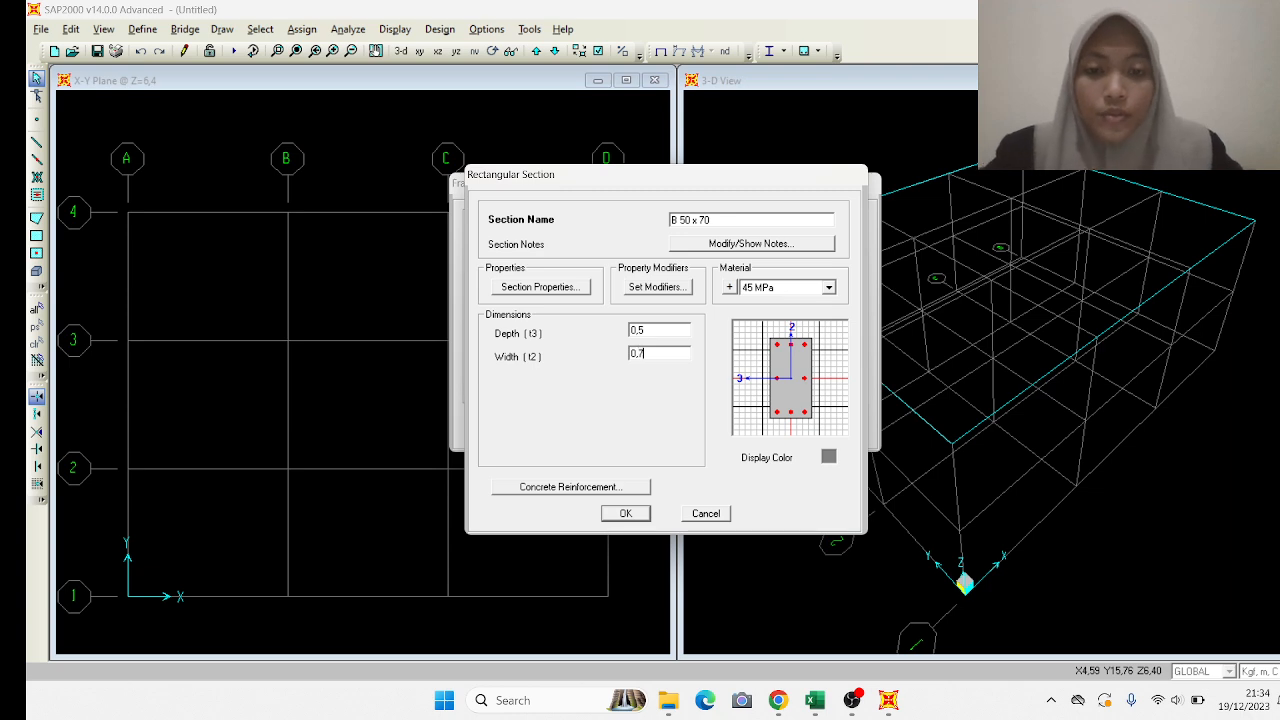
Set the section's reinforcement design type to Beam with 0,04 top and bottom concrete cover, and save the section.
{"action": "left_click", "coordinate": [592, 487]}
{"action": "left_click", "coordinate": [612, 251]}
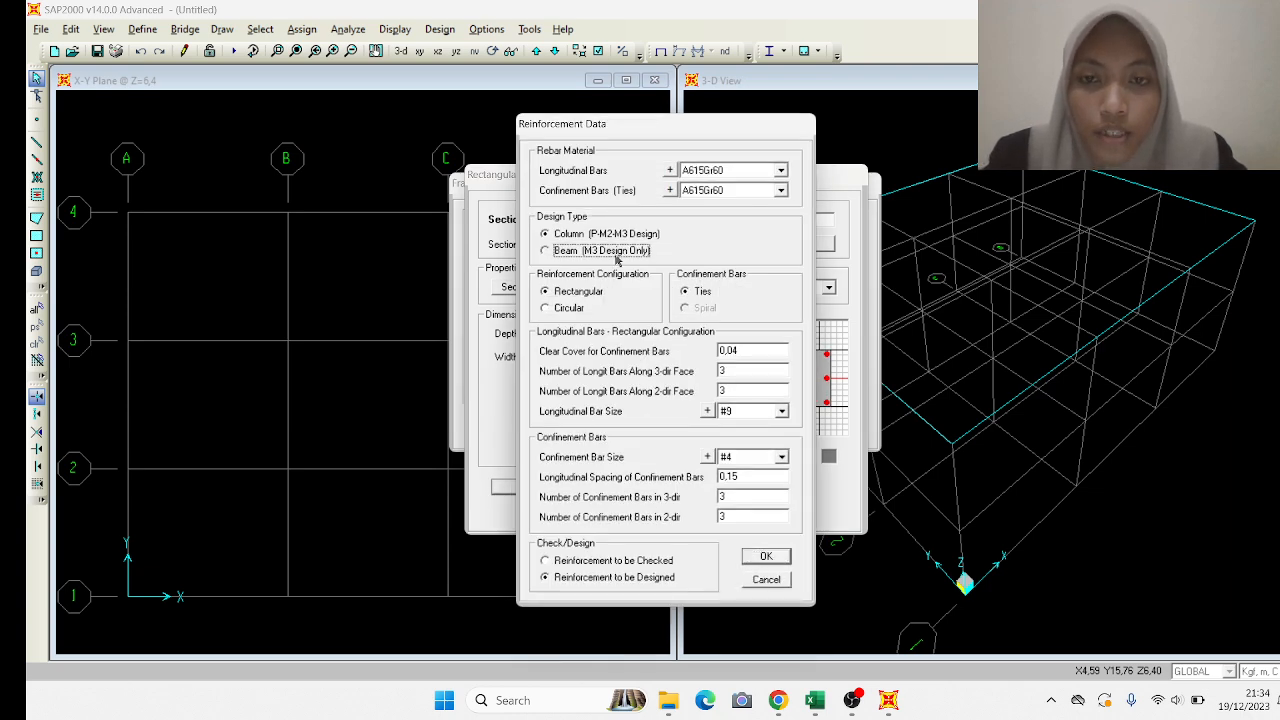
{"action": "double_click", "coordinate": [748, 291]}
{"action": "left_click", "coordinate": [748, 291]}
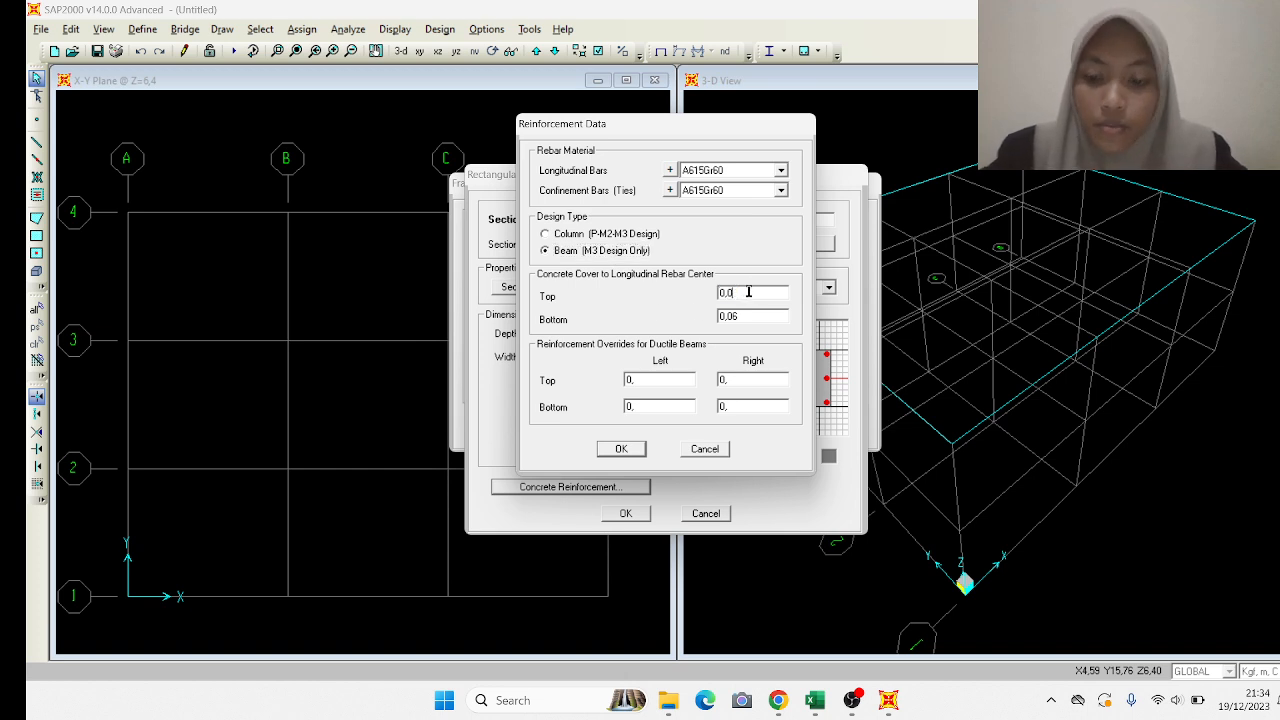
{"action": "double_click", "coordinate": [752, 316]}
{"action": "left_click", "coordinate": [752, 318]}
{"action": "key", "text": "BackSpace"}
{"action": "type", "text": "4"}
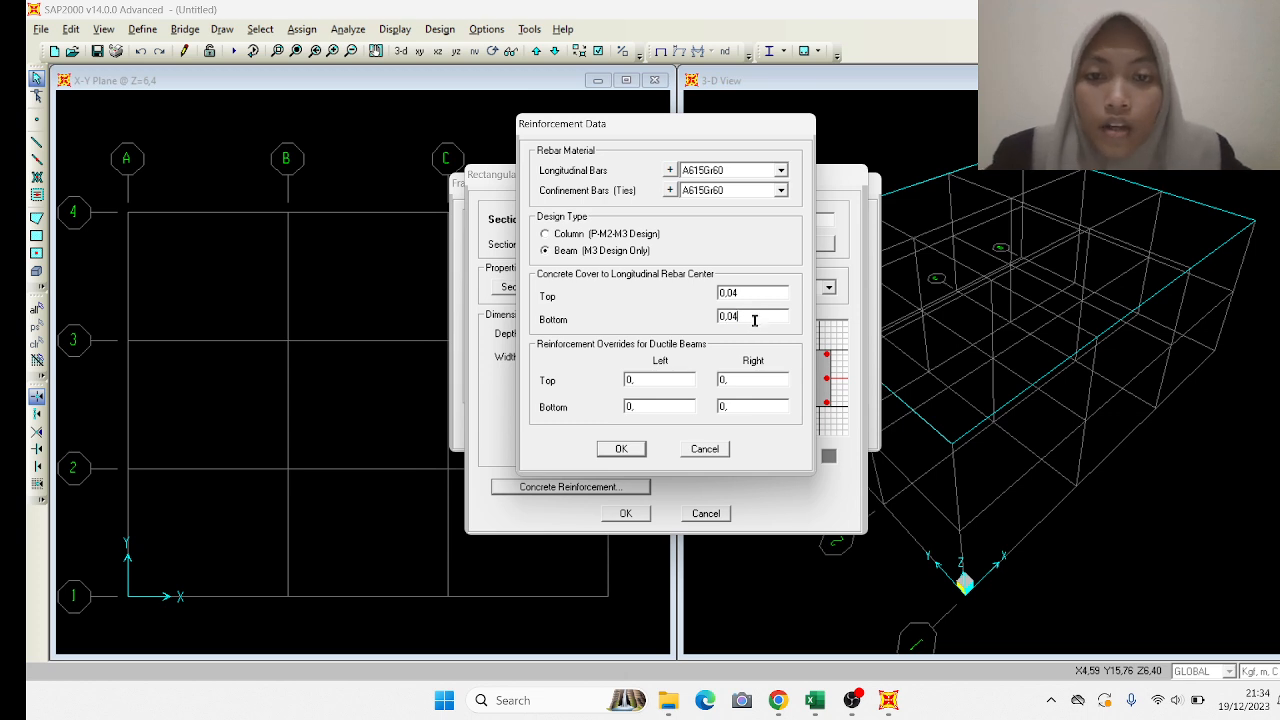
{"action": "left_click", "coordinate": [628, 450]}
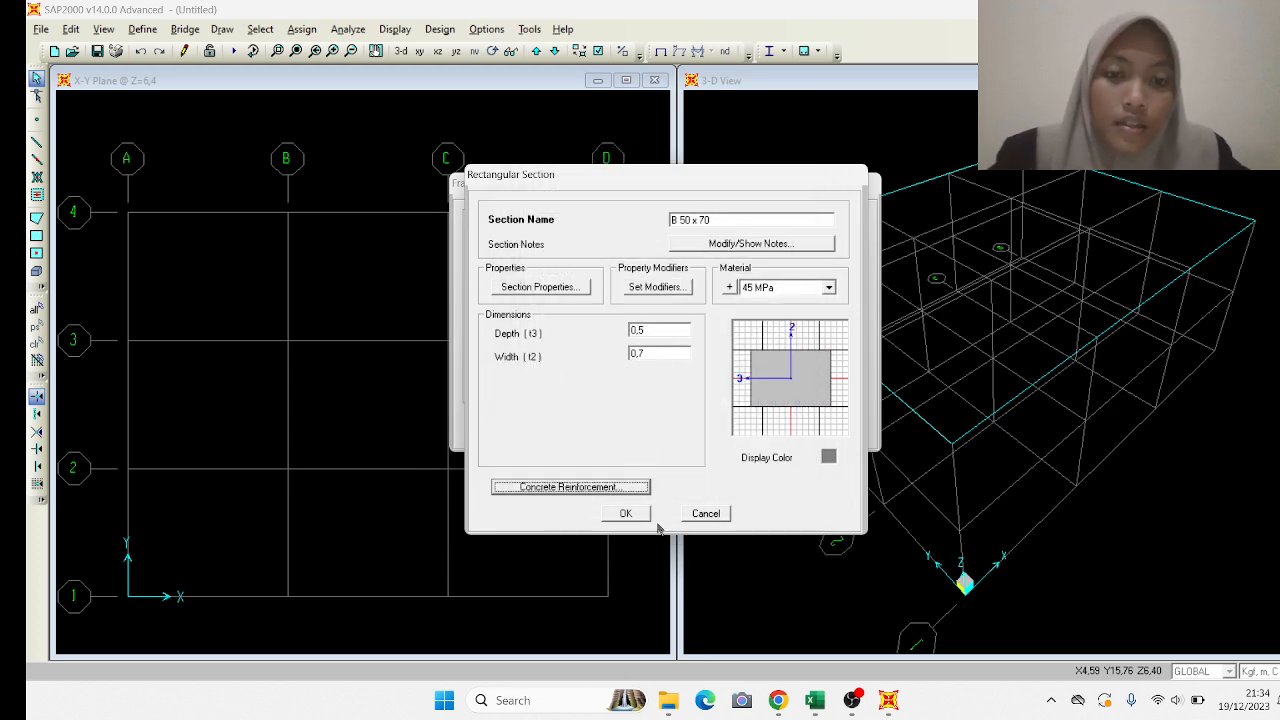
{"action": "left_click", "coordinate": [626, 513]}
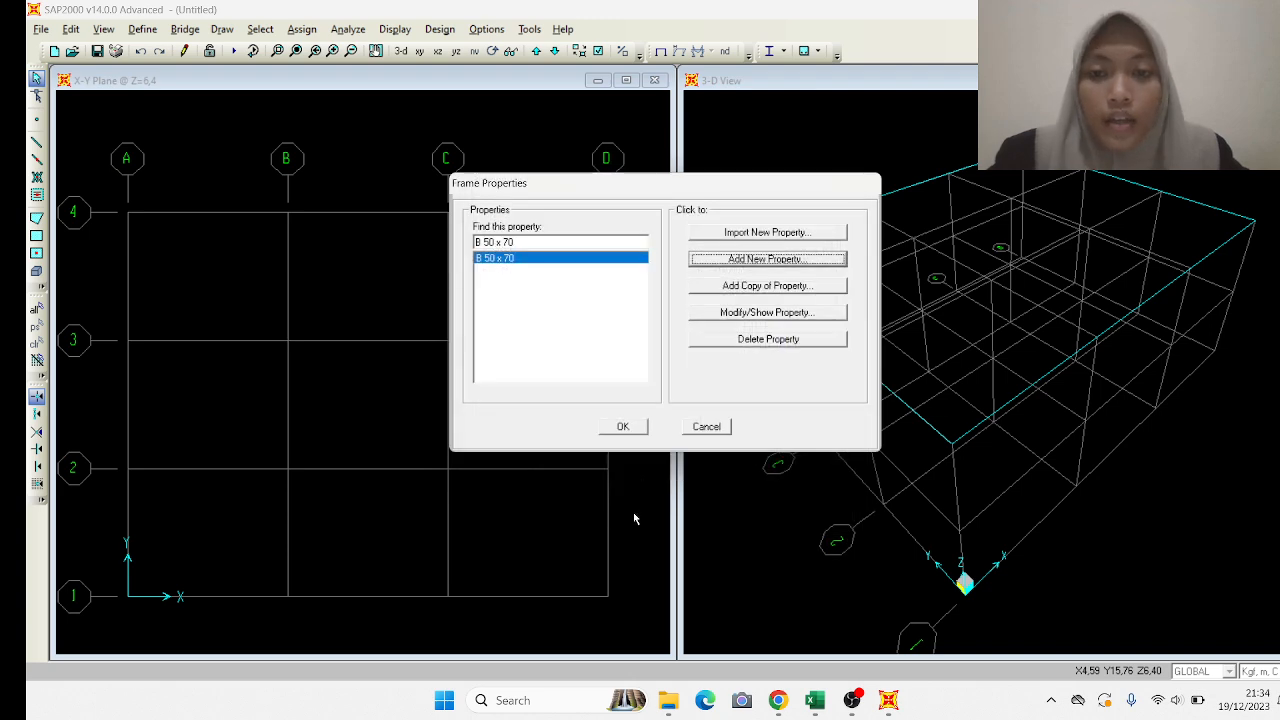
Add another rectangular concrete frame section and name it "K 45 x 45".
{"action": "left_click", "coordinate": [717, 262]}
{"action": "left_click", "coordinate": [512, 276]}
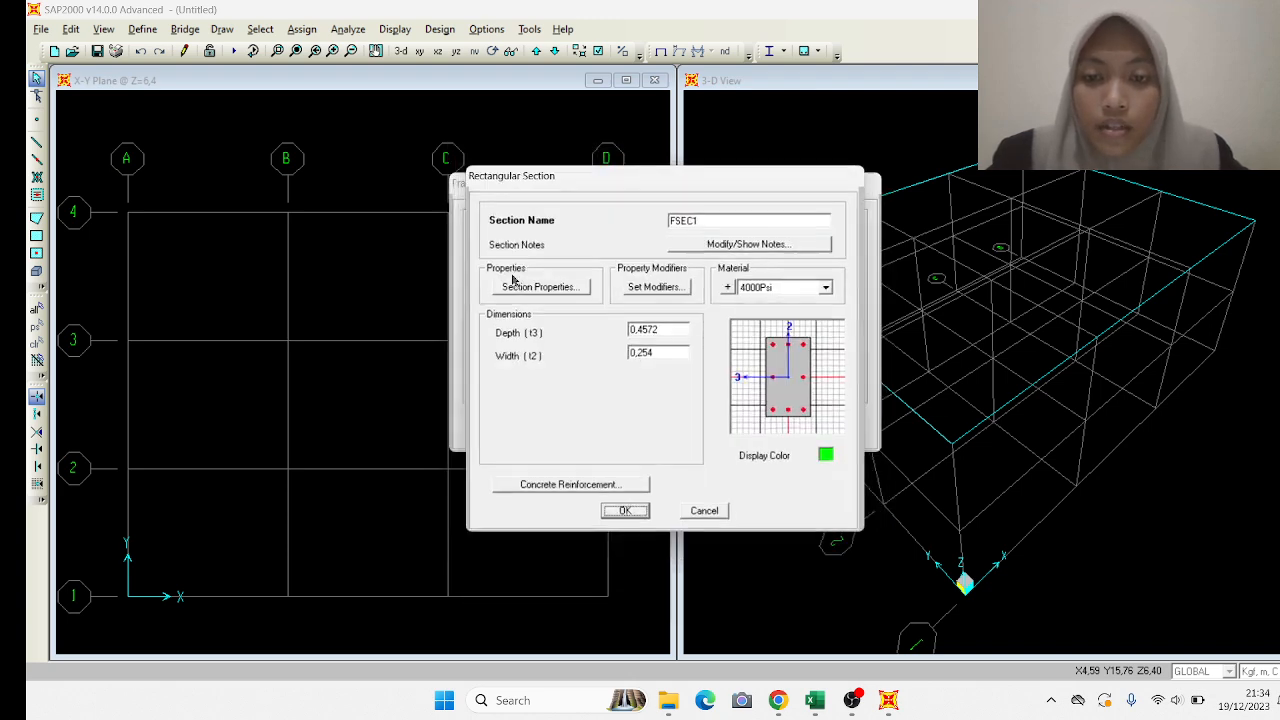
{"action": "double_click", "coordinate": [702, 221]}
{"action": "key", "text": "BackSpace"}
{"action": "type", "text": "K 45 x 45"}
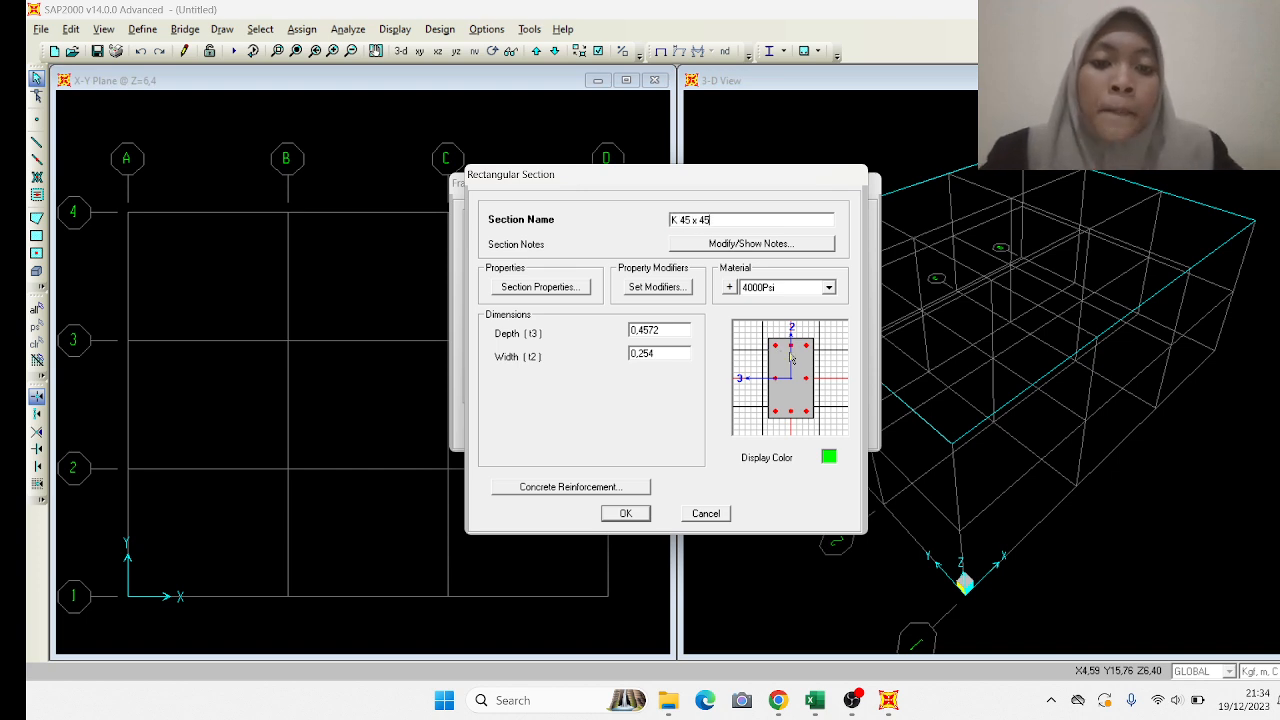
Assign the 45 MPa material to the column section and set both its depth and width to 0,45.
{"action": "left_click", "coordinate": [788, 290]}
{"action": "left_click", "coordinate": [776, 318]}
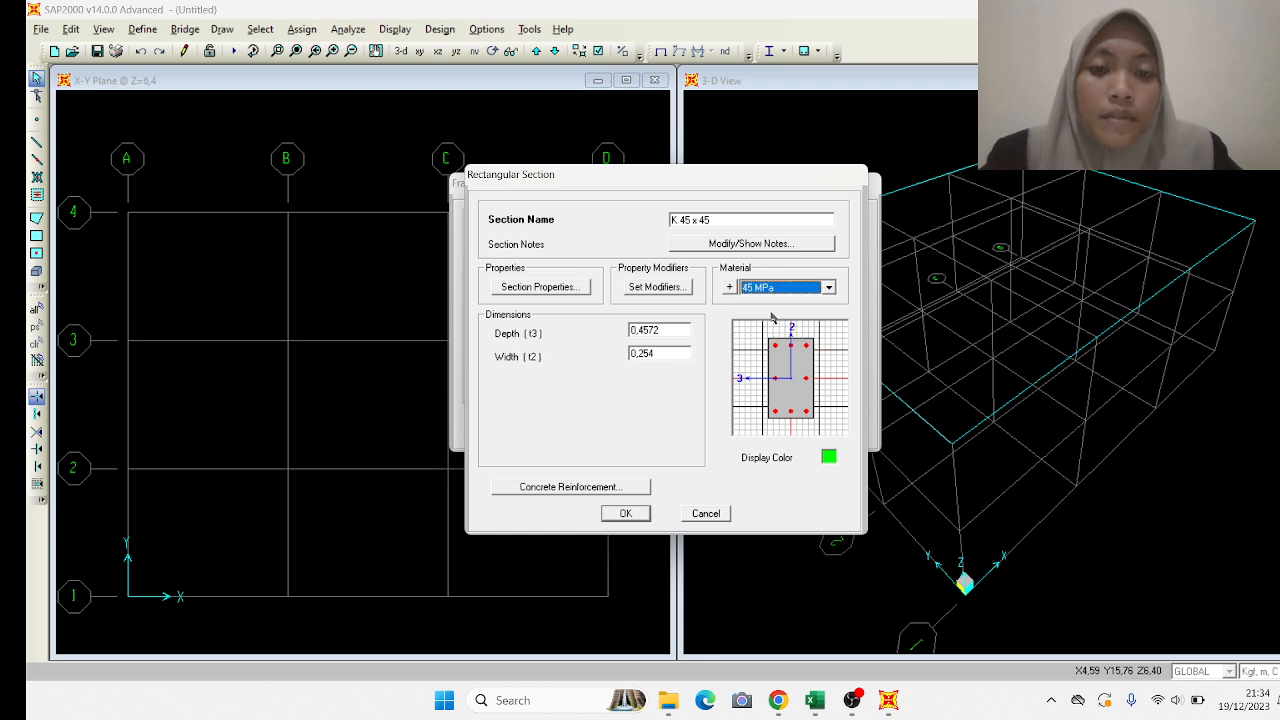
{"action": "double_click", "coordinate": [661, 329]}
{"action": "type", "text": "0,"}
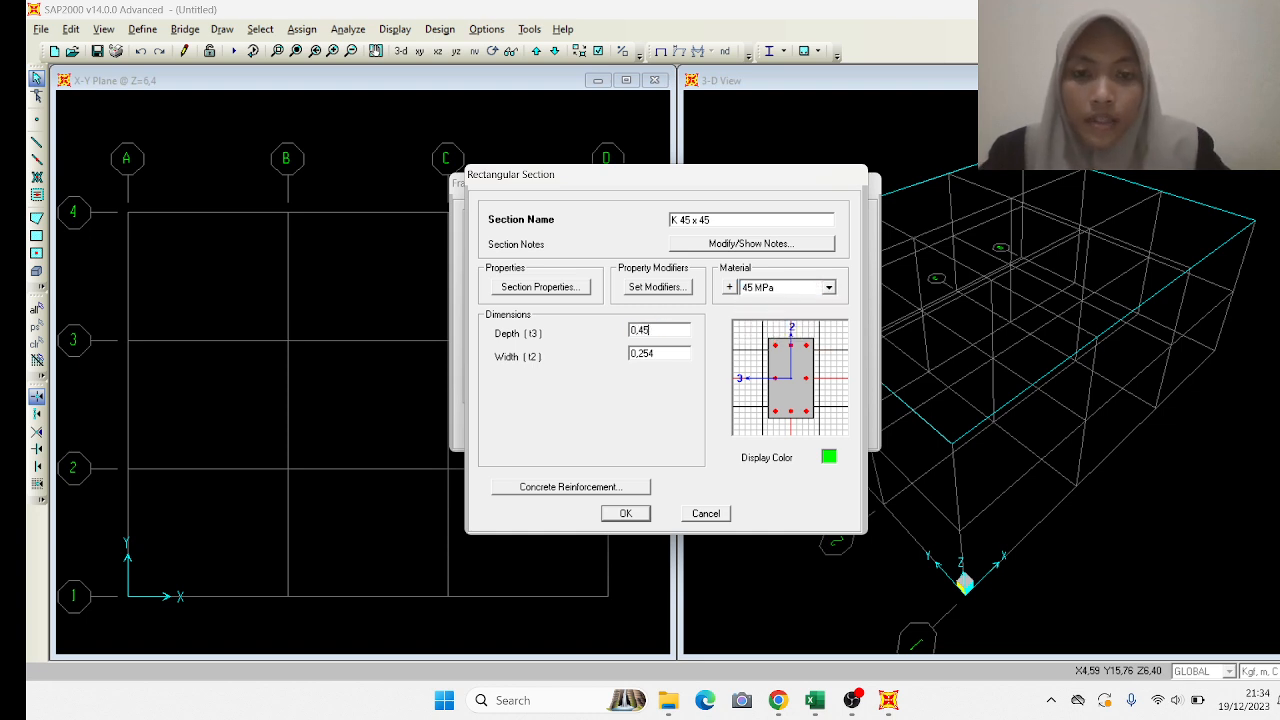
{"action": "double_click", "coordinate": [660, 352]}
{"action": "type", "text": "0,4"}
Set the column reinforcement's clear cover to 0,03 with 4 longitudinal bars along the 3-direction face, and save the frame sections.
{"action": "left_click", "coordinate": [632, 487]}
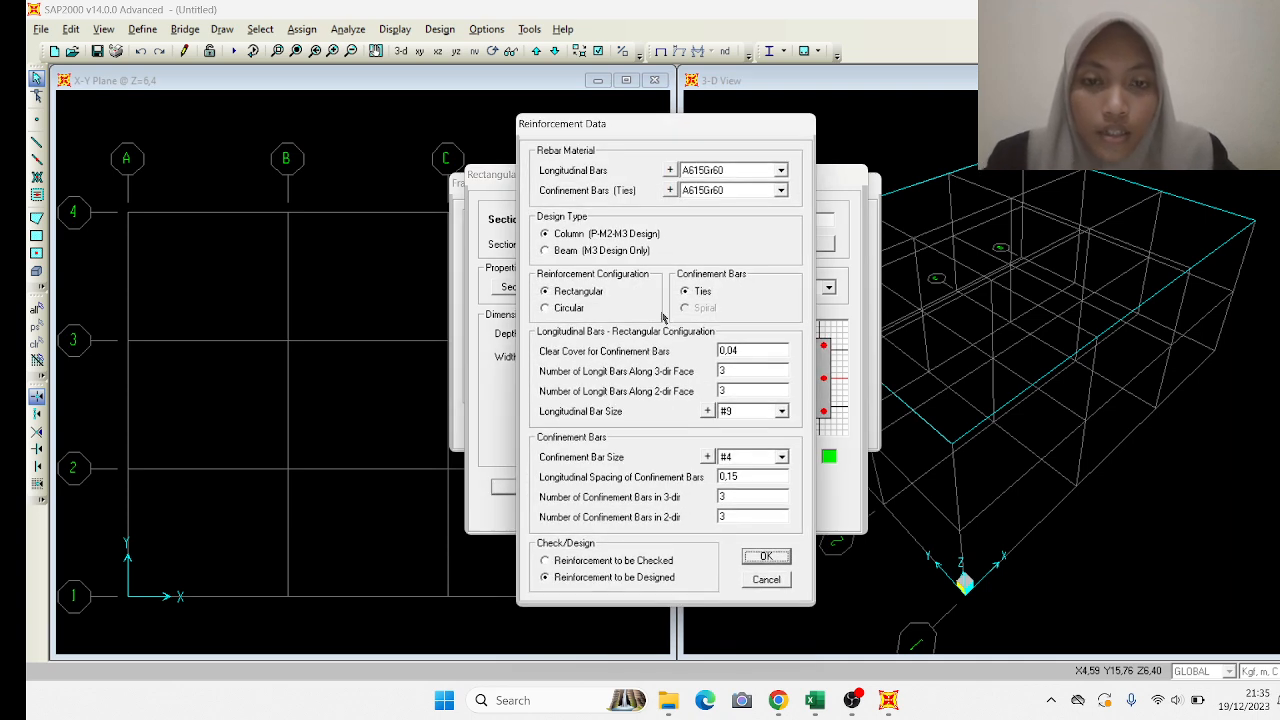
{"action": "double_click", "coordinate": [756, 348]}
{"action": "left_click", "coordinate": [756, 348]}
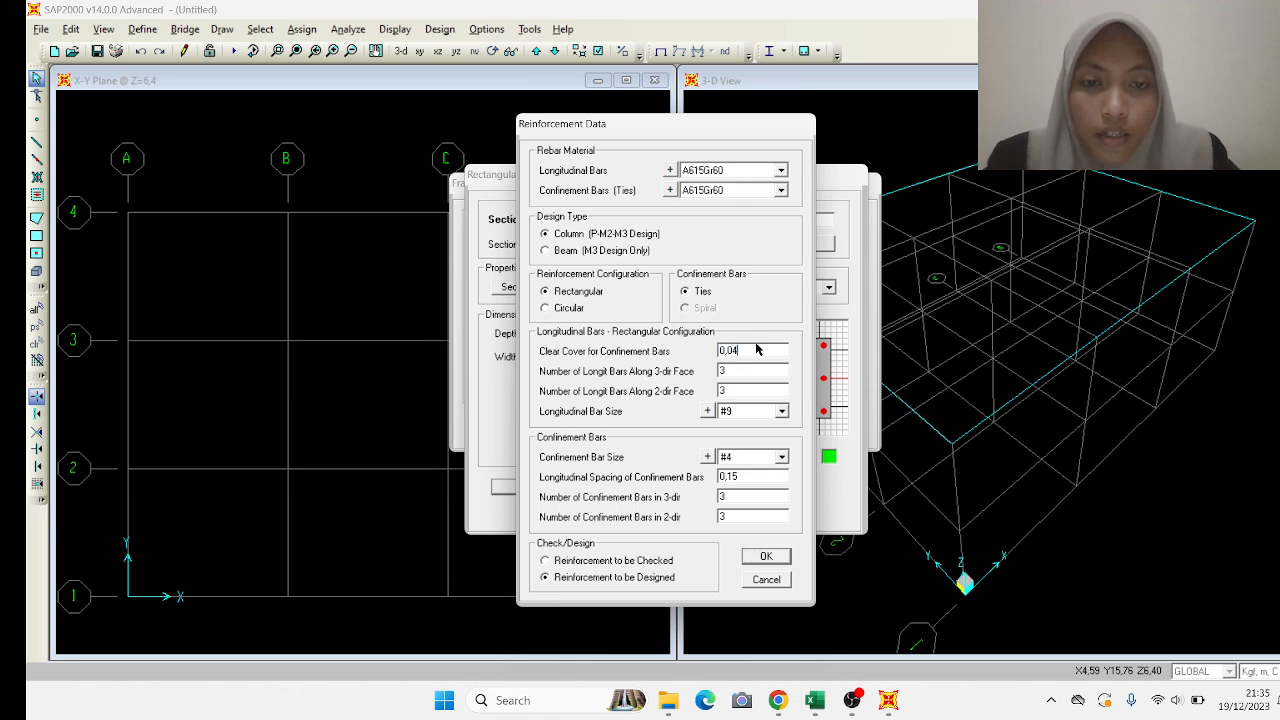
{"action": "type", "text": "3"}
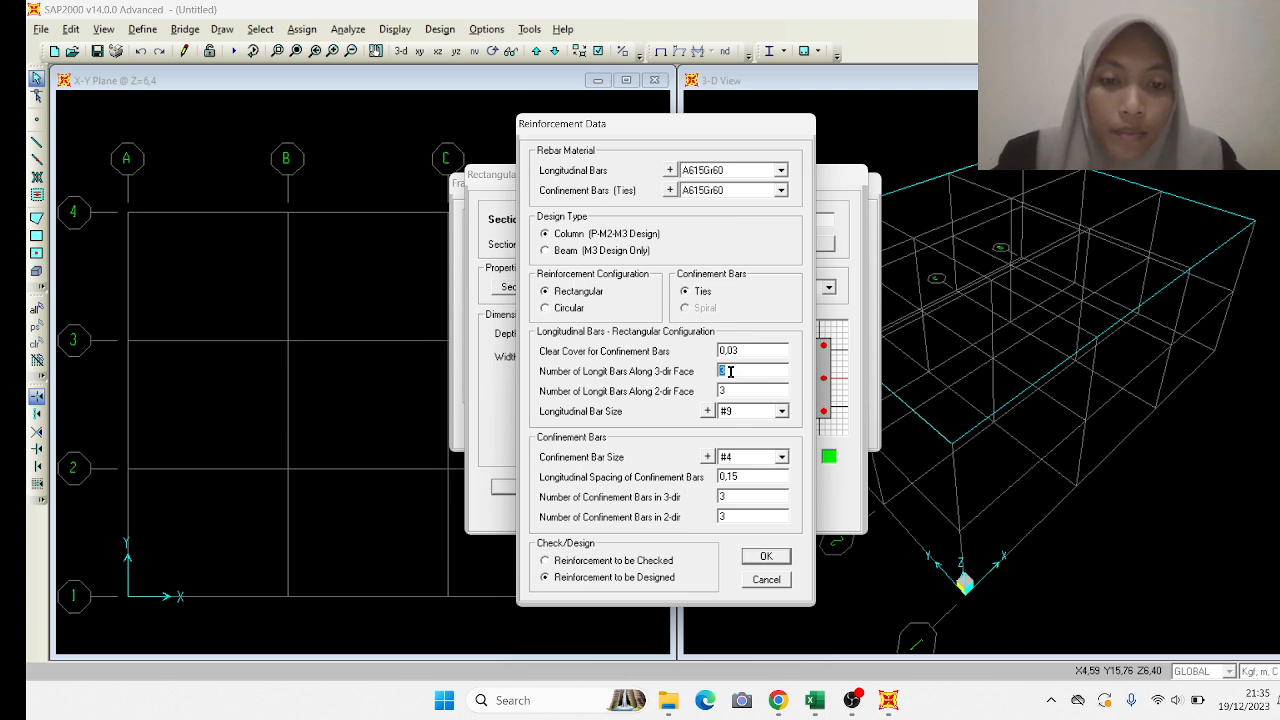
{"action": "left_click", "coordinate": [766, 557]}
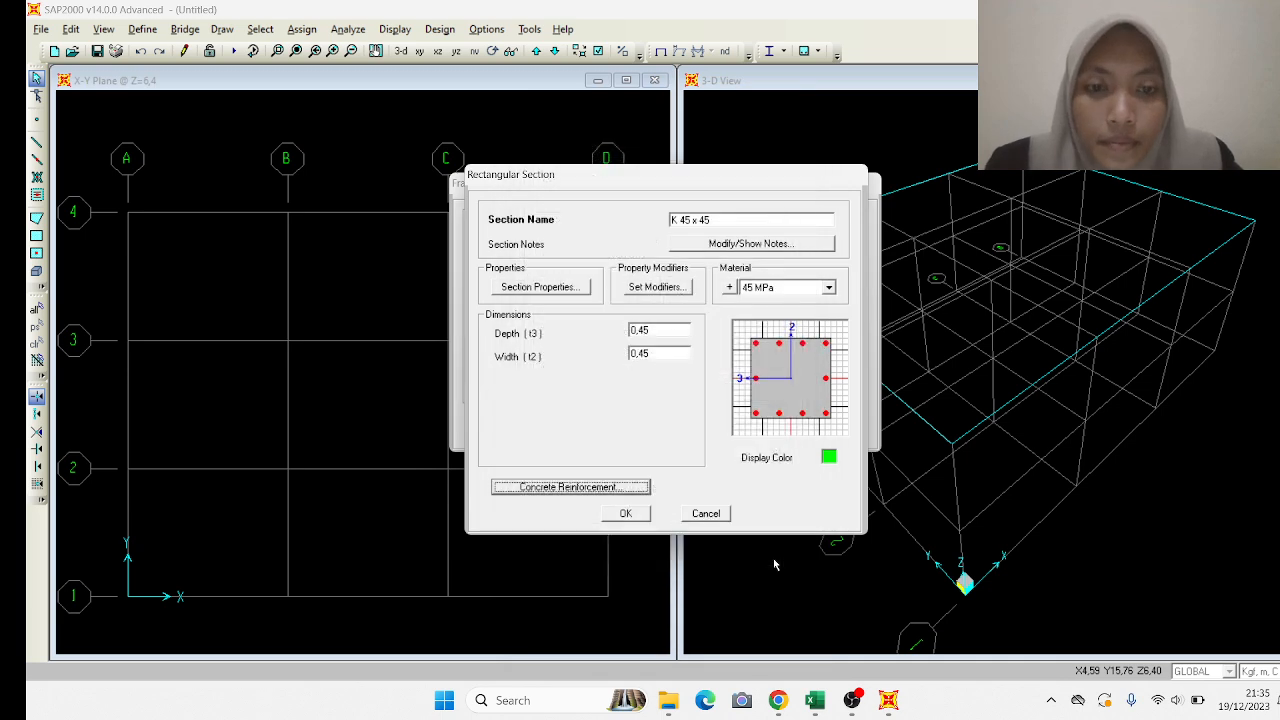
{"action": "left_click", "coordinate": [626, 514]}
{"action": "left_click", "coordinate": [620, 427]}
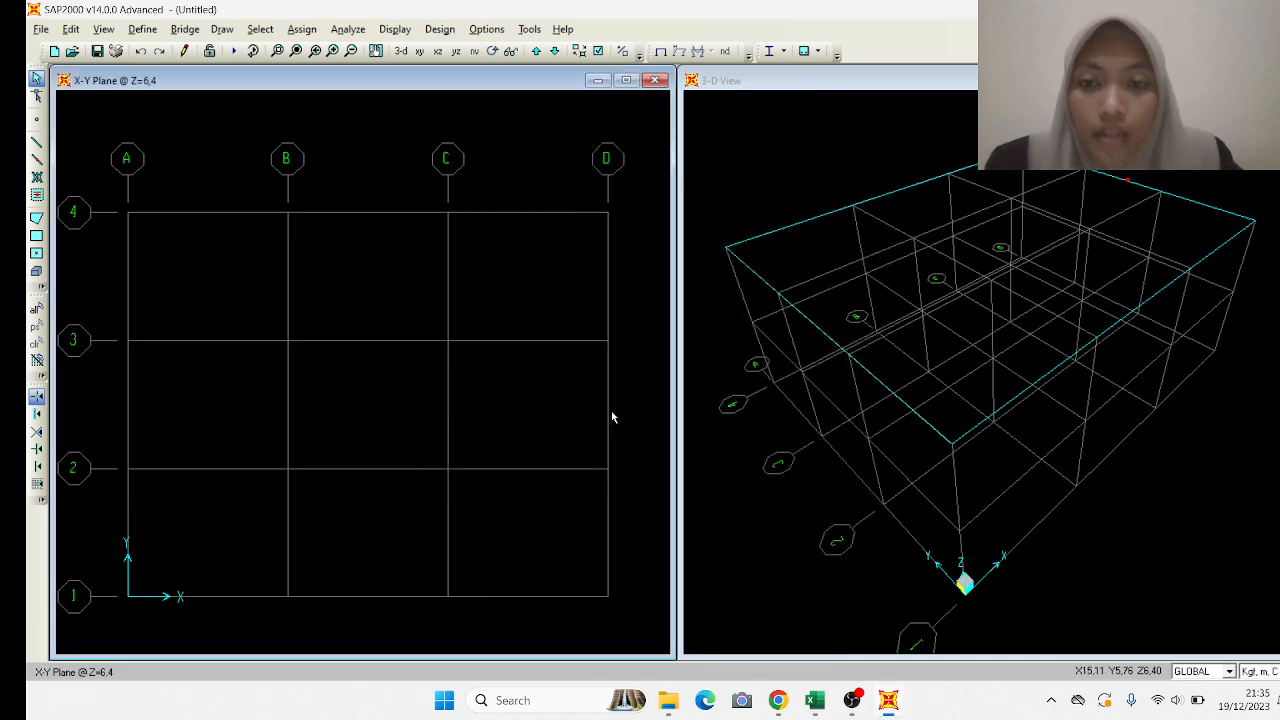
Add a new shell area section named "P 10" using the 45 MPa material.
{"action": "left_click", "coordinate": [142, 29]}
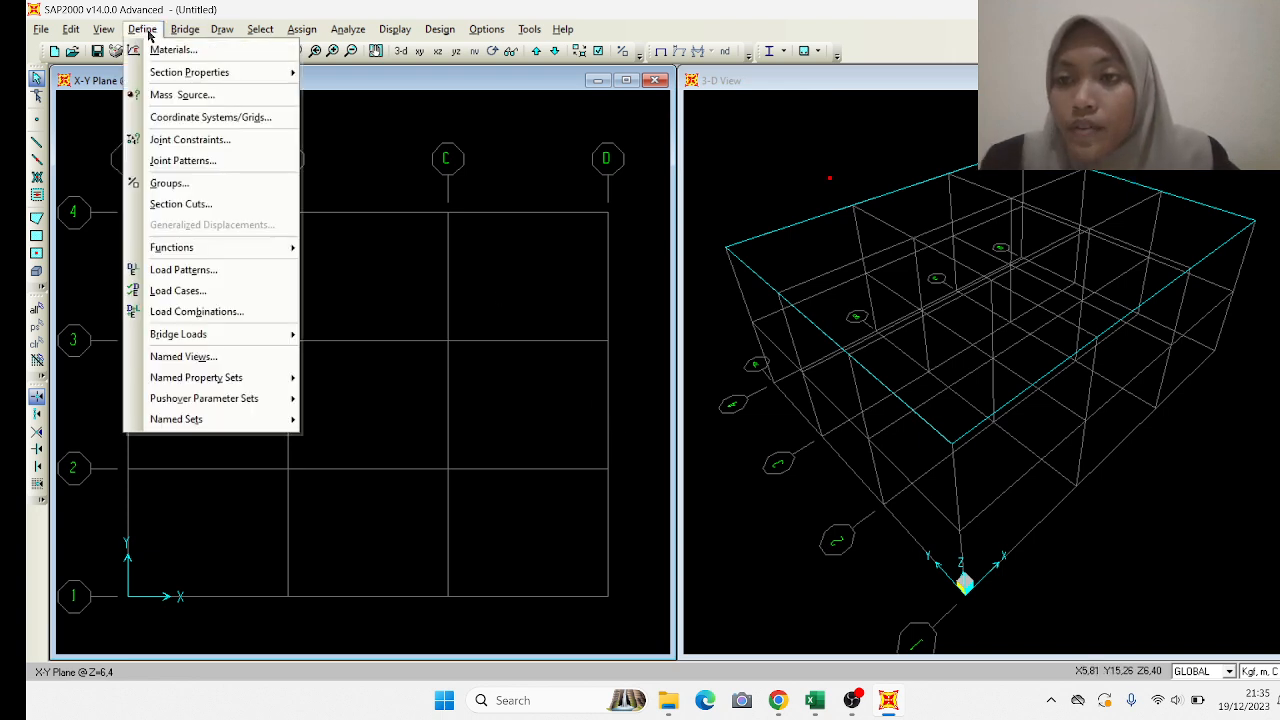
{"action": "mouse_move", "coordinate": [160, 76]}
{"action": "left_click", "coordinate": [406, 135]}
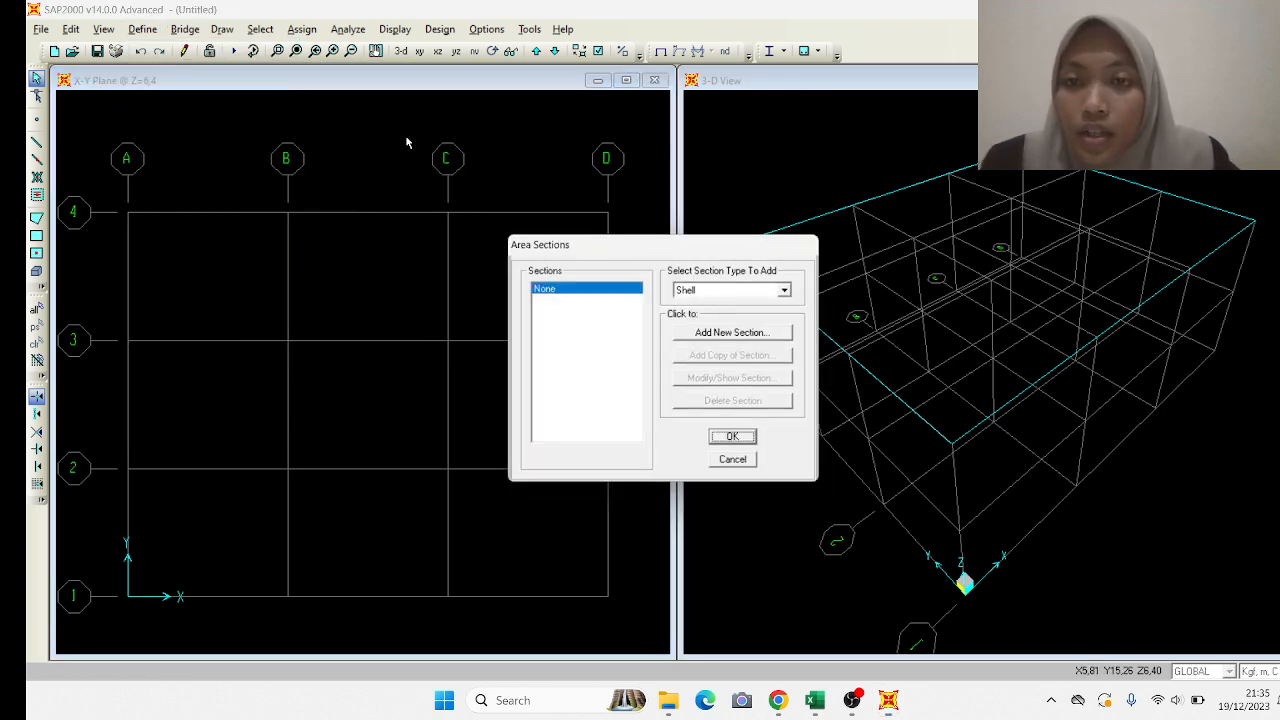
{"action": "left_click", "coordinate": [694, 333]}
{"action": "double_click", "coordinate": [698, 167]}
{"action": "key", "text": "BackSpace"}
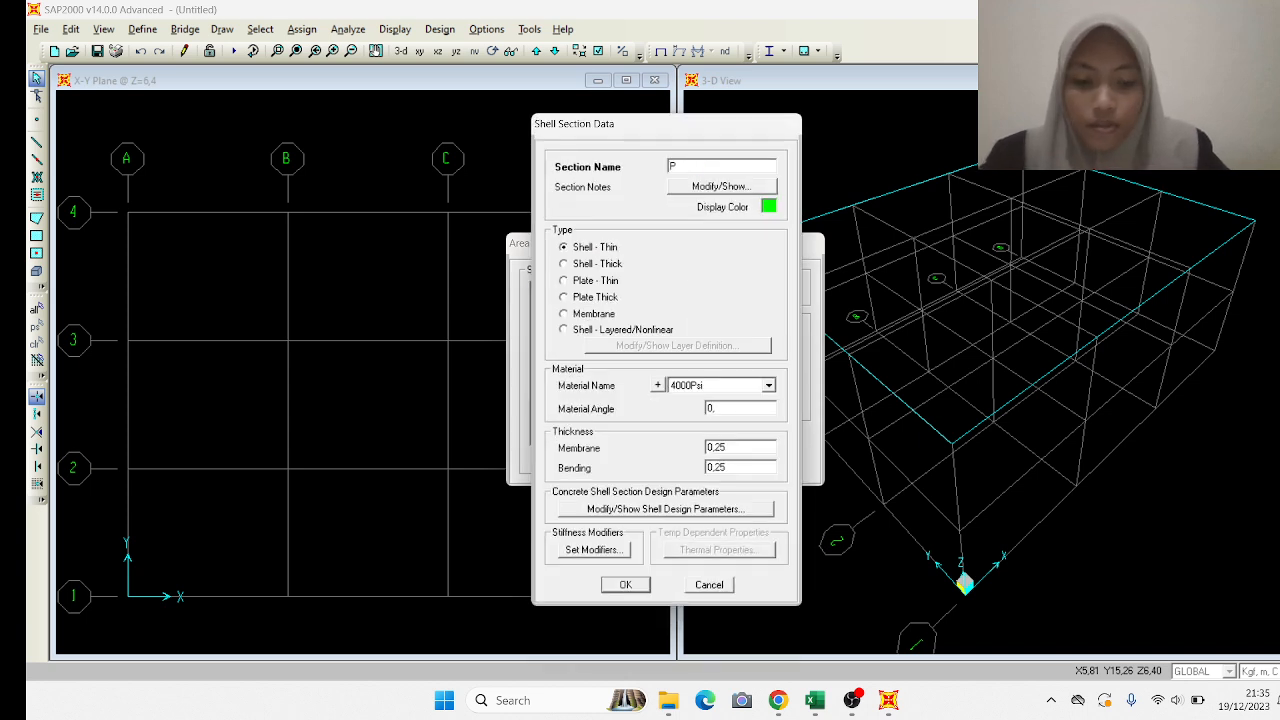
{"action": "left_click", "coordinate": [745, 386]}
{"action": "left_click", "coordinate": [747, 410]}
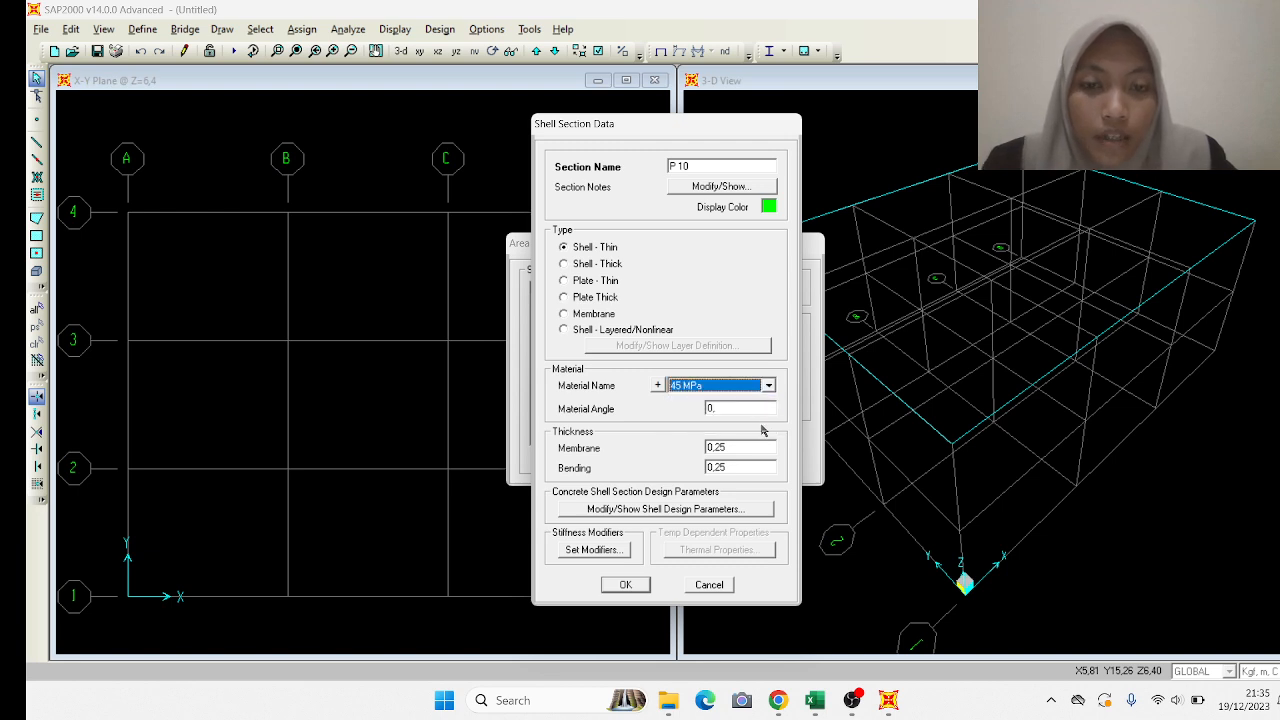
Set the P 10 shell's membrane and bending thickness to 0,1 and save the section.
{"action": "double_click", "coordinate": [748, 446]}
{"action": "type", "text": "0,1"}
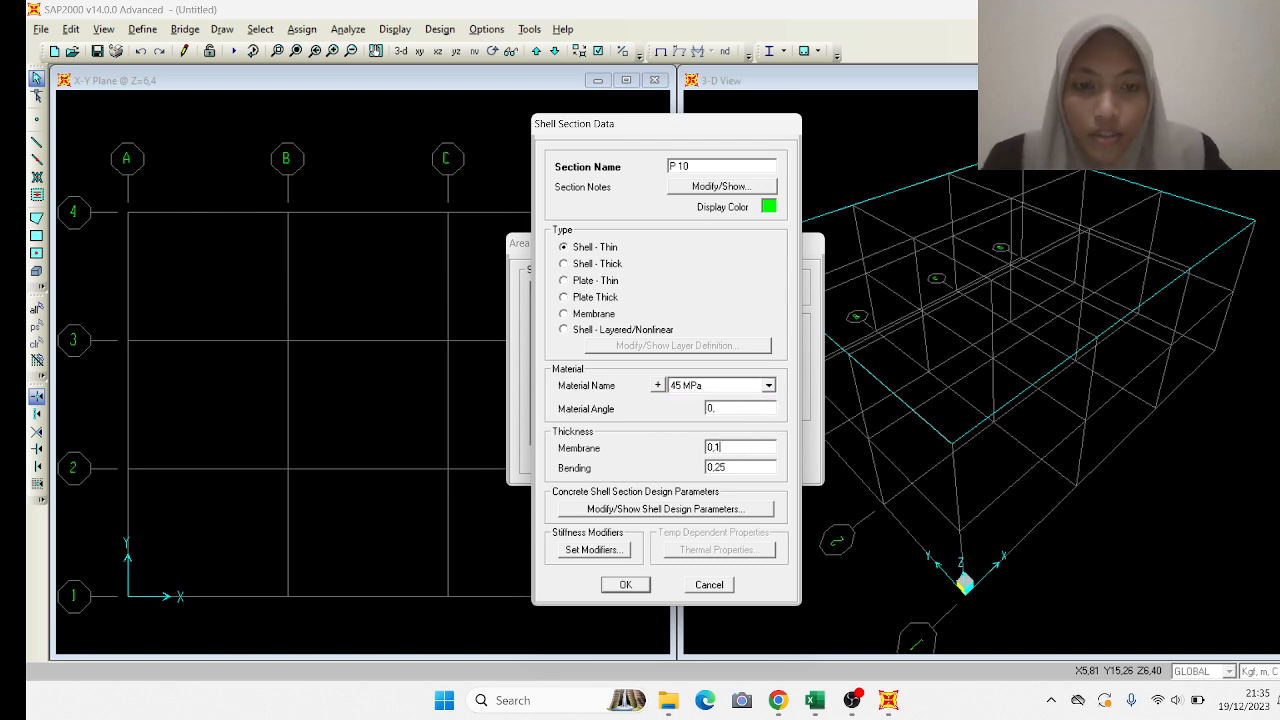
{"action": "double_click", "coordinate": [755, 470]}
{"action": "type", "text": "0,1"}
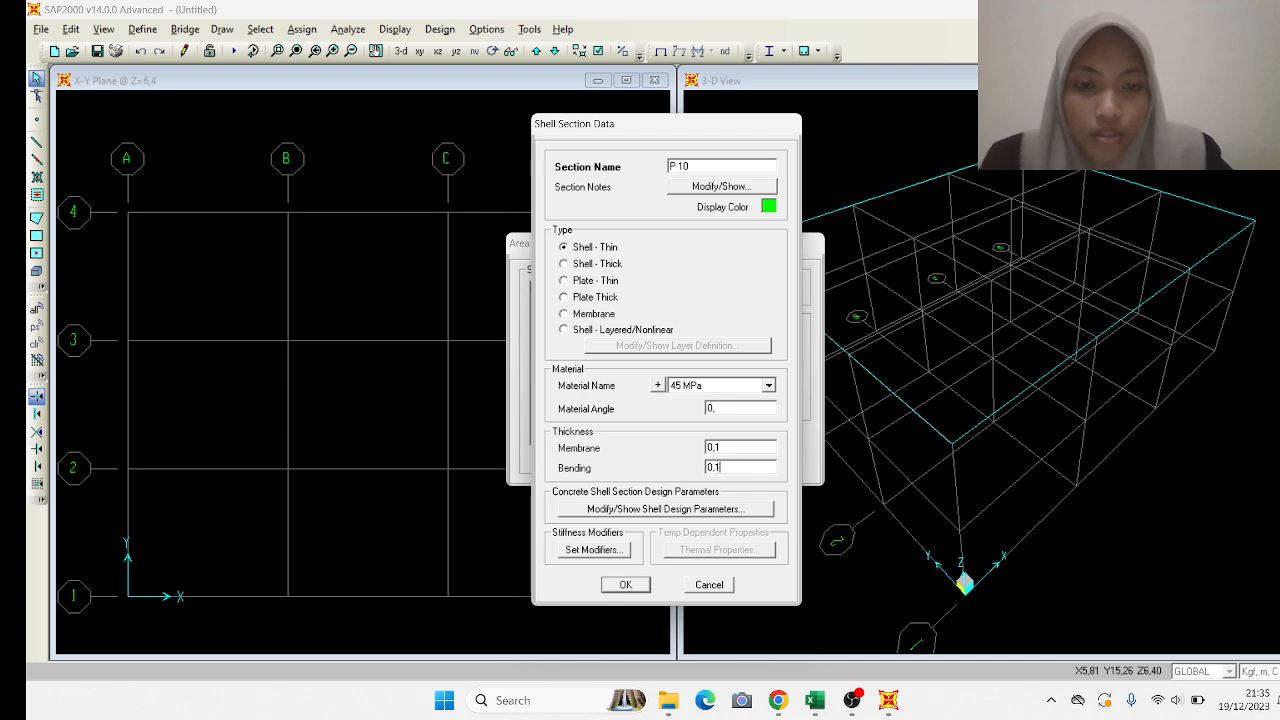
{"action": "left_click", "coordinate": [627, 585]}
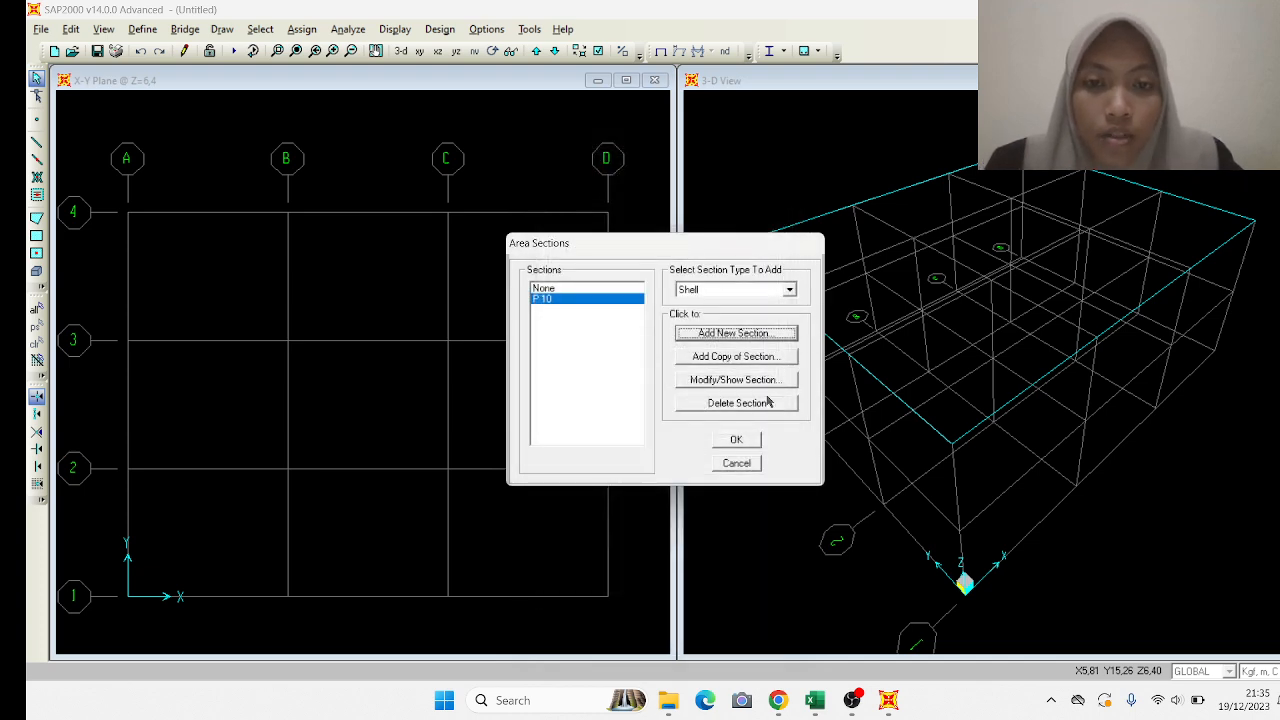
Add a second shell area section named "P 12" using the 45 MPa material.
{"action": "left_click", "coordinate": [757, 340]}
{"action": "double_click", "coordinate": [714, 165]}
{"action": "key", "text": "BackSpace"}
{"action": "type", "text": "P 12"}
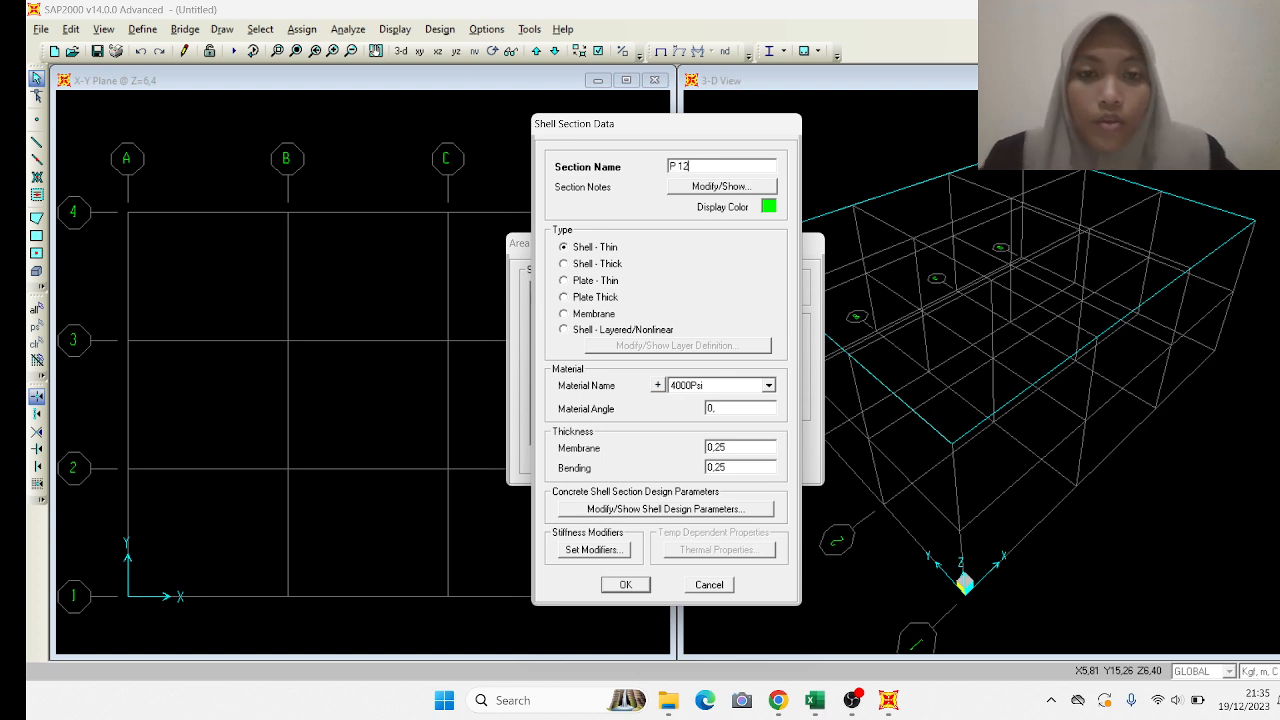
{"action": "left_click", "coordinate": [731, 385]}
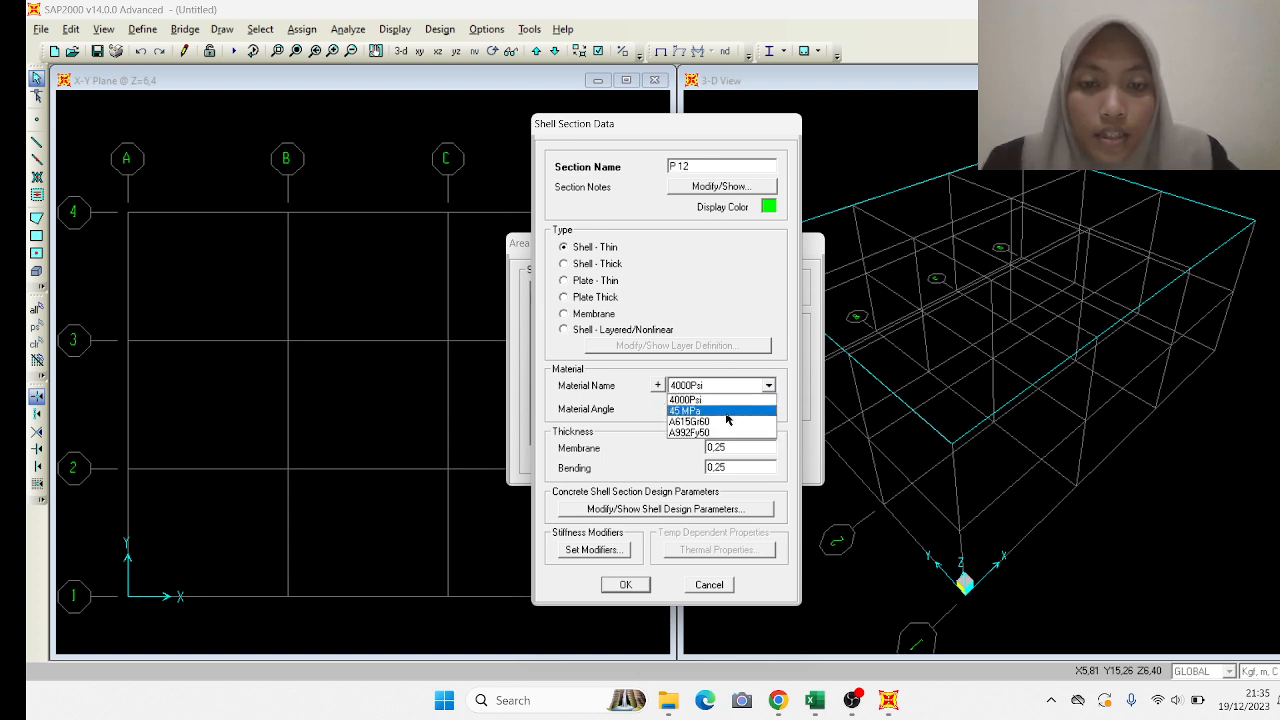
{"action": "left_click", "coordinate": [727, 411]}
Set the P 12 shell's membrane and bending thickness to 0,12 and save the section.
{"action": "double_click", "coordinate": [741, 446]}
{"action": "type", "text": "0"}
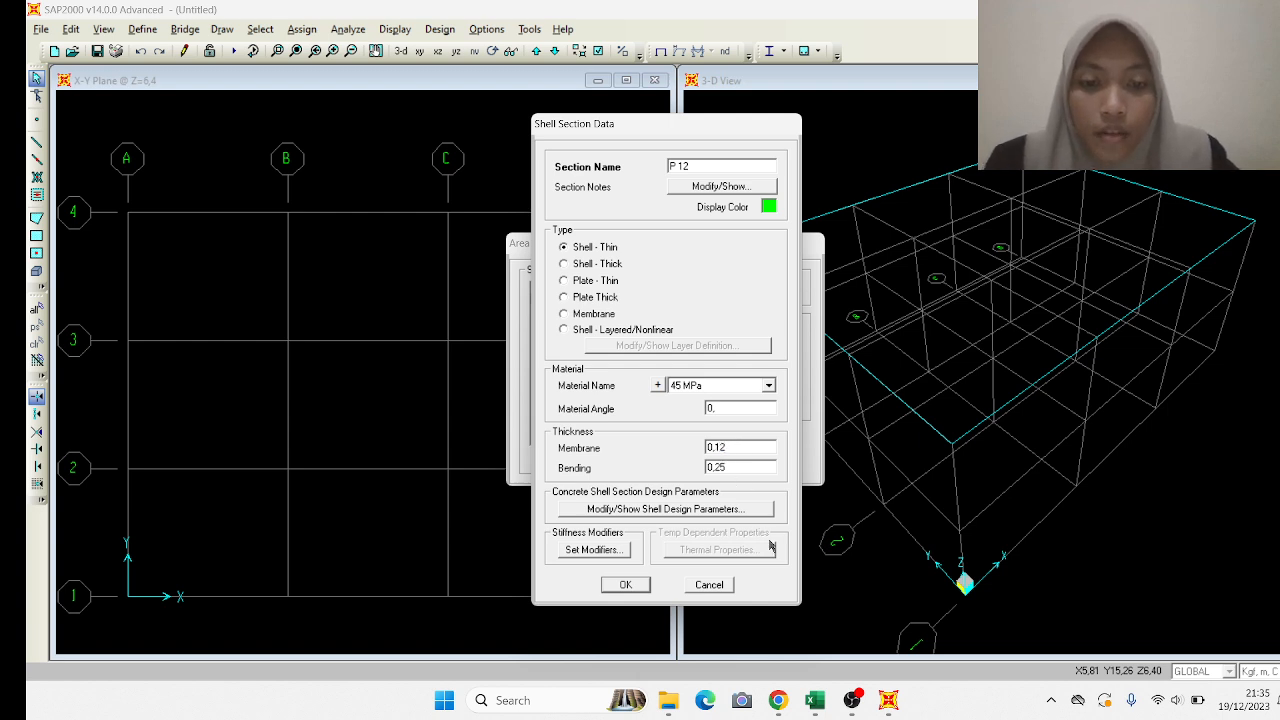
{"action": "double_click", "coordinate": [750, 467]}
{"action": "type", "text": "0,"}
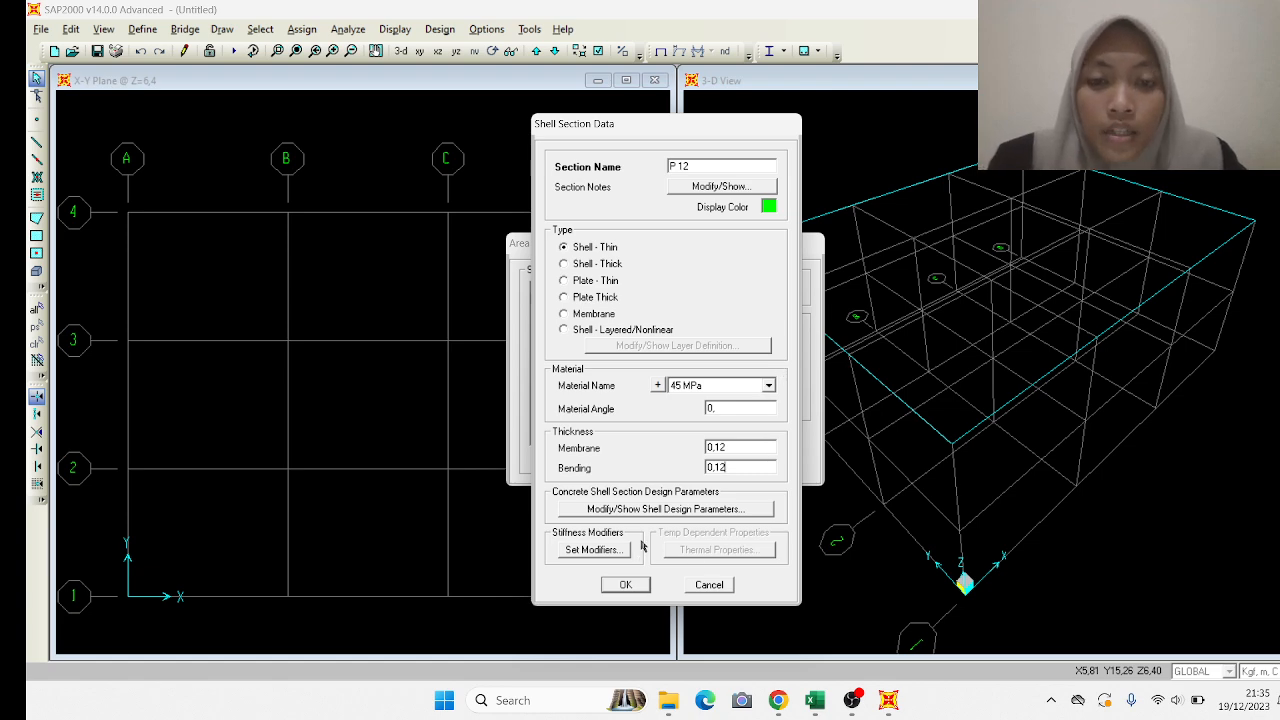
{"action": "left_click", "coordinate": [630, 585]}
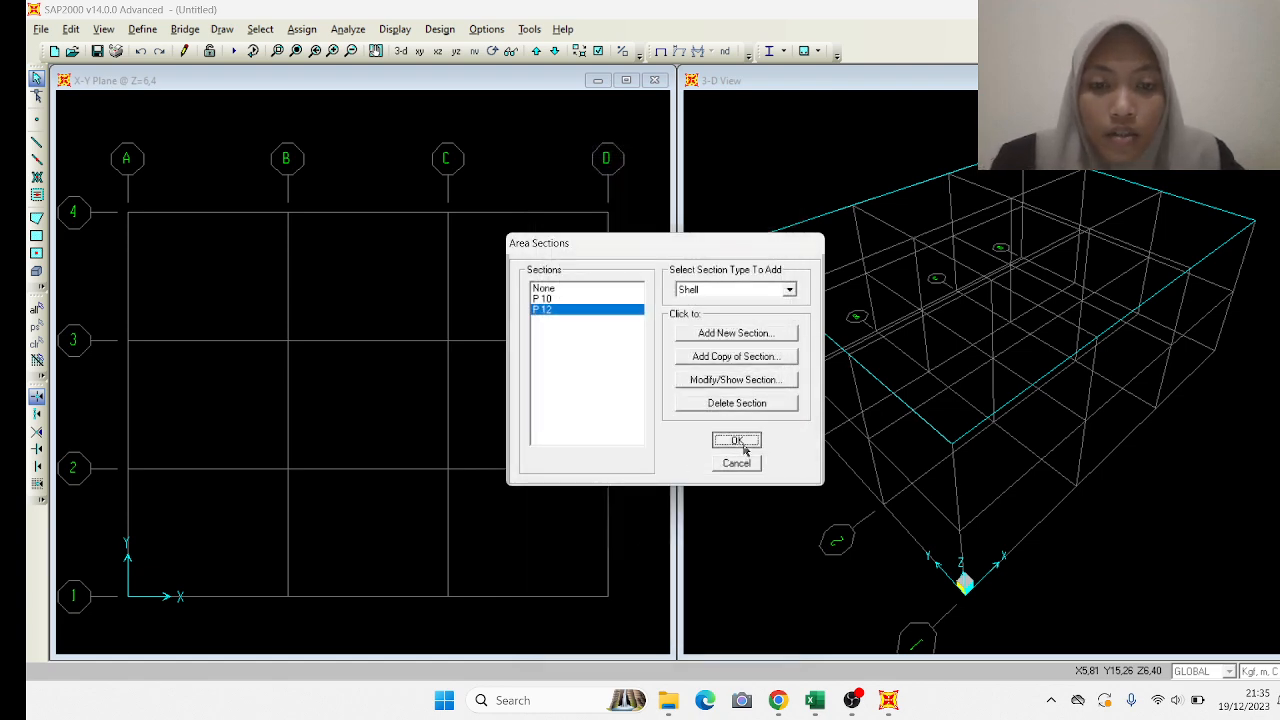
Save the area sections, then add a load pattern named HIDUP of type LIVE with self weight multiplier 0.
{"action": "left_click", "coordinate": [742, 443]}
{"action": "left_click", "coordinate": [142, 29]}
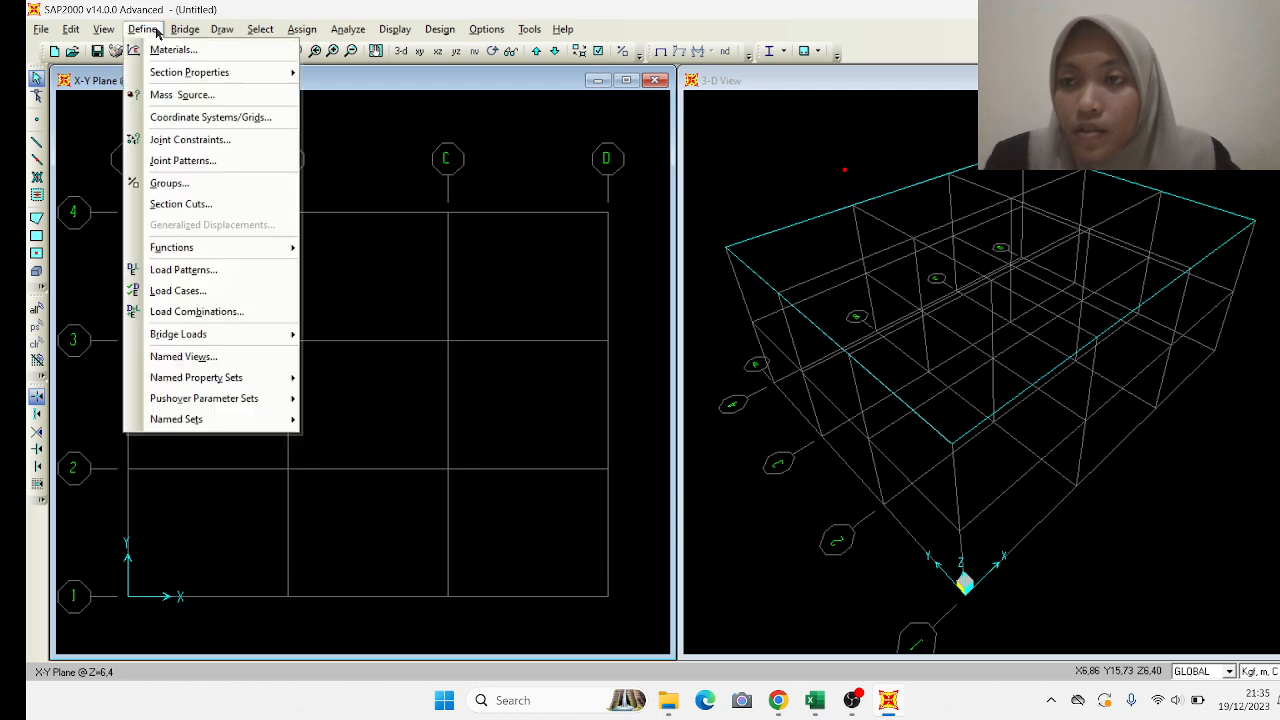
{"action": "left_click", "coordinate": [188, 273]}
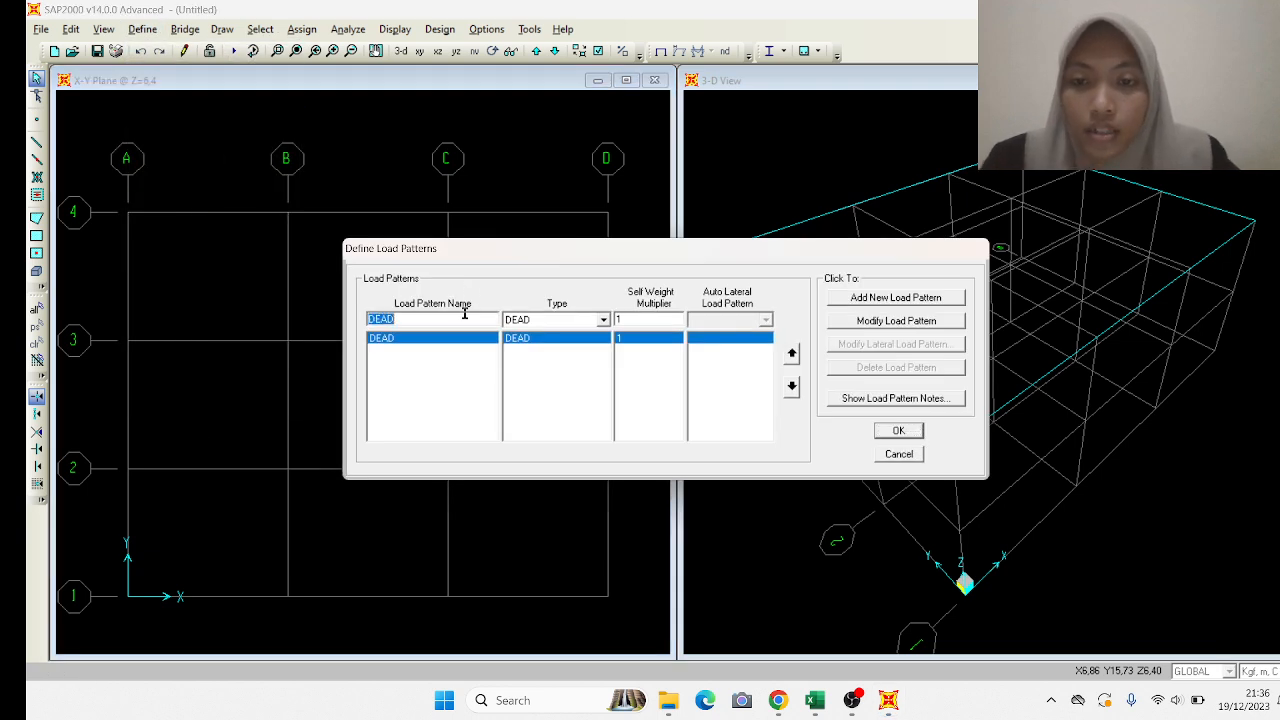
{"action": "key", "text": "BackSpace"}
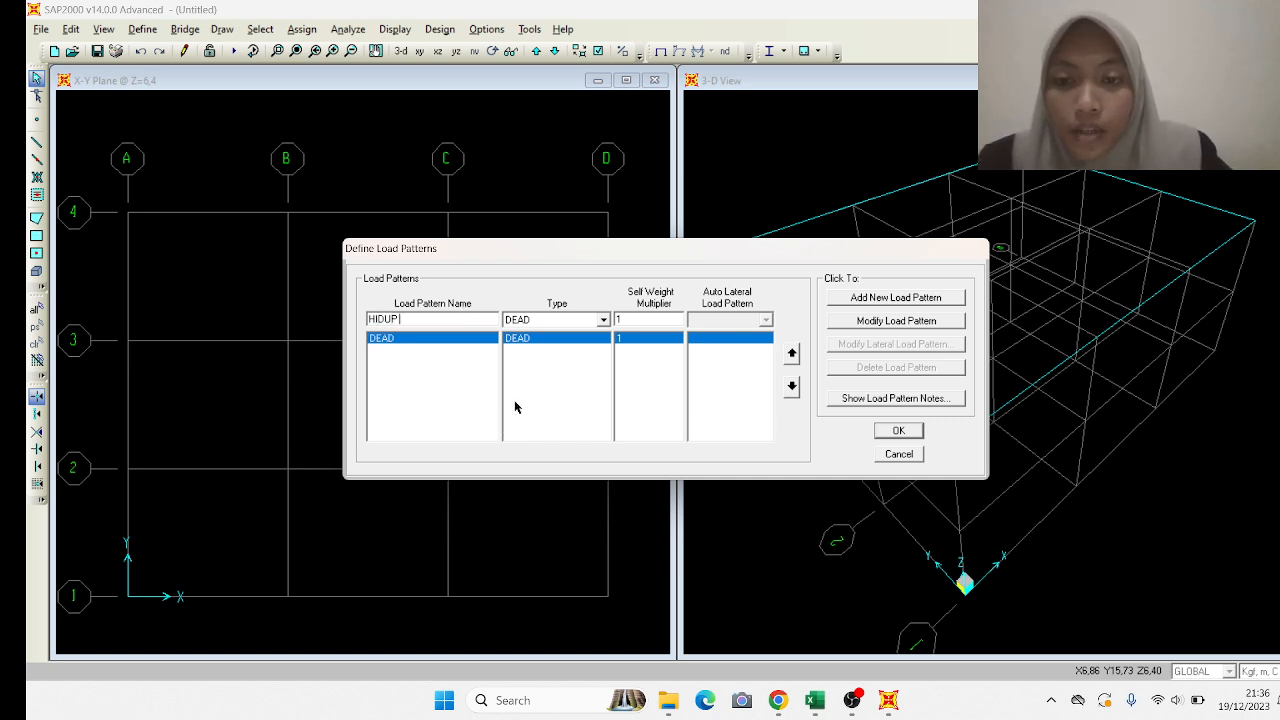
{"action": "left_click", "coordinate": [558, 320]}
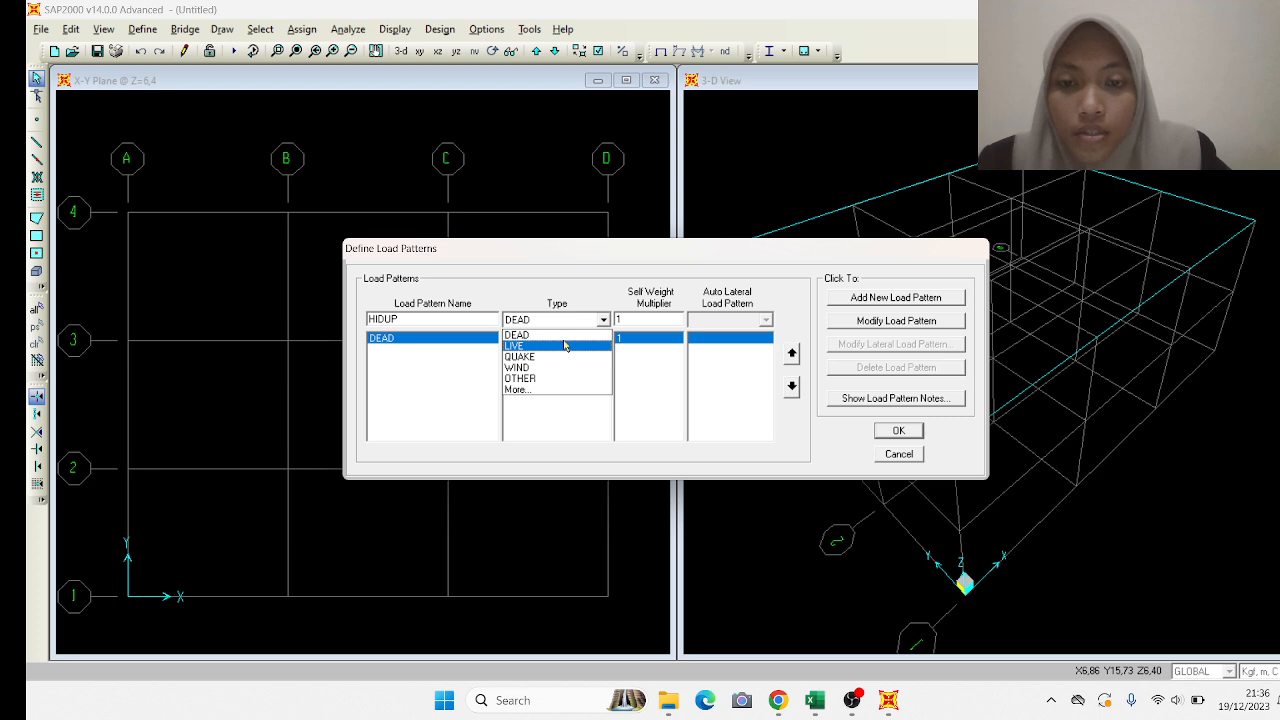
{"action": "left_click", "coordinate": [565, 345]}
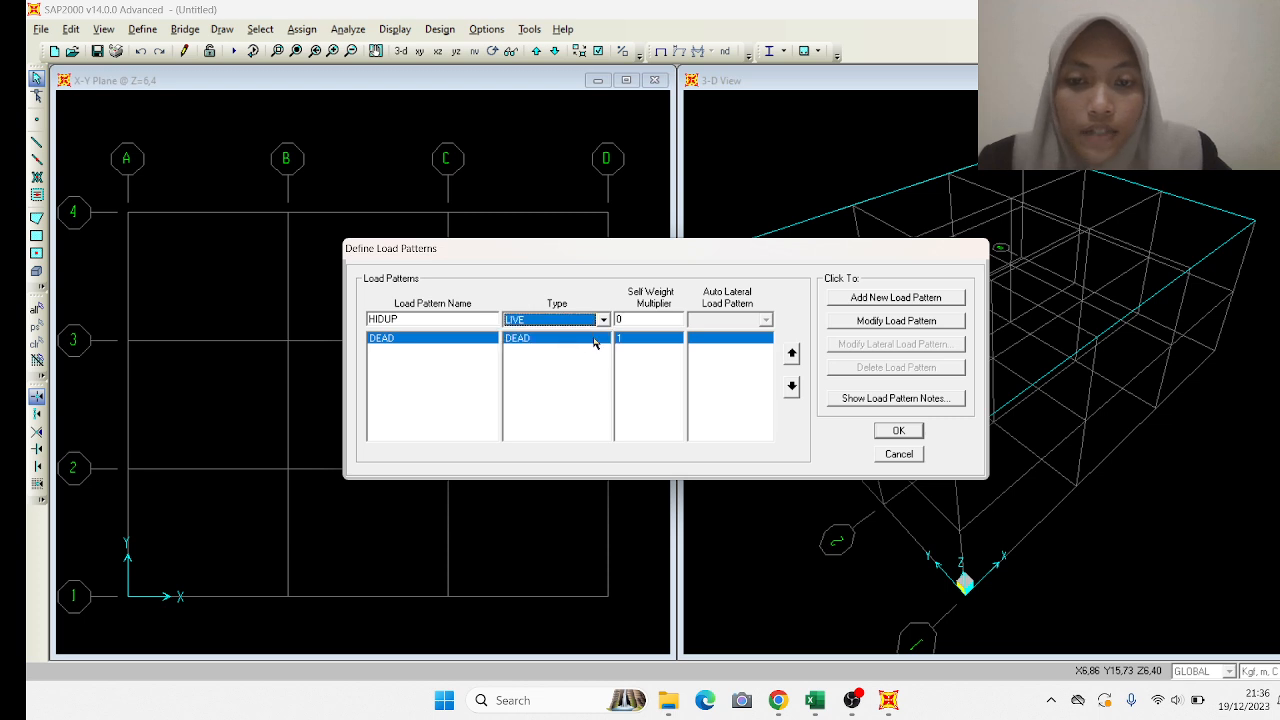
{"action": "left_click", "coordinate": [918, 302]}
{"action": "left_click", "coordinate": [899, 432]}
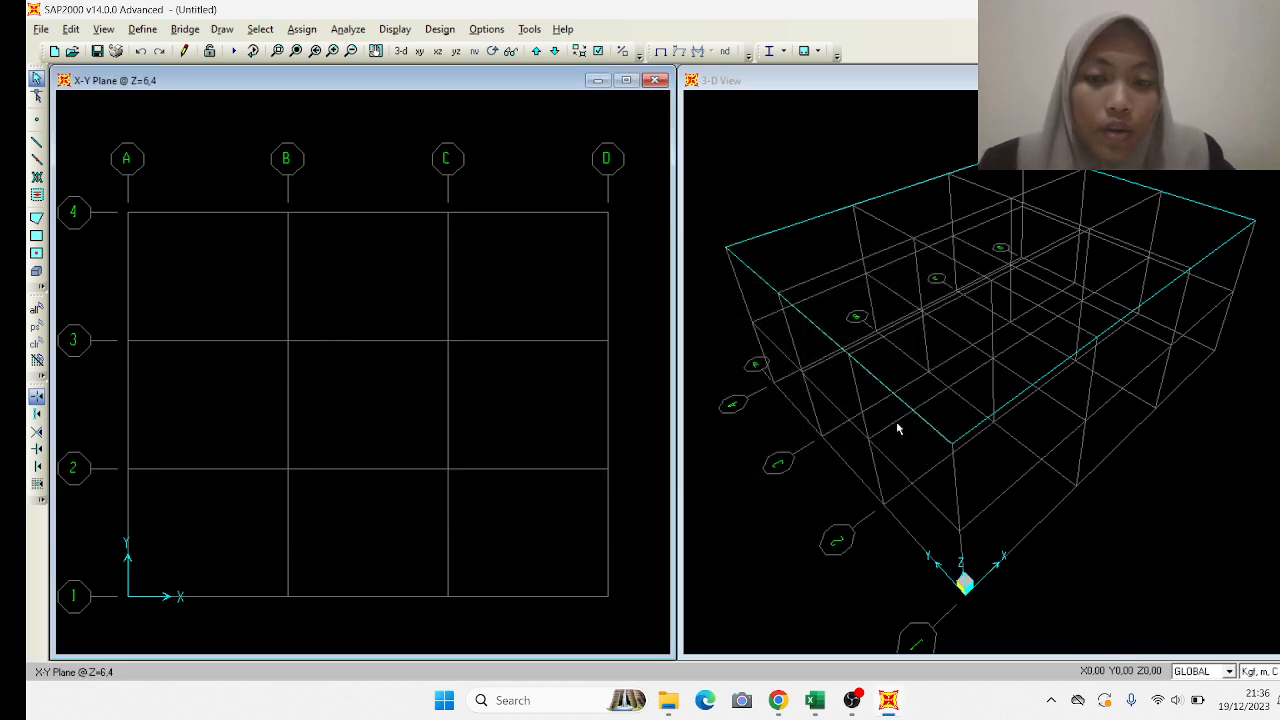
Create a linear-add load combination named C1 containing the DEAD case with scale factor 1,4.
{"action": "left_click", "coordinate": [142, 29]}
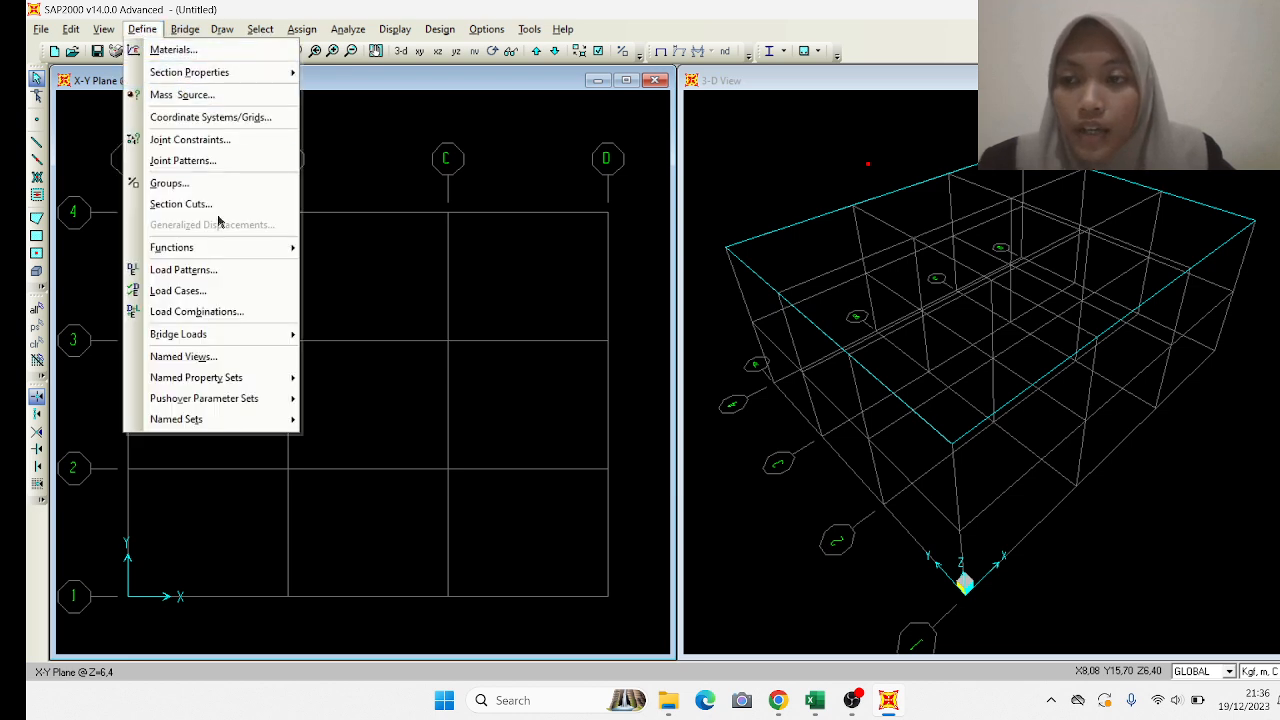
{"action": "left_click", "coordinate": [237, 311]}
{"action": "left_click", "coordinate": [728, 280]}
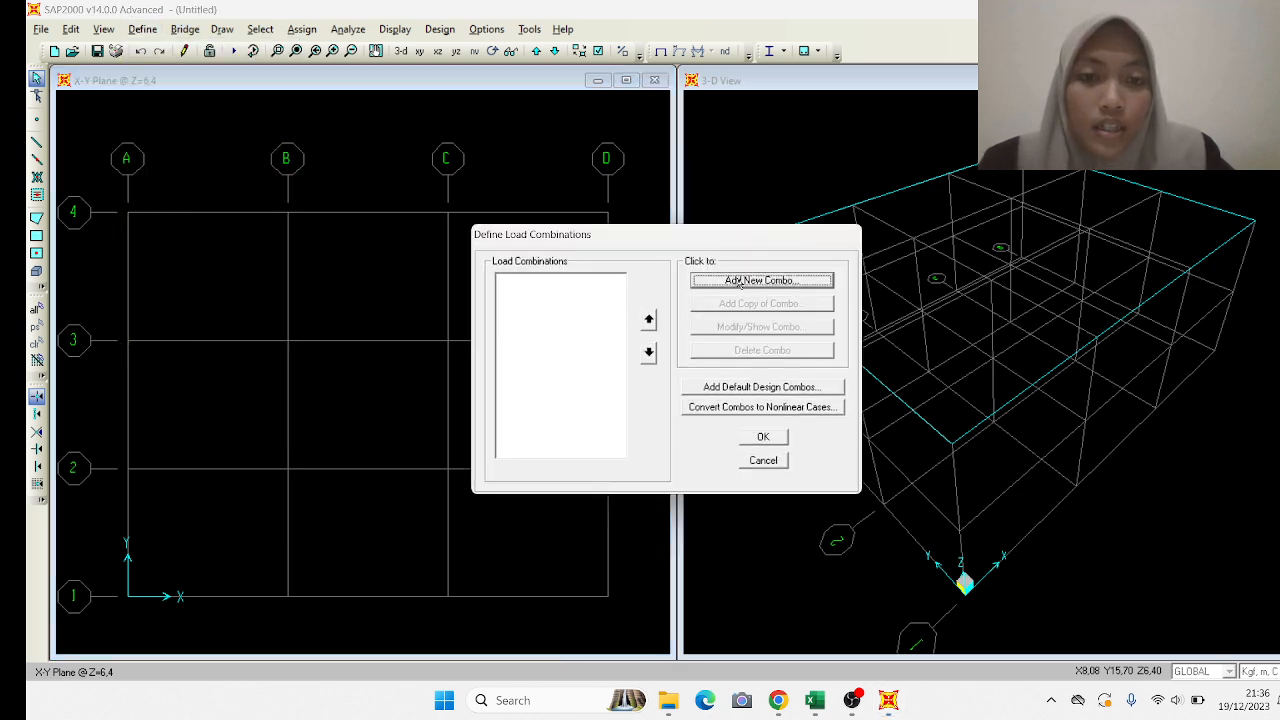
{"action": "double_click", "coordinate": [775, 217]}
{"action": "key", "text": "BackSpace"}
{"action": "type", "text": "C"}
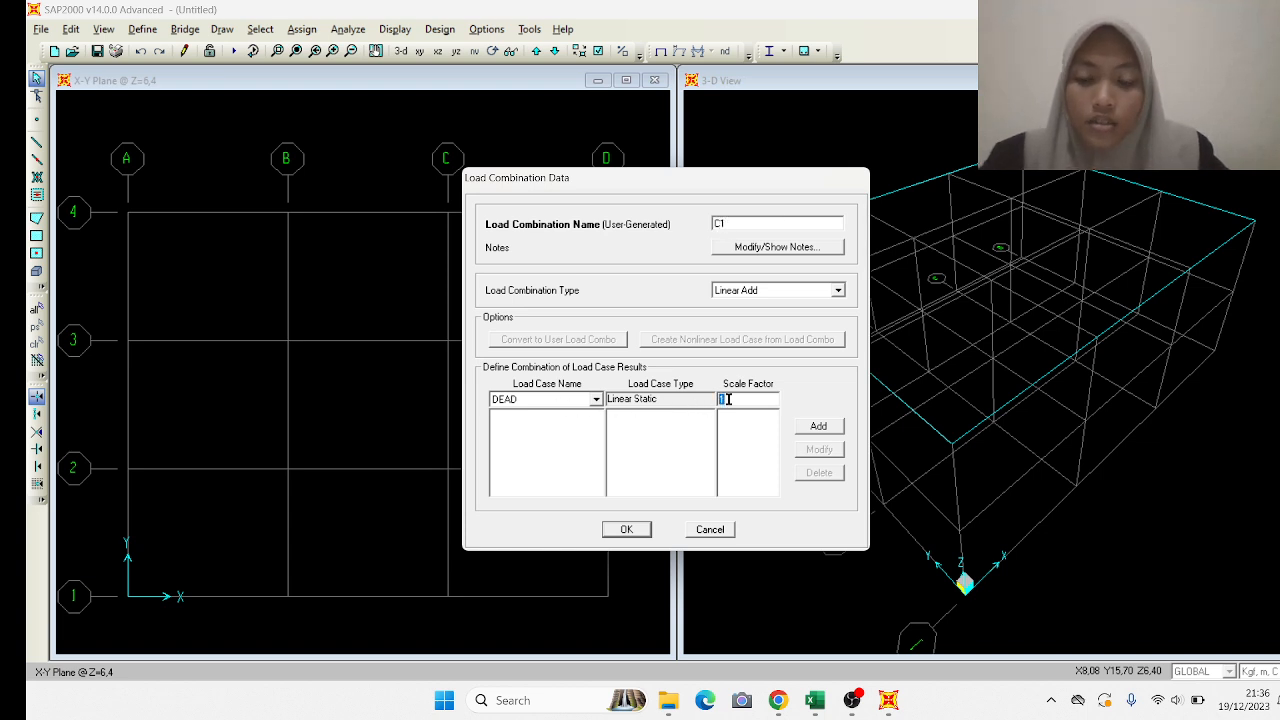
{"action": "type", "text": "1"}
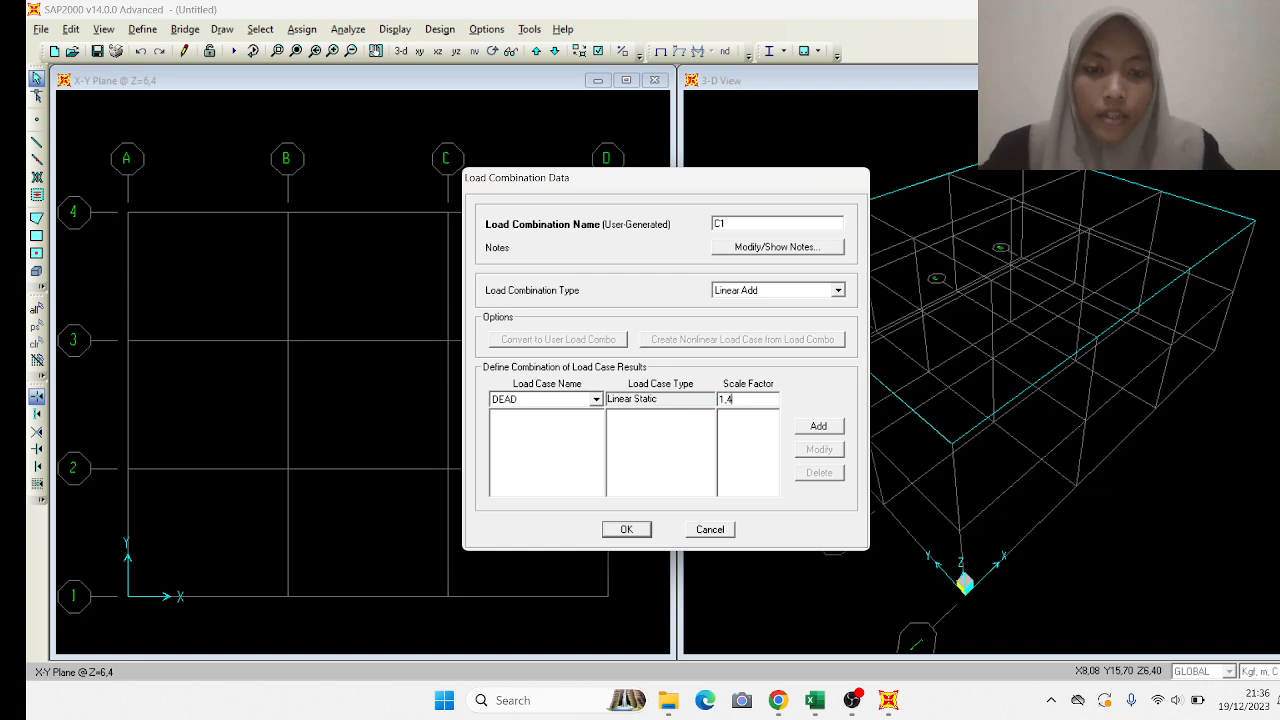
{"action": "left_click", "coordinate": [818, 427]}
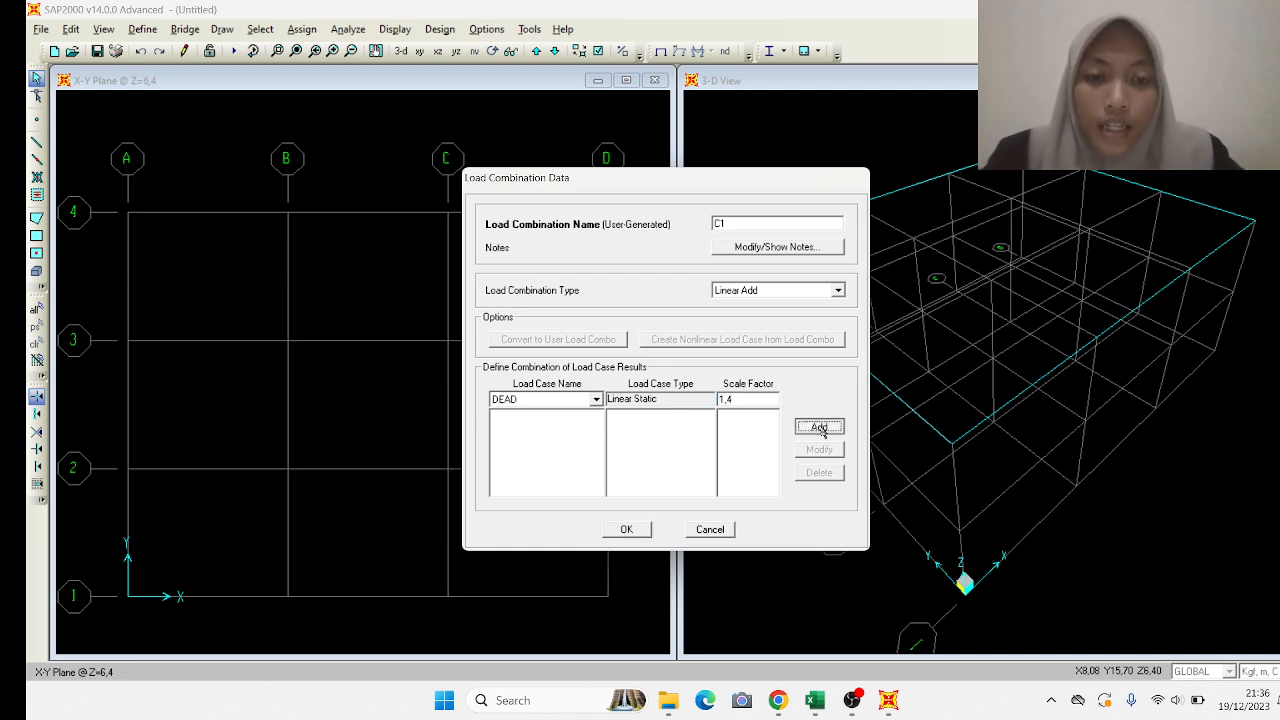
{"action": "left_click", "coordinate": [626, 529]}
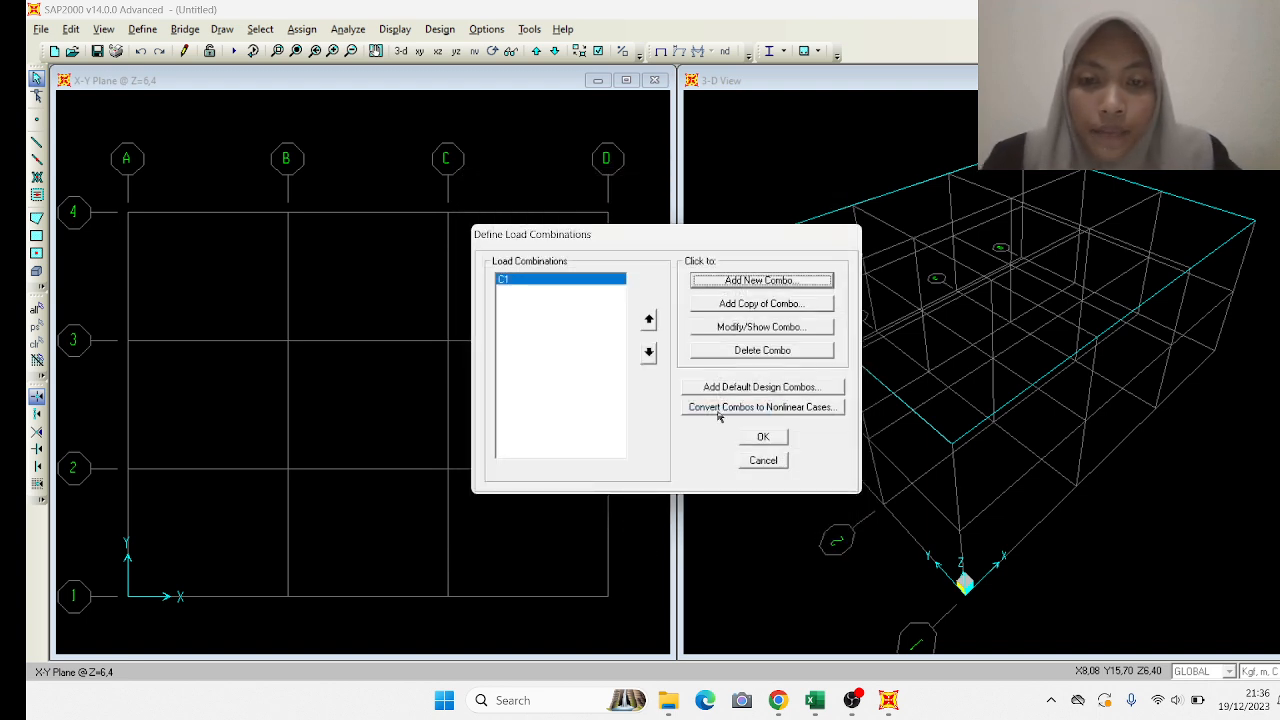
Start a second linear-add load combination named C2 and add the DEAD case with scale factor 1,2.
{"action": "left_click", "coordinate": [793, 284]}
{"action": "double_click", "coordinate": [789, 218]}
{"action": "key", "text": "BackSpace"}
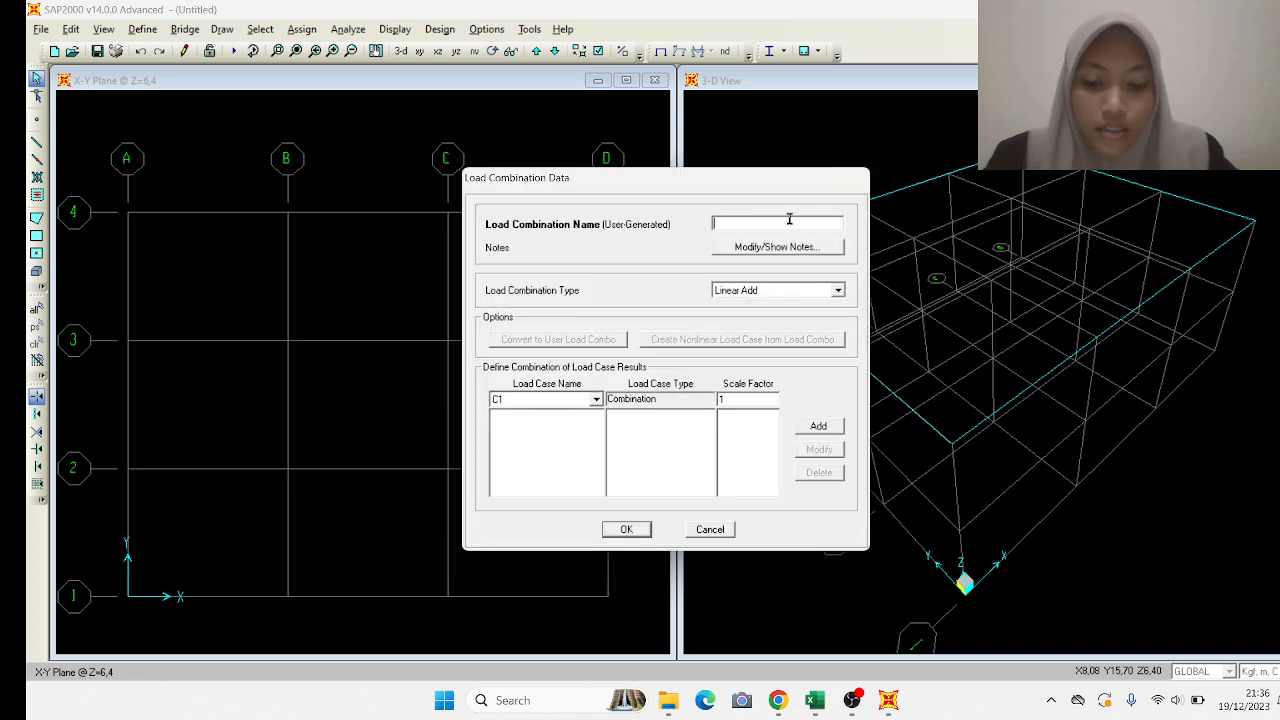
{"action": "type", "text": "C2"}
{"action": "left_click", "coordinate": [595, 399]}
{"action": "left_click", "coordinate": [576, 413]}
{"action": "left_click", "coordinate": [757, 399]}
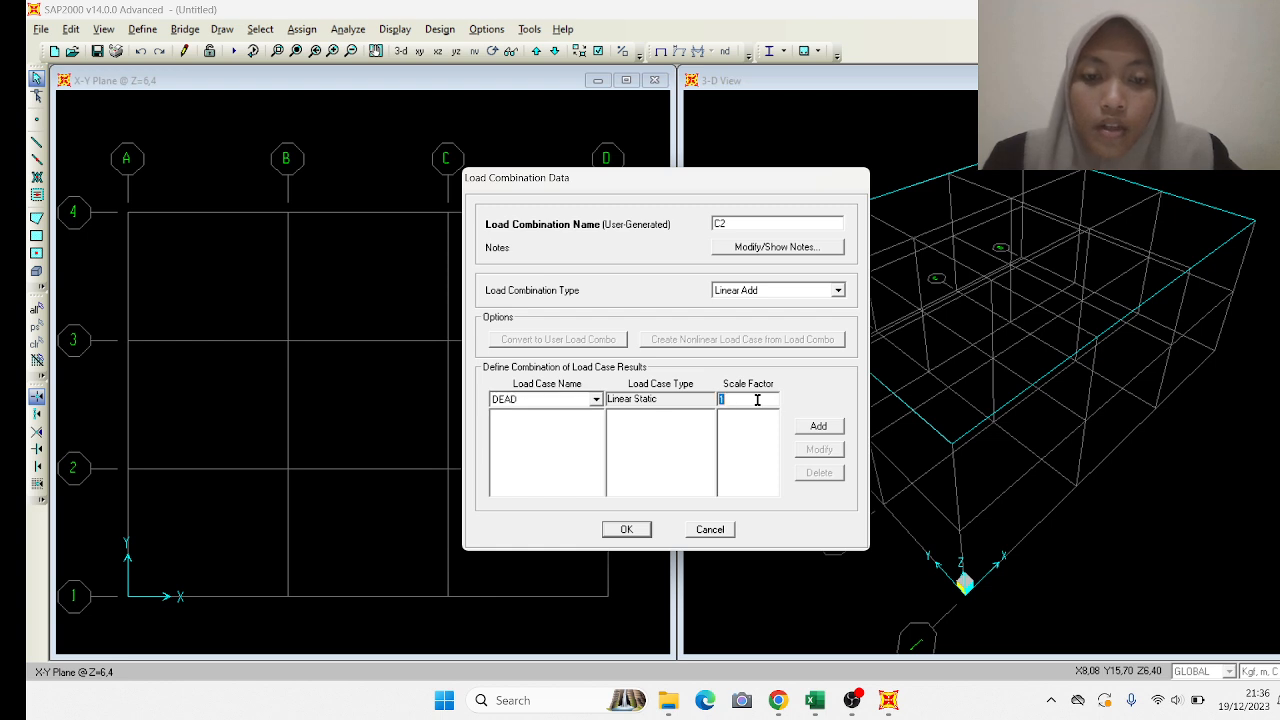
{"action": "type", "text": "1,2"}
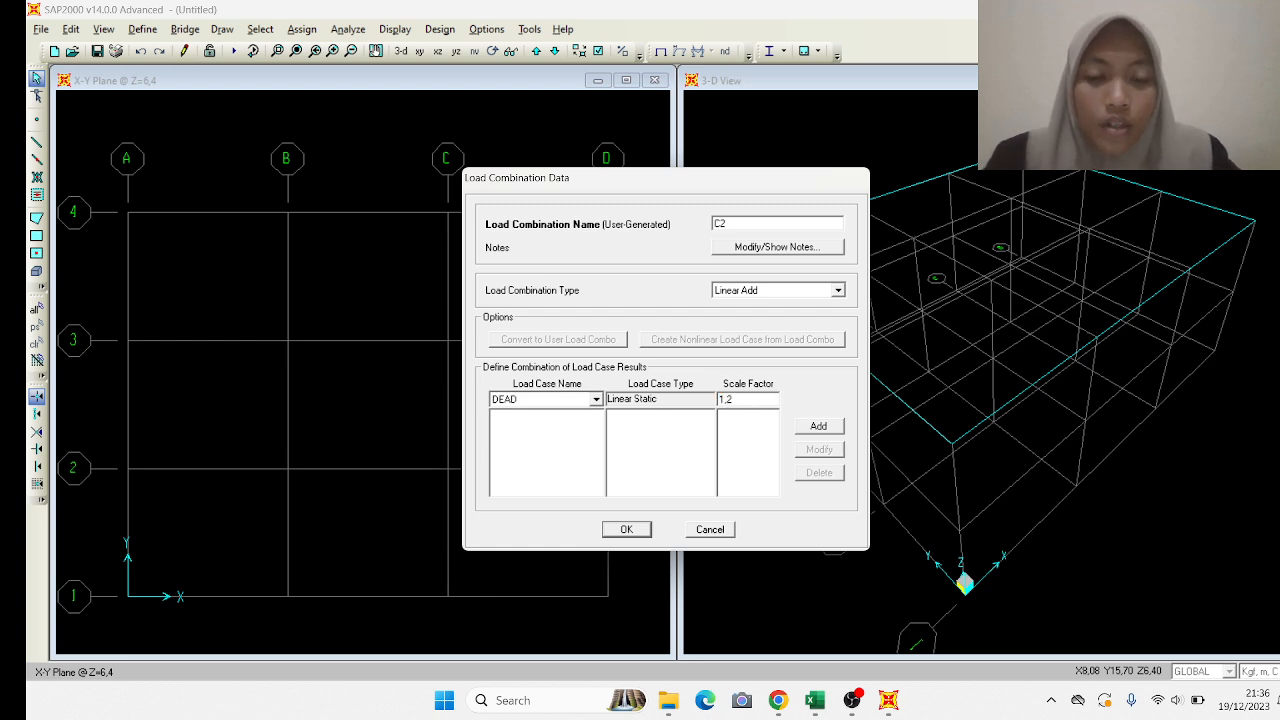
{"action": "left_click", "coordinate": [809, 427]}
Add the HIDUP case to C2 with scale factor 1,6 and save the load combinations.
{"action": "left_click", "coordinate": [595, 399]}
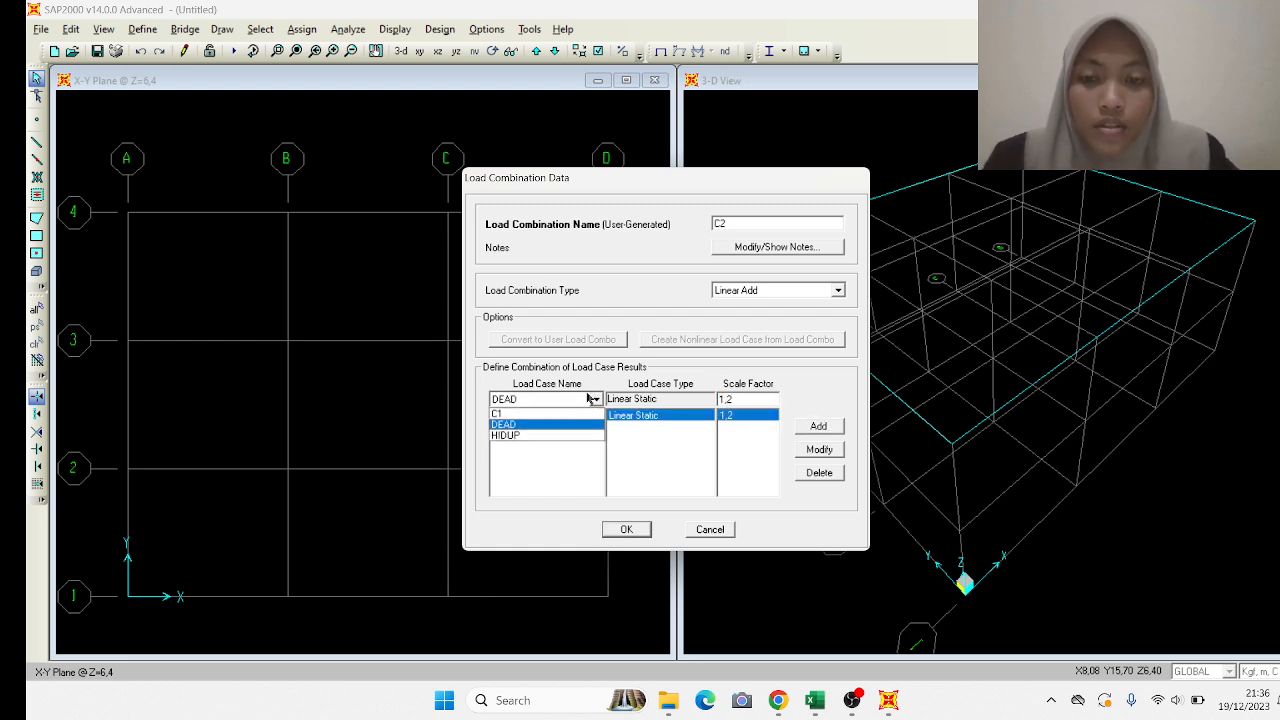
{"action": "left_click", "coordinate": [584, 436]}
{"action": "double_click", "coordinate": [761, 402]}
{"action": "type", "text": "1,6"}
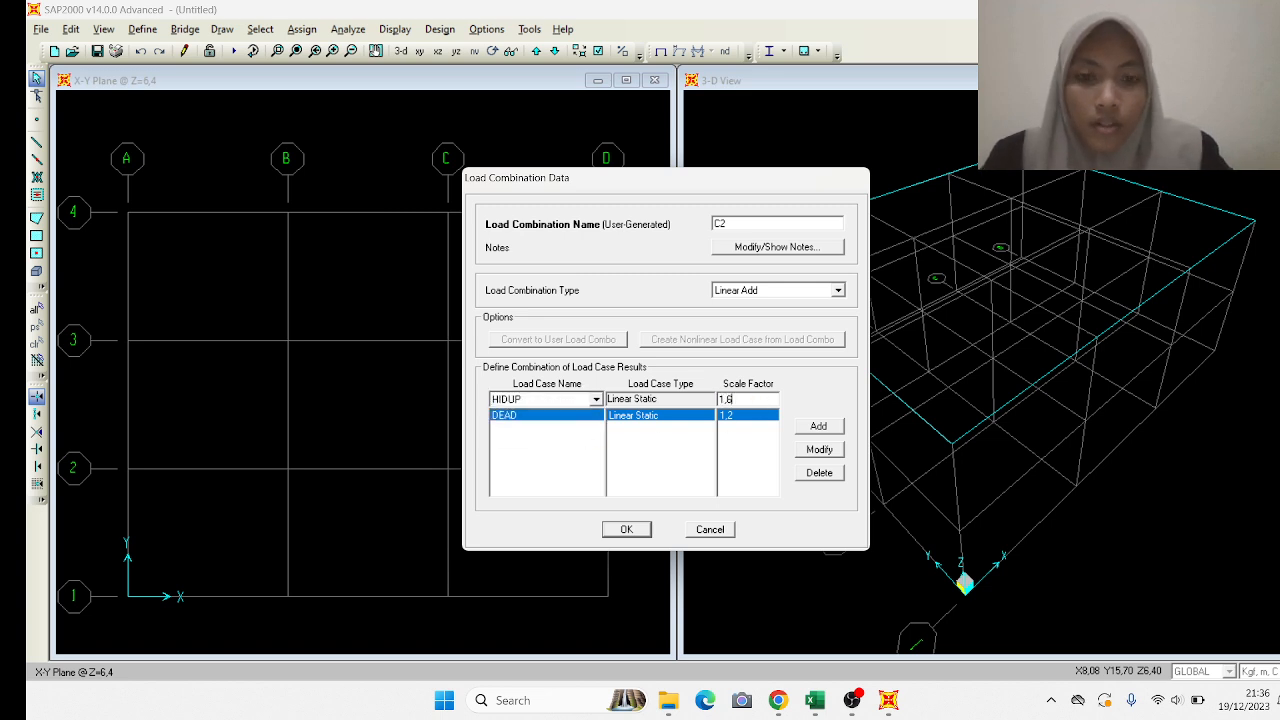
{"action": "left_click", "coordinate": [820, 428]}
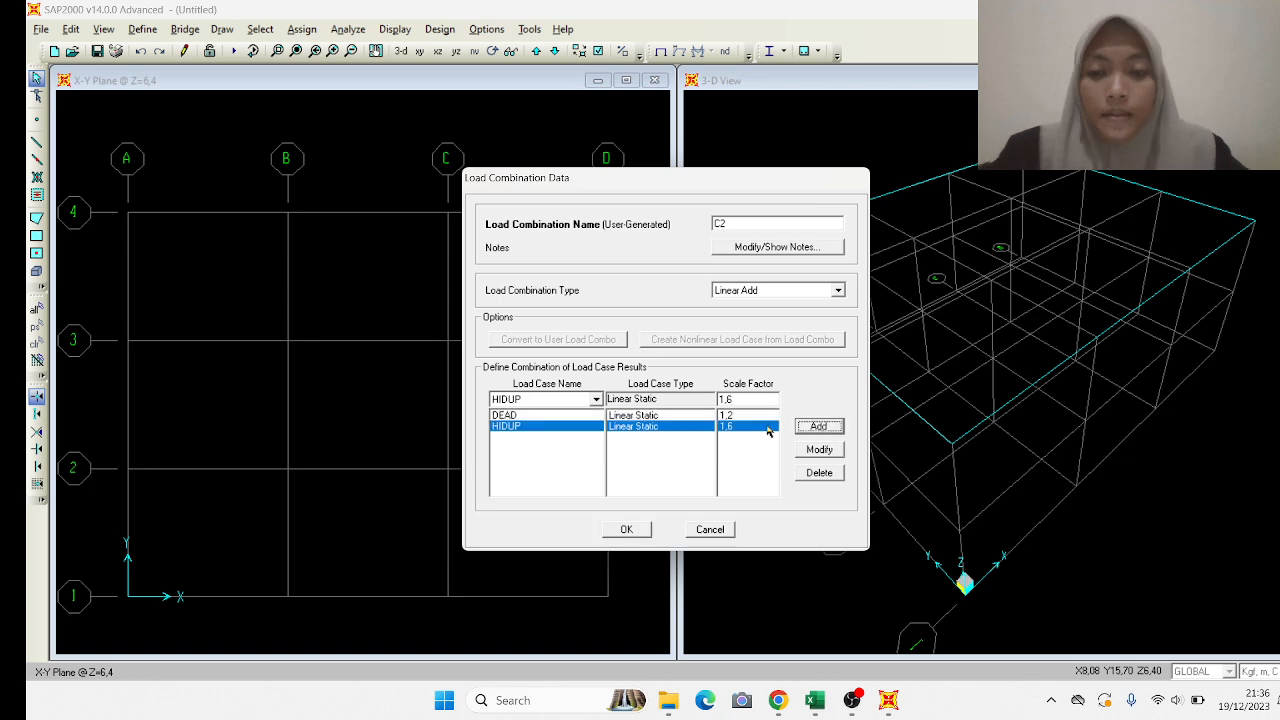
{"action": "left_click", "coordinate": [630, 530]}
{"action": "left_click", "coordinate": [783, 437]}
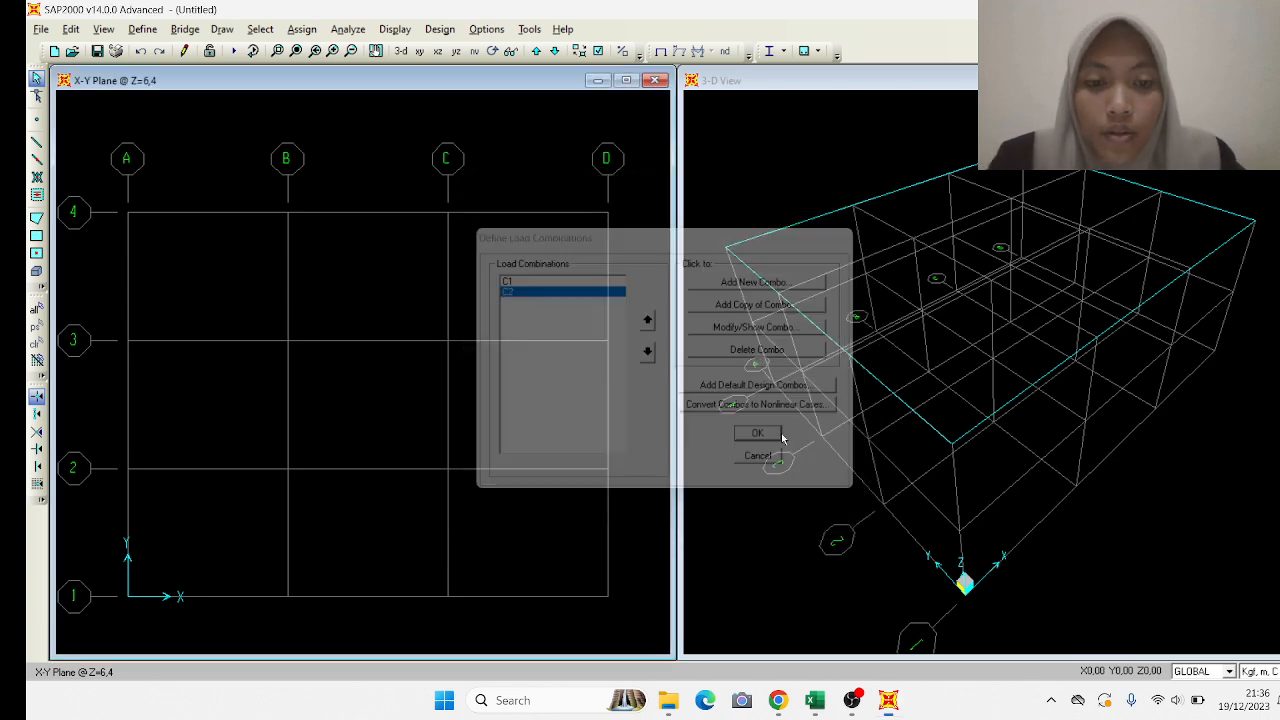
{"action": "left_click", "coordinate": [142, 29]}
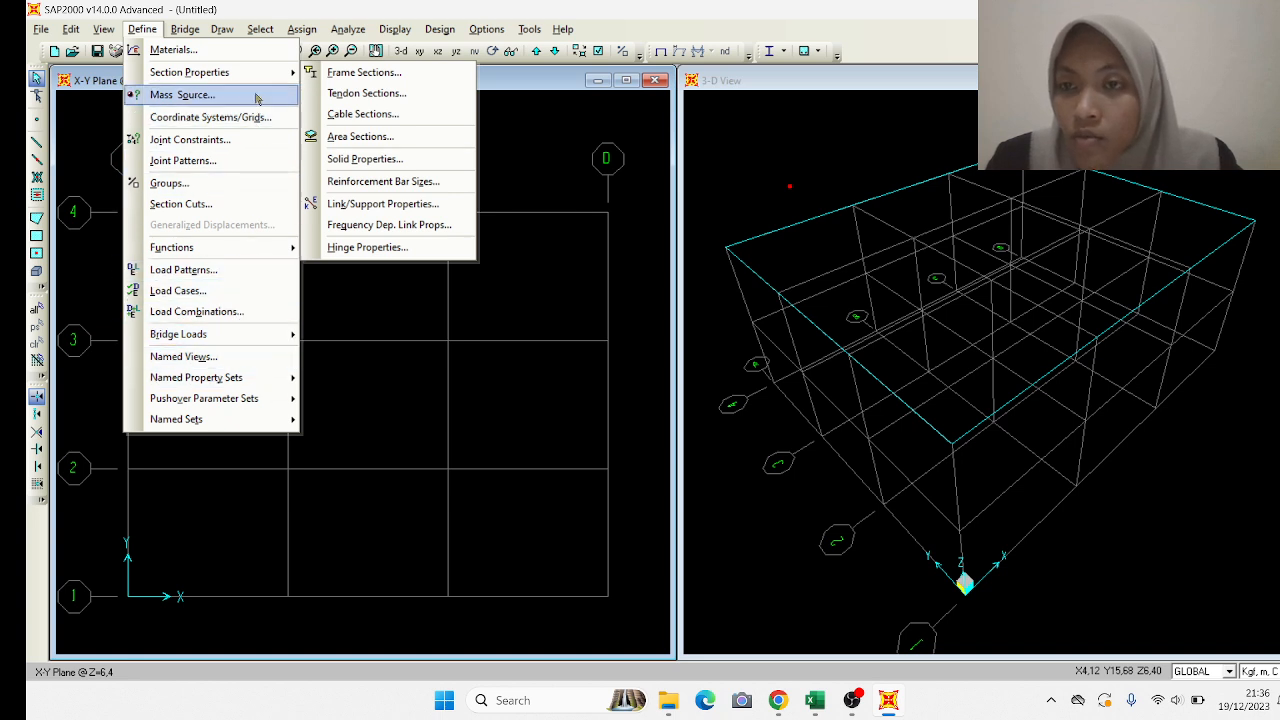
{"action": "left_click", "coordinate": [507, 158]}
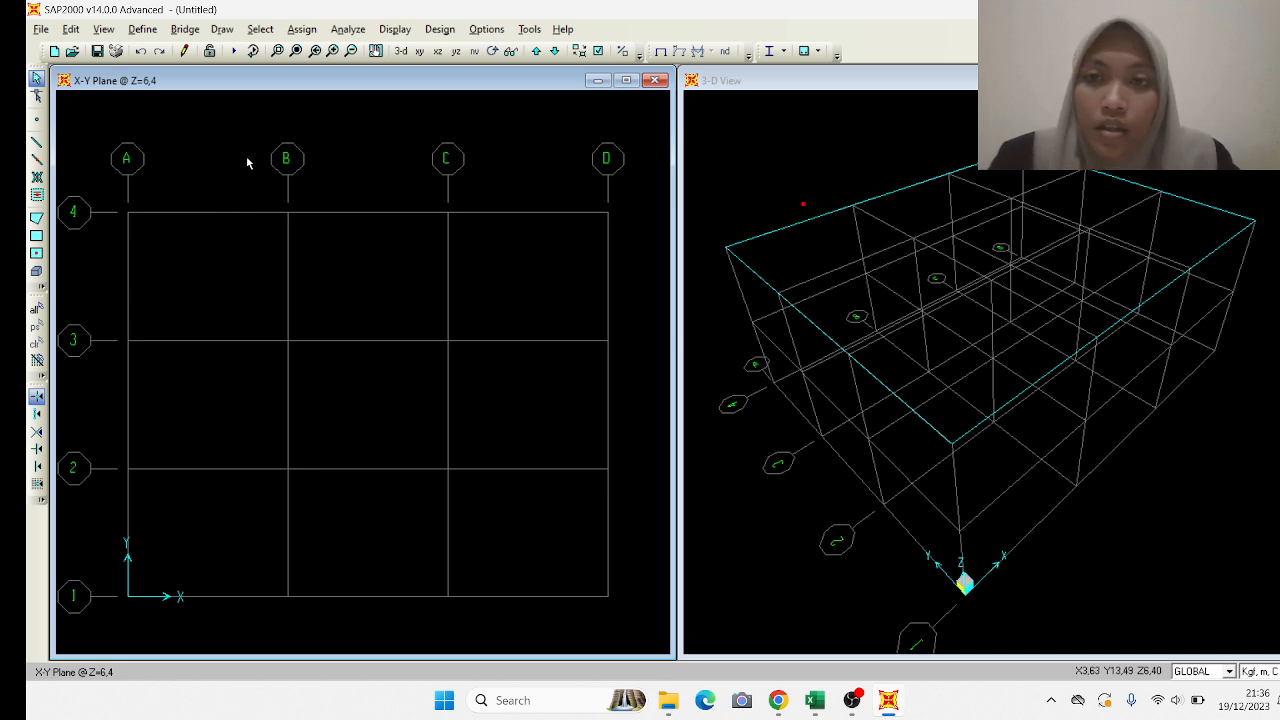
{"action": "left_click", "coordinate": [786, 182]}
Change the X-Y plan window to the X-Z elevation at Y=0, grid line 1.
{"action": "left_click", "coordinate": [572, 153]}
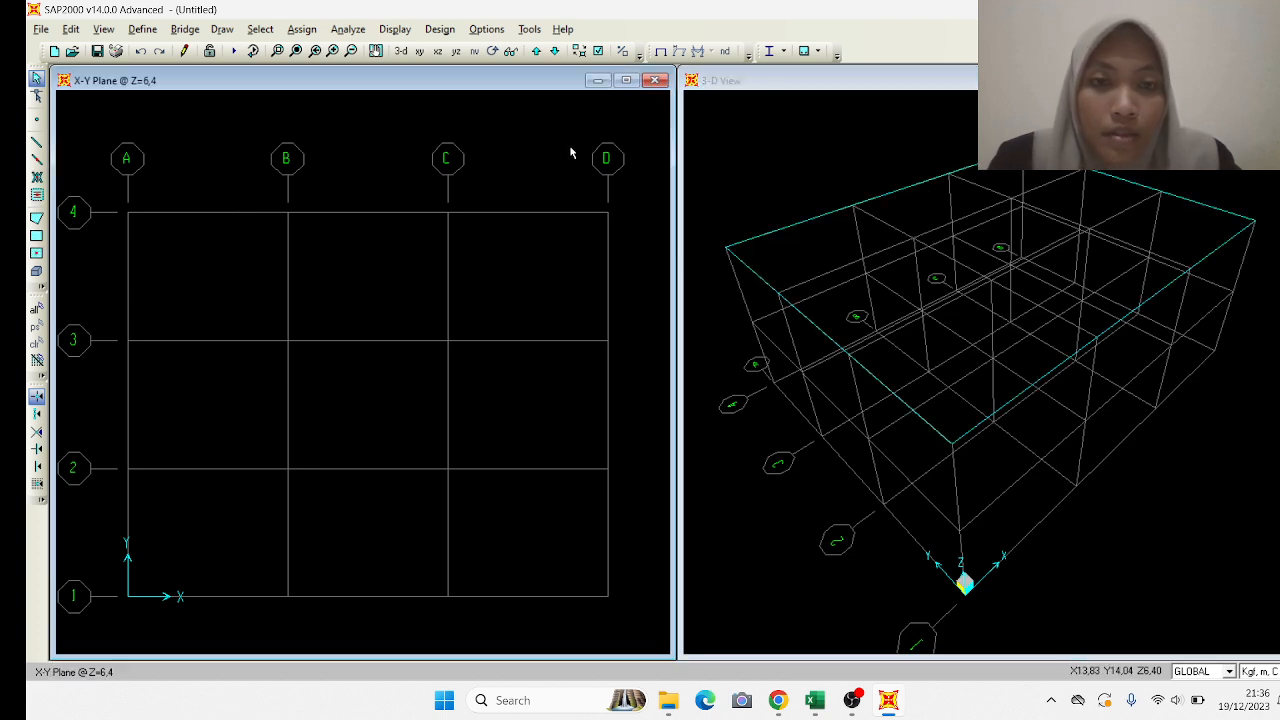
{"action": "left_click", "coordinate": [437, 51]}
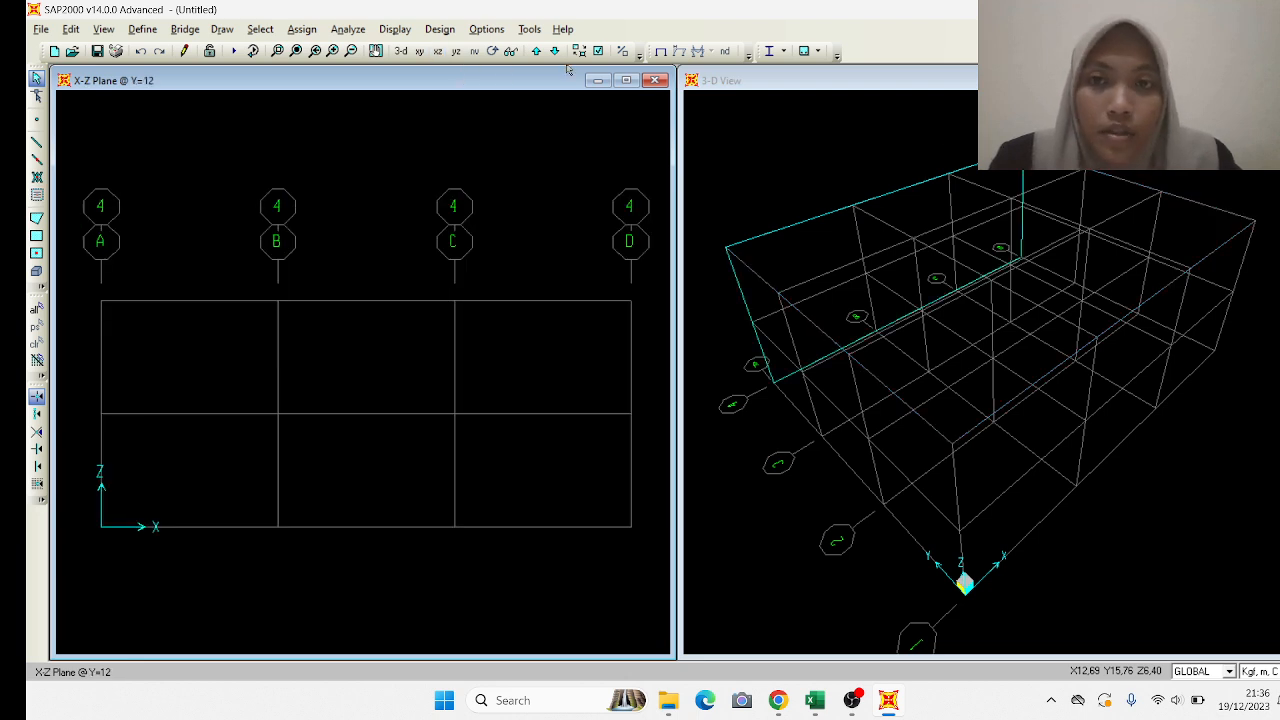
{"action": "left_click", "coordinate": [536, 51]}
{"action": "left_click", "coordinate": [536, 51]}
{"action": "left_click", "coordinate": [555, 51]}
Draw B 50 x 70 straight frame beams along the roof level of grid line 1, bay by bay from A to D.
{"action": "left_click", "coordinate": [36, 142]}
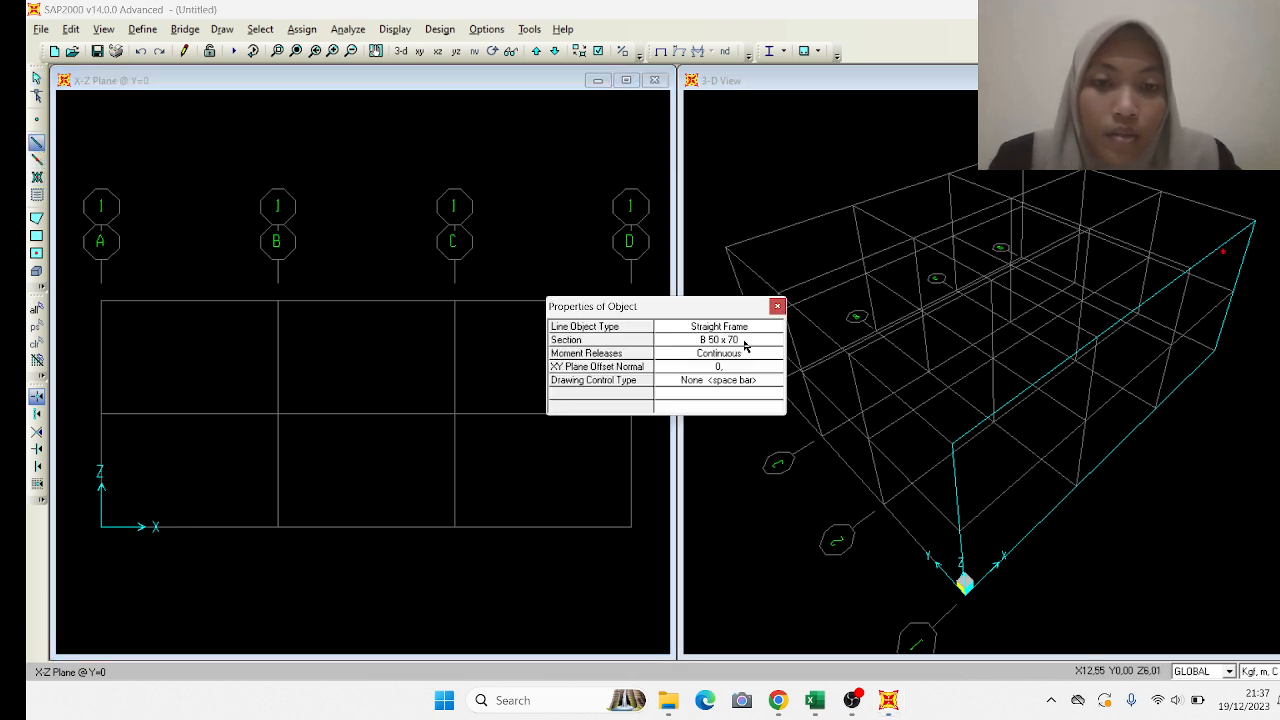
{"action": "left_click", "coordinate": [777, 308]}
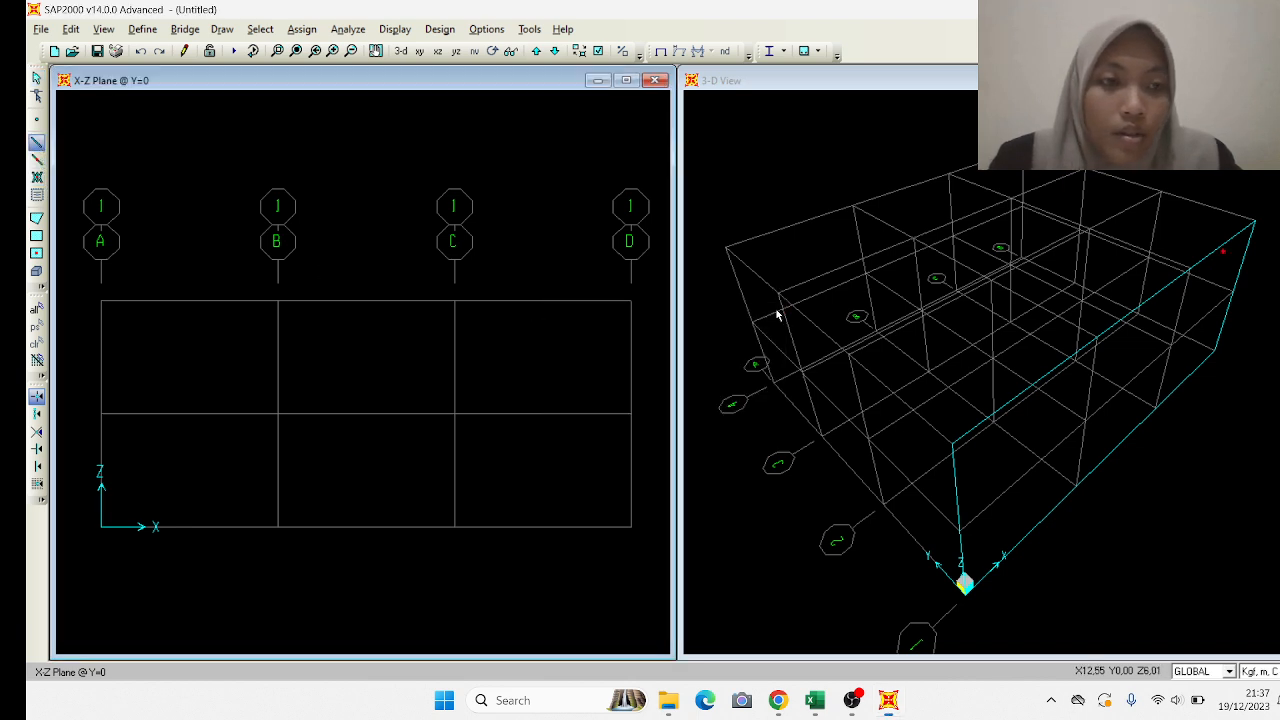
{"action": "left_click", "coordinate": [102, 301]}
{"action": "left_click", "coordinate": [278, 300]}
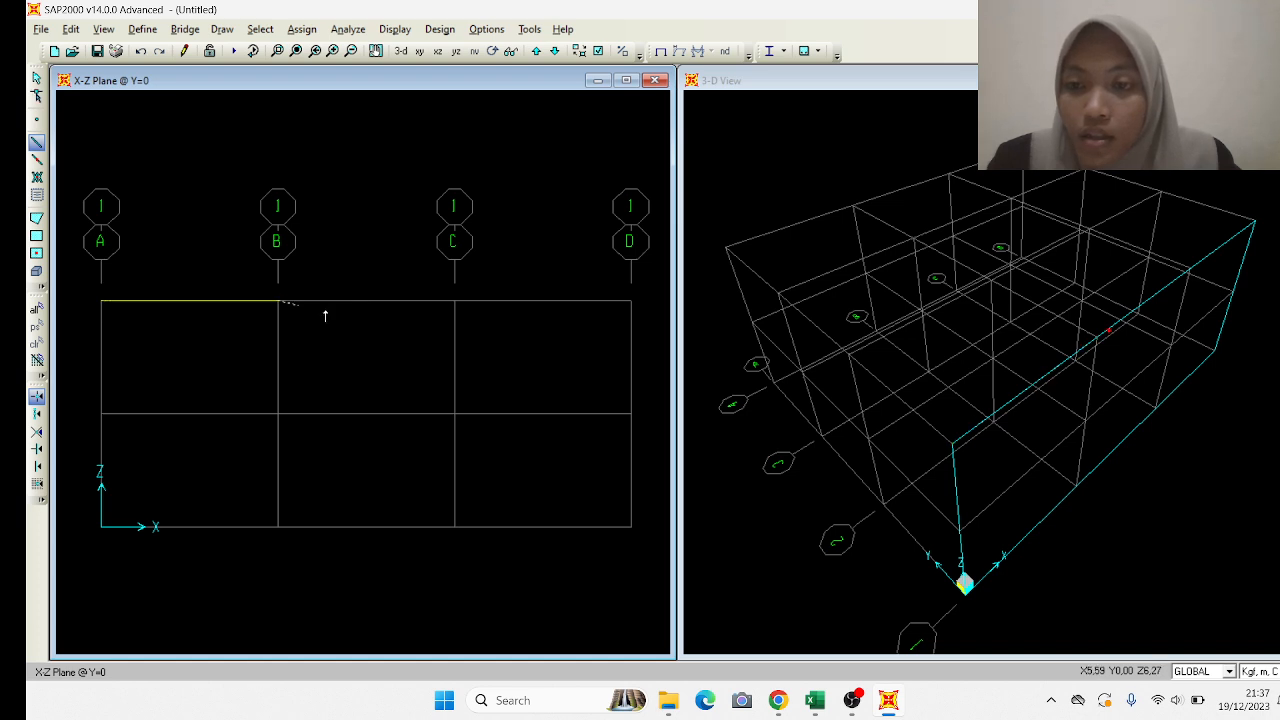
{"action": "left_click", "coordinate": [455, 300]}
{"action": "left_click", "coordinate": [631, 300]}
Draw B 50 x 70 beams along the second-floor level (Z=3,2) of grid line 1, bay by bay from A to D.
{"action": "left_click", "coordinate": [101, 413]}
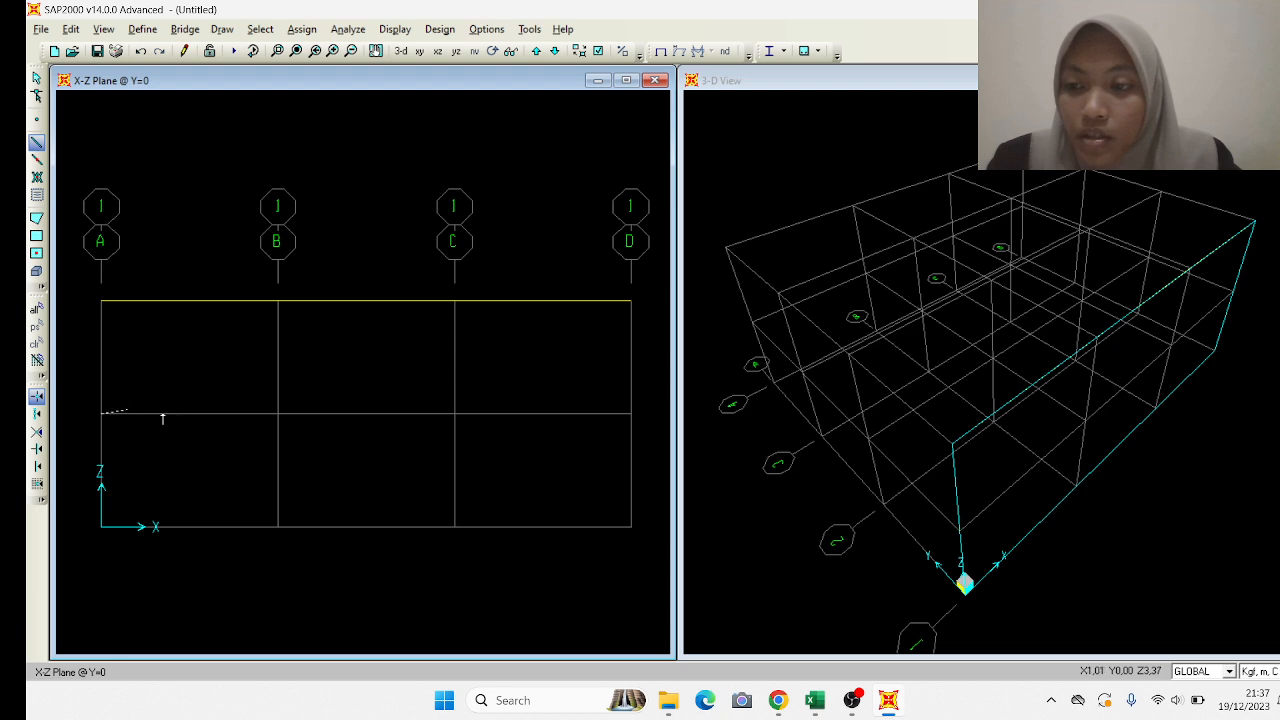
{"action": "left_click", "coordinate": [278, 413]}
{"action": "left_click", "coordinate": [455, 413]}
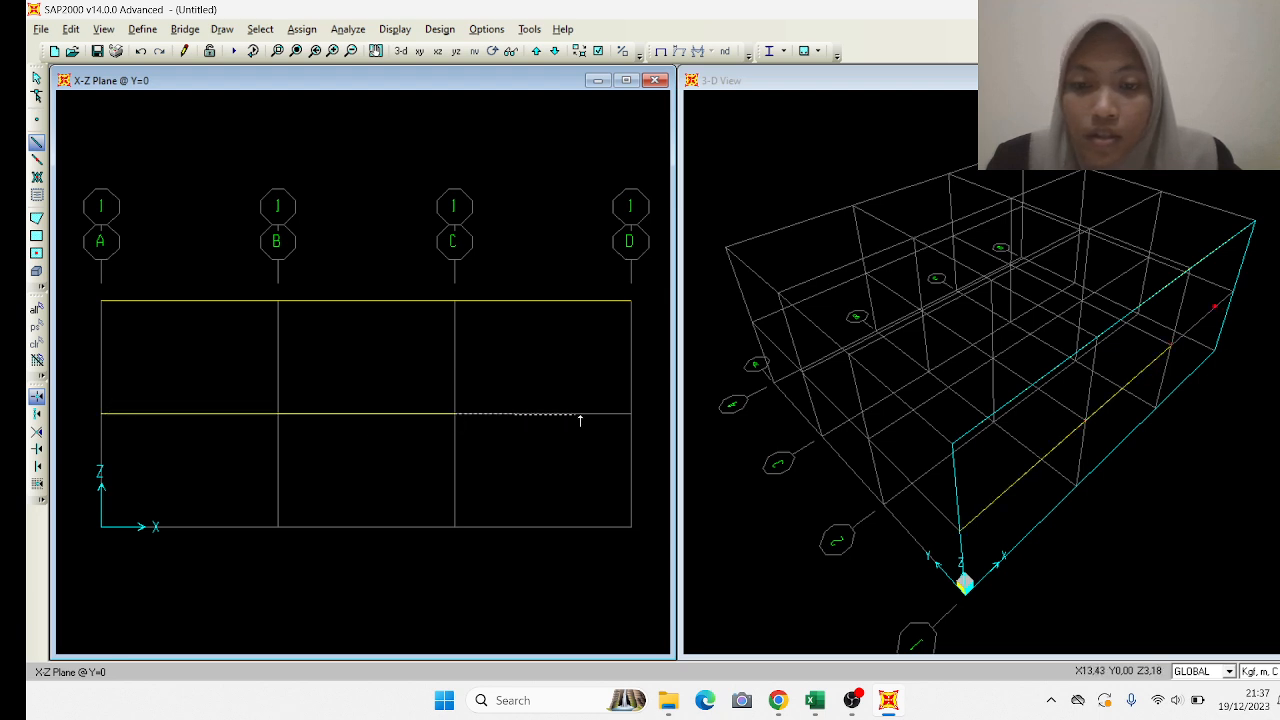
{"action": "double_click", "coordinate": [630, 413]}
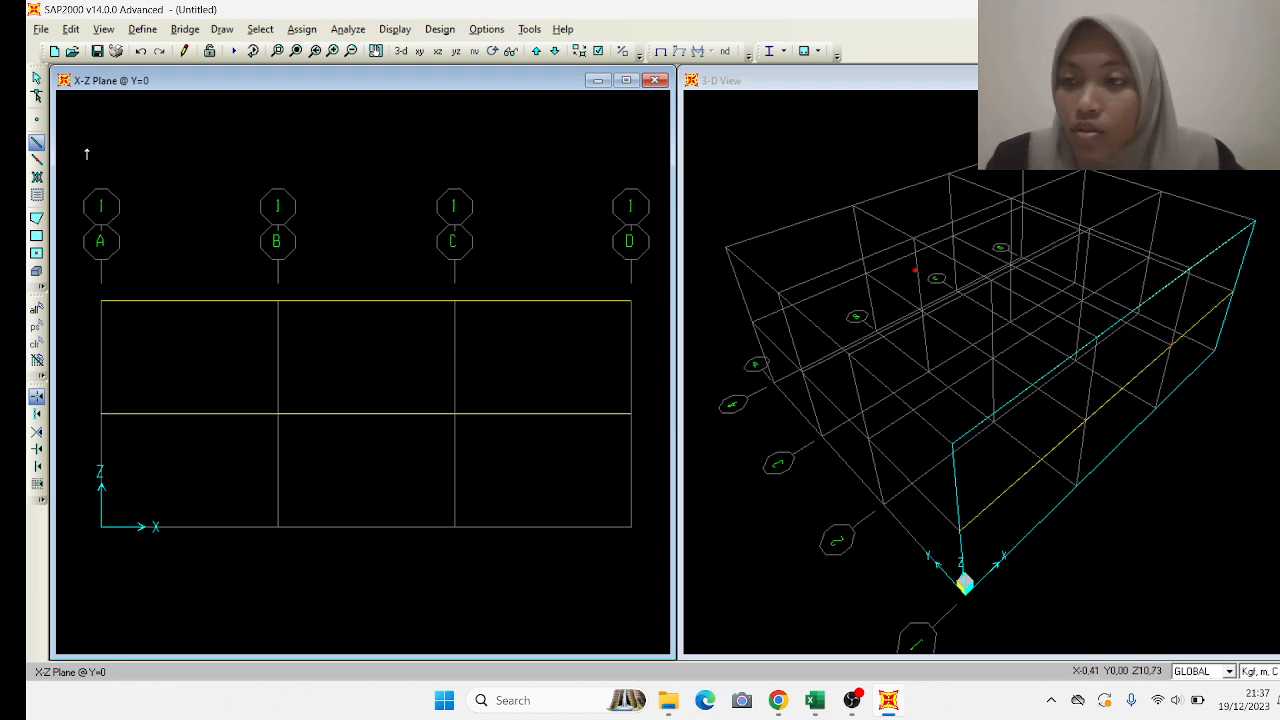
Draw K 45 x 45 straight frame columns on grid lines A and B of elevation 1, from base through second floor to roof.
{"action": "left_click", "coordinate": [36, 145]}
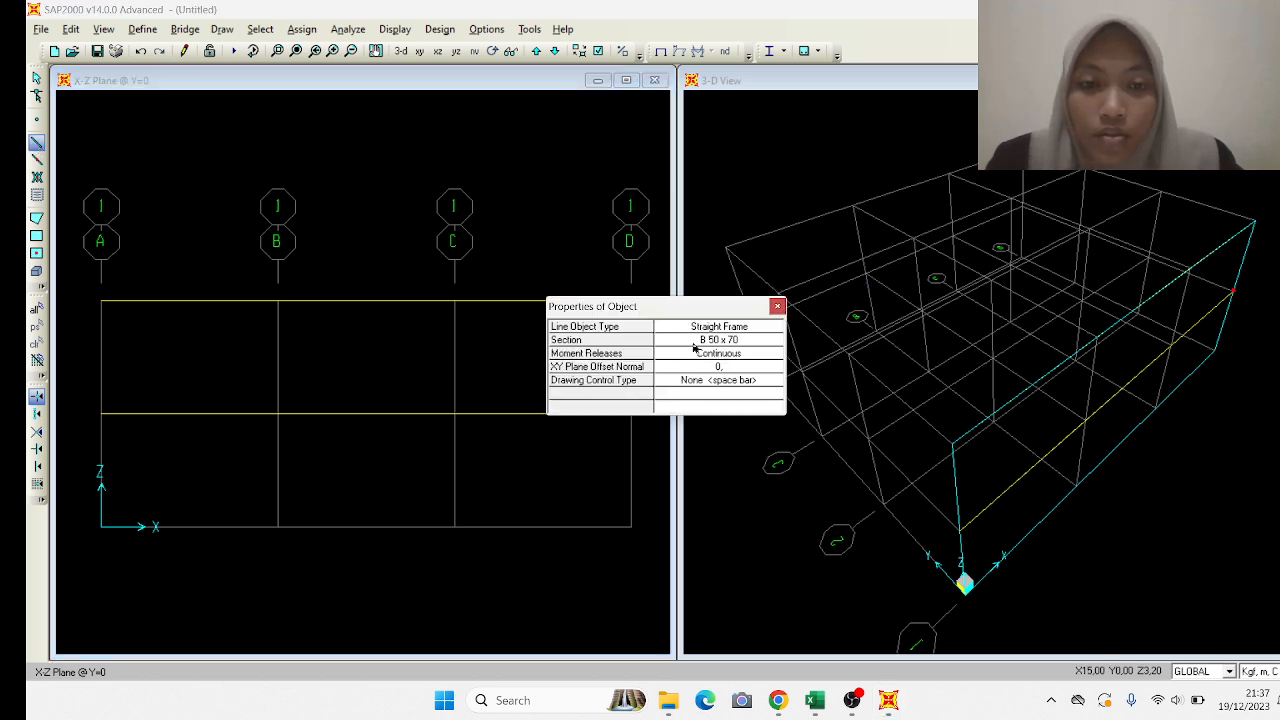
{"action": "left_click", "coordinate": [694, 343]}
{"action": "left_click", "coordinate": [771, 340]}
{"action": "left_click", "coordinate": [766, 366]}
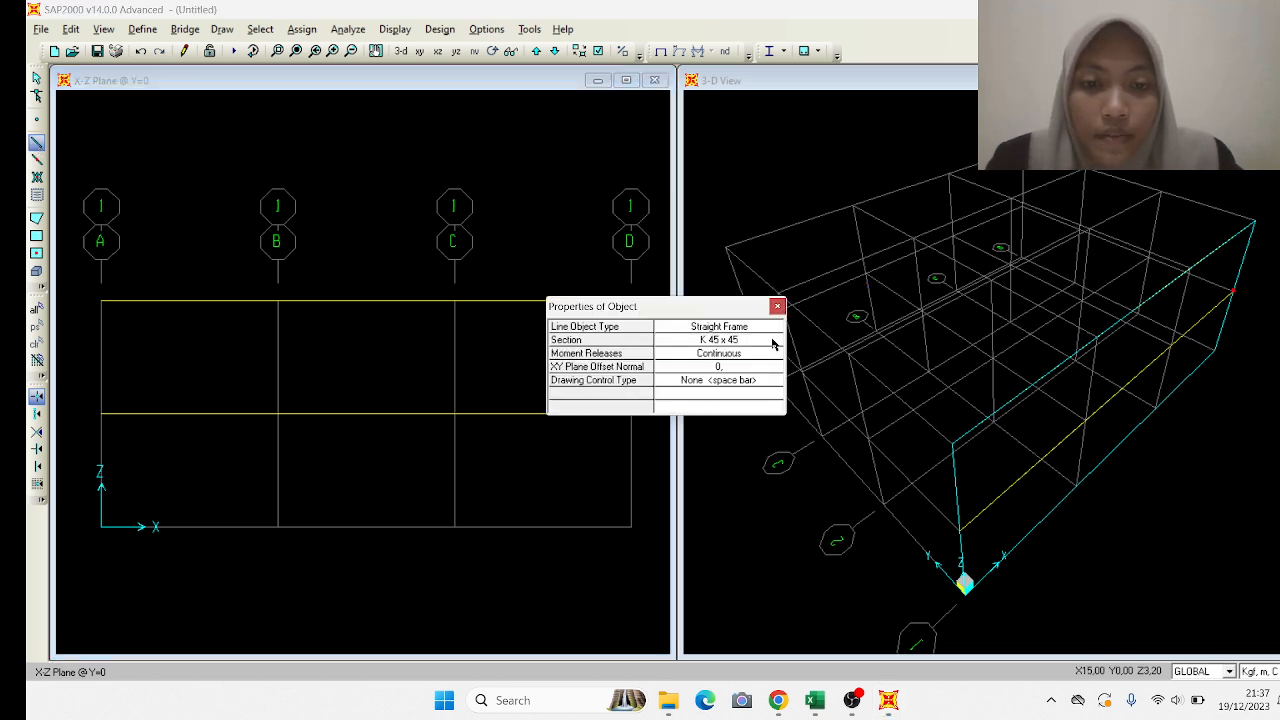
{"action": "left_click", "coordinate": [777, 306]}
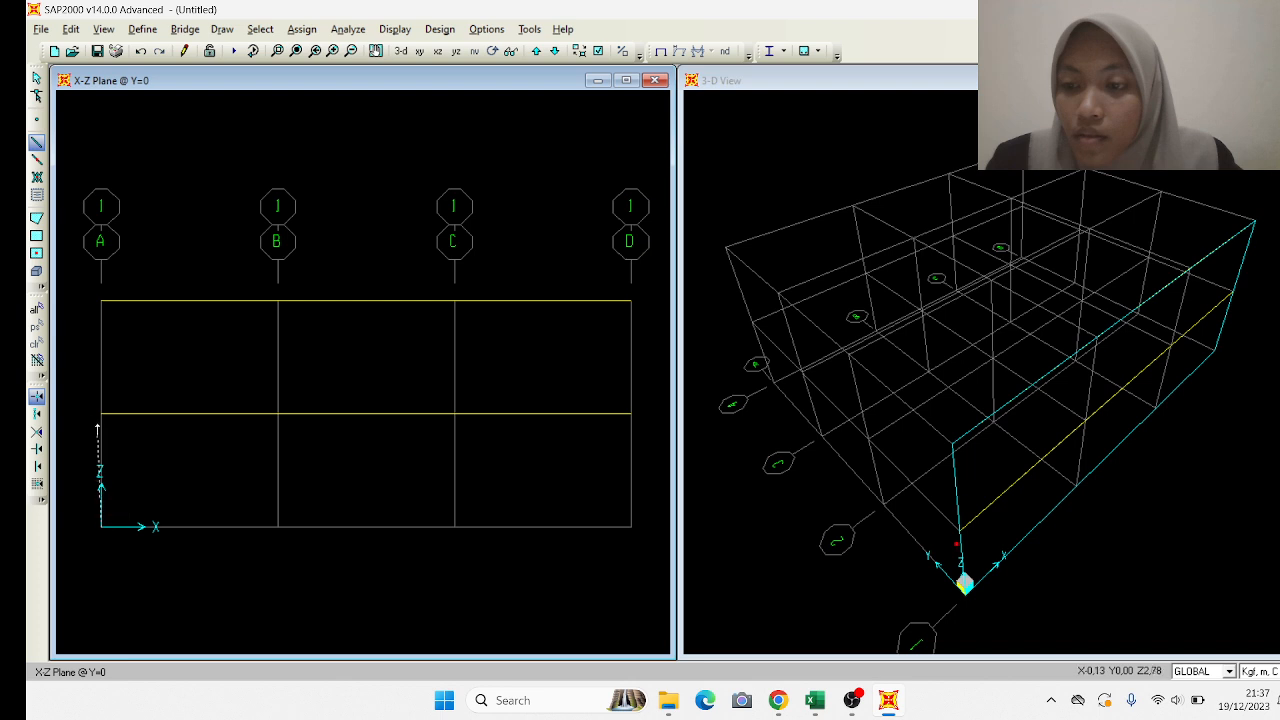
{"action": "left_click", "coordinate": [277, 526]}
{"action": "left_click", "coordinate": [277, 413]}
{"action": "double_click", "coordinate": [277, 300]}
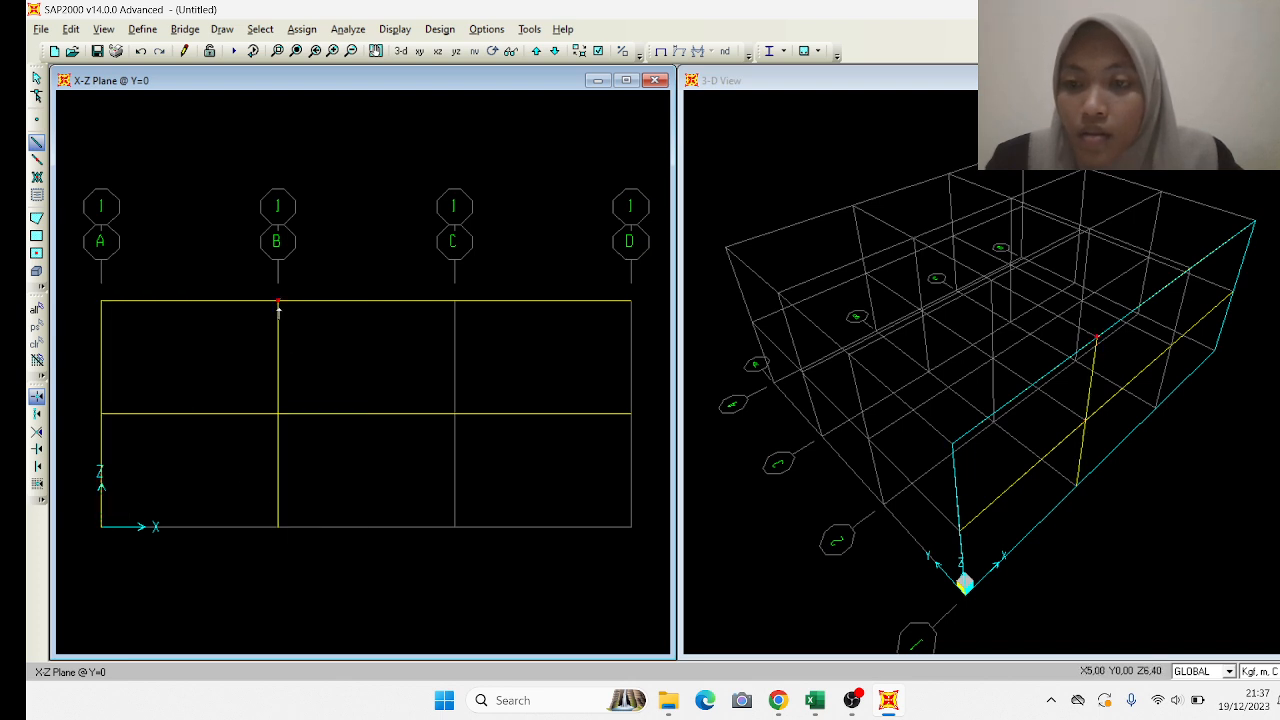
Draw K 45 x 45 columns on grid lines C and D of elevation 1, storey by storey from base to roof.
{"action": "left_click", "coordinate": [455, 526]}
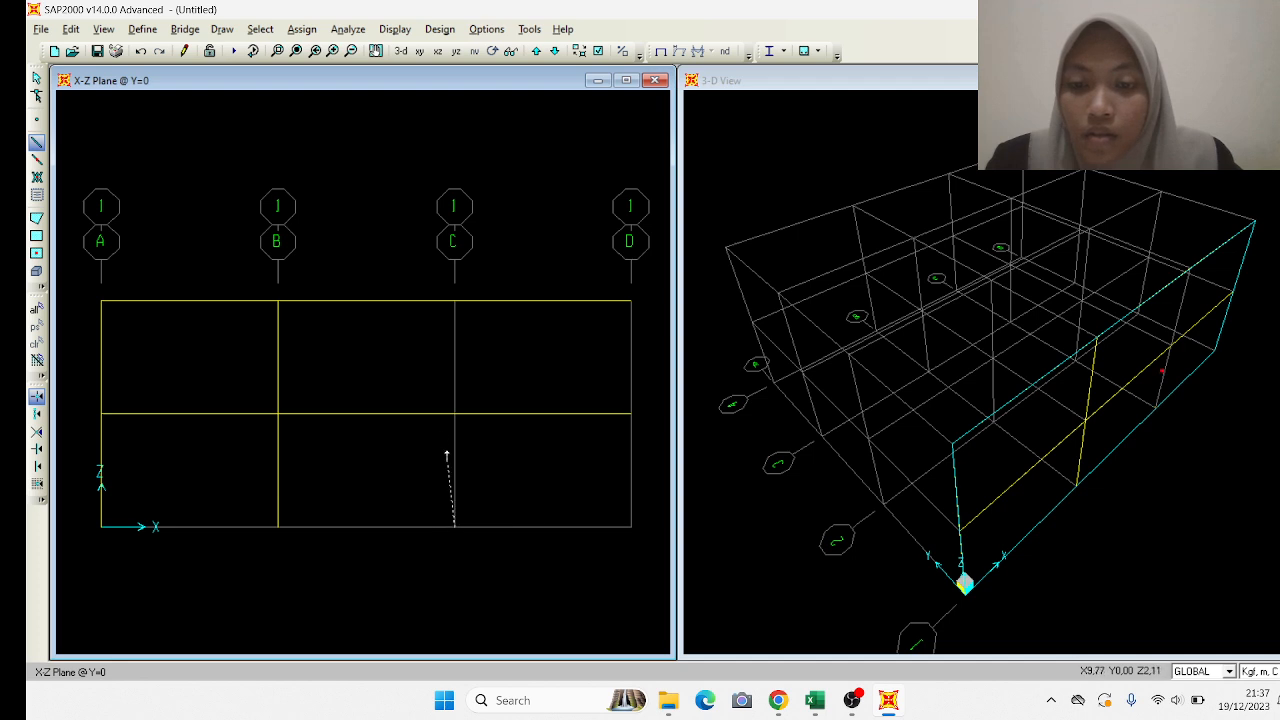
{"action": "left_click", "coordinate": [455, 413]}
{"action": "double_click", "coordinate": [455, 300]}
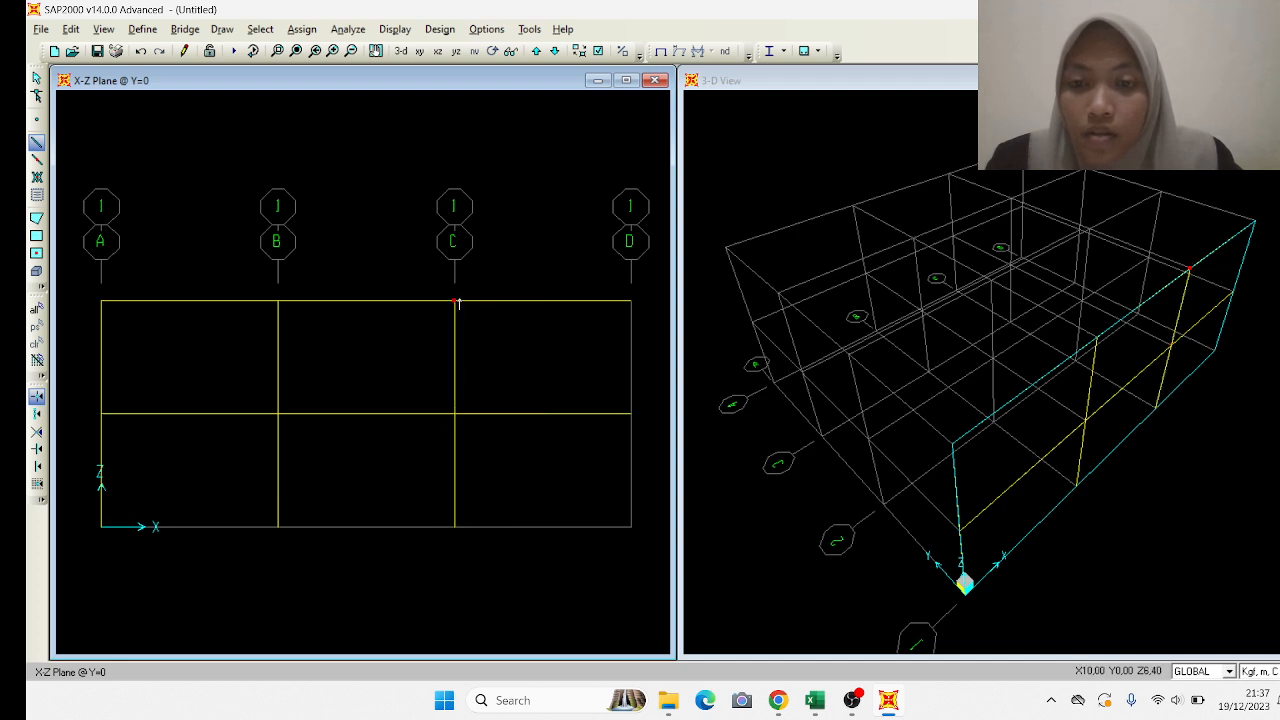
{"action": "right_click", "coordinate": [456, 301]}
{"action": "left_click", "coordinate": [820, 515]}
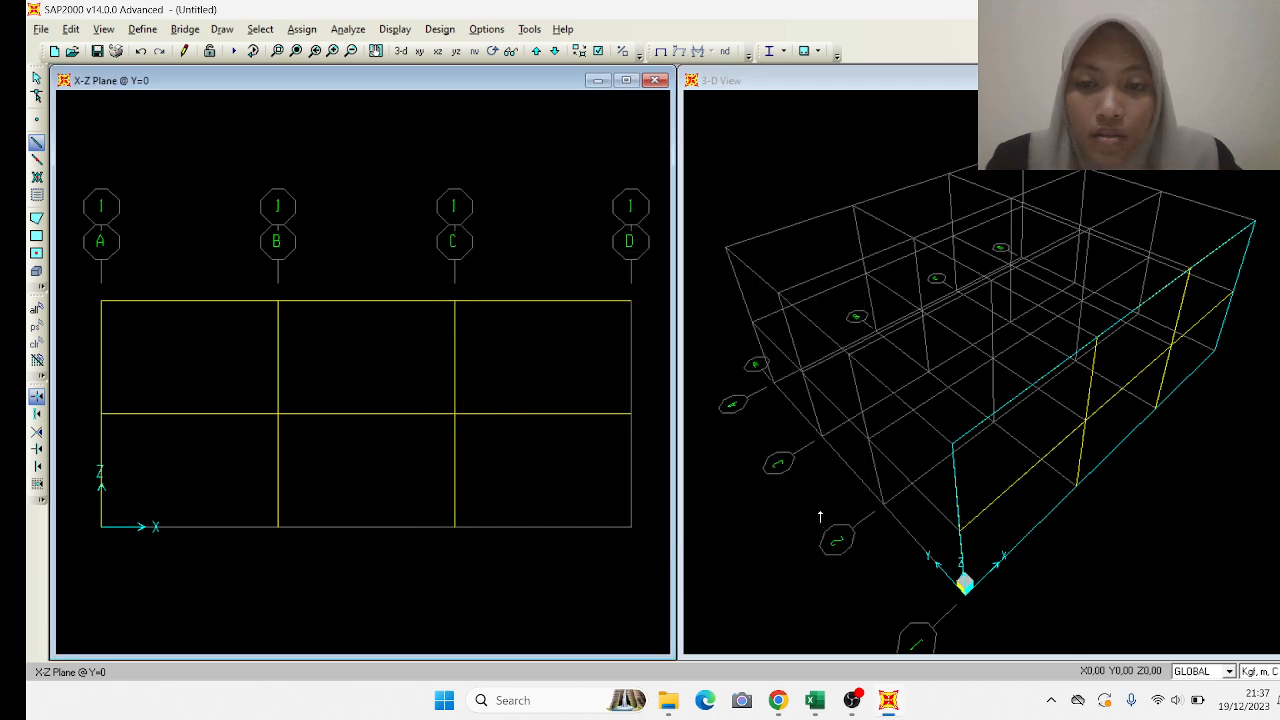
{"action": "left_click", "coordinate": [631, 413]}
{"action": "double_click", "coordinate": [631, 301]}
{"action": "key", "text": "Escape"}
Assign fixed restraints, with all translations and rotations locked, to the four base joints of grid line 1.
{"action": "left_click", "coordinate": [278, 526]}
{"action": "left_click", "coordinate": [278, 526]}
{"action": "left_click", "coordinate": [455, 526]}
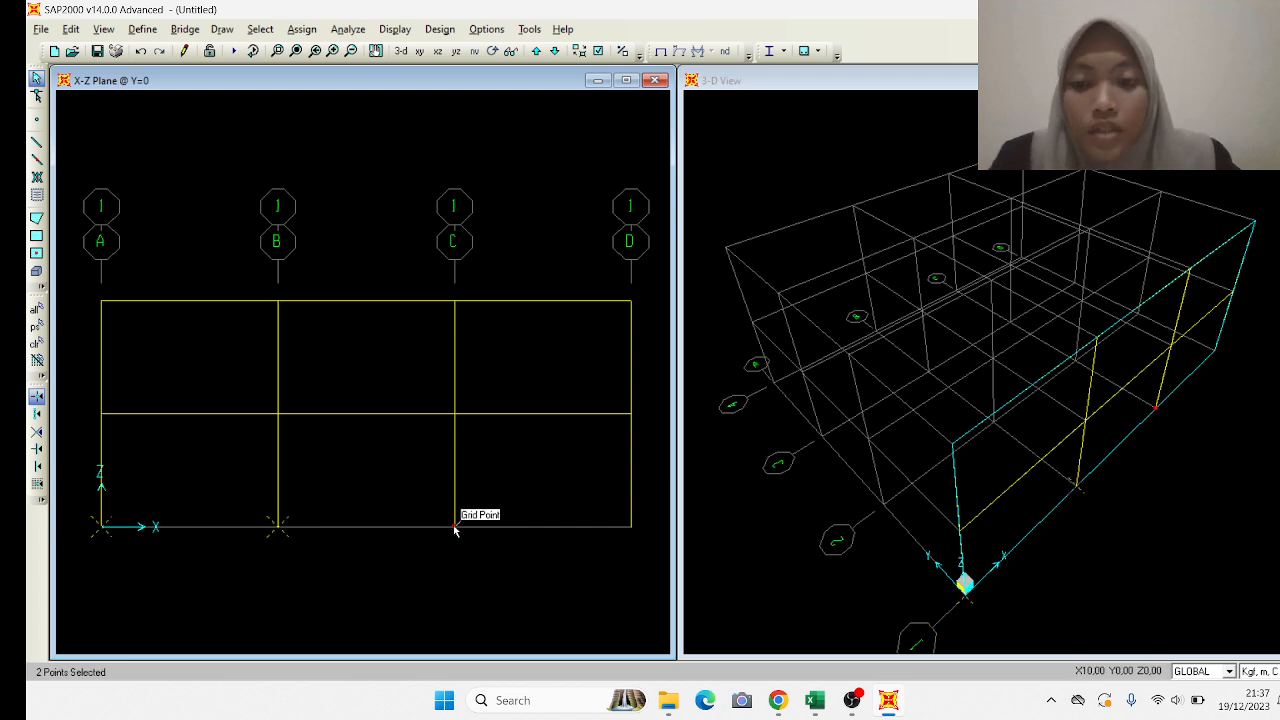
{"action": "left_click", "coordinate": [631, 526]}
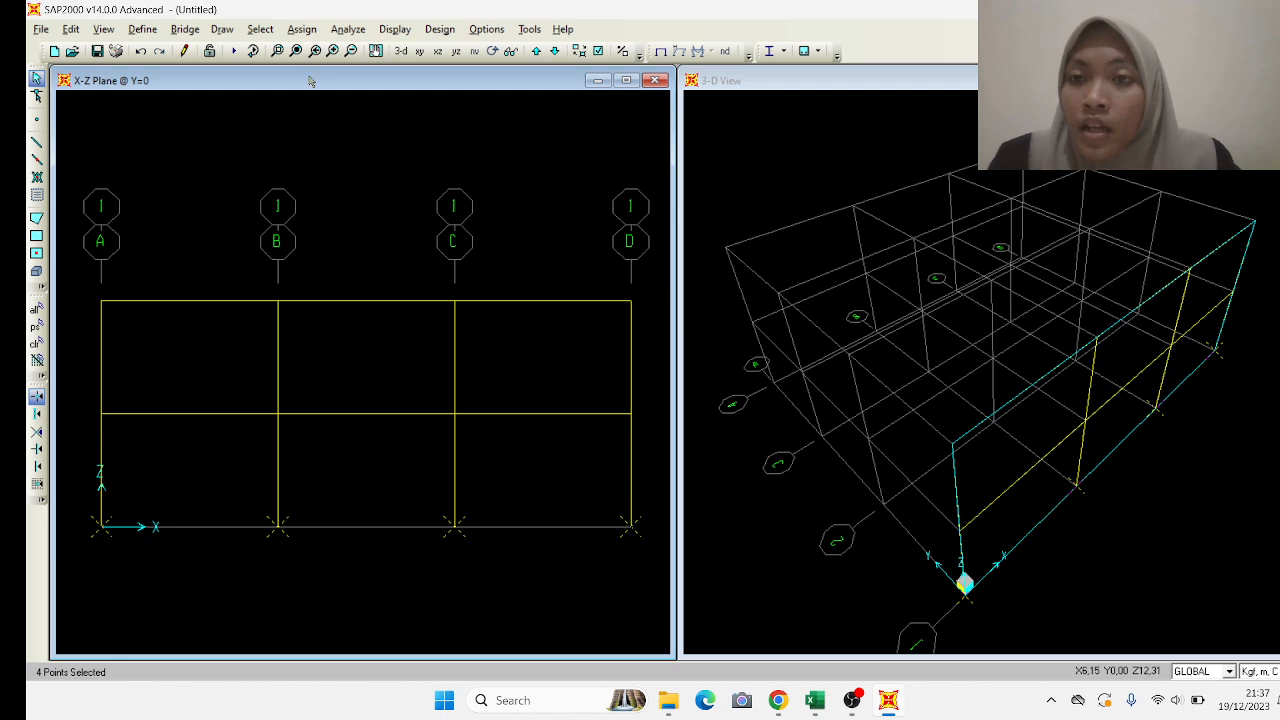
{"action": "left_click", "coordinate": [302, 29]}
{"action": "mouse_move", "coordinate": [300, 48]}
{"action": "left_click", "coordinate": [555, 49]}
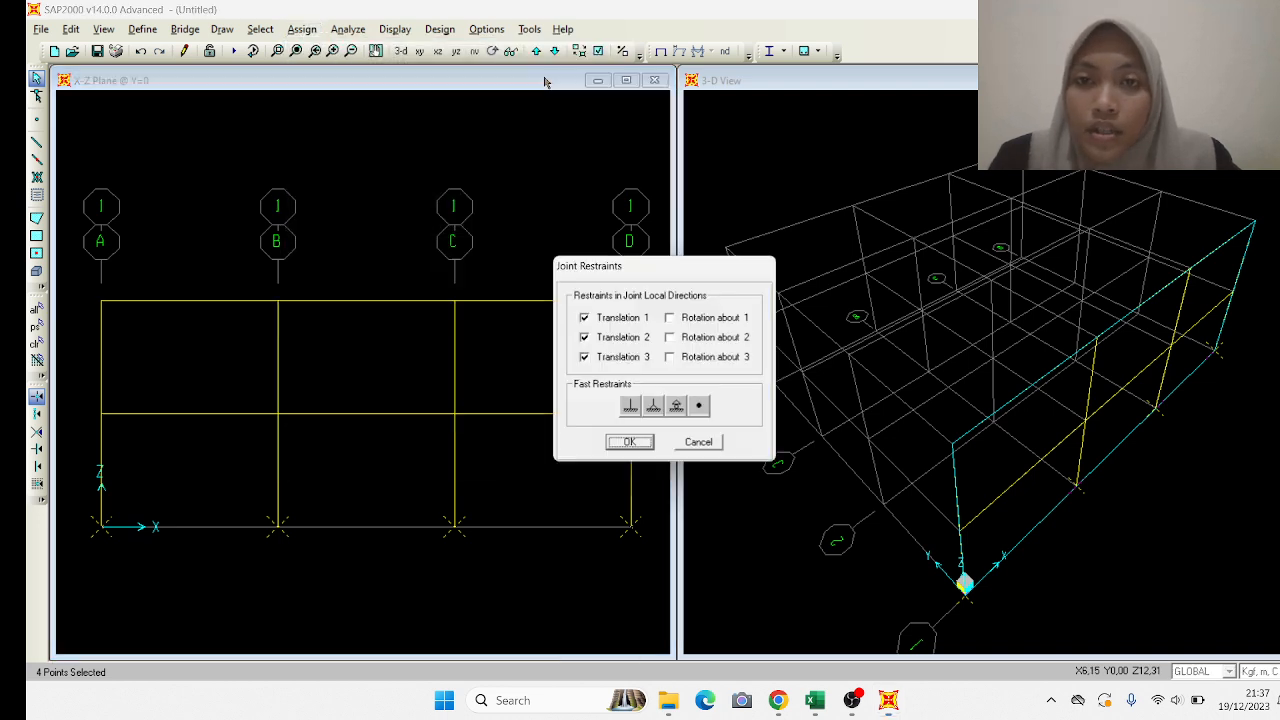
{"action": "left_click", "coordinate": [630, 408]}
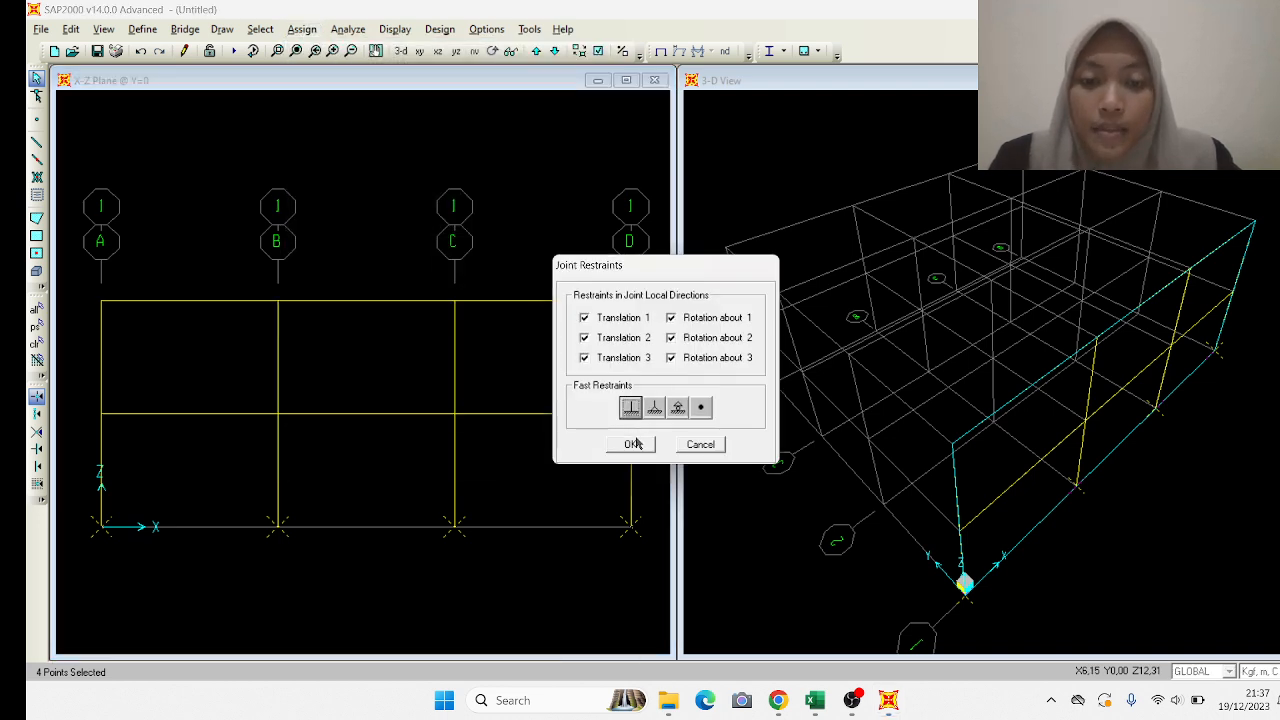
{"action": "left_click", "coordinate": [630, 444]}
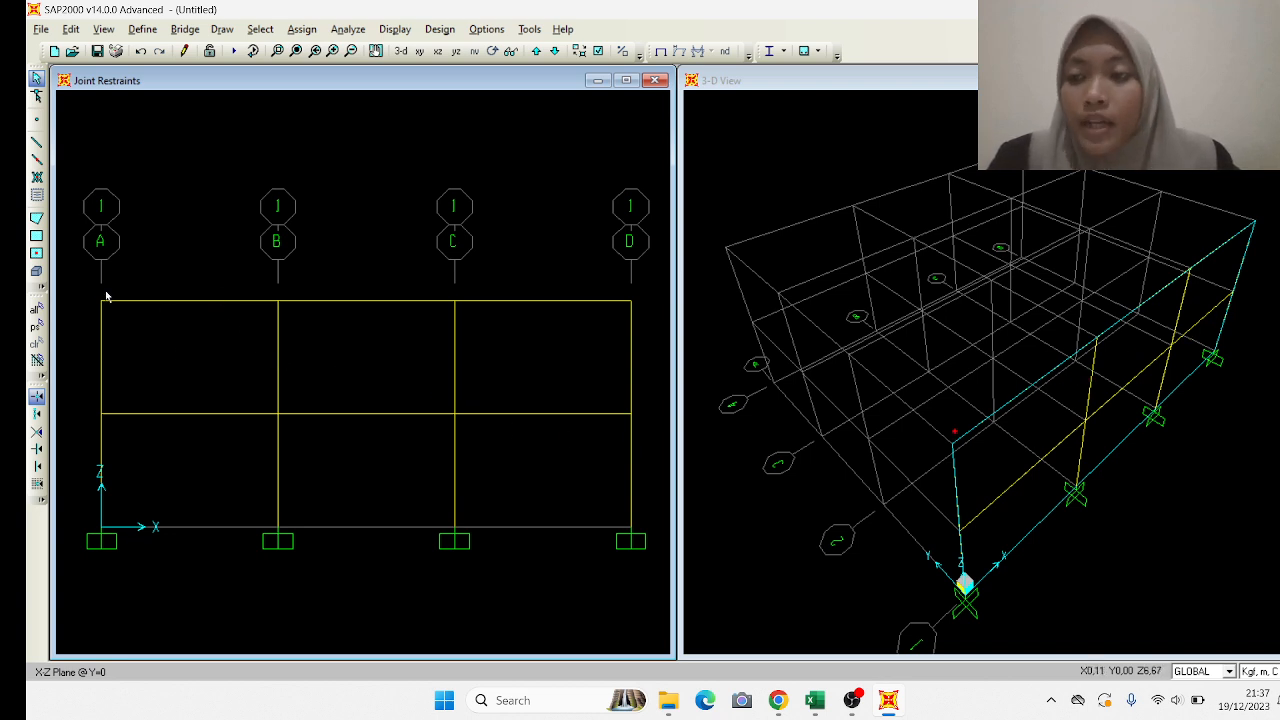
Replicate the whole grid line 1 frame with its supports linearly, with dy 4 and number 3.
{"action": "left_click_drag", "start_coordinate": [83, 280], "coordinate": [652, 576]}
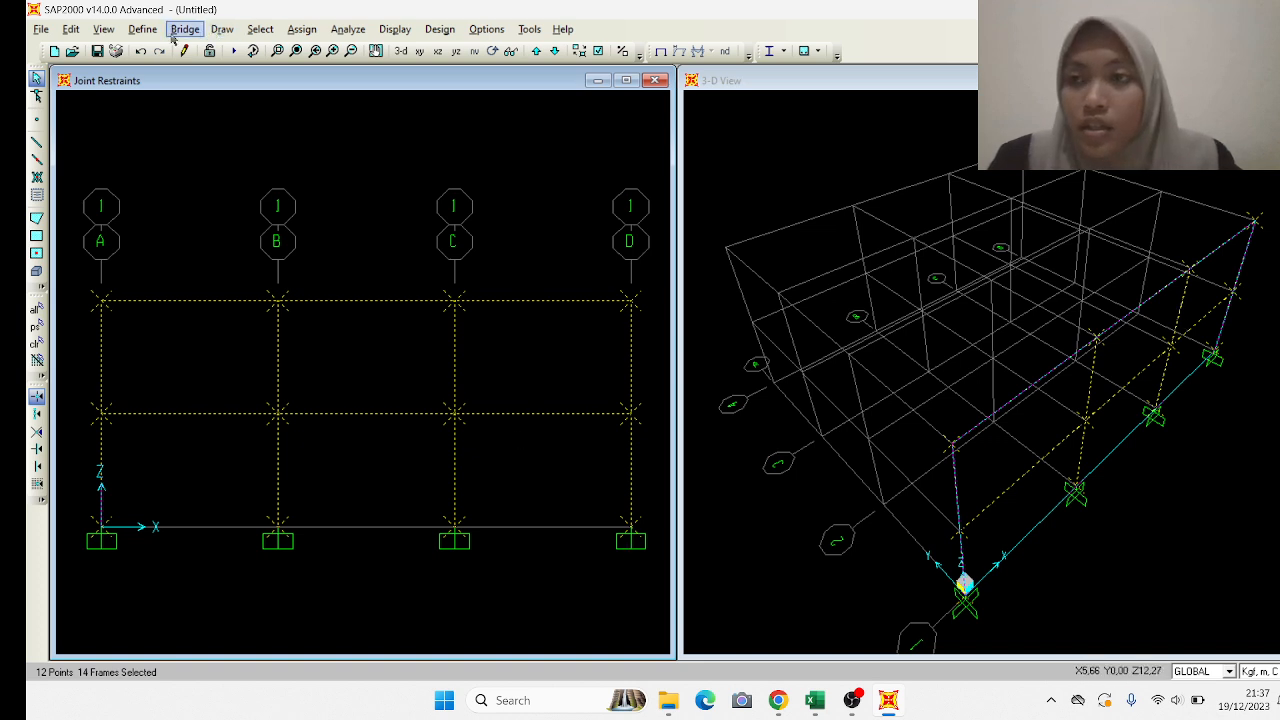
{"action": "left_click", "coordinate": [75, 32]}
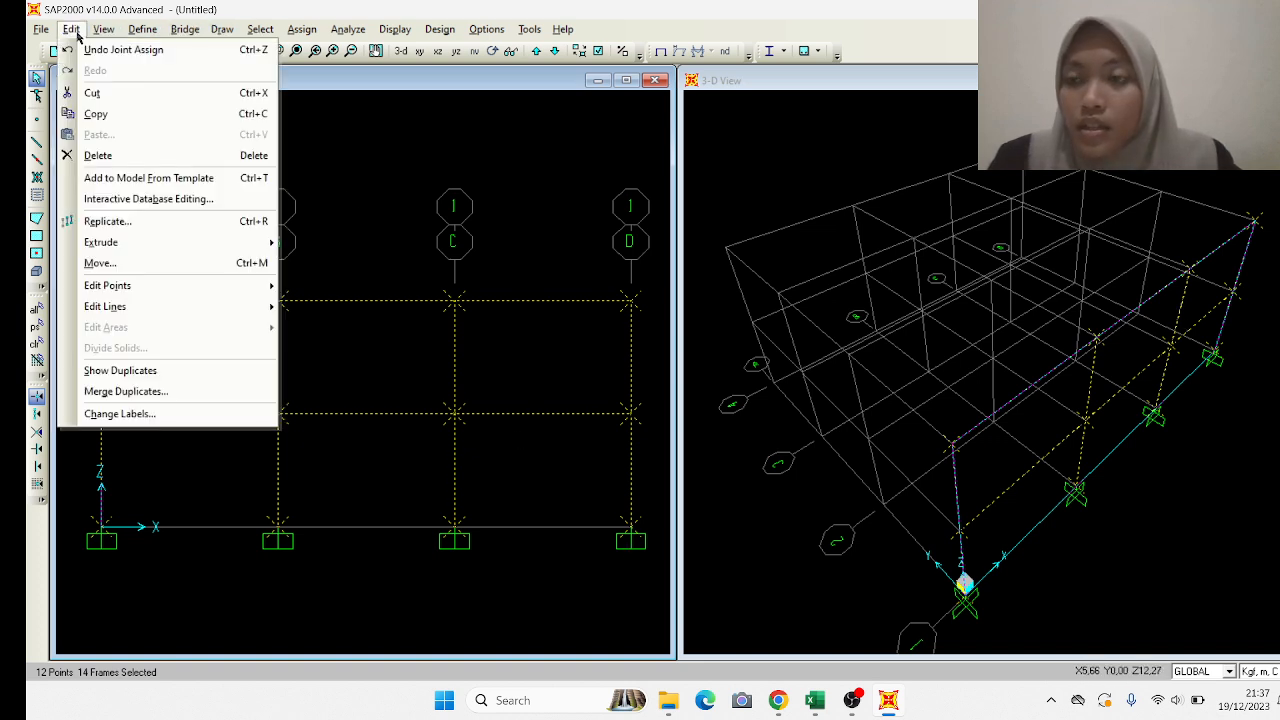
{"action": "left_click", "coordinate": [156, 228]}
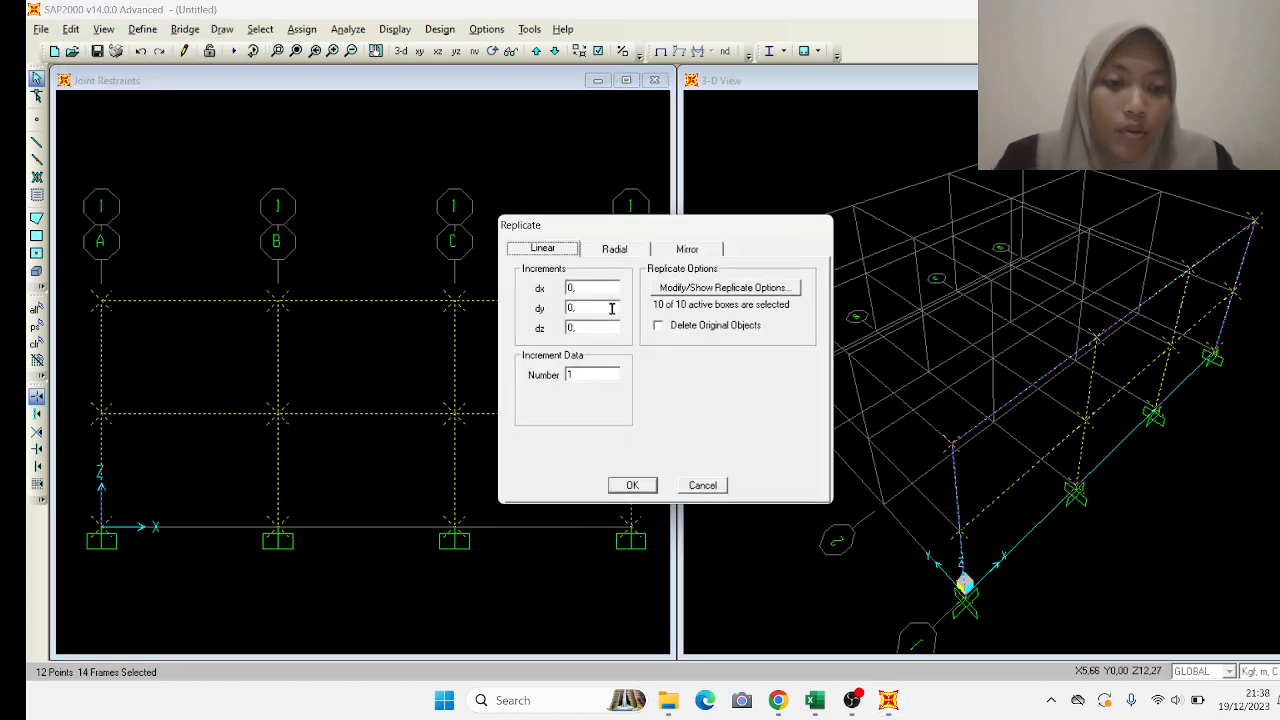
{"action": "left_click_drag", "start_coordinate": [670, 228], "coordinate": [553, 226]}
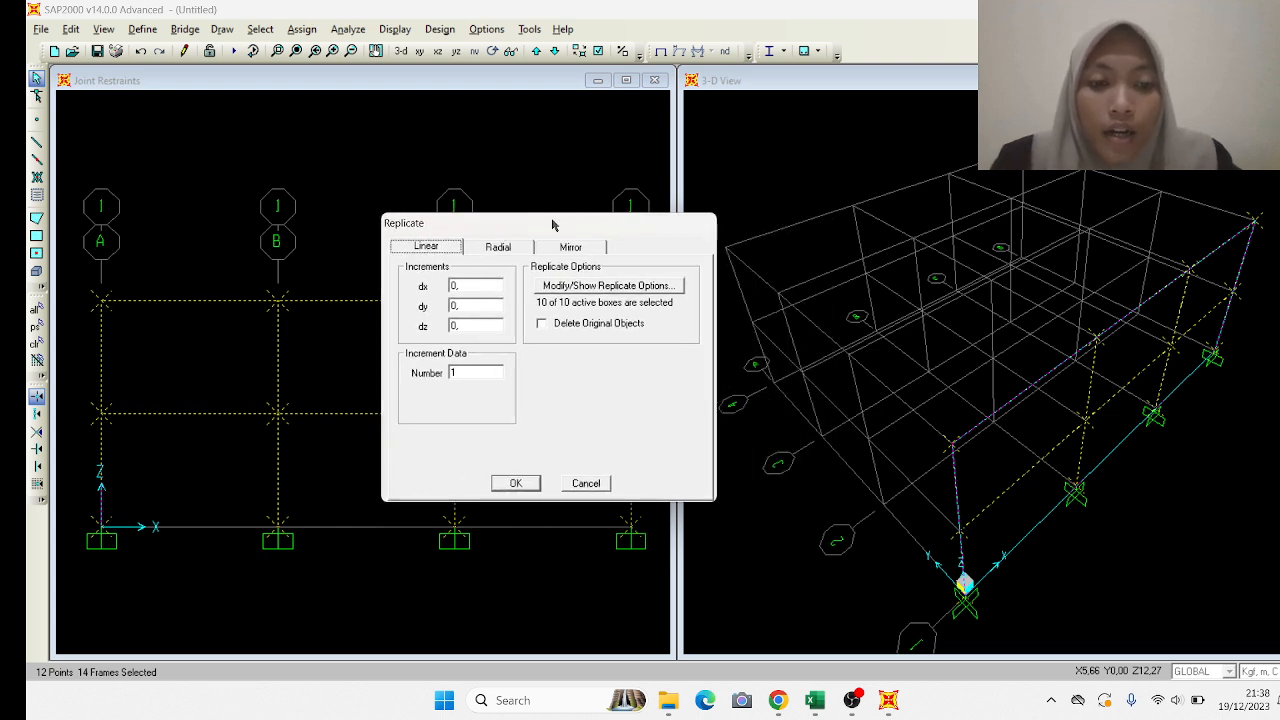
{"action": "double_click", "coordinate": [471, 308]}
{"action": "type", "text": "4"}
{"action": "double_click", "coordinate": [487, 324]}
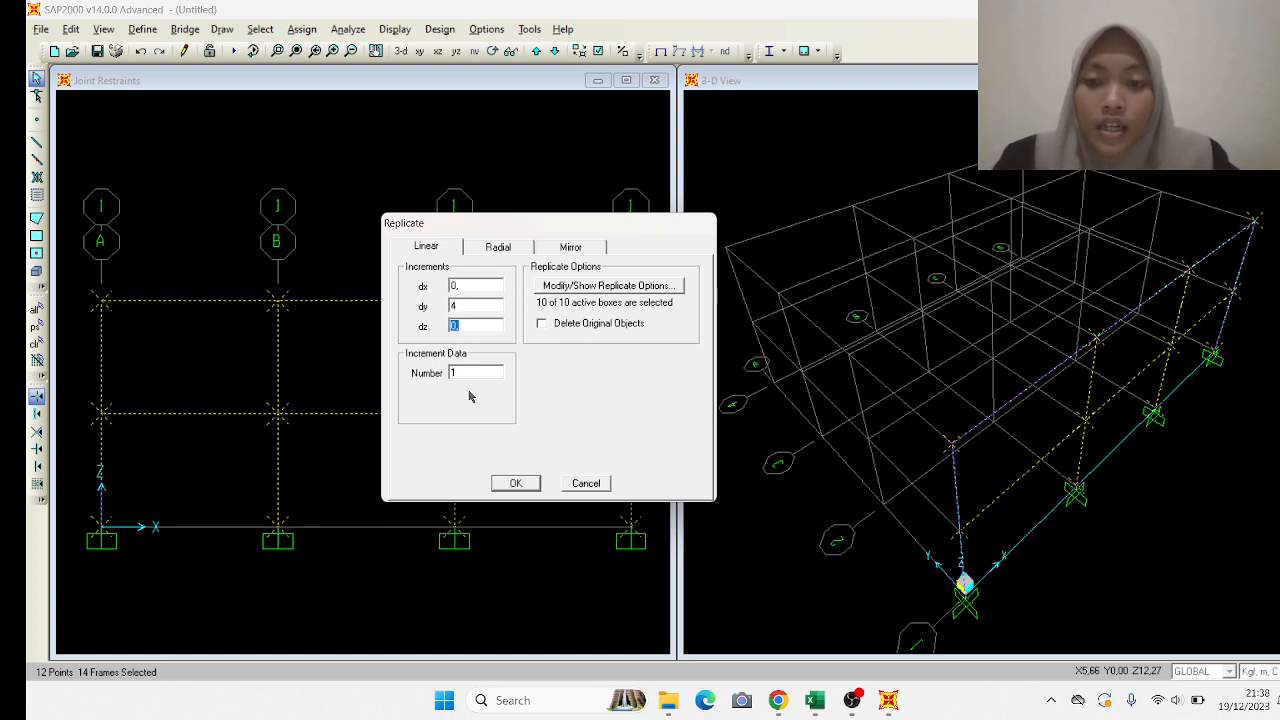
{"action": "double_click", "coordinate": [480, 371]}
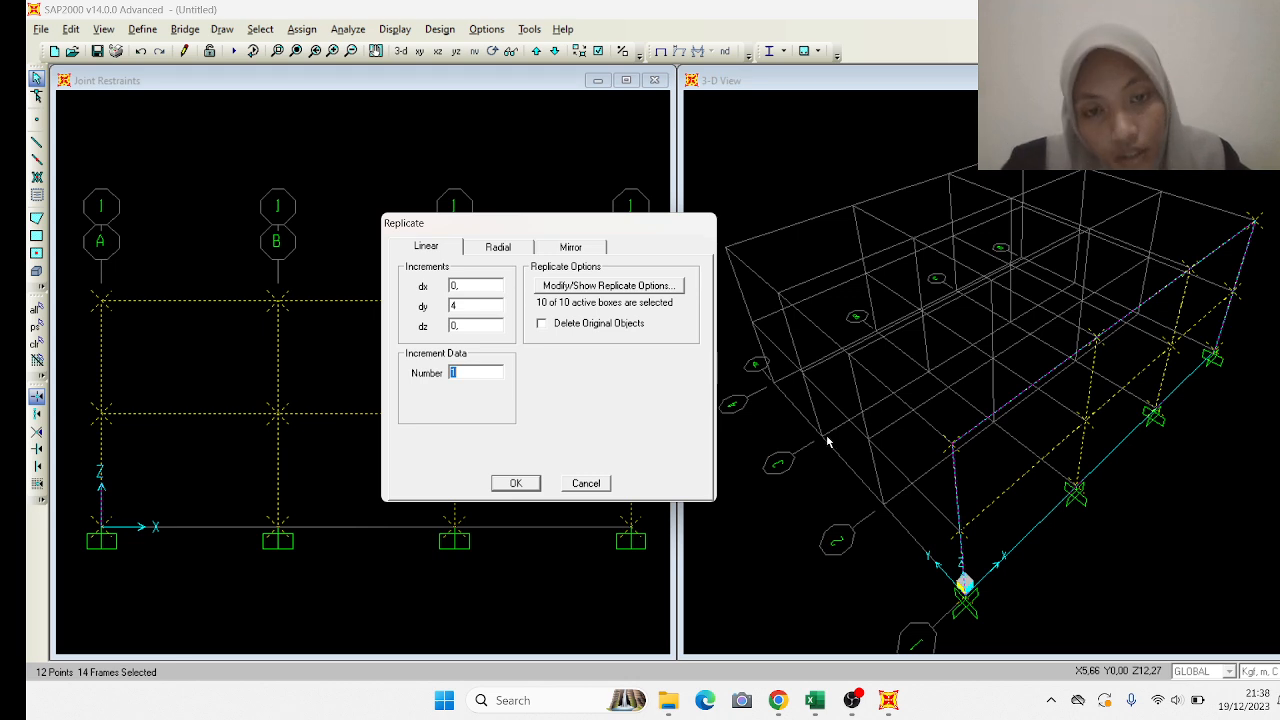
{"action": "type", "text": "3"}
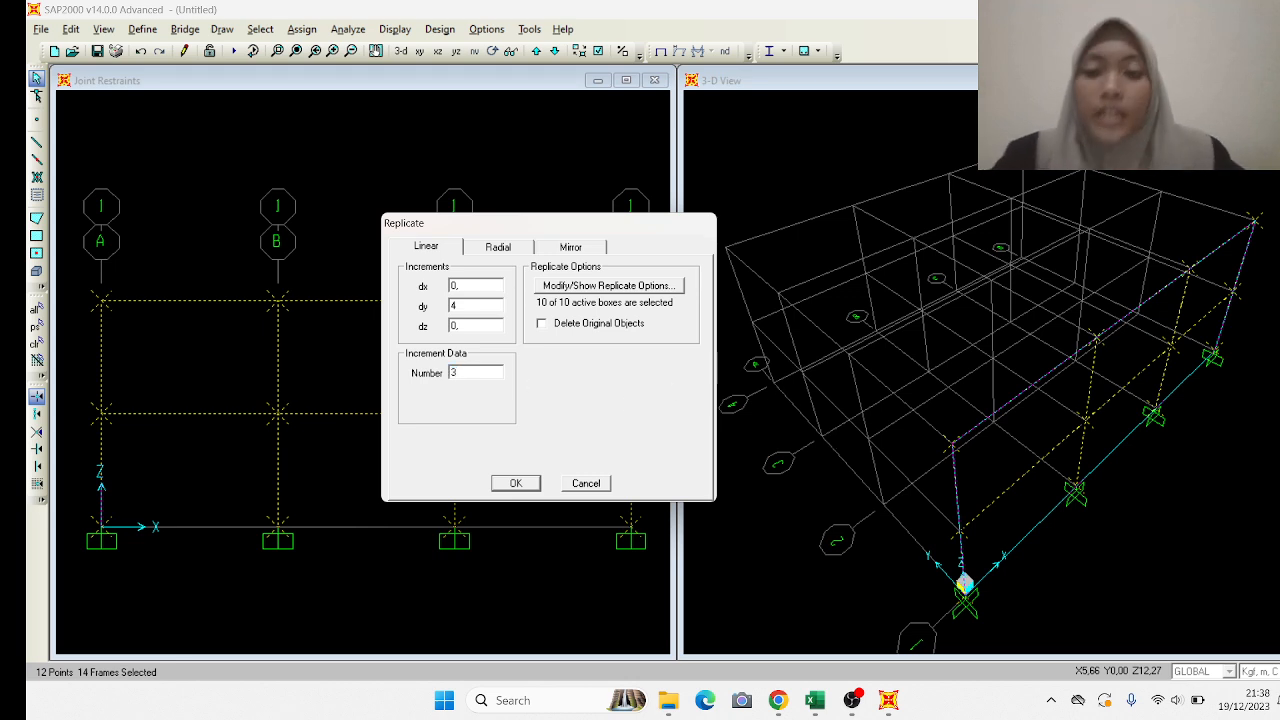
{"action": "left_click", "coordinate": [515, 483]}
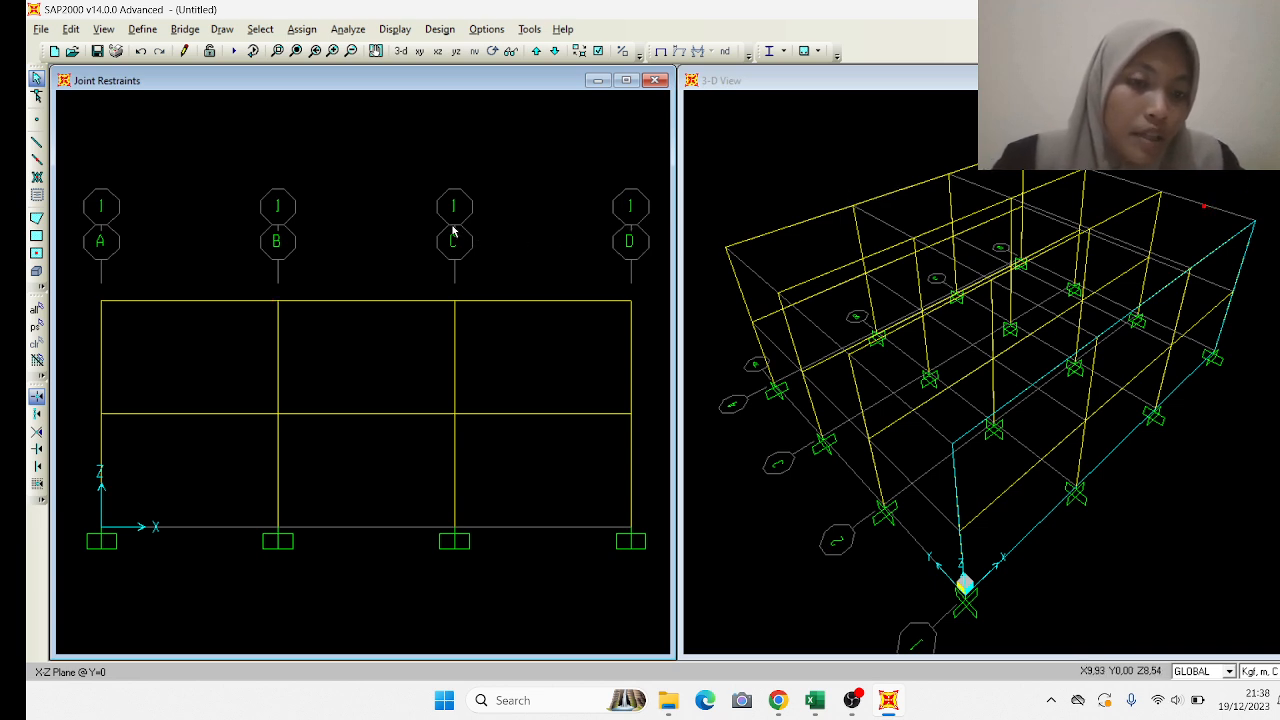
Change the X-Z elevation to the Y-Z plane at X=15 and choose the frame section for drawing its beams.
{"action": "left_click", "coordinate": [456, 51]}
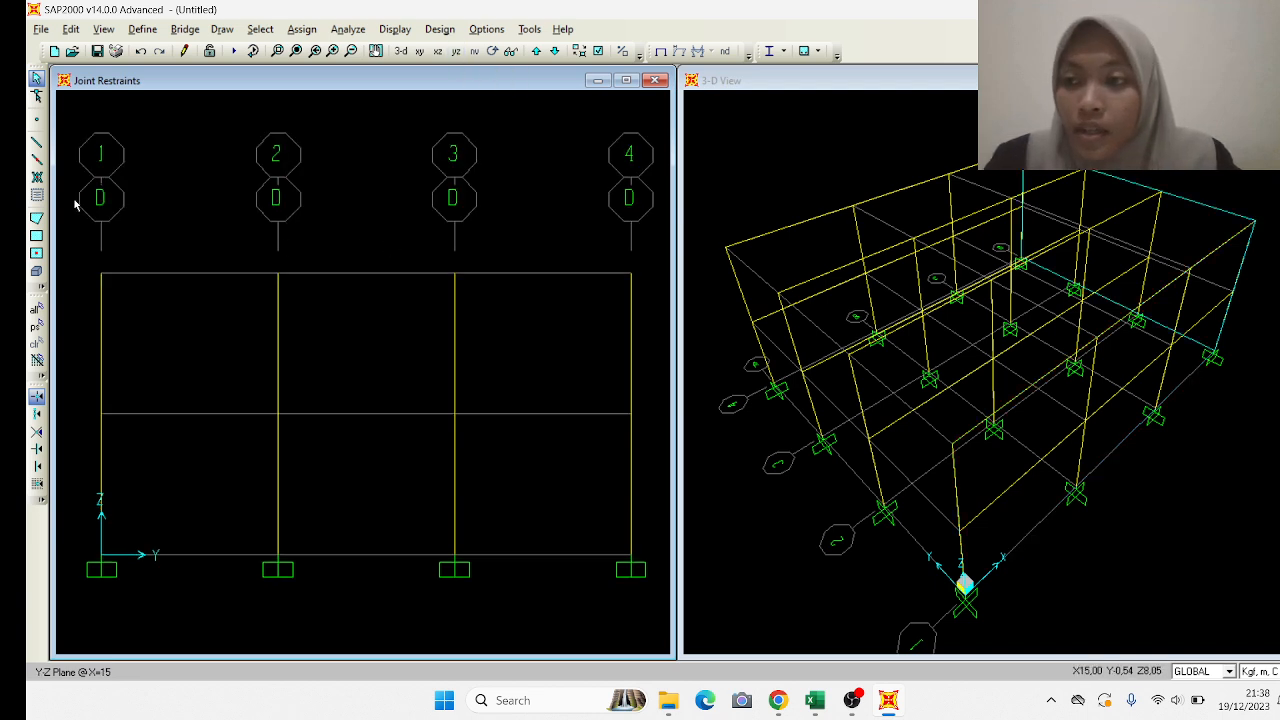
{"action": "left_click", "coordinate": [36, 144]}
{"action": "left_click", "coordinate": [706, 341]}
{"action": "left_click", "coordinate": [775, 343]}
{"action": "left_click", "coordinate": [766, 364]}
{"action": "left_click", "coordinate": [776, 305]}
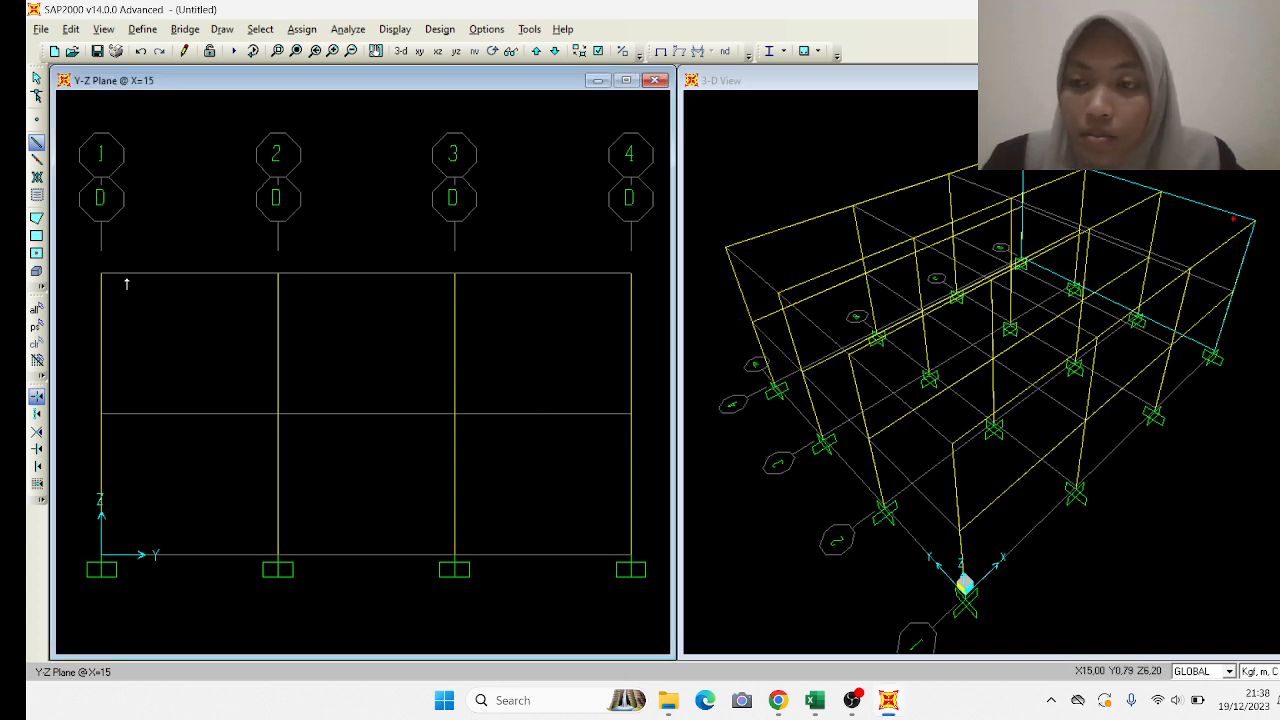
Draw straight frame beams along the roof level of grid line D, bay by bay from grid line 1 to 4.
{"action": "left_click", "coordinate": [101, 270]}
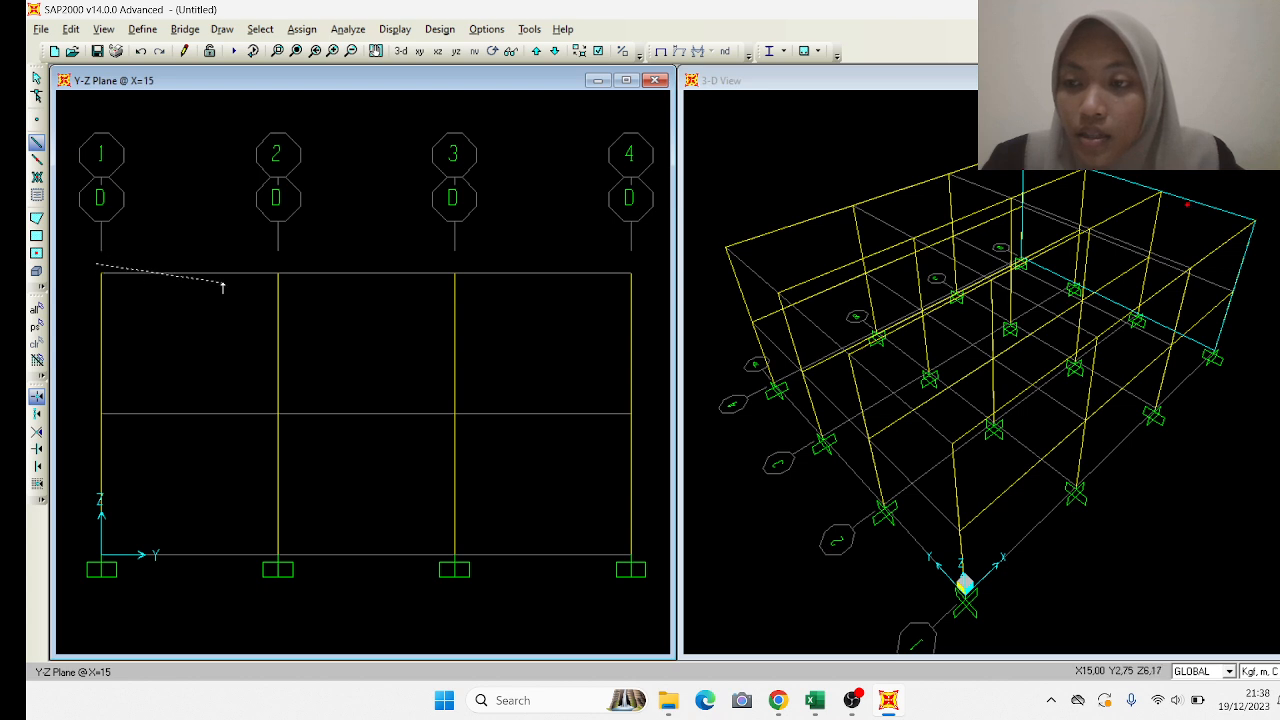
{"action": "key", "text": "Escape"}
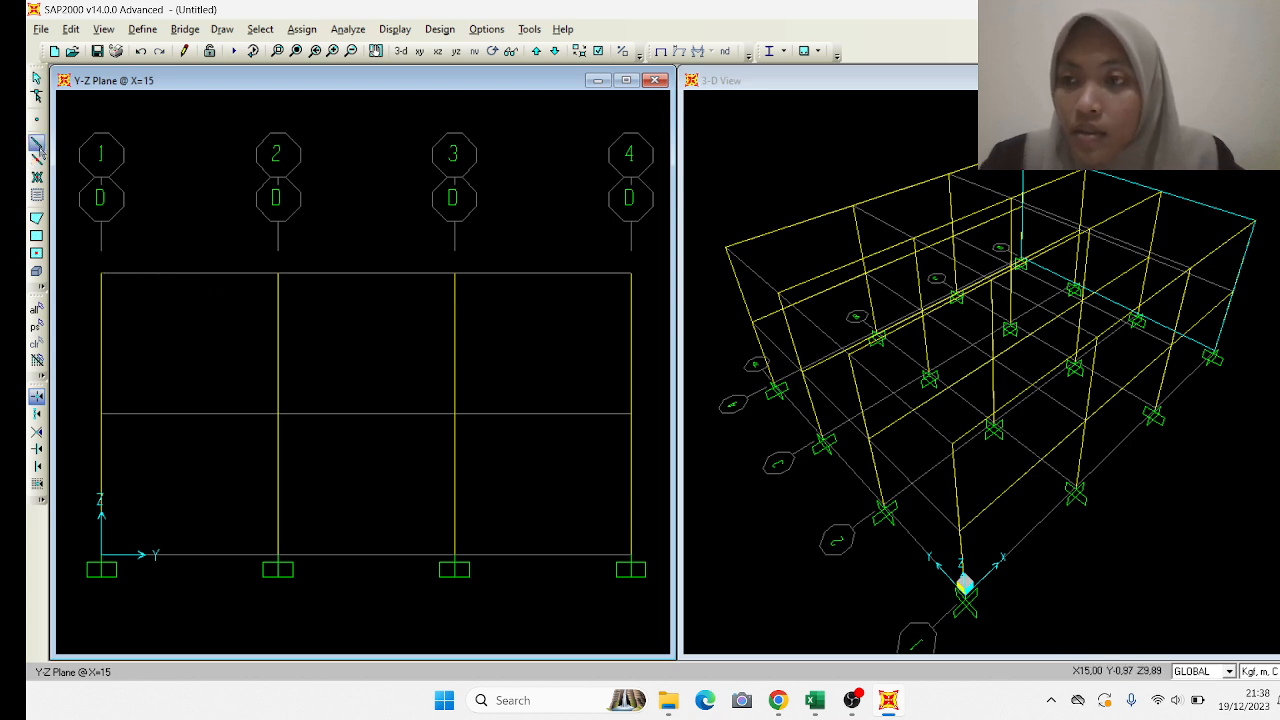
{"action": "left_click", "coordinate": [37, 142]}
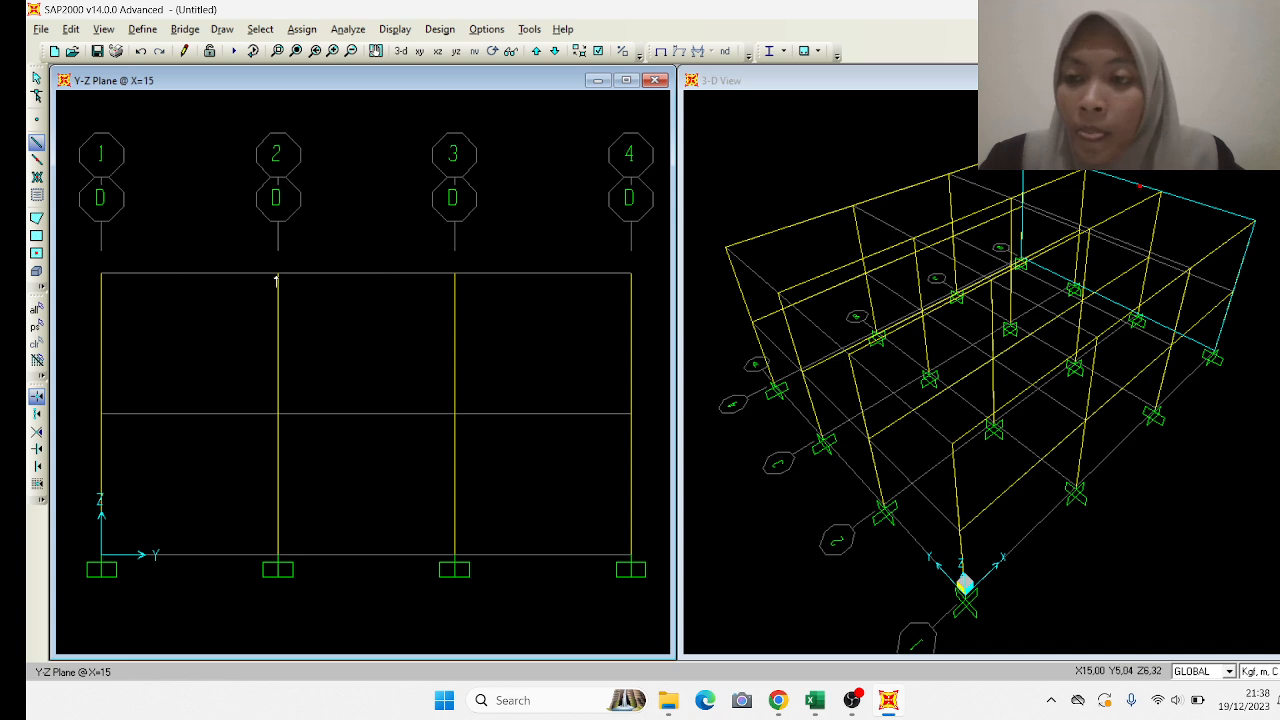
{"action": "left_click", "coordinate": [101, 272]}
{"action": "left_click", "coordinate": [278, 272]}
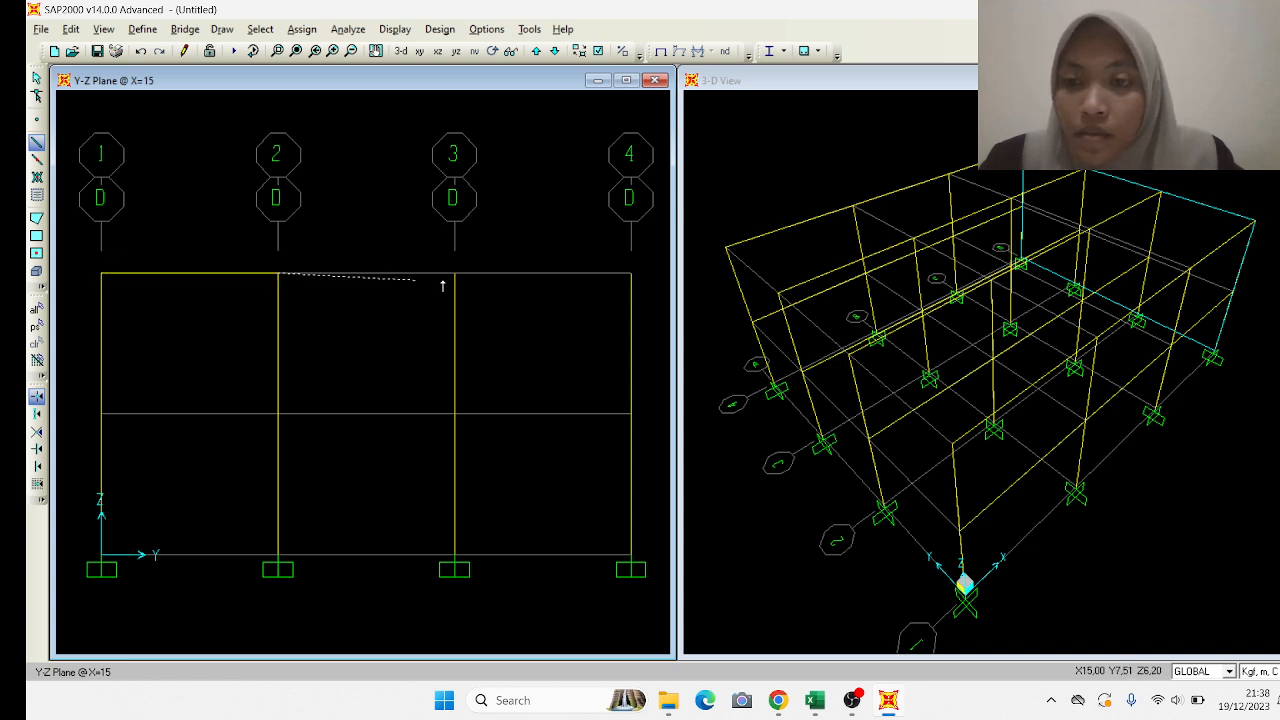
{"action": "left_click", "coordinate": [455, 272]}
{"action": "left_click", "coordinate": [631, 272]}
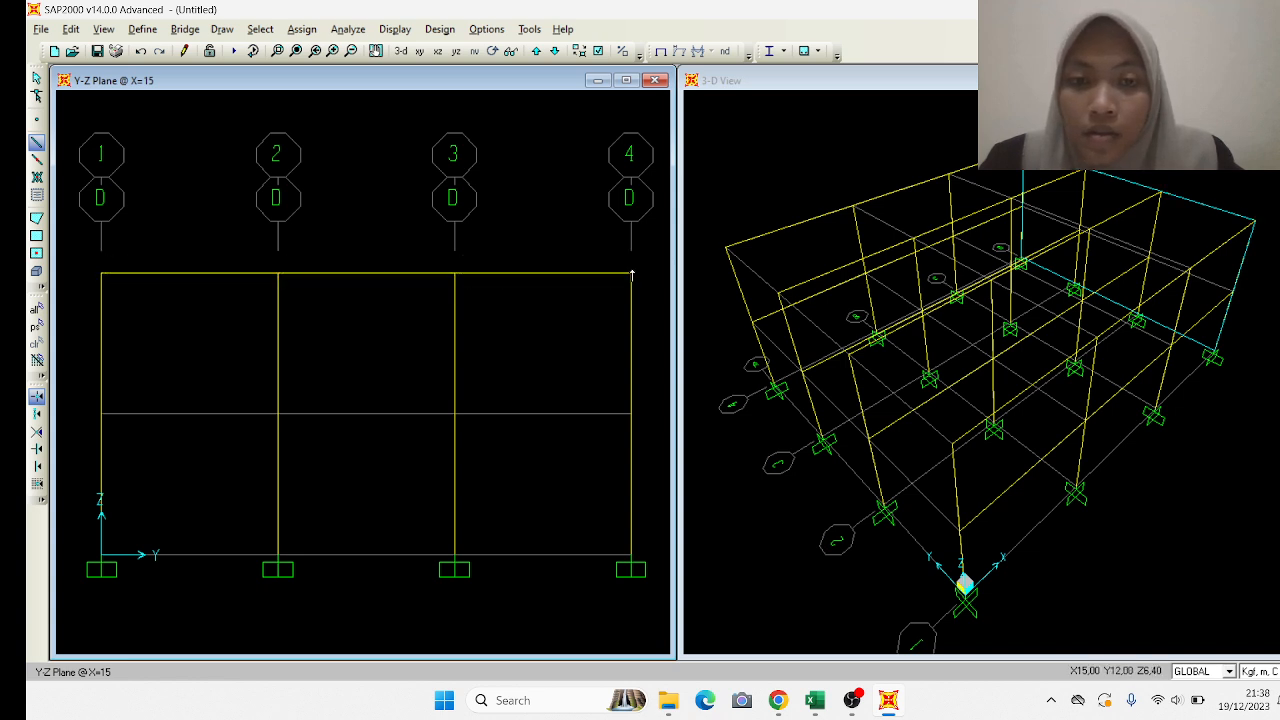
Draw beams along the second-floor level (Z=3,2) of grid line D, bay by bay from grid line 1 to 4.
{"action": "left_click", "coordinate": [101, 412]}
{"action": "left_click", "coordinate": [278, 412]}
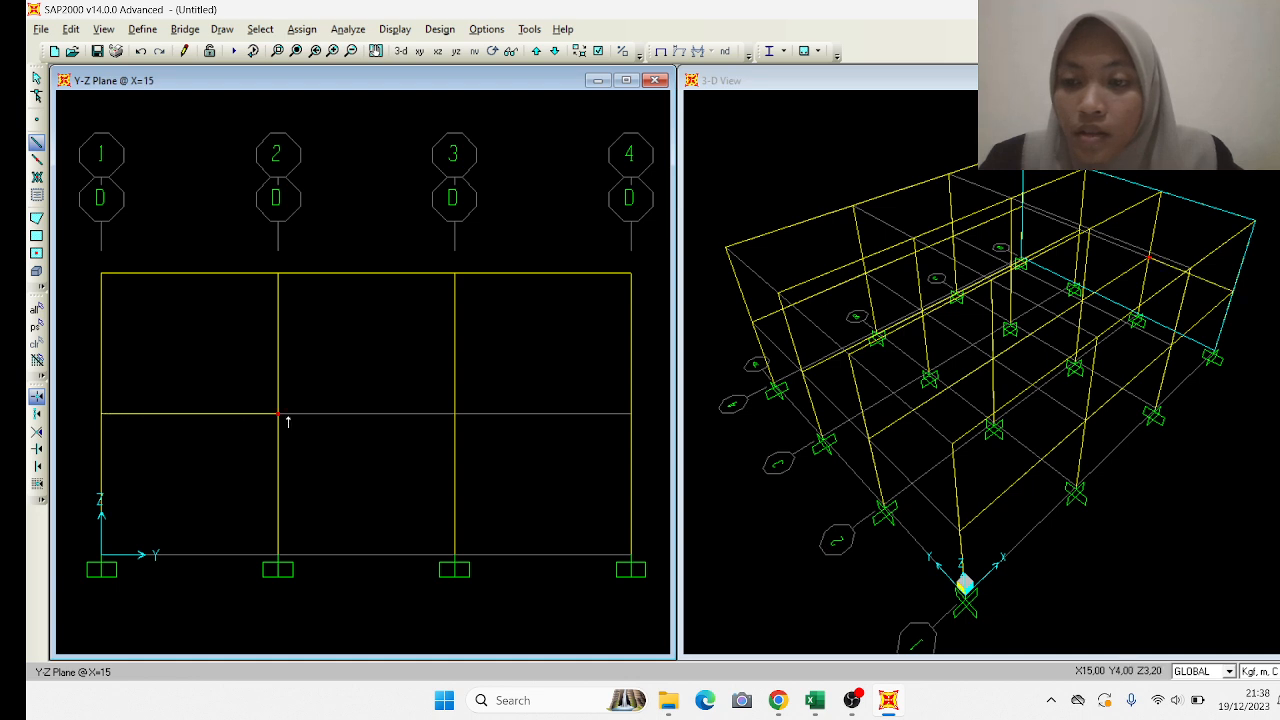
{"action": "left_click", "coordinate": [455, 412]}
{"action": "left_click", "coordinate": [630, 413]}
{"action": "key", "text": "Escape"}
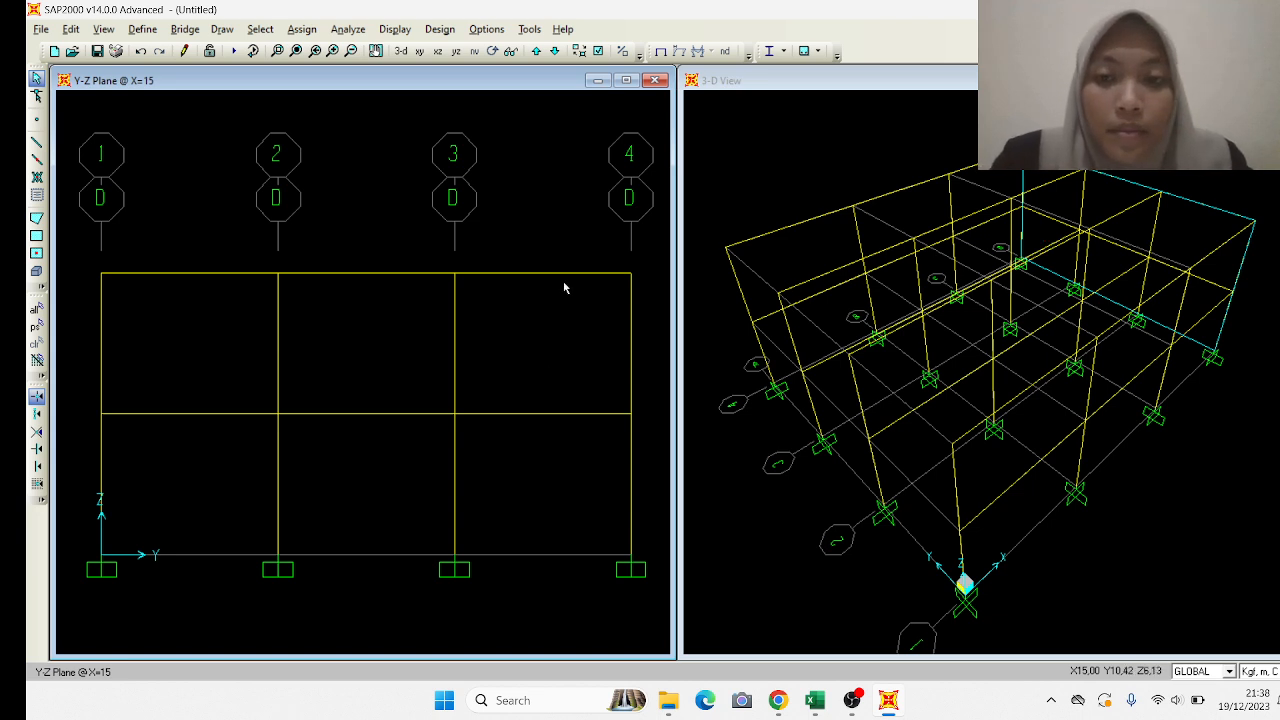
Replicate the six roof and second-floor beams of grid line D linearly, with dx -5, dy 0 and number 3.
{"action": "left_click_drag", "start_coordinate": [586, 232], "coordinate": [597, 460]}
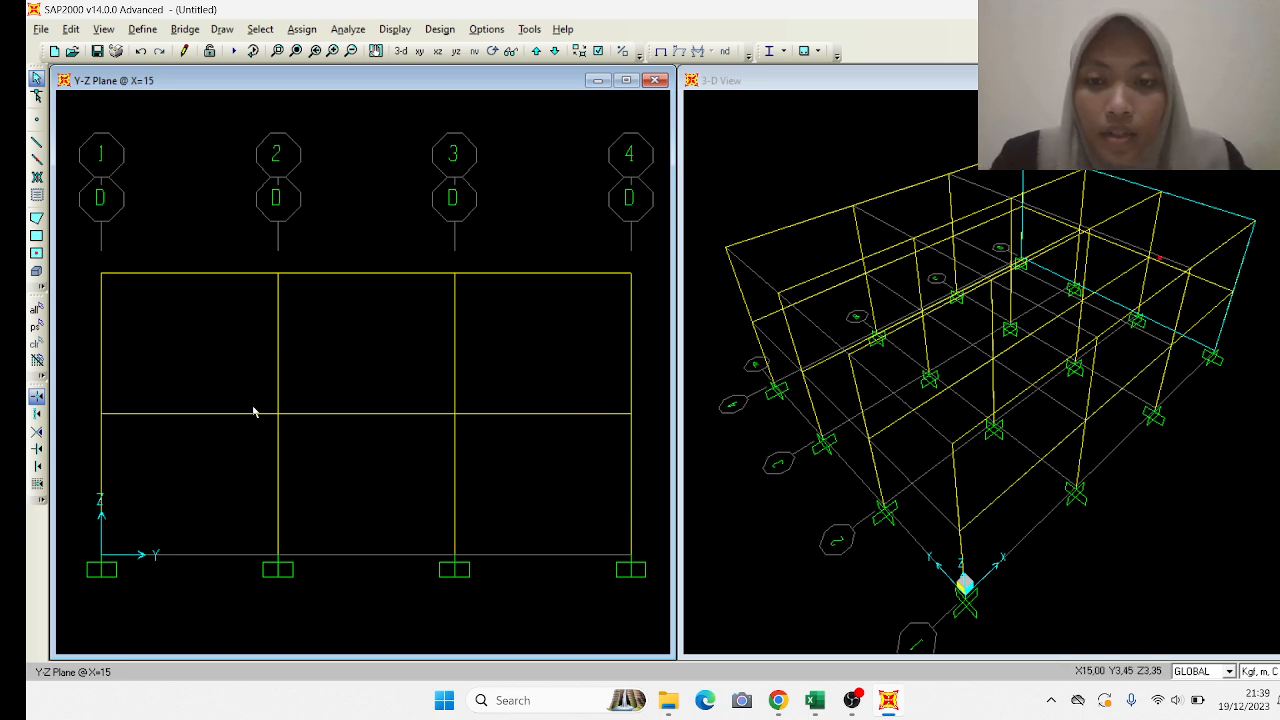
{"action": "left_click_drag", "start_coordinate": [527, 225], "coordinate": [541, 370]}
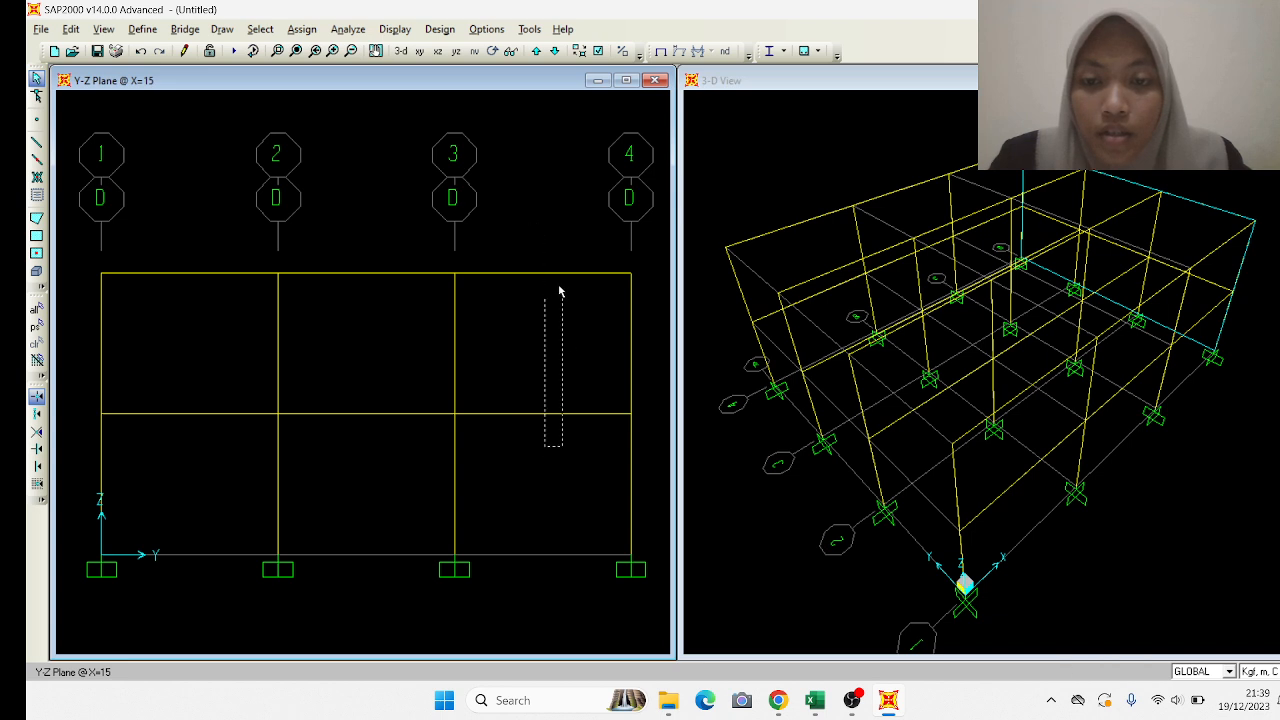
{"action": "mouse_move", "coordinate": [550, 249]}
{"action": "left_mouse_down"}
{"action": "mouse_move", "coordinate": [556, 436]}
{"action": "mouse_move", "coordinate": [549, 258]}
{"action": "left_mouse_up"}
{"action": "left_click_drag", "start_coordinate": [400, 435], "coordinate": [362, 198]}
{"action": "left_click_drag", "start_coordinate": [192, 462], "coordinate": [191, 280]}
{"action": "left_click_drag", "start_coordinate": [214, 443], "coordinate": [175, 247]}
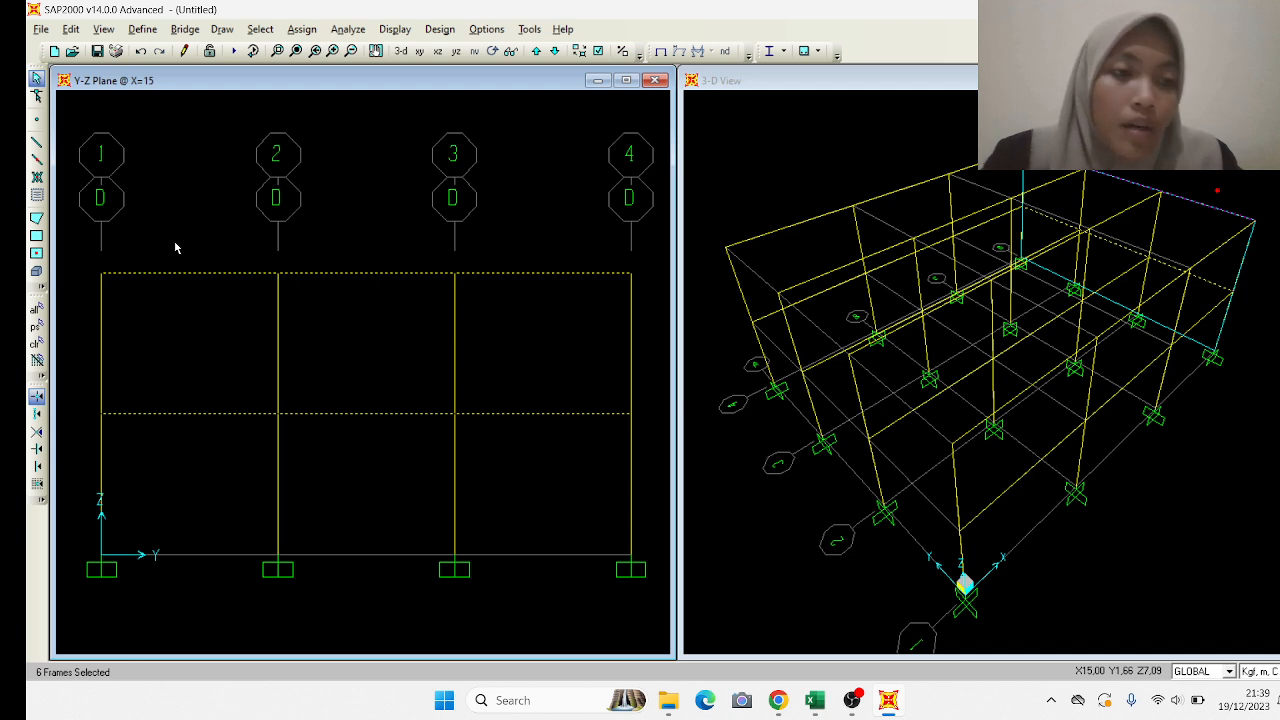
{"action": "left_click", "coordinate": [71, 29]}
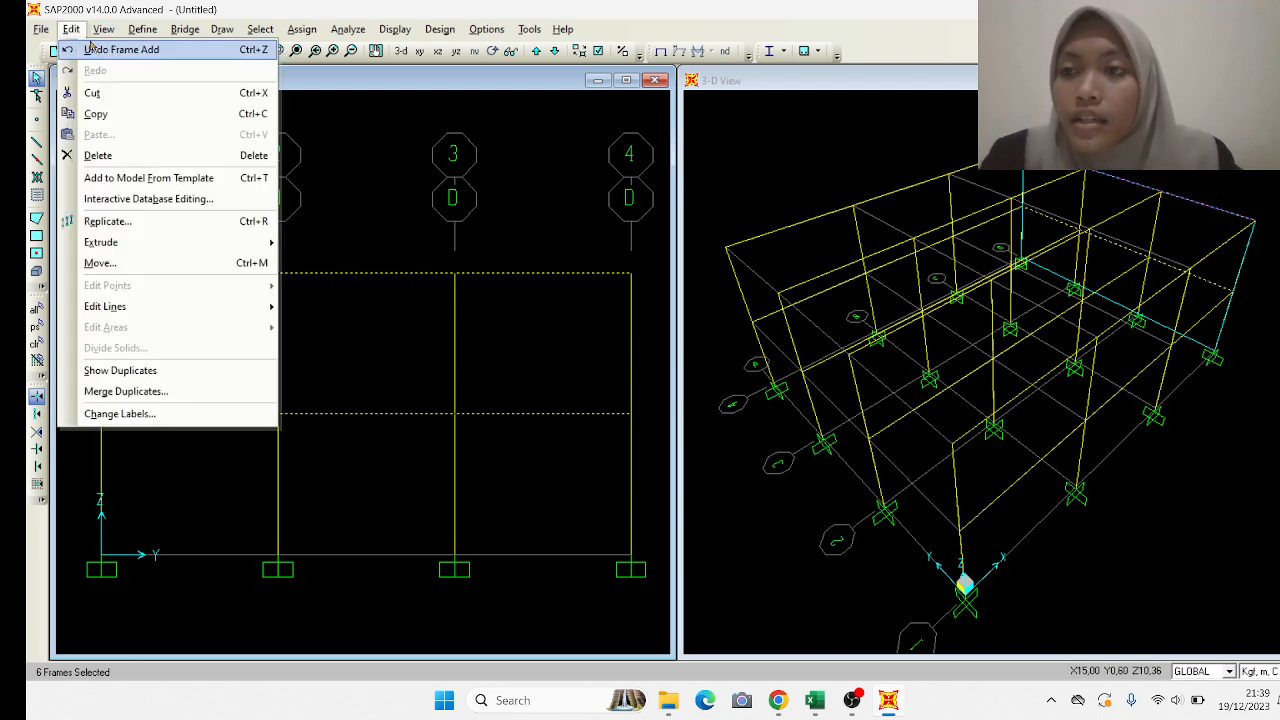
{"action": "left_click", "coordinate": [148, 221]}
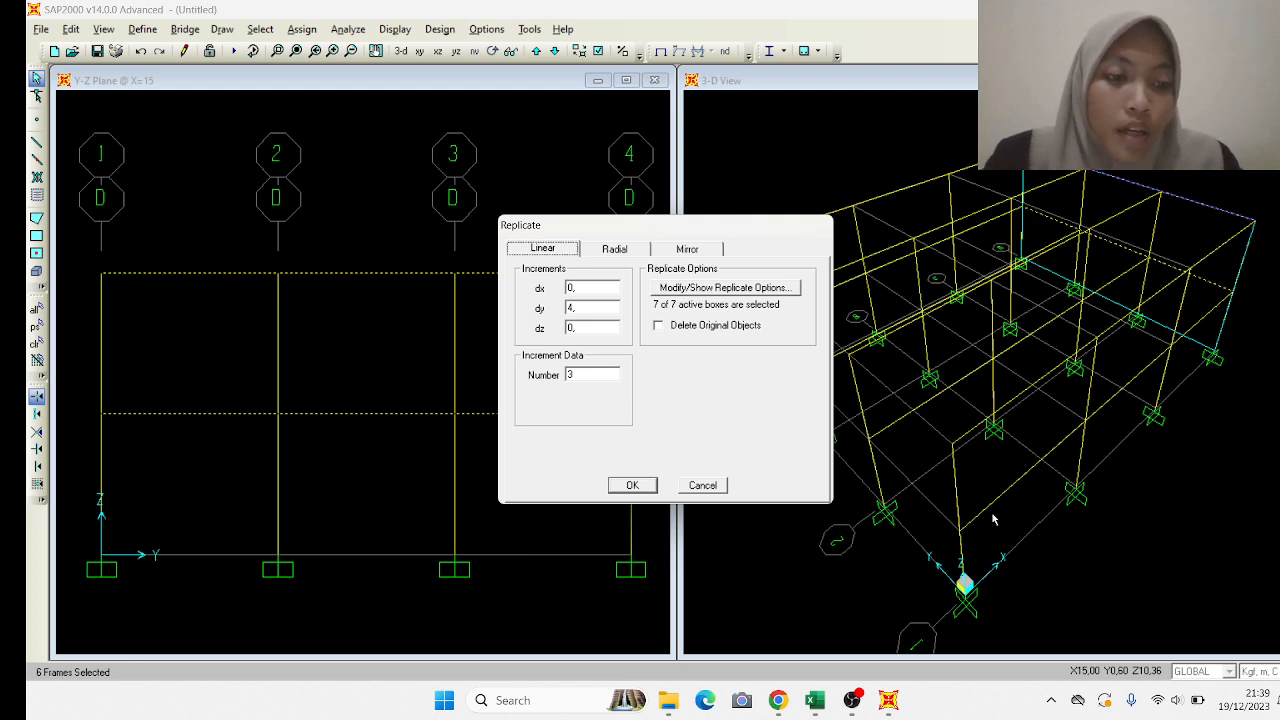
{"action": "double_click", "coordinate": [584, 306]}
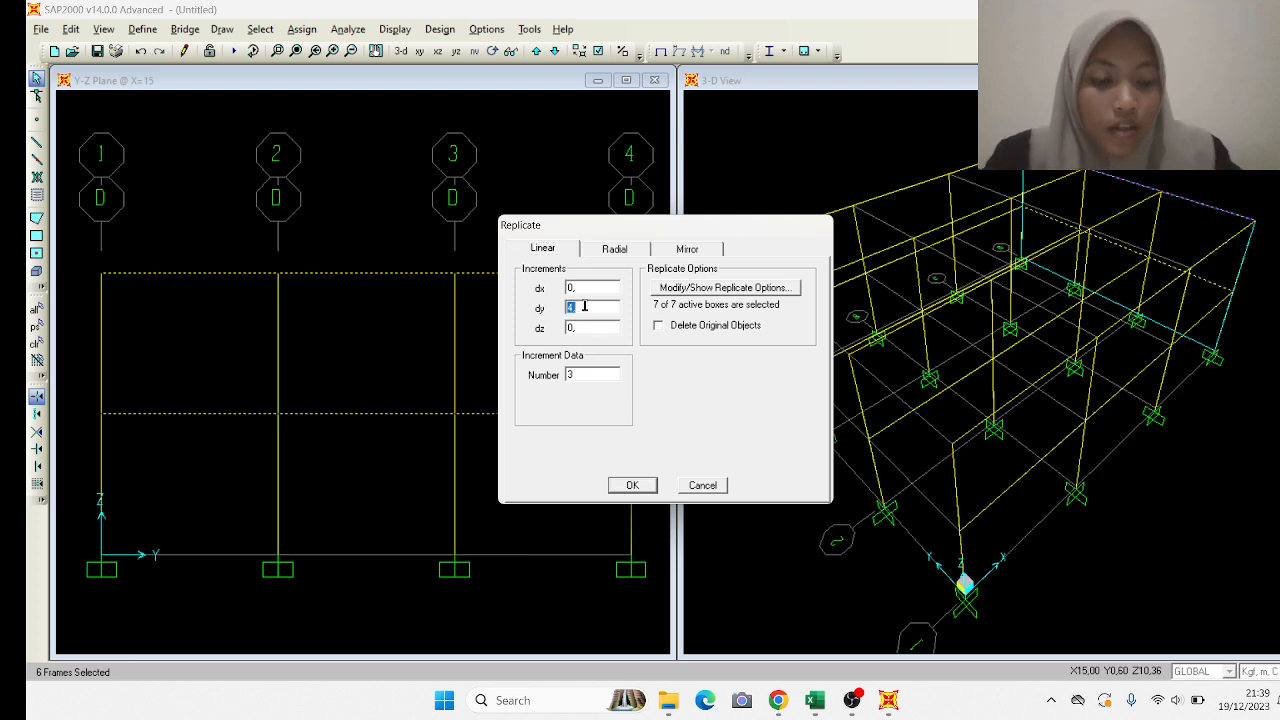
{"action": "double_click", "coordinate": [603, 286]}
{"action": "type", "text": "4"}
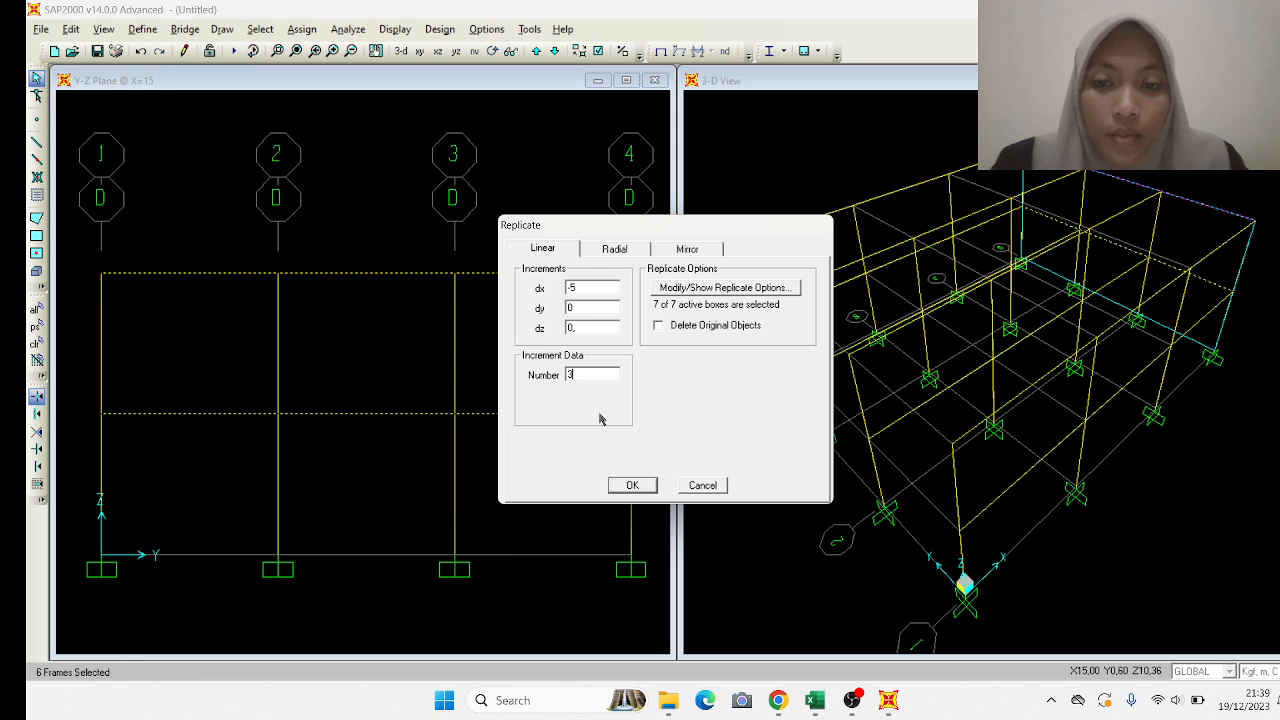
{"action": "left_click", "coordinate": [632, 485]}
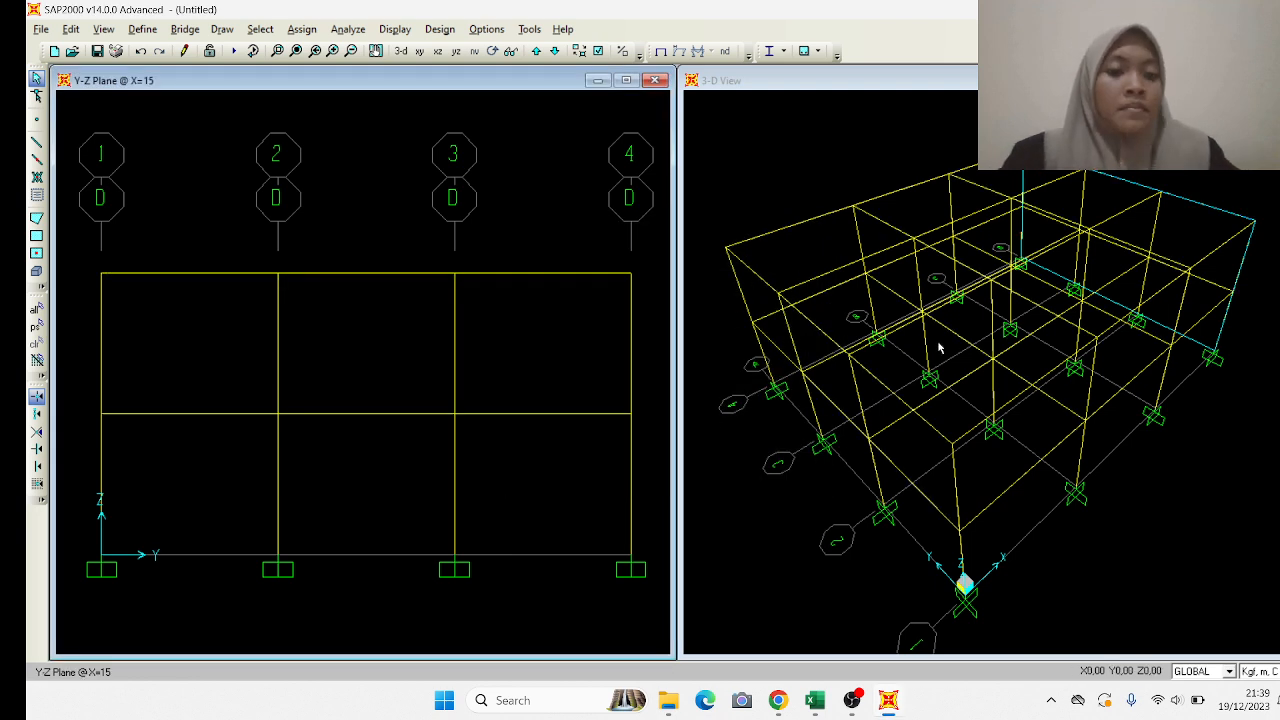
Inspect the replicated beams in the 3-D view and change the Y-Z elevation to the X-Y plane at Z=6,4.
{"action": "left_click", "coordinate": [822, 137]}
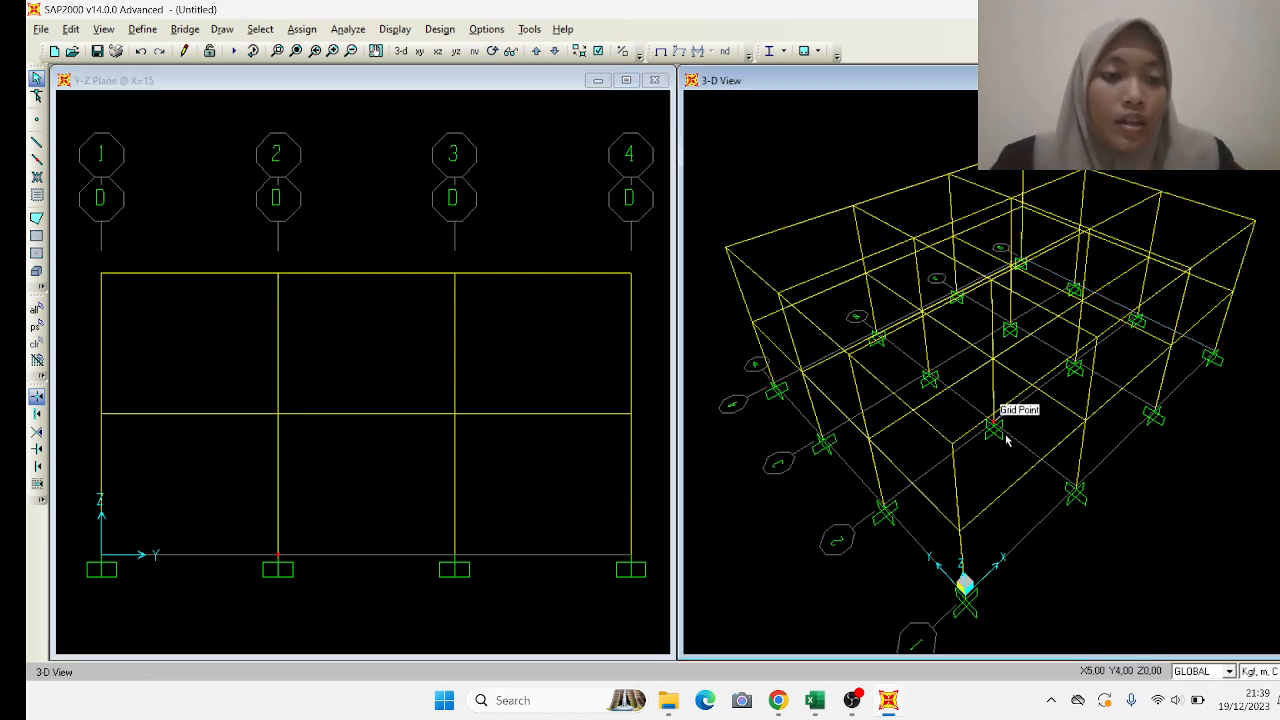
{"action": "middle_click_drag", "start_coordinate": [1114, 547], "coordinate": [1076, 551]}
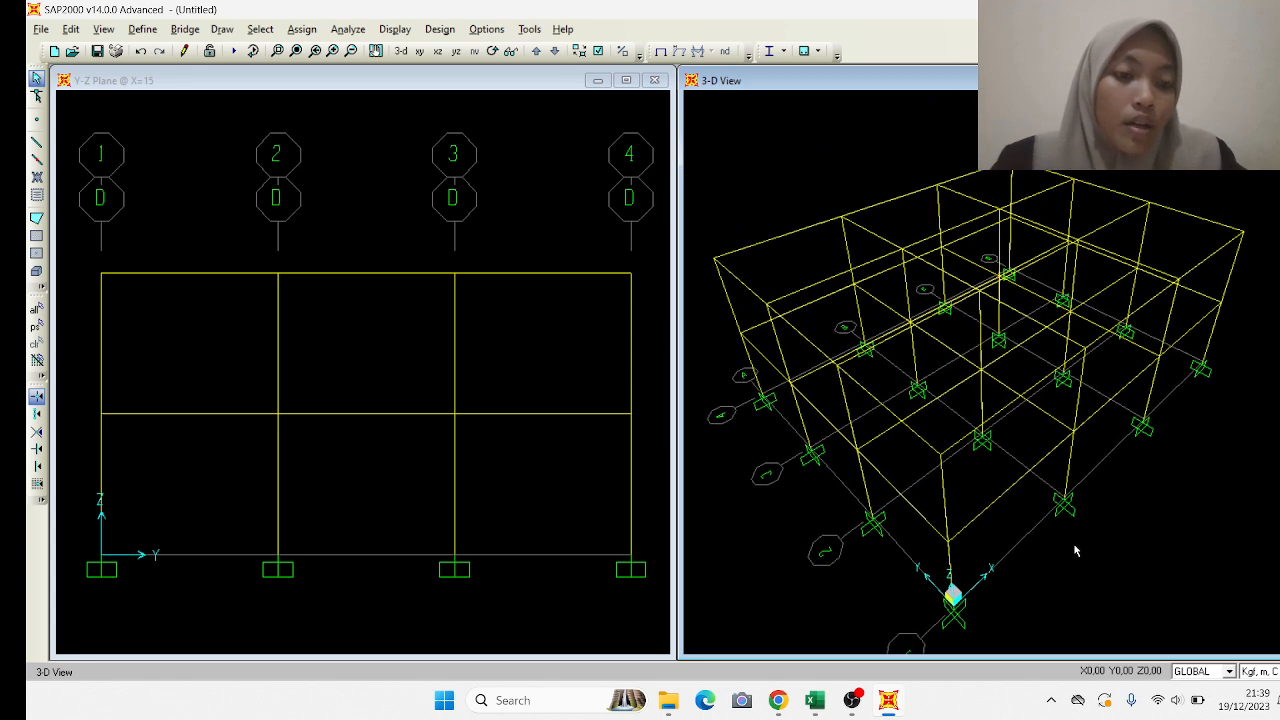
{"action": "left_click", "coordinate": [591, 491]}
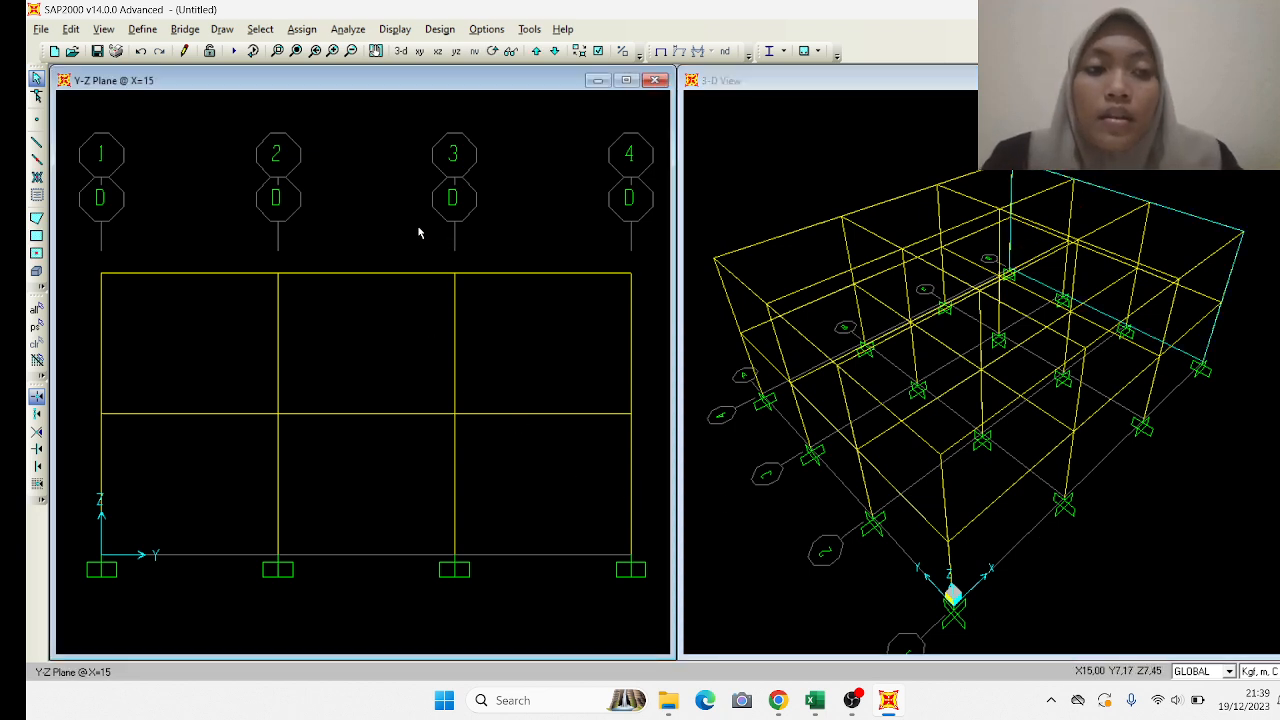
{"action": "left_click", "coordinate": [420, 48]}
{"action": "scroll", "coordinate": [357, 286], "scroll_direction": "down", "scroll_amount": 1}
{"action": "middle_click_drag", "start_coordinate": [357, 287], "coordinate": [374, 250]}
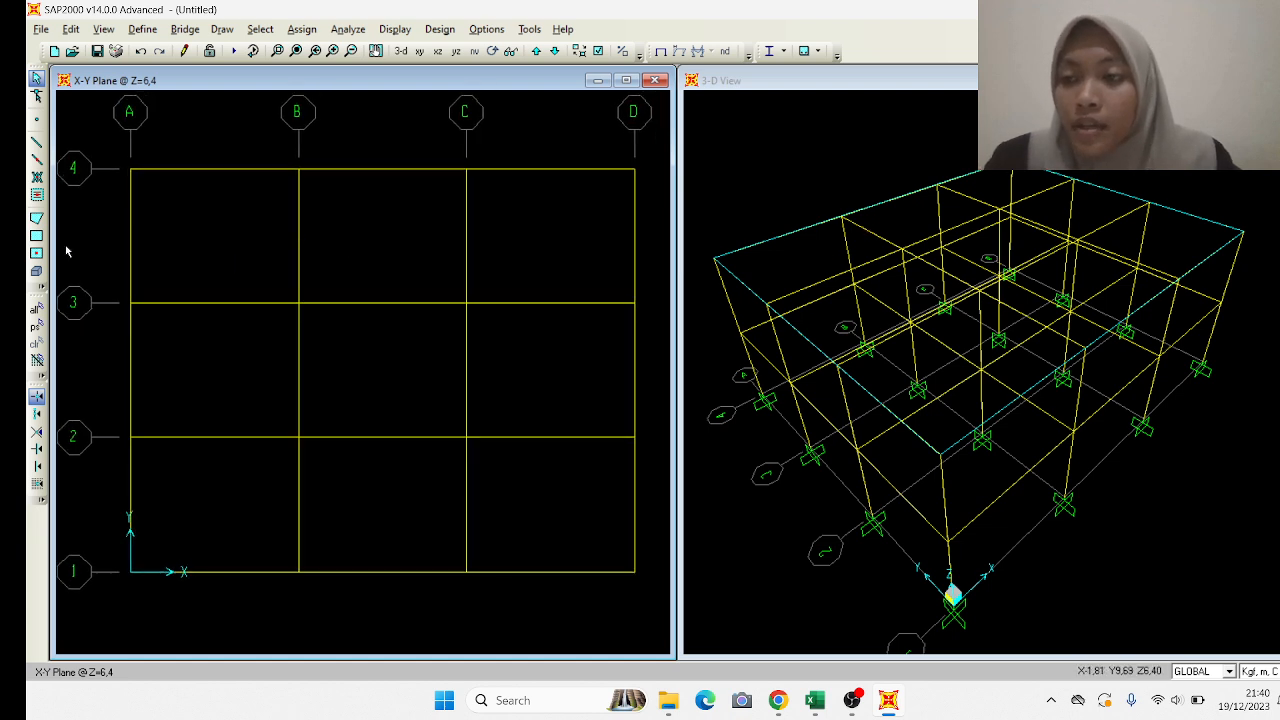
Check the roof slab thickness in the design-data PDF and draw P 10 rectangular slabs in the three roof bays between grid lines 3 and 4.
{"action": "left_click", "coordinate": [36, 236]}
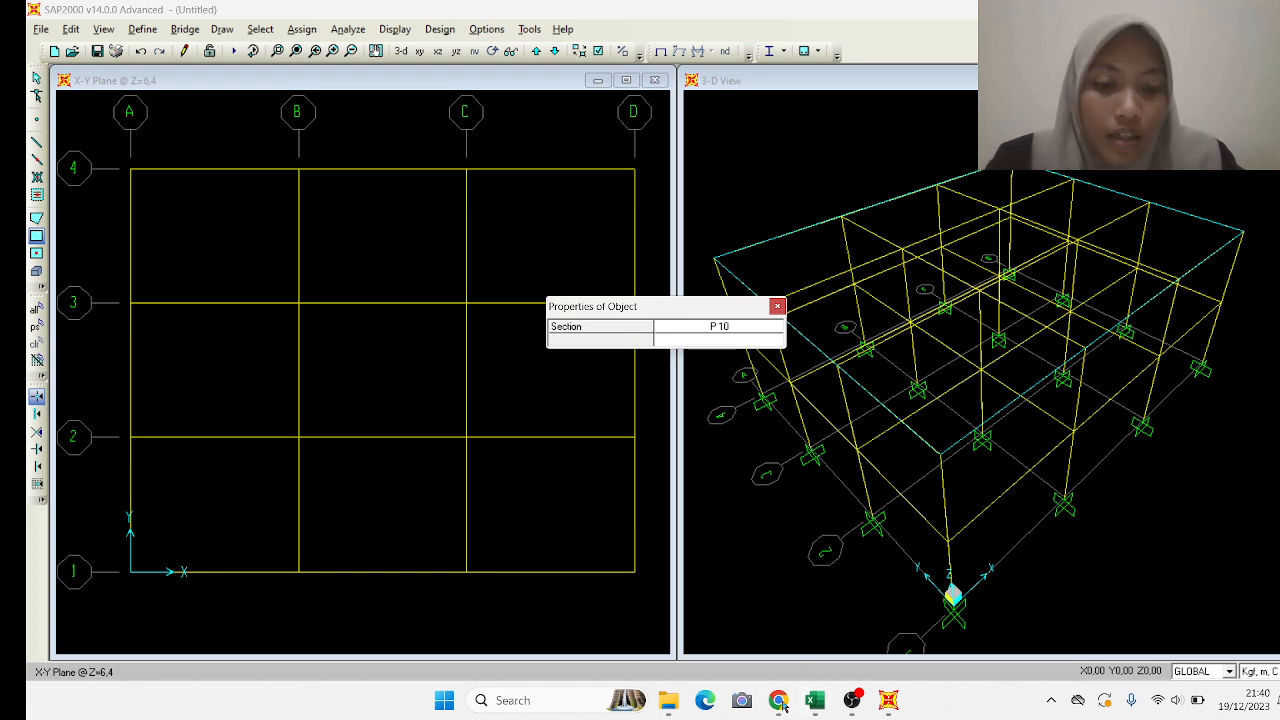
{"action": "mouse_move", "coordinate": [796, 700]}
{"action": "left_click", "coordinate": [800, 590]}
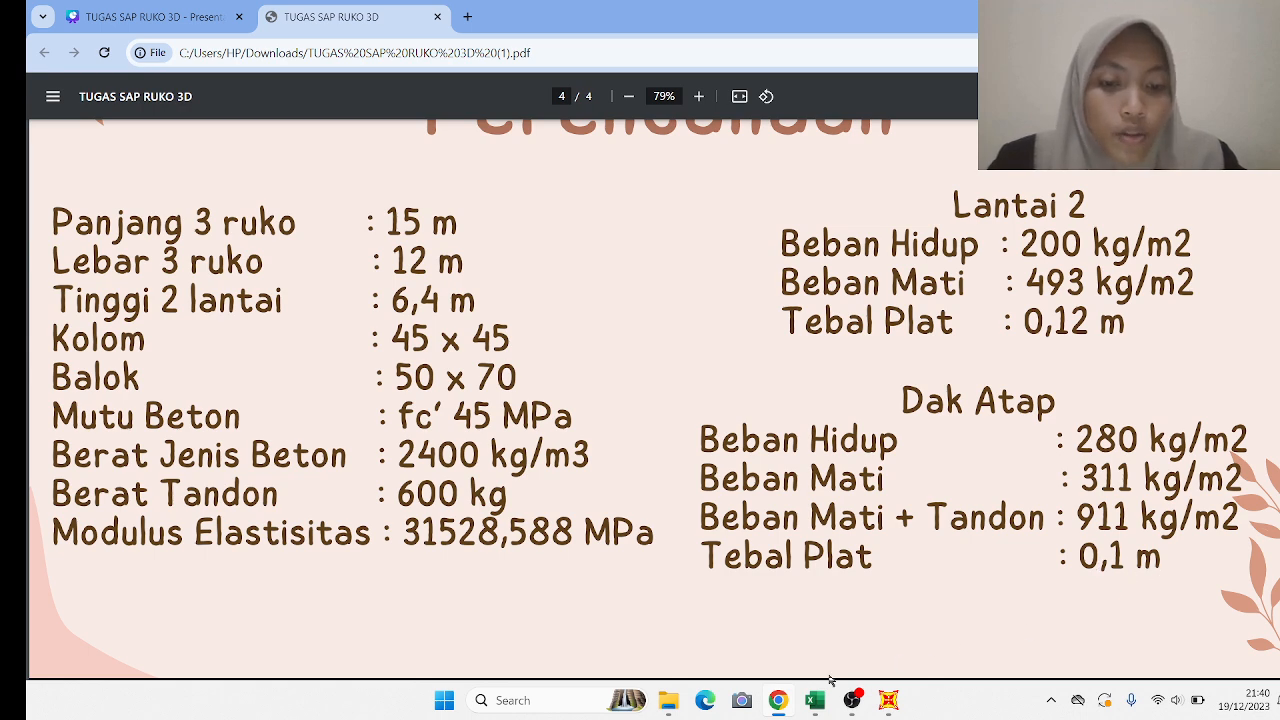
{"action": "mouse_move", "coordinate": [888, 698]}
{"action": "left_click", "coordinate": [962, 560]}
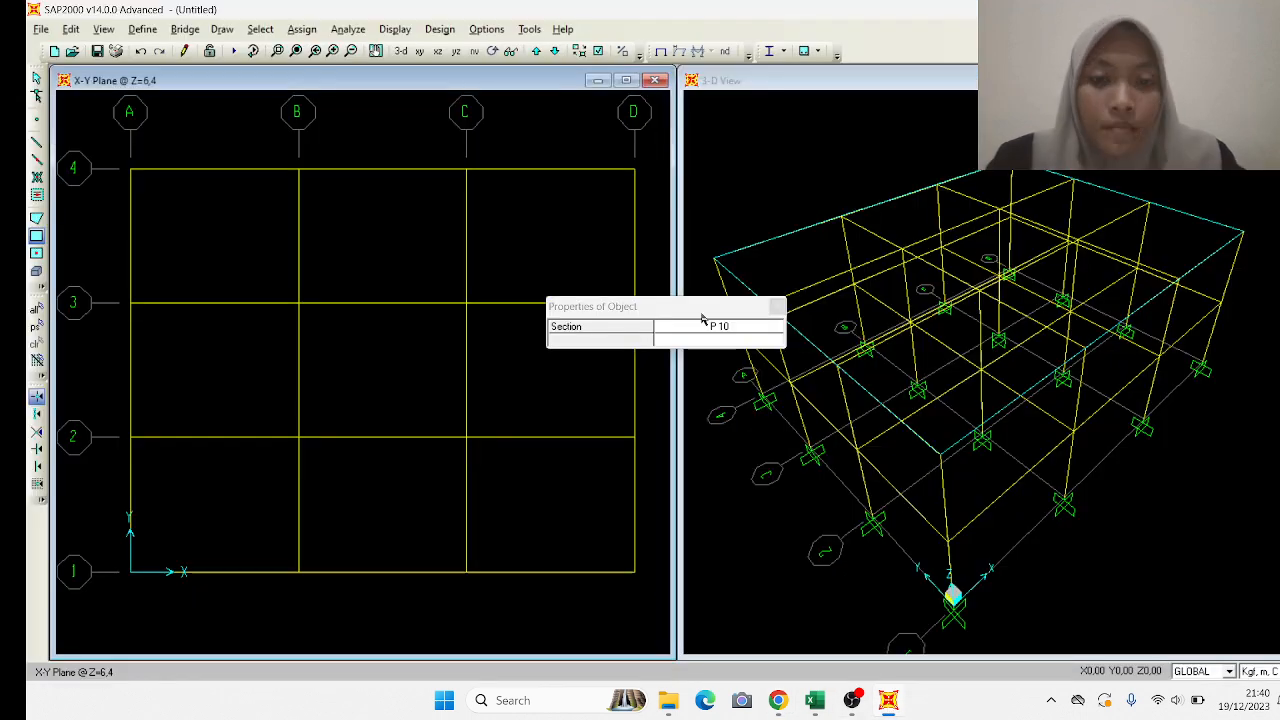
{"action": "left_click", "coordinate": [777, 306]}
{"action": "left_click", "coordinate": [140, 183]}
{"action": "left_click", "coordinate": [298, 301]}
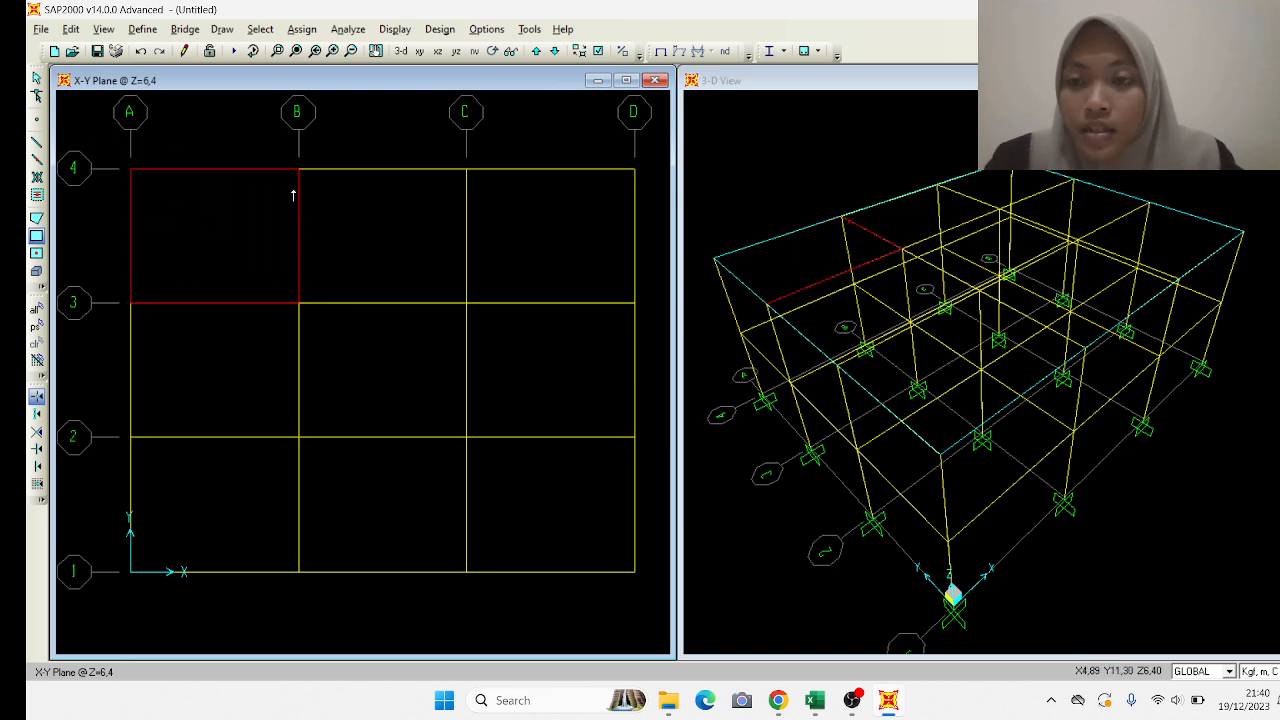
{"action": "left_click", "coordinate": [298, 170]}
{"action": "left_click", "coordinate": [465, 302]}
{"action": "left_click", "coordinate": [465, 170]}
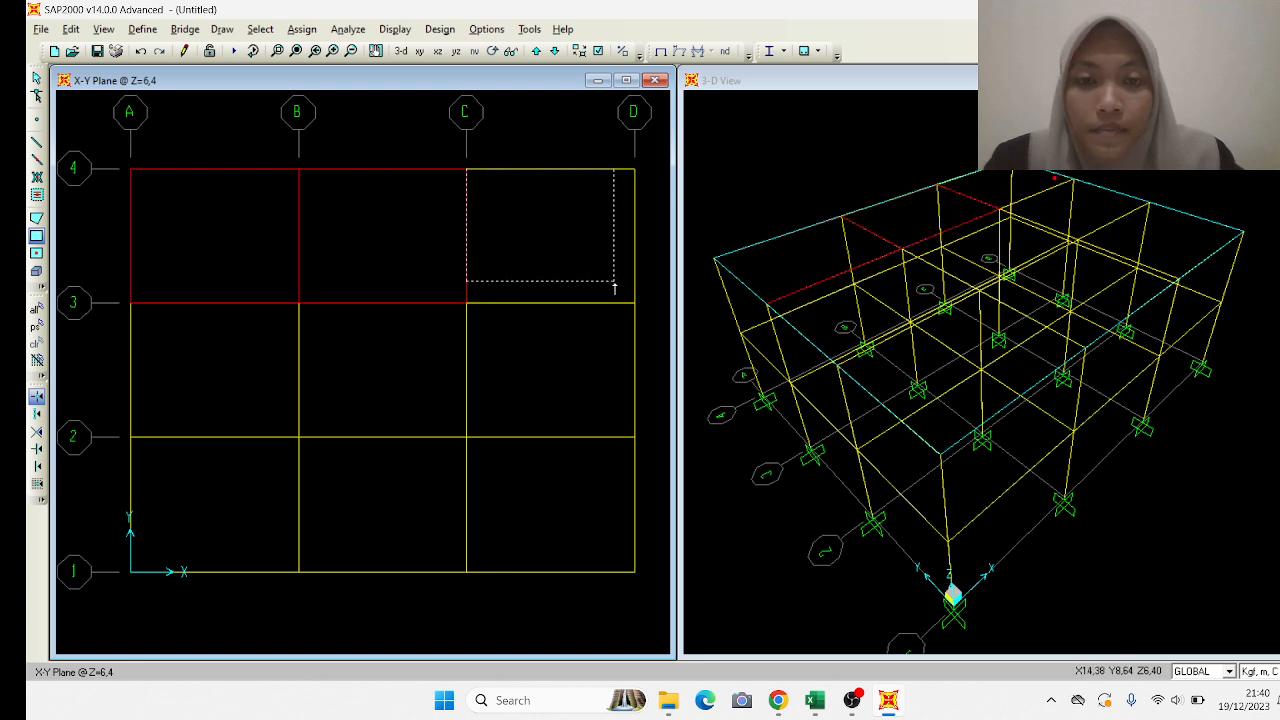
{"action": "left_click", "coordinate": [634, 302]}
Draw rectangular P 10 slabs in the three roof bays between grid lines 2 and 3, from grid line A to D.
{"action": "left_click", "coordinate": [130, 302]}
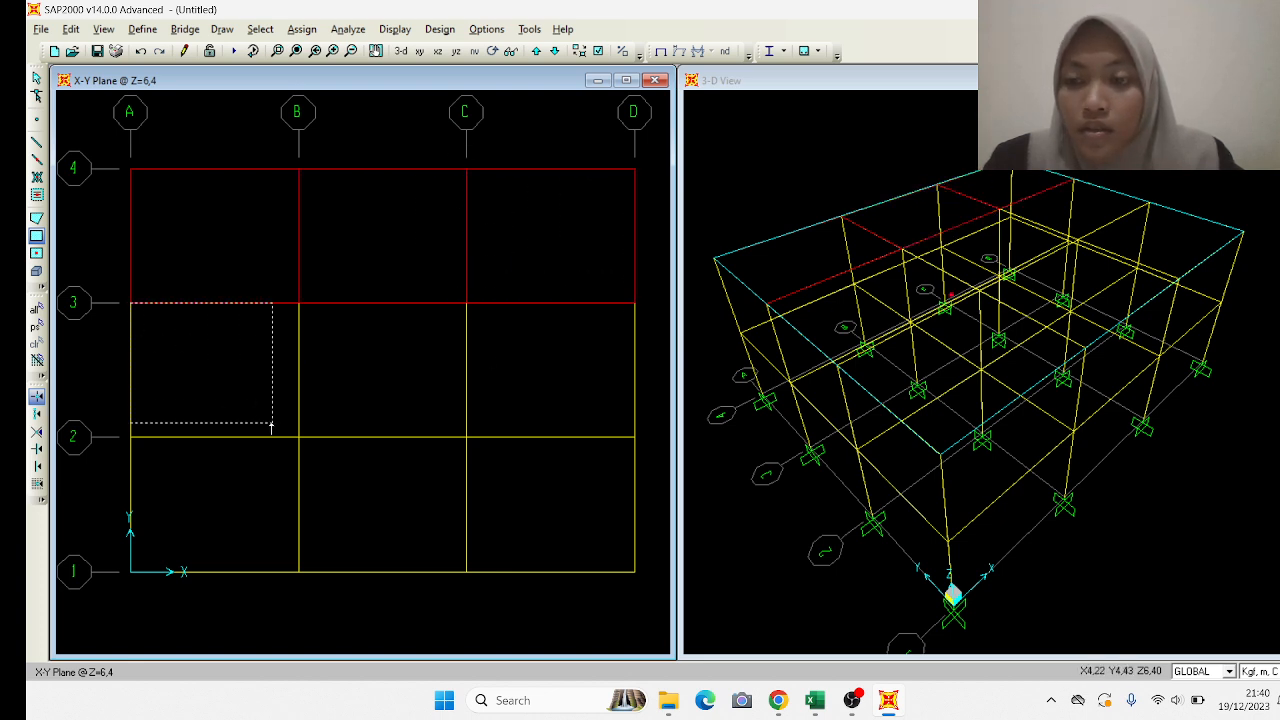
{"action": "left_click", "coordinate": [298, 437]}
{"action": "left_click", "coordinate": [298, 302]}
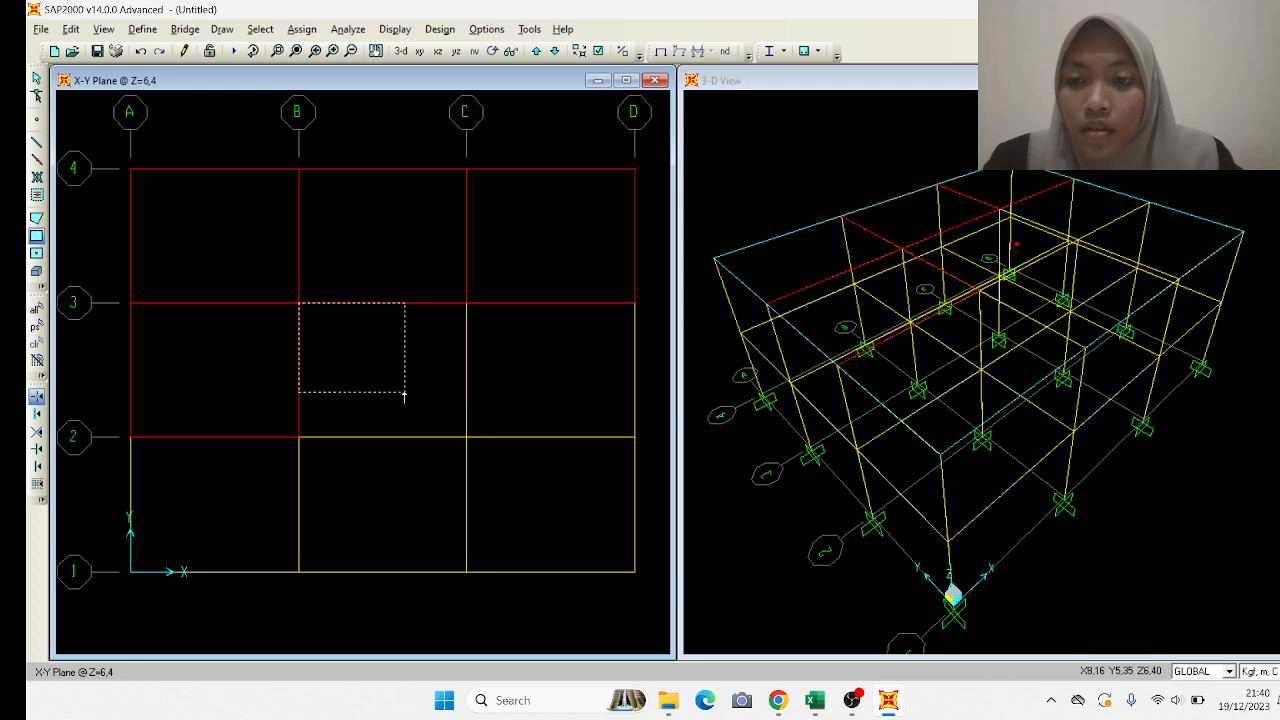
{"action": "left_click", "coordinate": [465, 437]}
{"action": "left_click", "coordinate": [465, 302]}
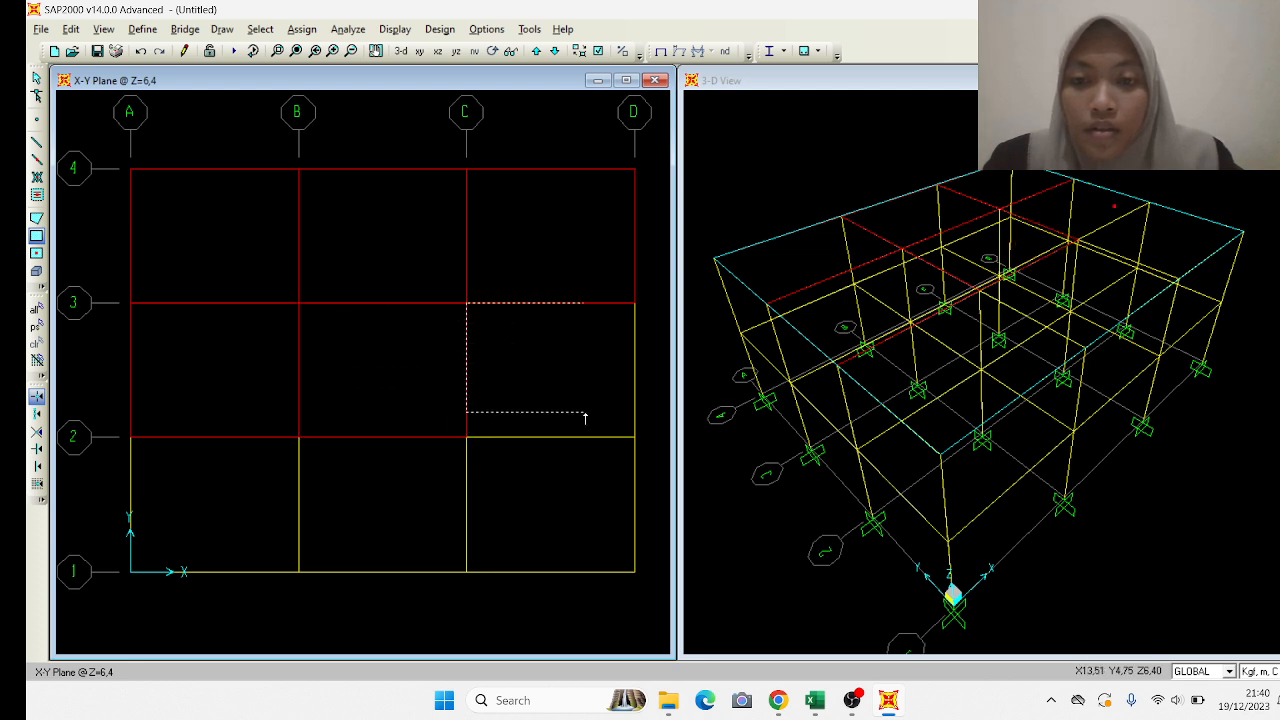
{"action": "left_click", "coordinate": [634, 437]}
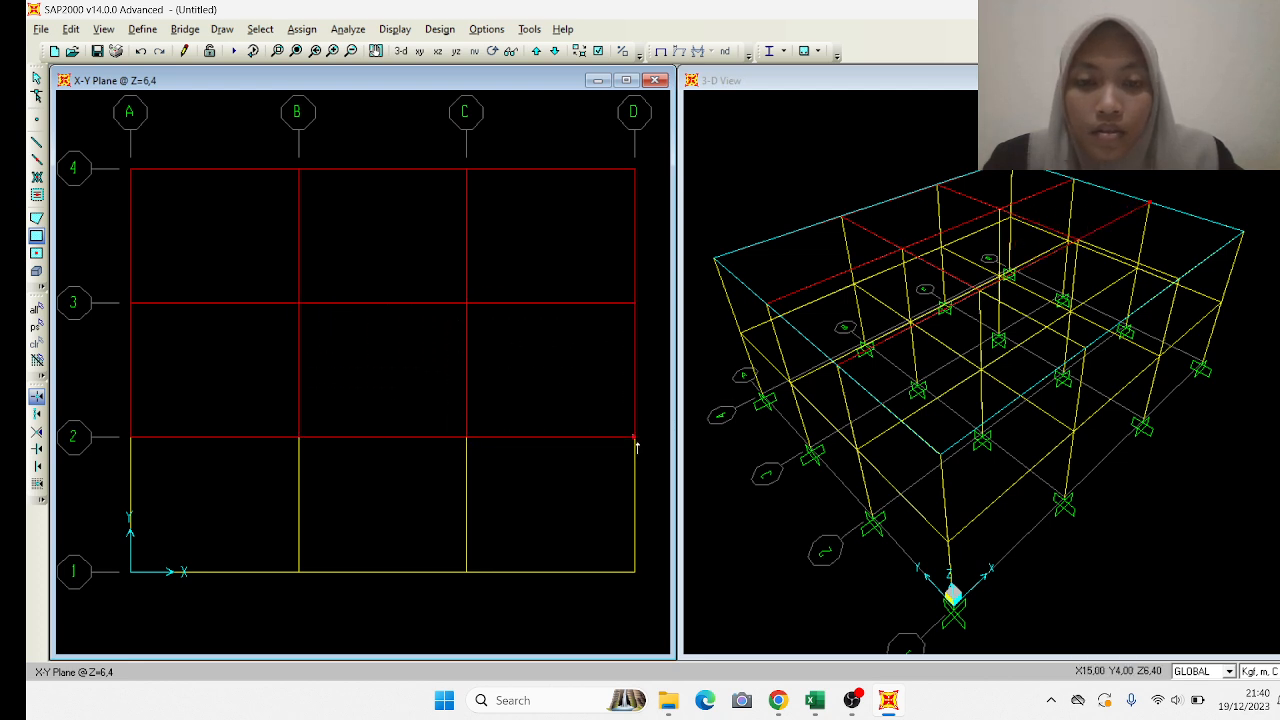
Draw rectangular P 10 slabs in the three roof bays between grid lines 1 and 2 and finish area drawing.
{"action": "left_click", "coordinate": [130, 437]}
{"action": "left_click", "coordinate": [298, 571]}
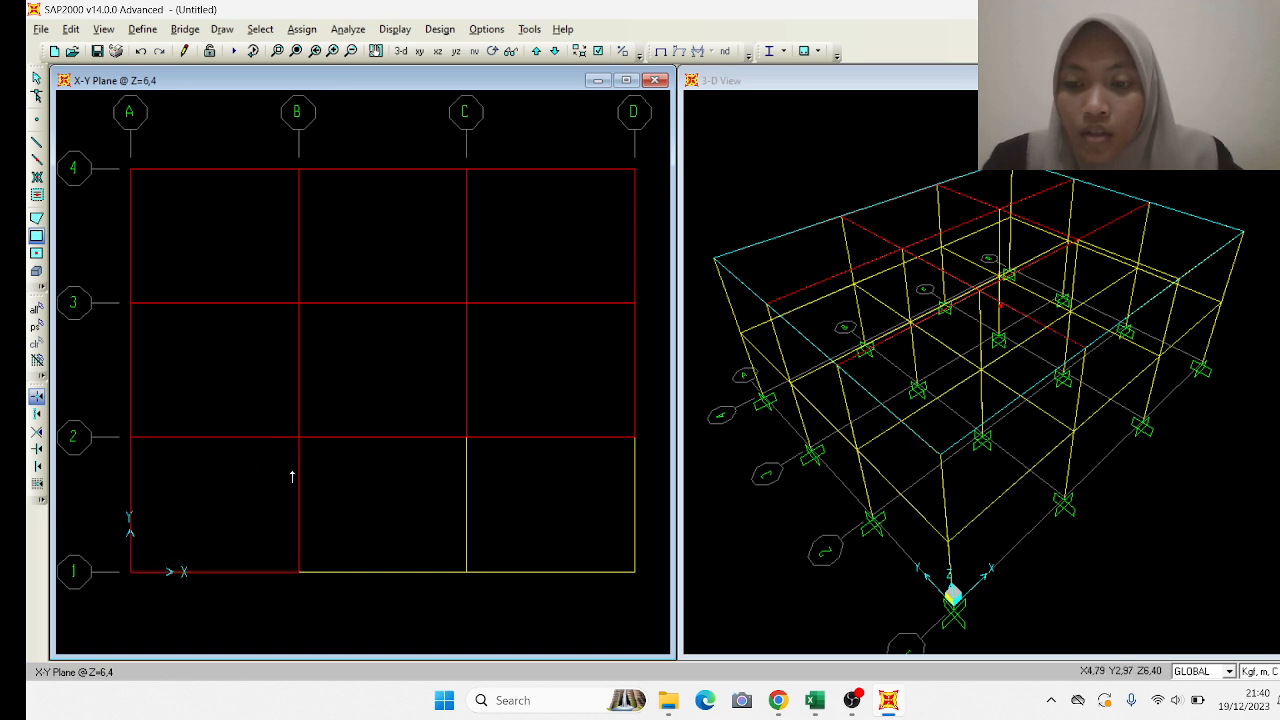
{"action": "left_click", "coordinate": [298, 437]}
{"action": "left_click", "coordinate": [465, 571]}
{"action": "left_click", "coordinate": [465, 437]}
{"action": "left_click", "coordinate": [634, 571]}
{"action": "key", "text": "Escape"}
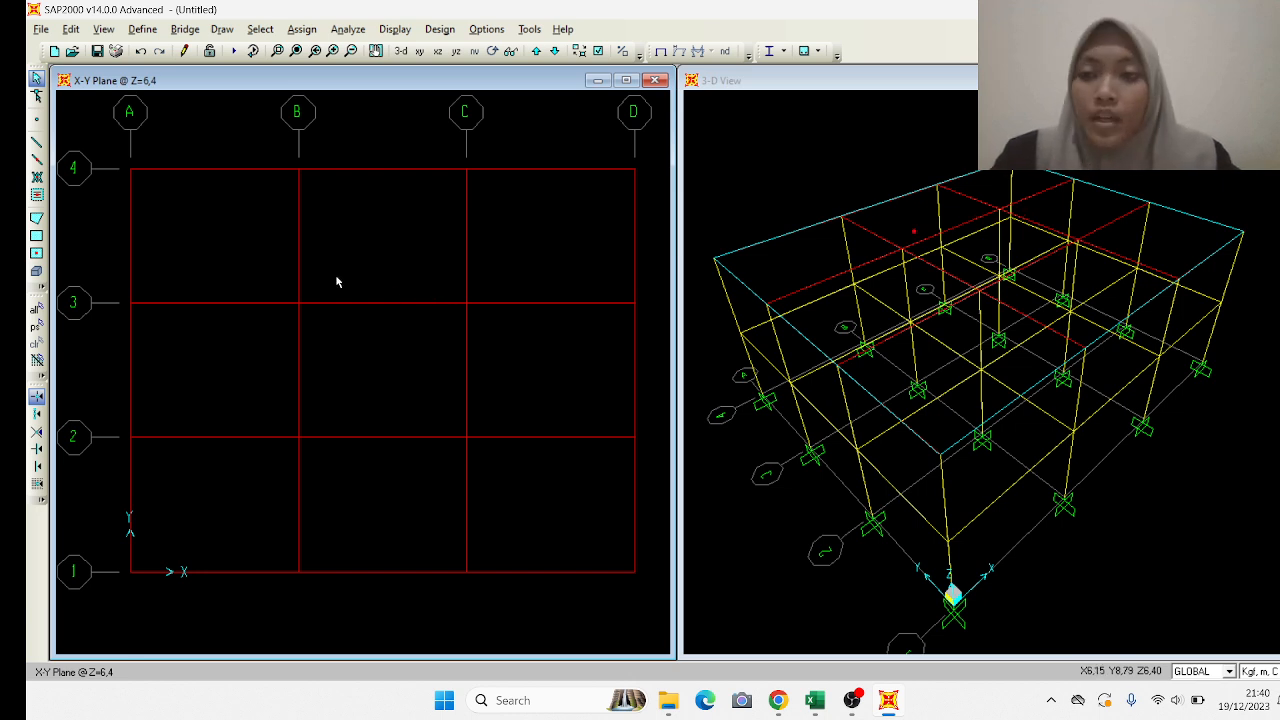
Assign a uniform shell DEAD load of 911 to the three roof slabs between grid lines 3 and 4, adding to existing loads, per the design-data PDF.
{"action": "left_click", "coordinate": [223, 251]}
{"action": "left_click", "coordinate": [415, 240]}
{"action": "left_click", "coordinate": [543, 234]}
{"action": "left_click", "coordinate": [303, 29]}
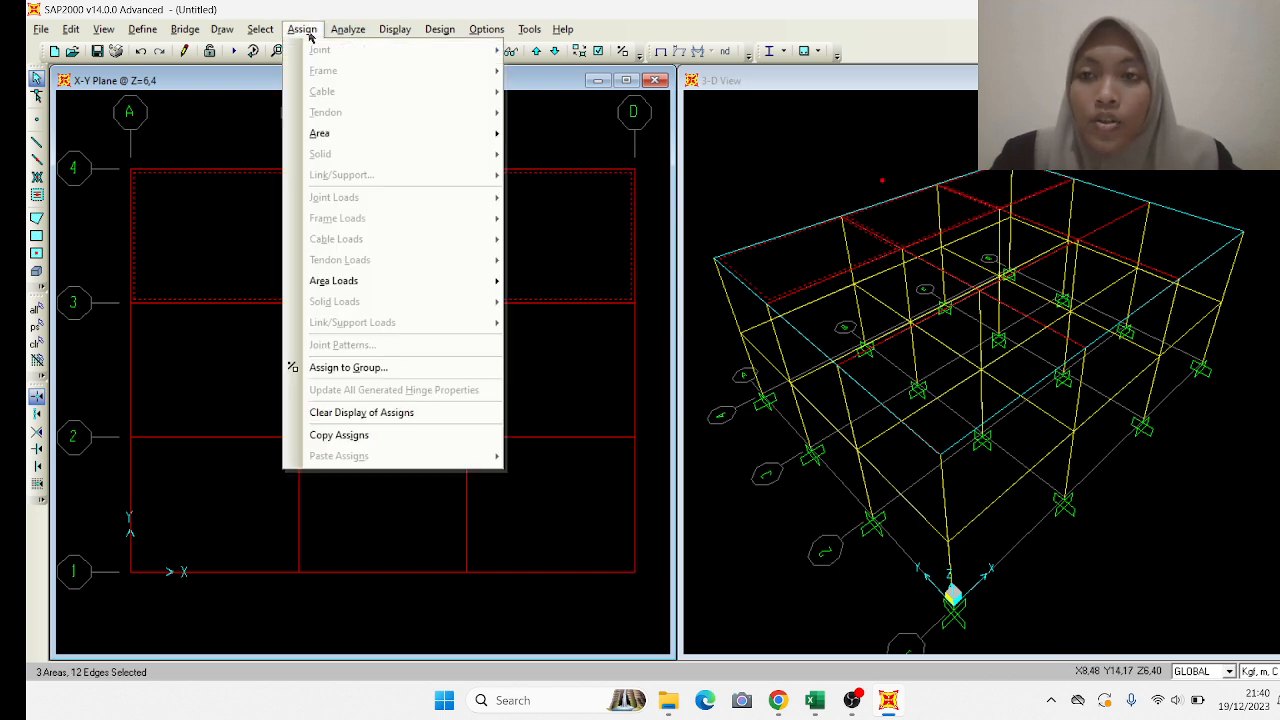
{"action": "left_click", "coordinate": [240, 130]}
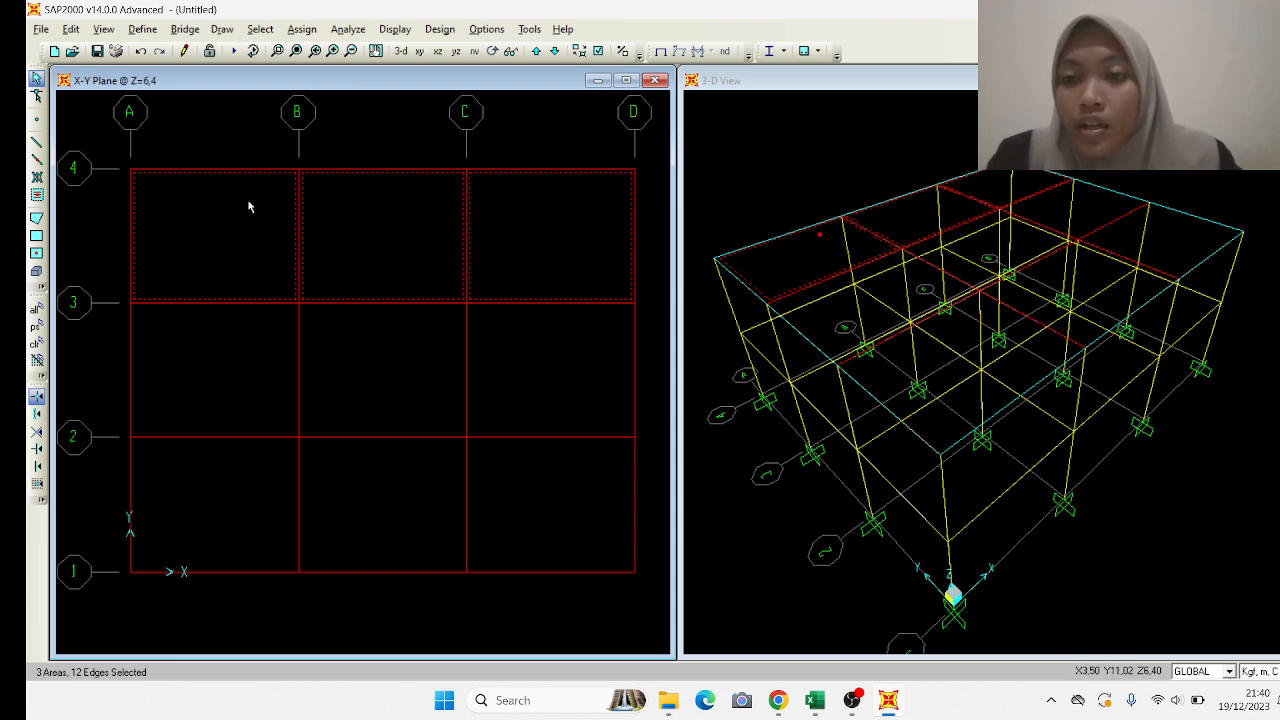
{"action": "left_click", "coordinate": [301, 30]}
{"action": "mouse_move", "coordinate": [440, 281]}
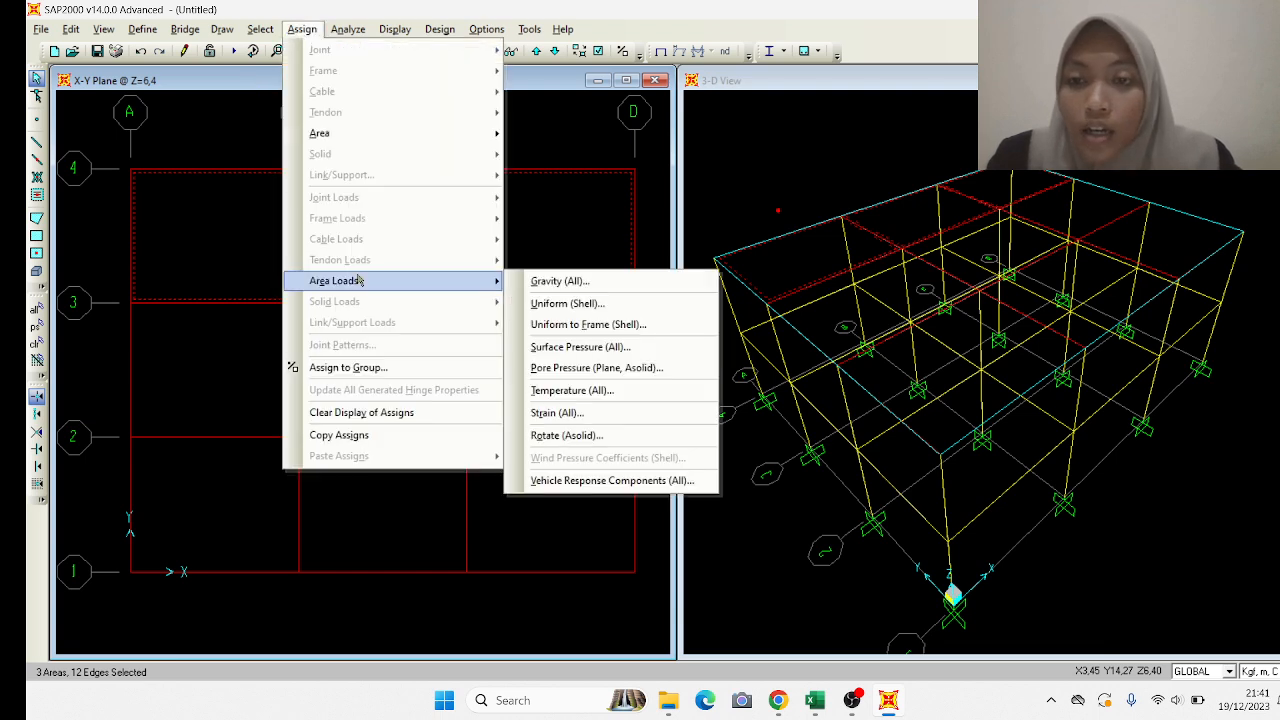
{"action": "left_click", "coordinate": [562, 304]}
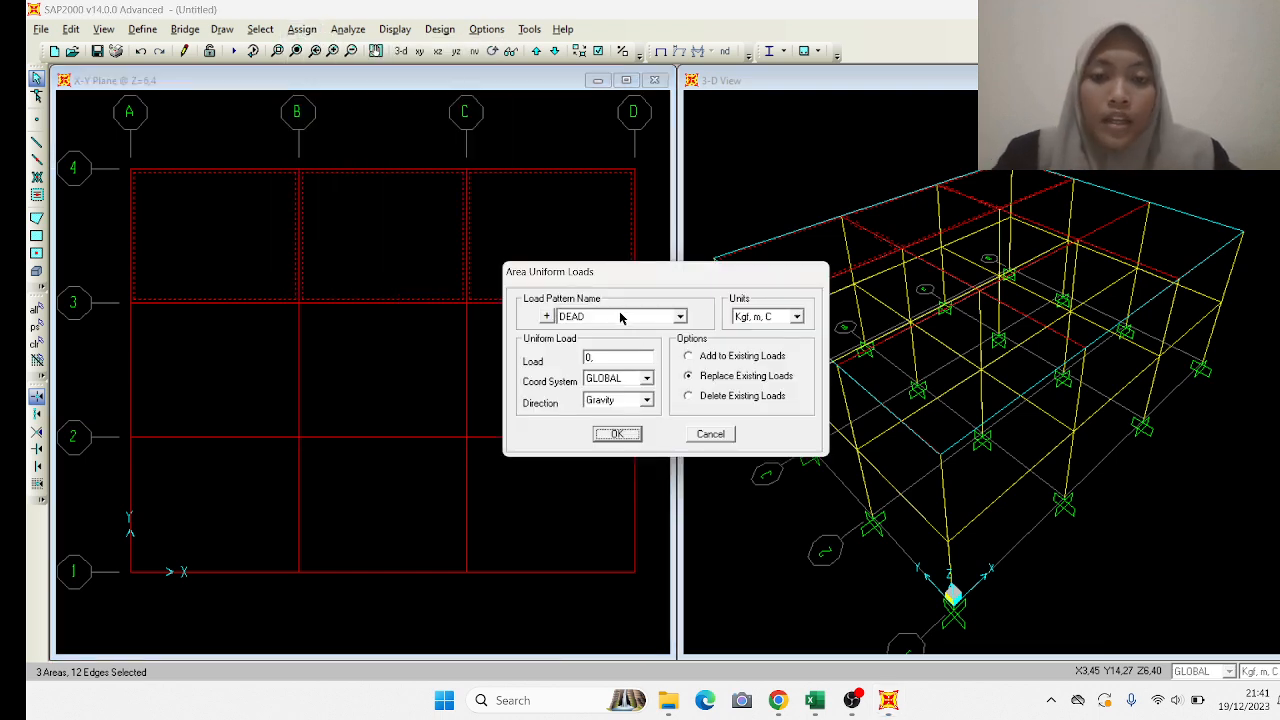
{"action": "mouse_move", "coordinate": [778, 700]}
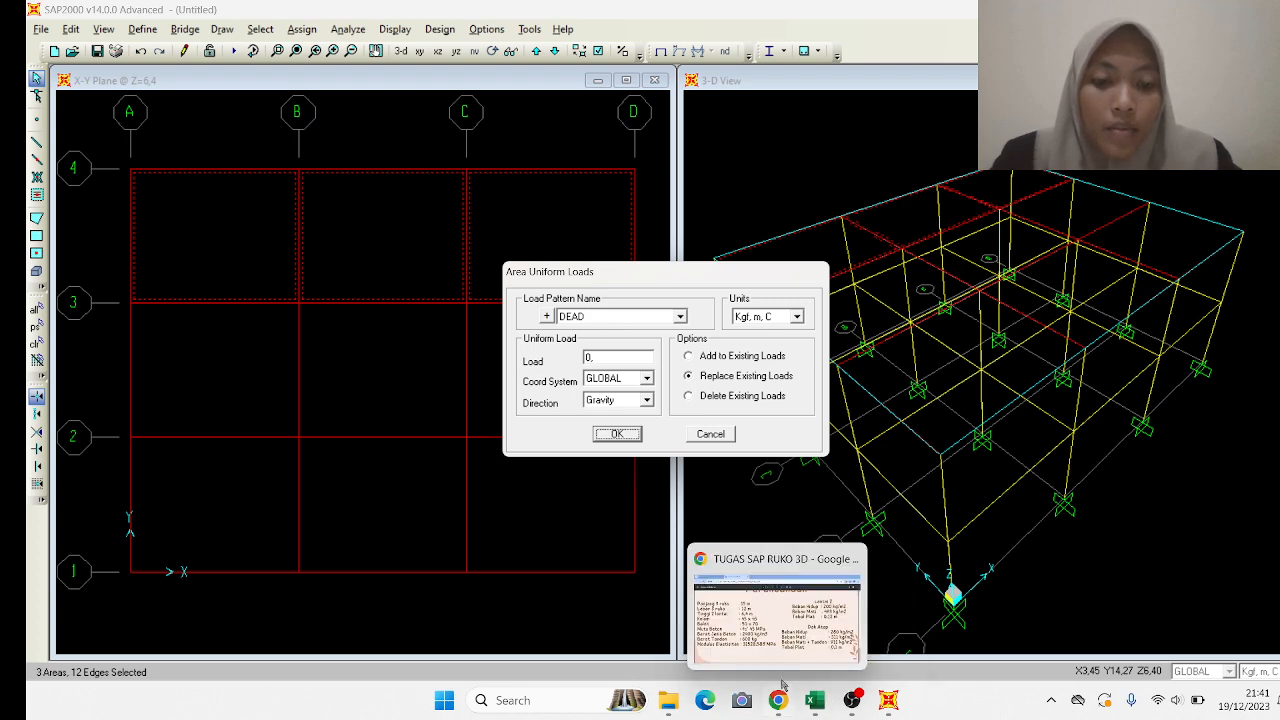
{"action": "left_click", "coordinate": [775, 635]}
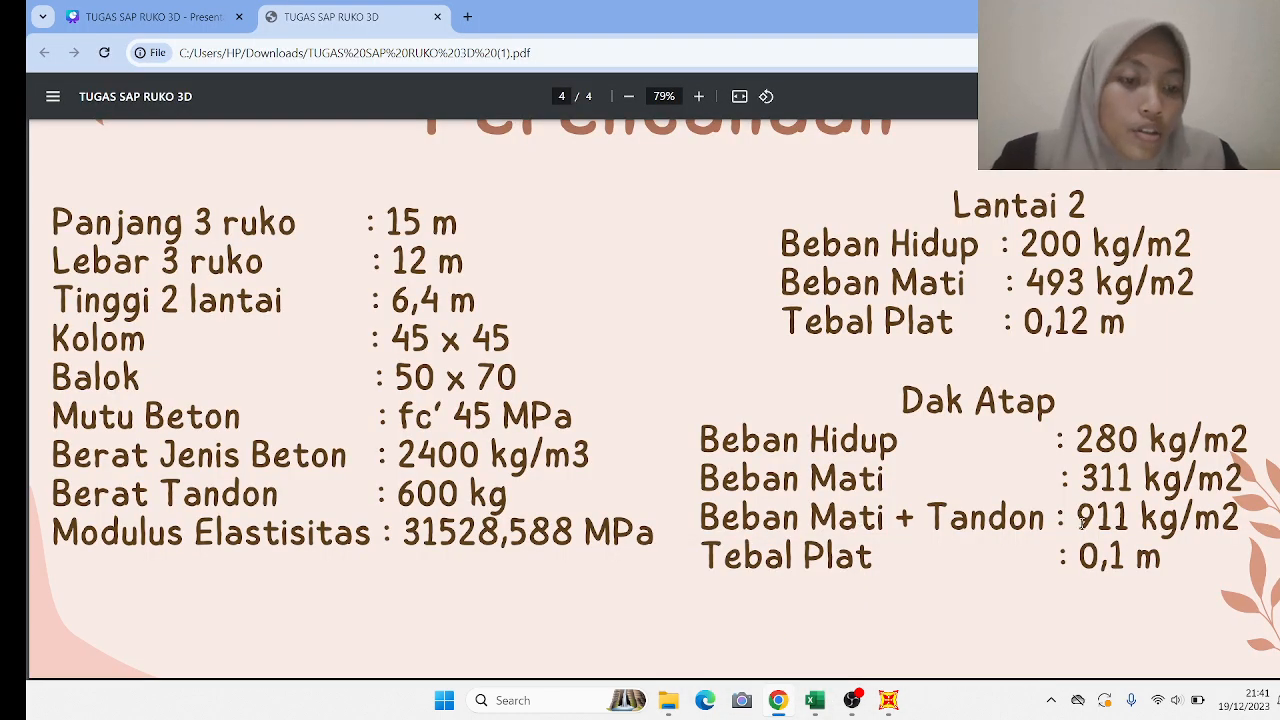
{"action": "mouse_move", "coordinate": [881, 700]}
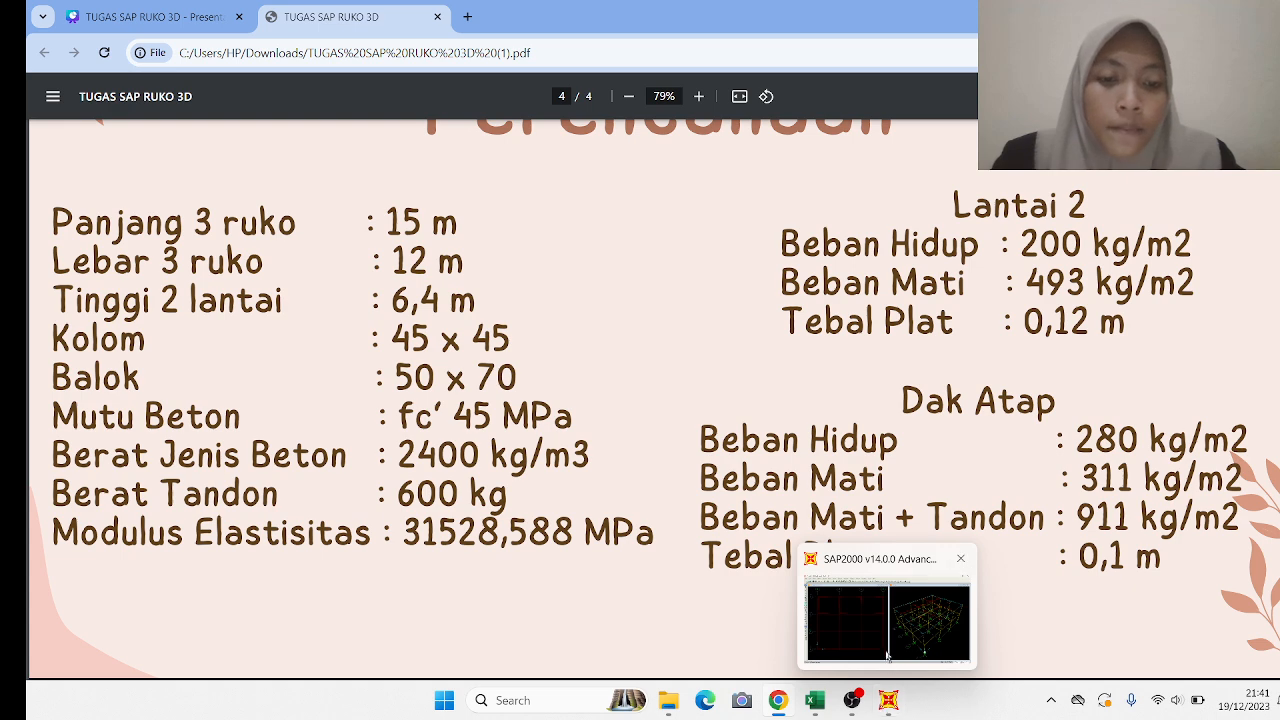
{"action": "left_click", "coordinate": [883, 640]}
{"action": "double_click", "coordinate": [631, 355]}
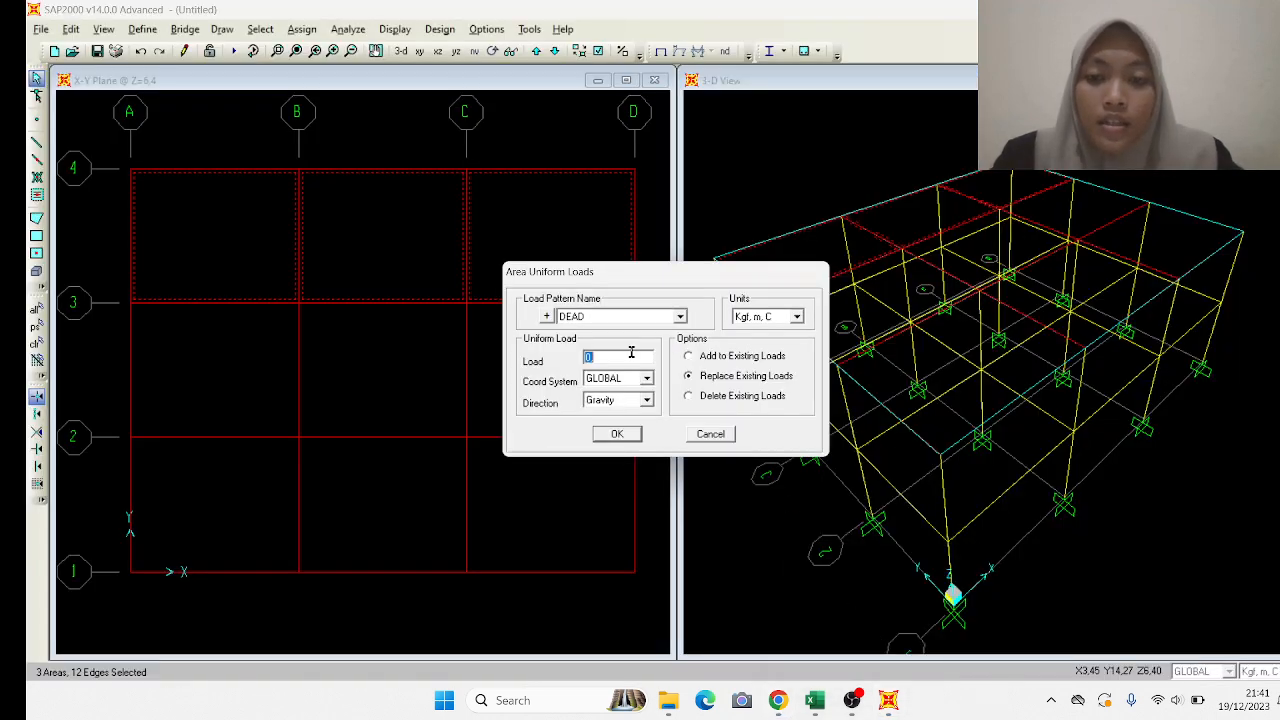
{"action": "type", "text": "911"}
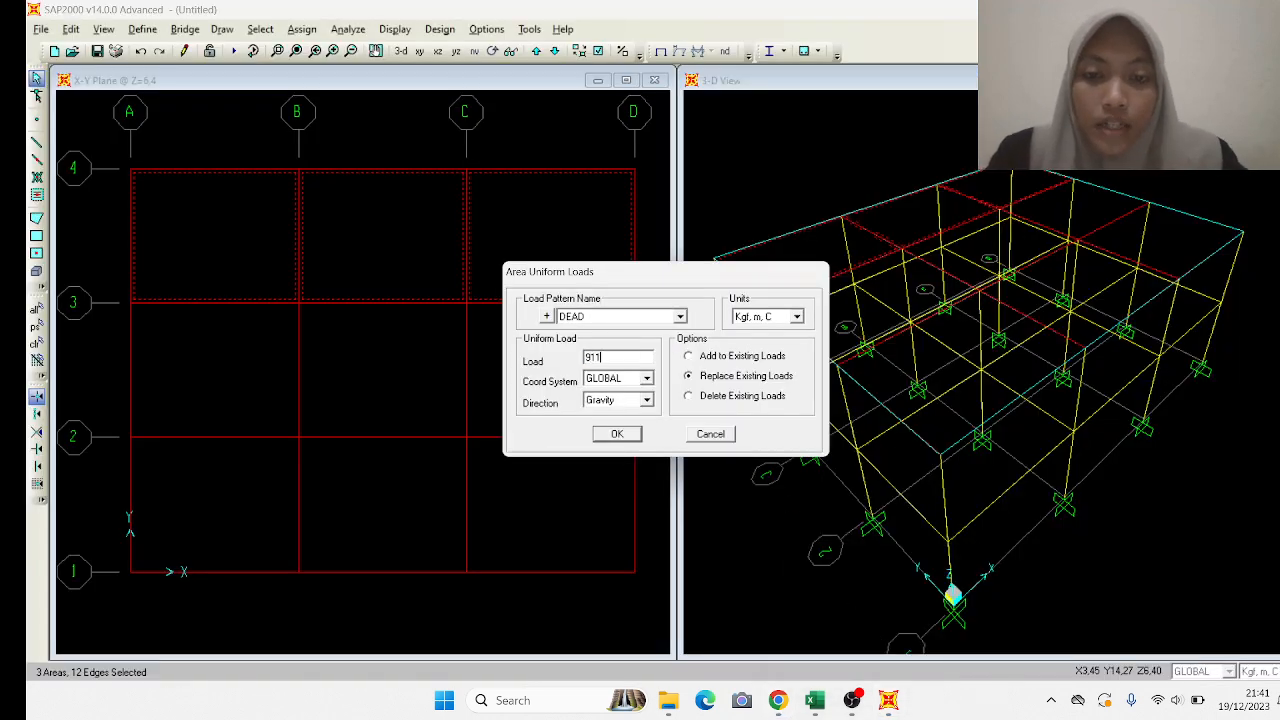
{"action": "left_click", "coordinate": [698, 358]}
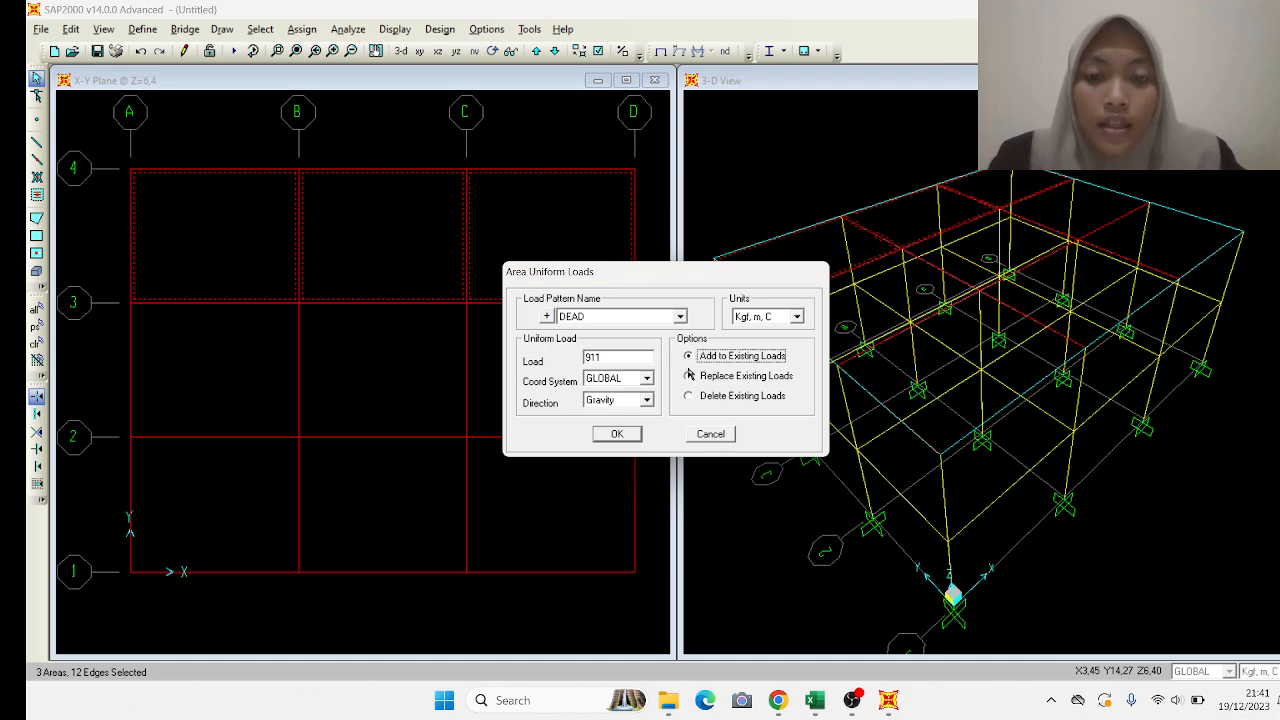
{"action": "left_click", "coordinate": [630, 434]}
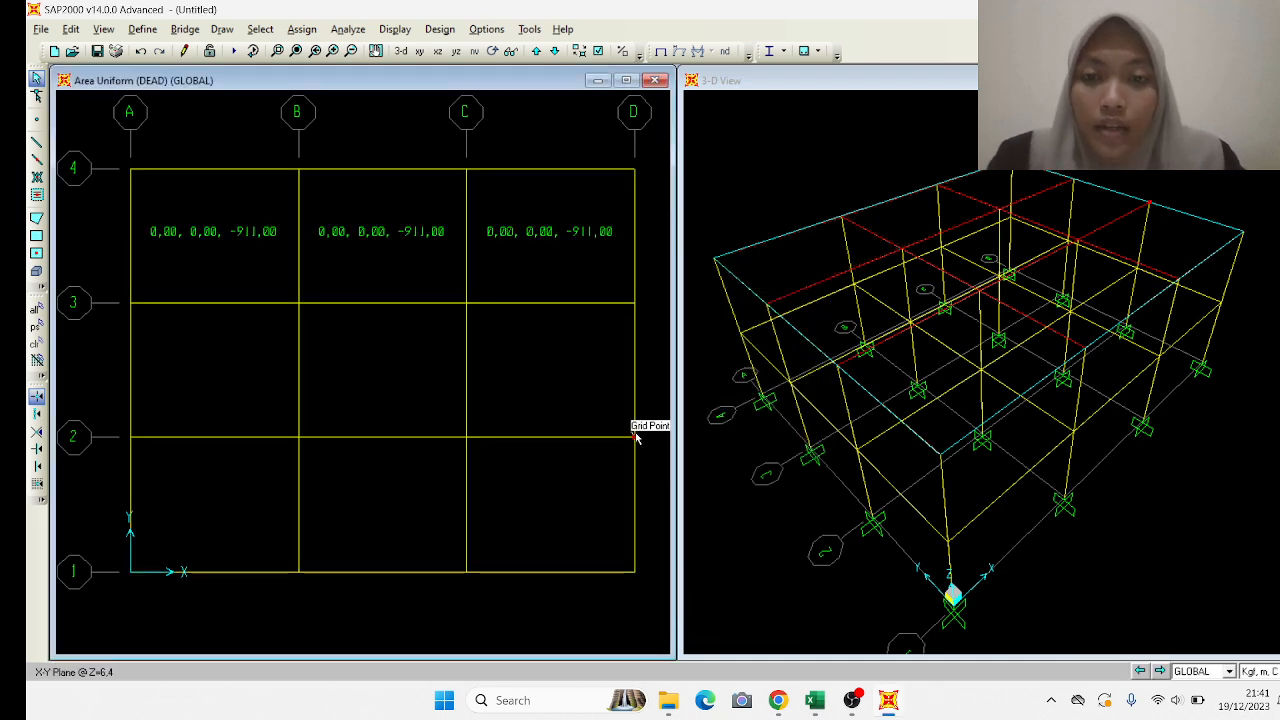
Assign a uniform shell DEAD load of 311 to the six roof slabs between grid lines 1 and 3, adding to existing loads, per the design-data PDF.
{"action": "left_click", "coordinate": [223, 380]}
{"action": "left_click", "coordinate": [529, 358]}
{"action": "left_click", "coordinate": [424, 521]}
{"action": "left_click", "coordinate": [237, 509]}
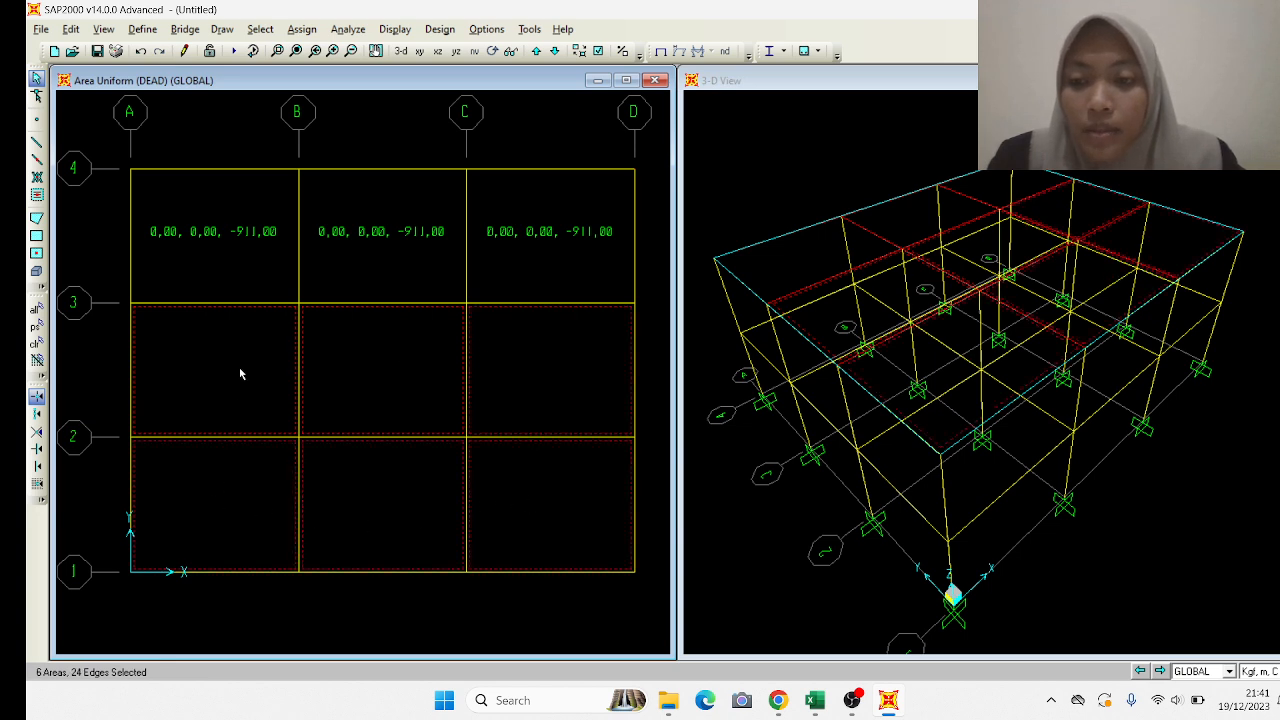
{"action": "left_click", "coordinate": [302, 29]}
{"action": "mouse_move", "coordinate": [349, 281]}
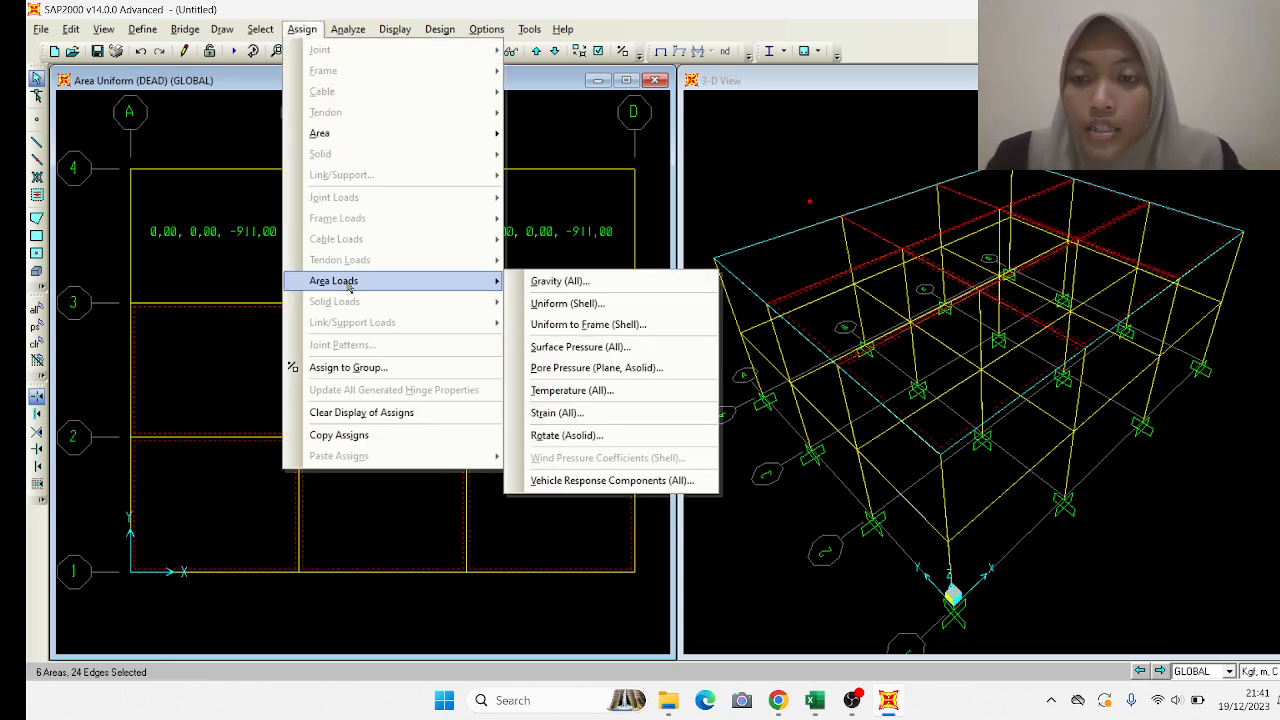
{"action": "left_click", "coordinate": [560, 303]}
{"action": "double_click", "coordinate": [644, 362]}
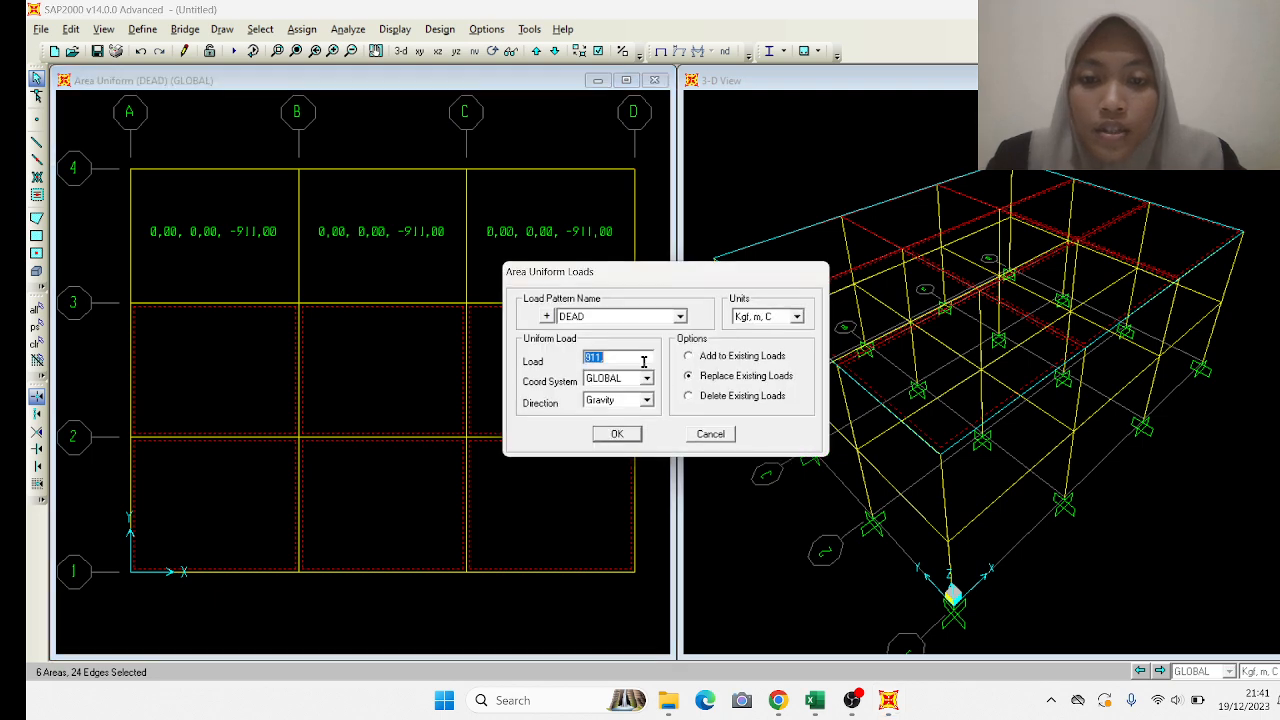
{"action": "mouse_move", "coordinate": [778, 700]}
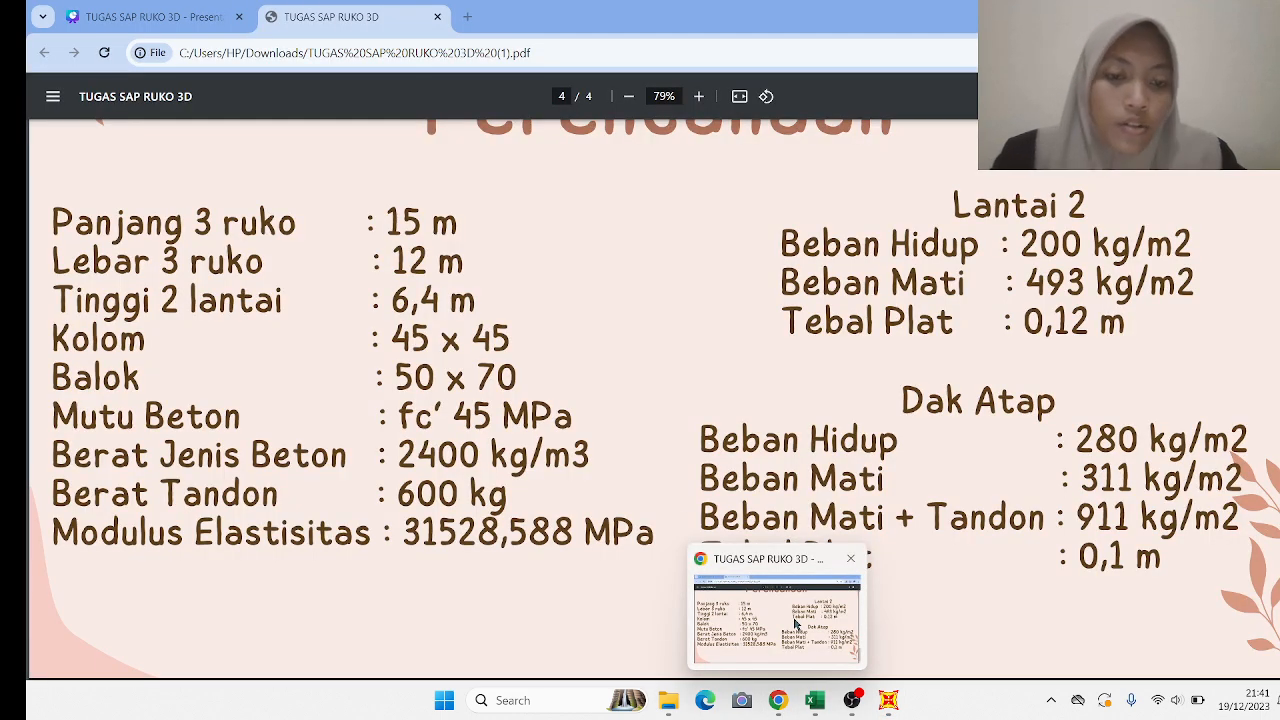
{"action": "left_click", "coordinate": [795, 624]}
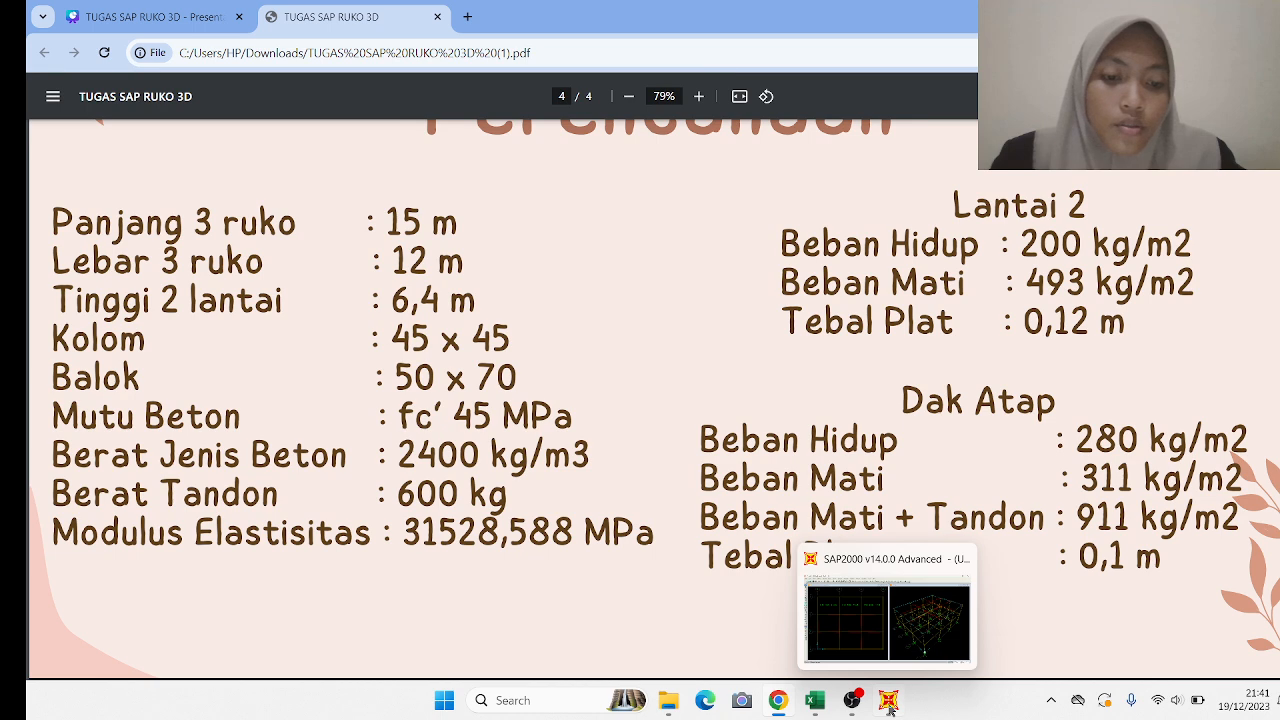
{"action": "left_click", "coordinate": [870, 665]}
{"action": "left_click", "coordinate": [619, 353]}
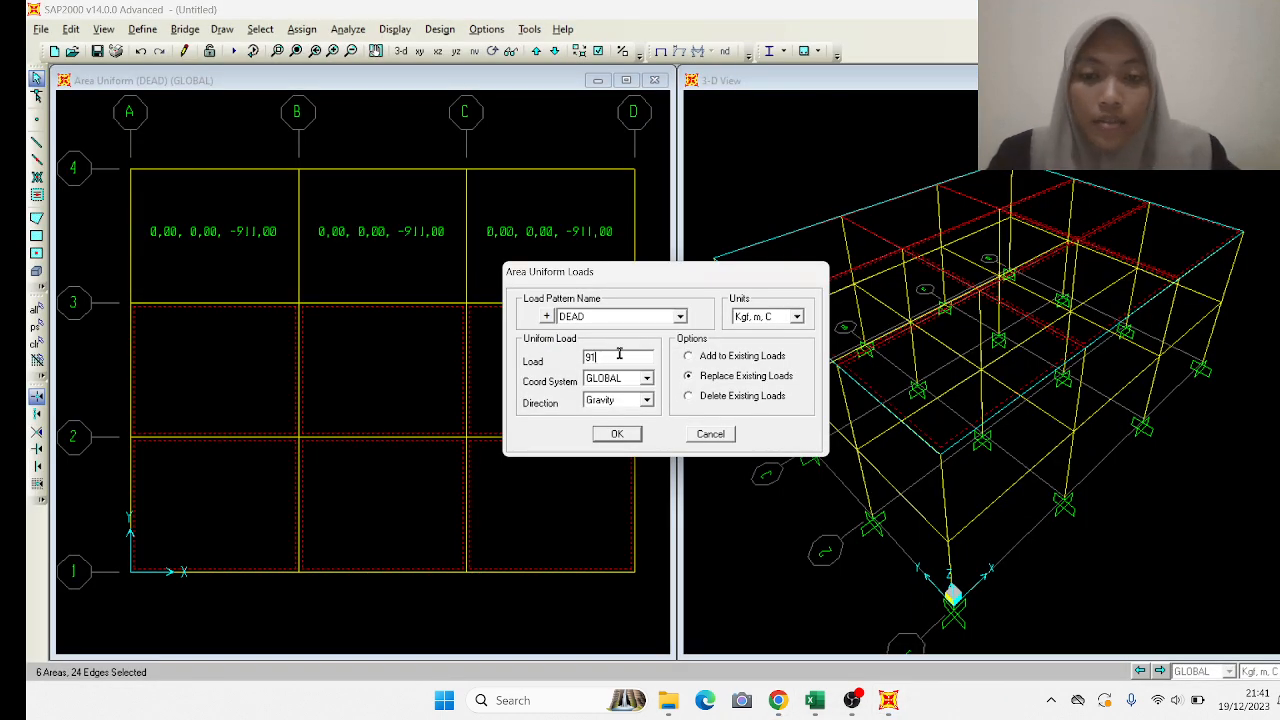
{"action": "type", "text": "311"}
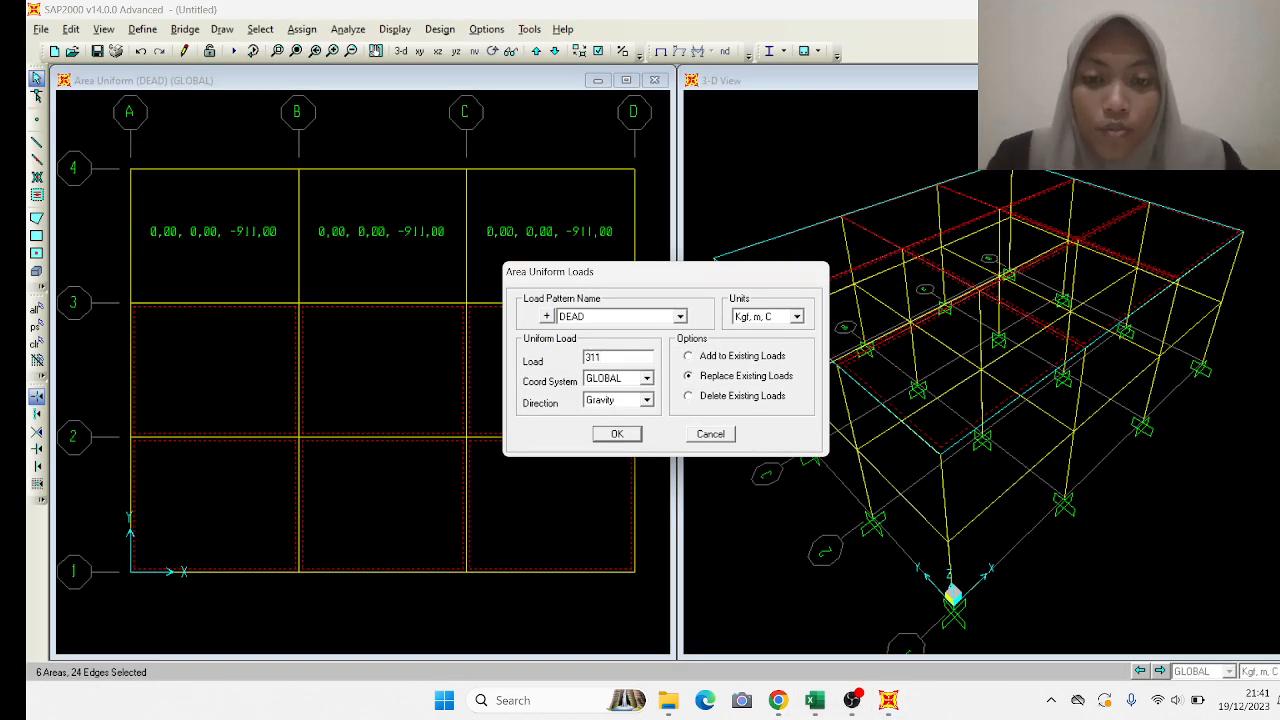
{"action": "left_click", "coordinate": [701, 358]}
{"action": "left_click", "coordinate": [617, 435]}
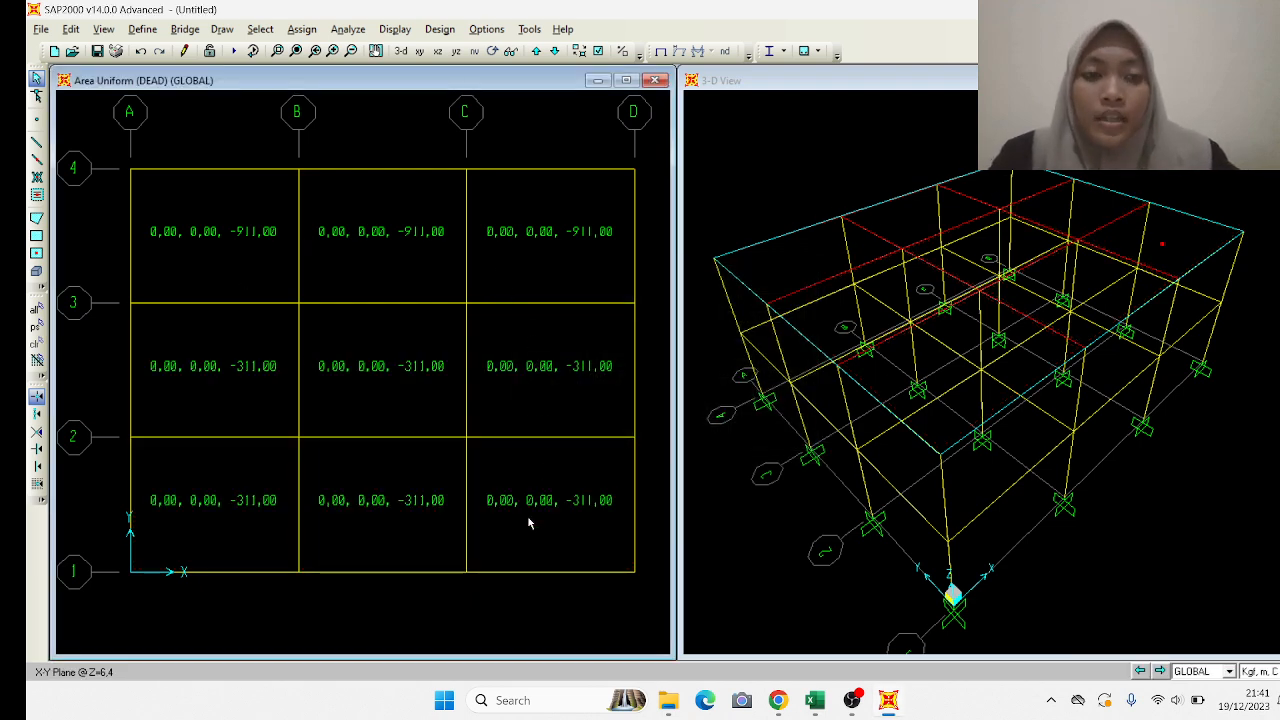
Assign a uniform shell HIDUP load of 280 to all nine roof slabs, adding to existing loads, per the design-data PDF.
{"action": "left_click", "coordinate": [255, 259]}
{"action": "left_click", "coordinate": [341, 251]}
{"action": "left_click", "coordinate": [570, 250]}
{"action": "left_click", "coordinate": [561, 348]}
{"action": "left_click", "coordinate": [413, 374]}
{"action": "left_click", "coordinate": [240, 343]}
{"action": "left_click", "coordinate": [216, 488]}
{"action": "left_click", "coordinate": [371, 514]}
{"action": "left_click", "coordinate": [483, 511]}
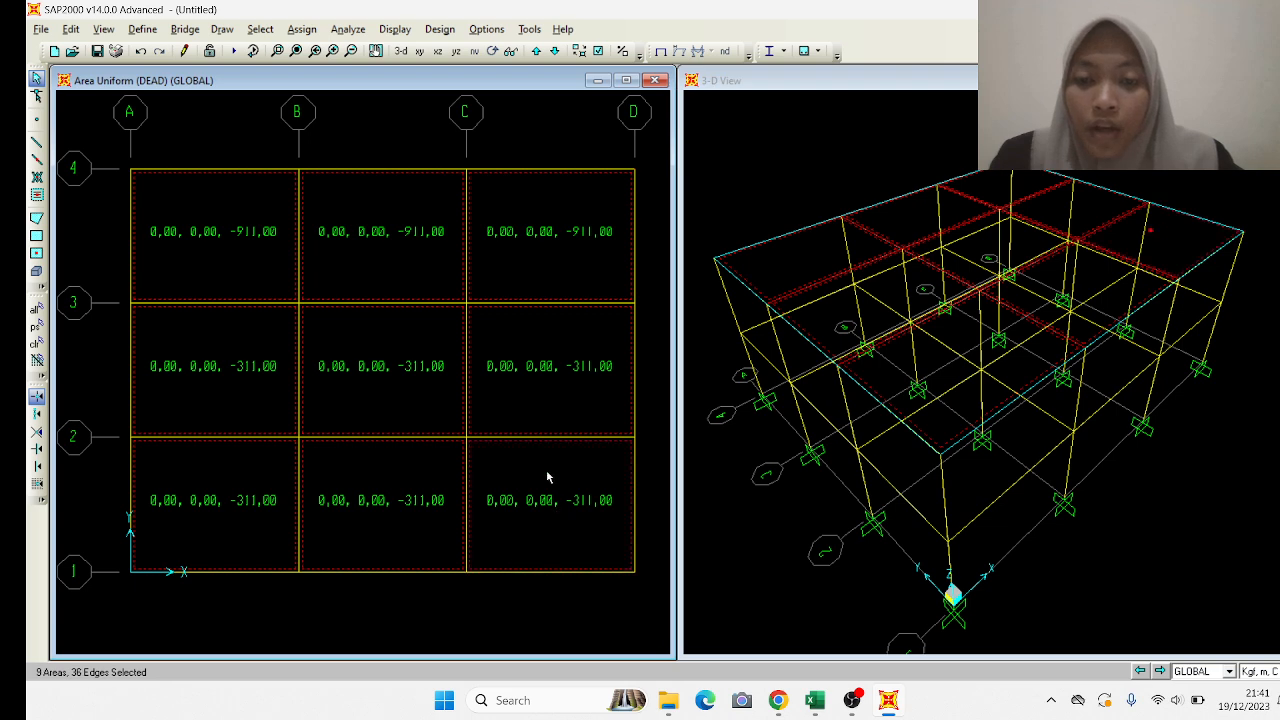
{"action": "left_click", "coordinate": [301, 28]}
{"action": "mouse_move", "coordinate": [370, 288]}
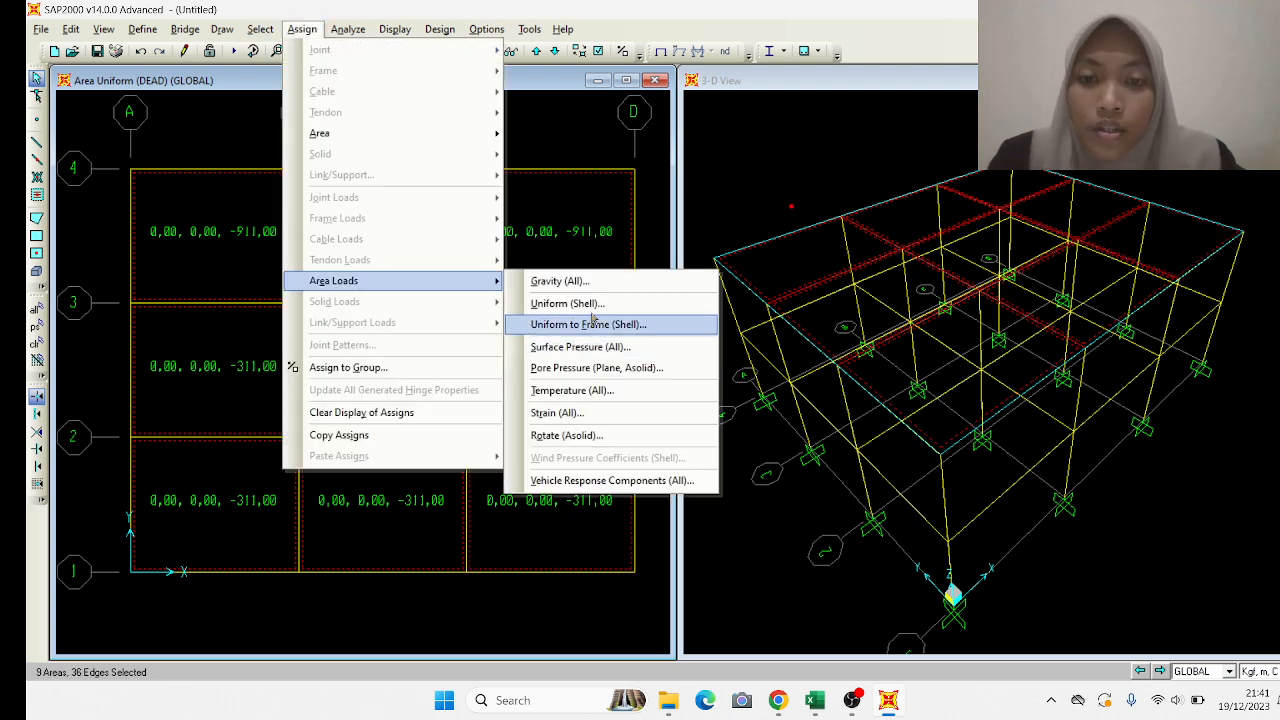
{"action": "left_click", "coordinate": [580, 303]}
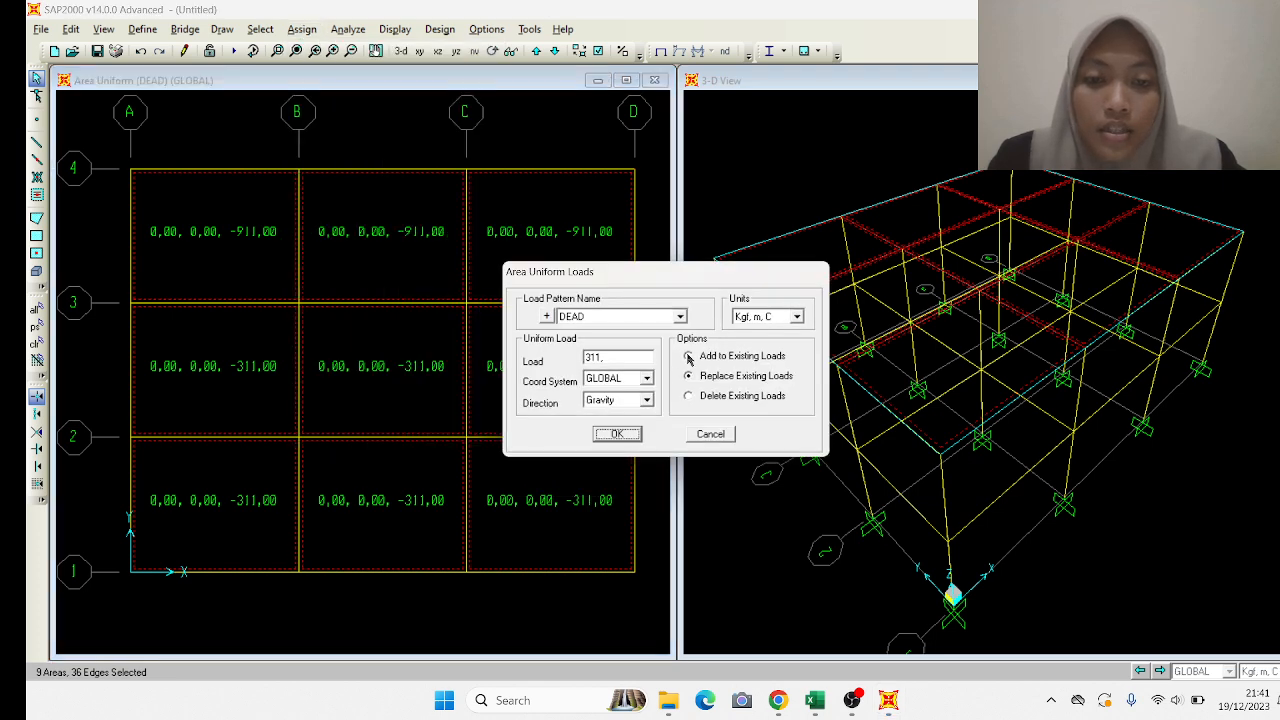
{"action": "left_click", "coordinate": [688, 357]}
{"action": "mouse_move", "coordinate": [778, 700]}
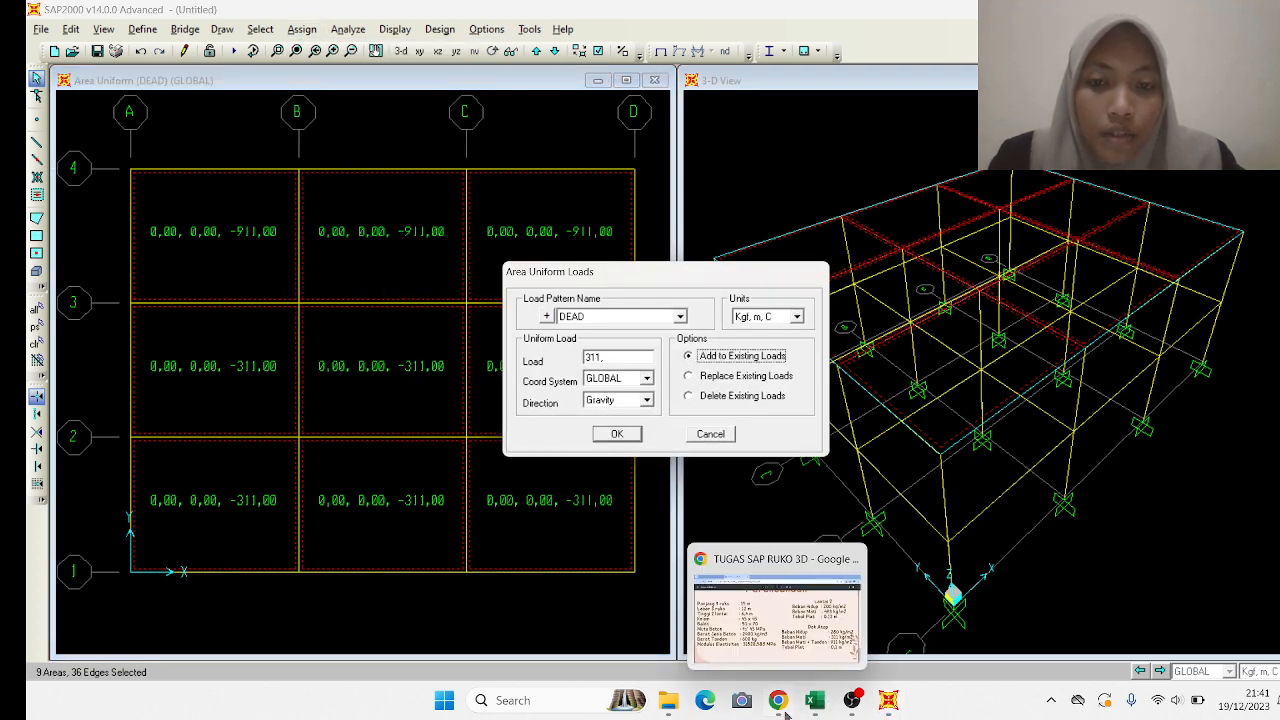
{"action": "left_click", "coordinate": [810, 636]}
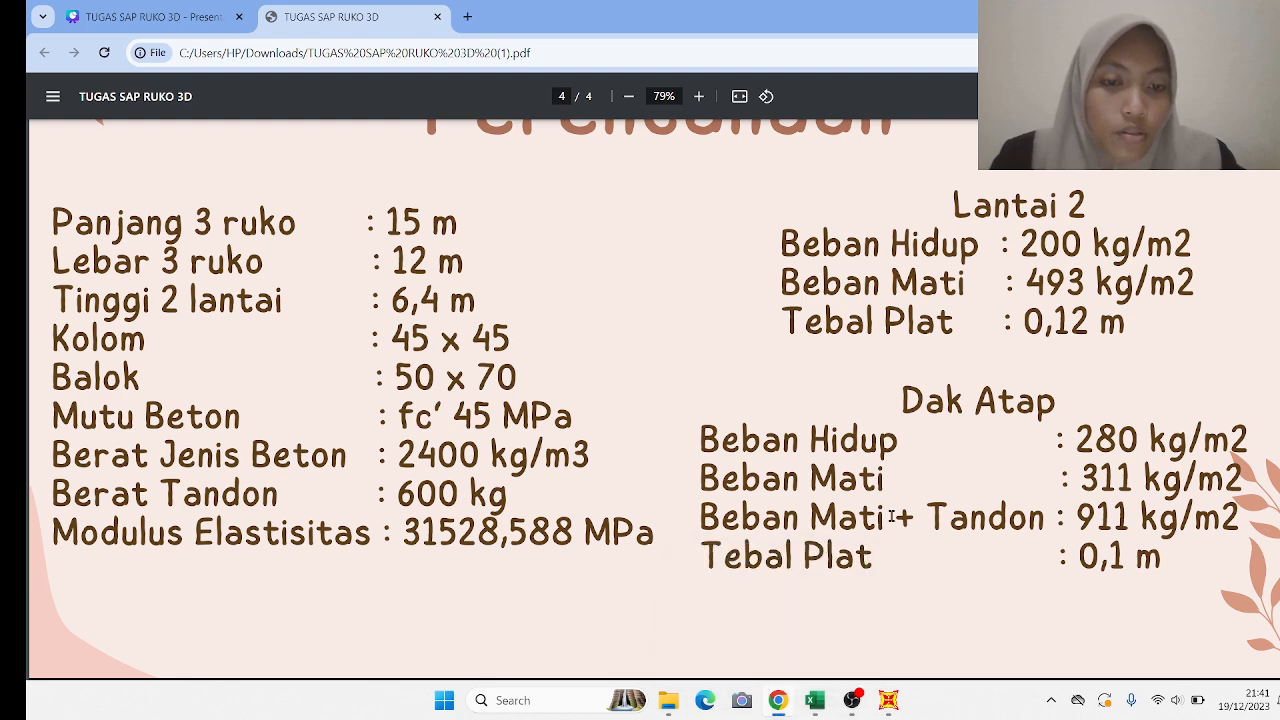
{"action": "mouse_move", "coordinate": [888, 700]}
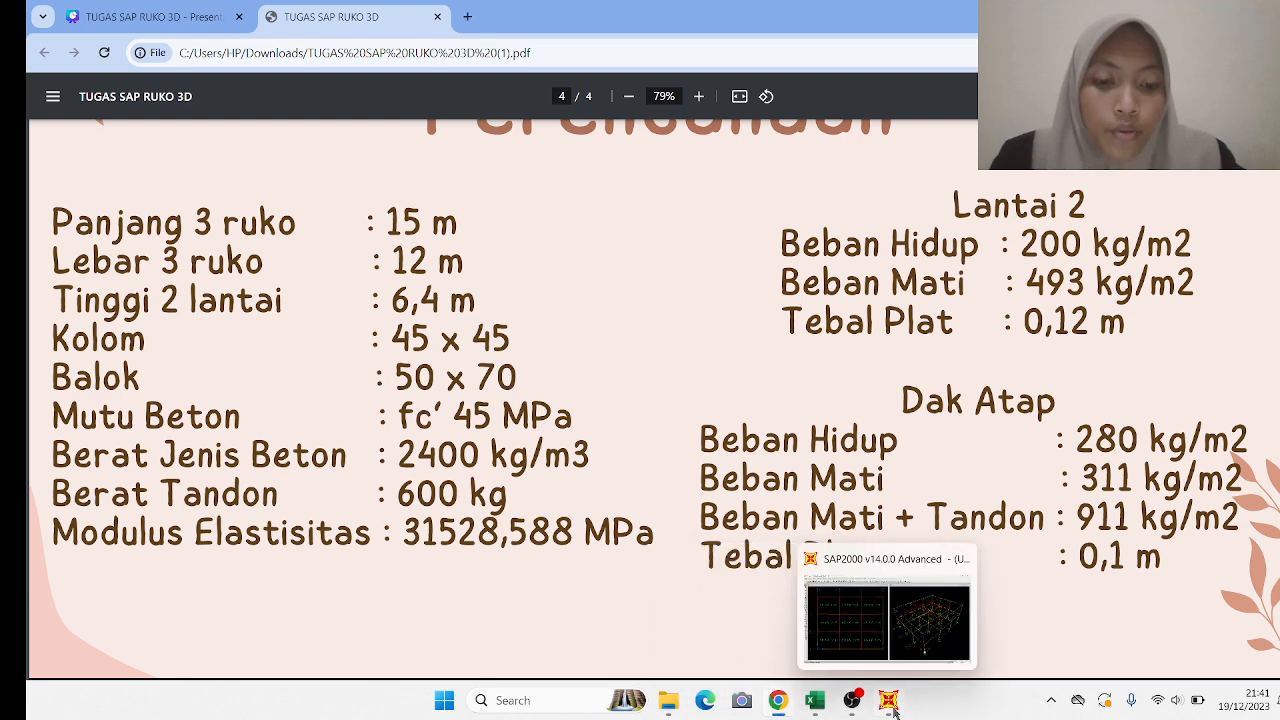
{"action": "left_click", "coordinate": [885, 650]}
{"action": "double_click", "coordinate": [637, 357]}
{"action": "key", "text": "BackSpace"}
{"action": "type", "text": "289"}
{"action": "type", "text": "0"}
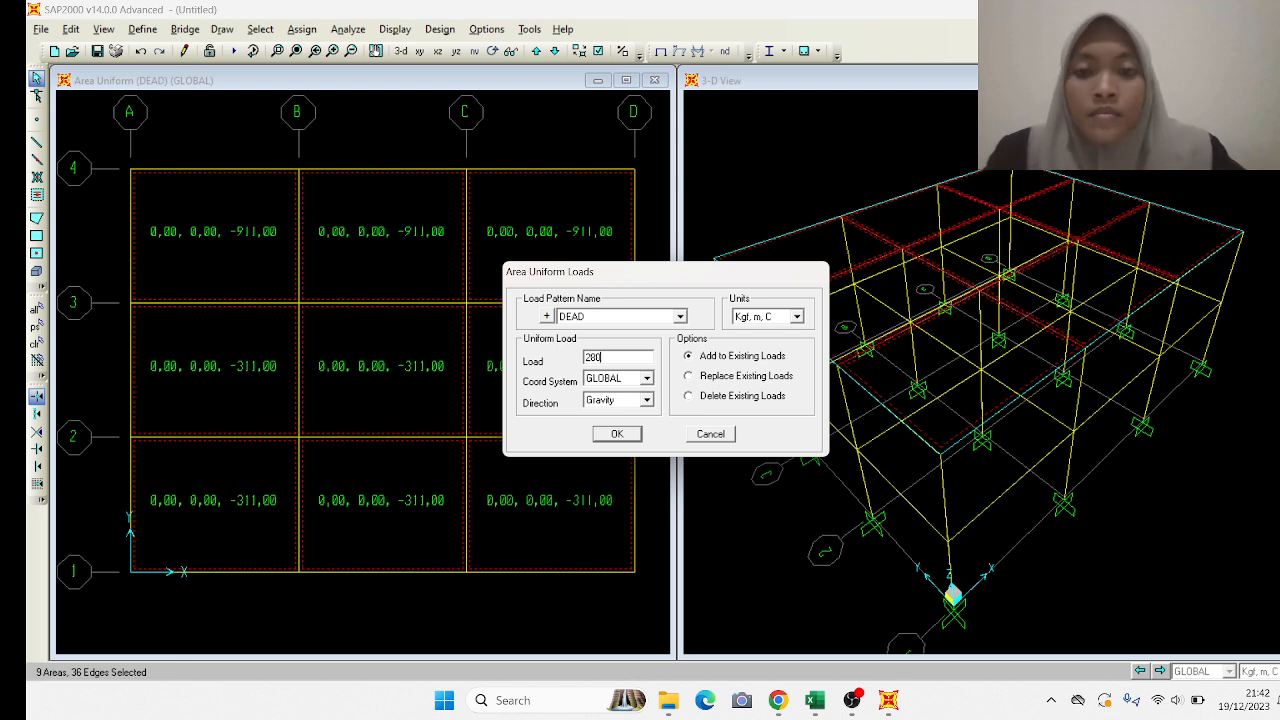
{"action": "left_click", "coordinate": [649, 319]}
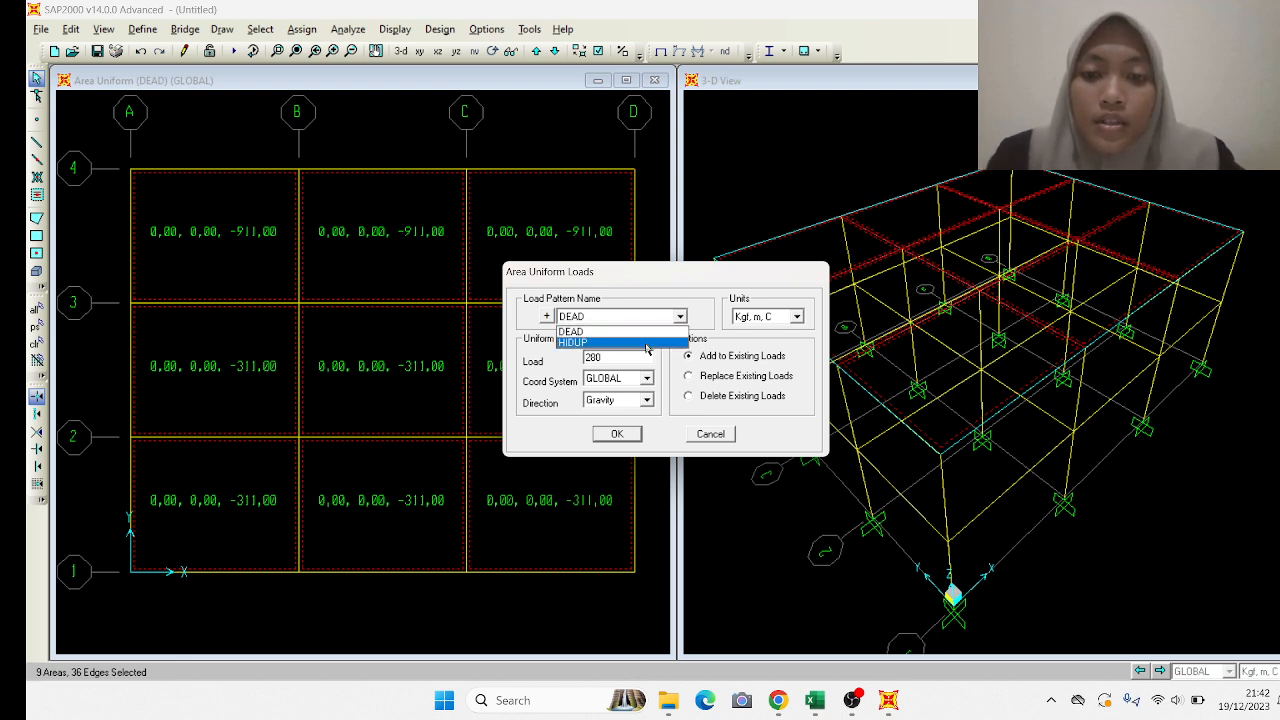
{"action": "left_click", "coordinate": [646, 343]}
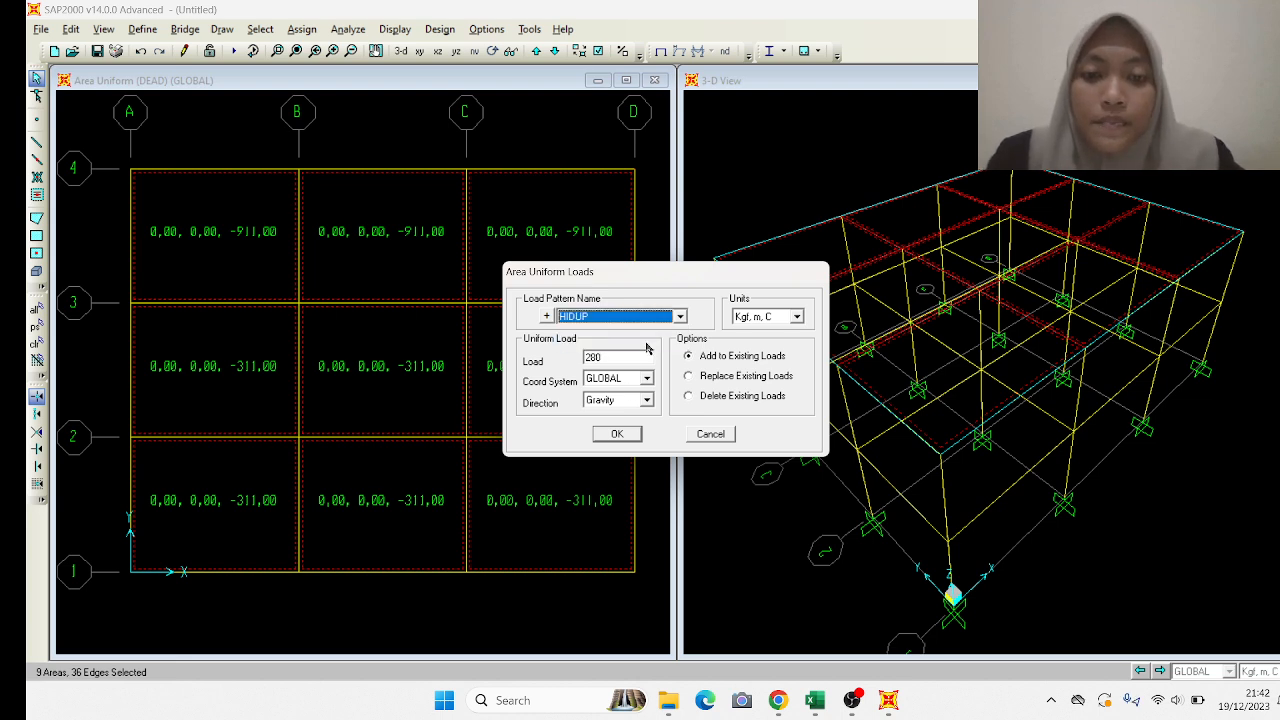
{"action": "left_click", "coordinate": [618, 434]}
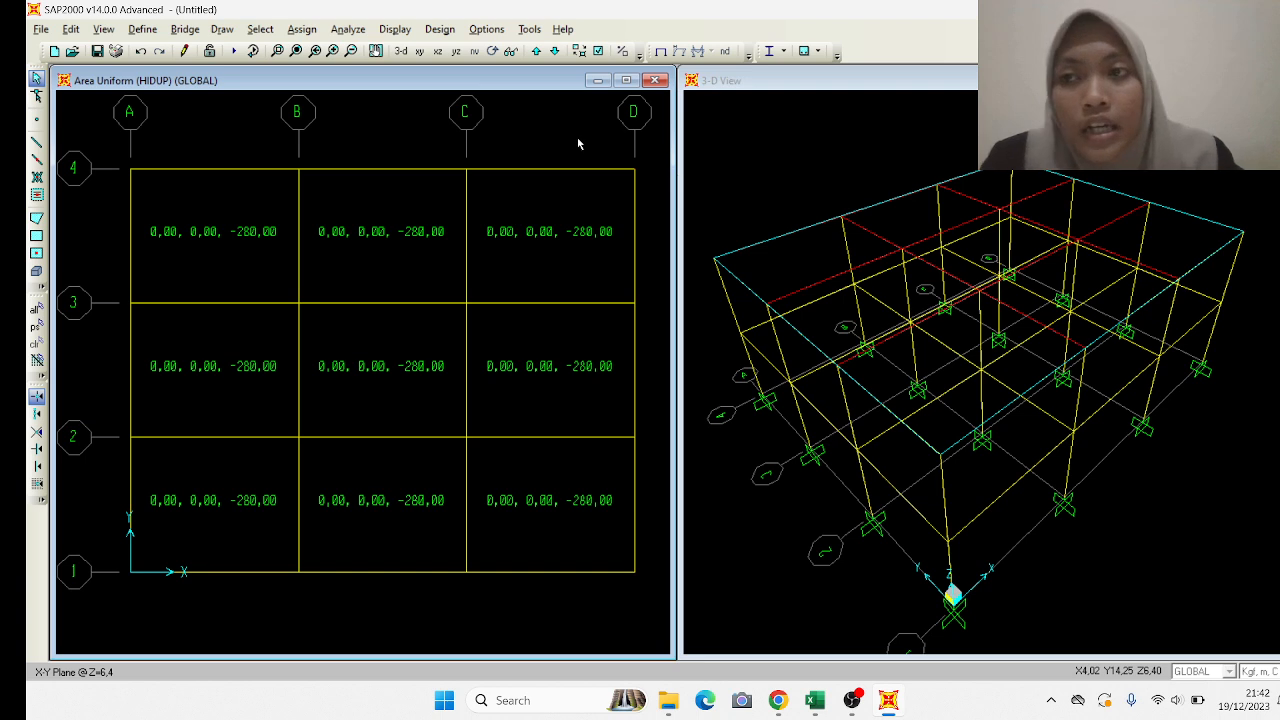
Draw rectangular P 12 slabs on the Z=3,2 plane in the three bays between grid lines 3 and 4.
{"action": "left_click", "coordinate": [555, 51]}
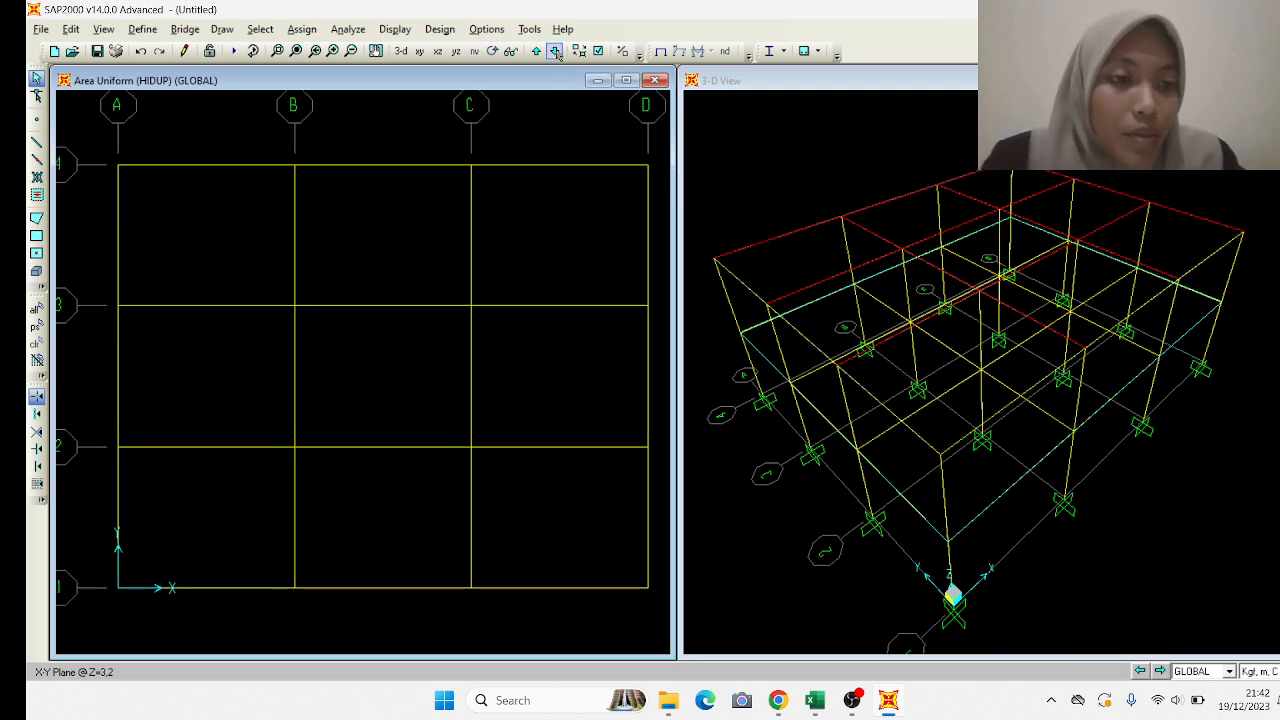
{"action": "left_click", "coordinate": [36, 235]}
{"action": "left_click", "coordinate": [745, 330]}
{"action": "left_click", "coordinate": [770, 331]}
{"action": "left_click", "coordinate": [760, 354]}
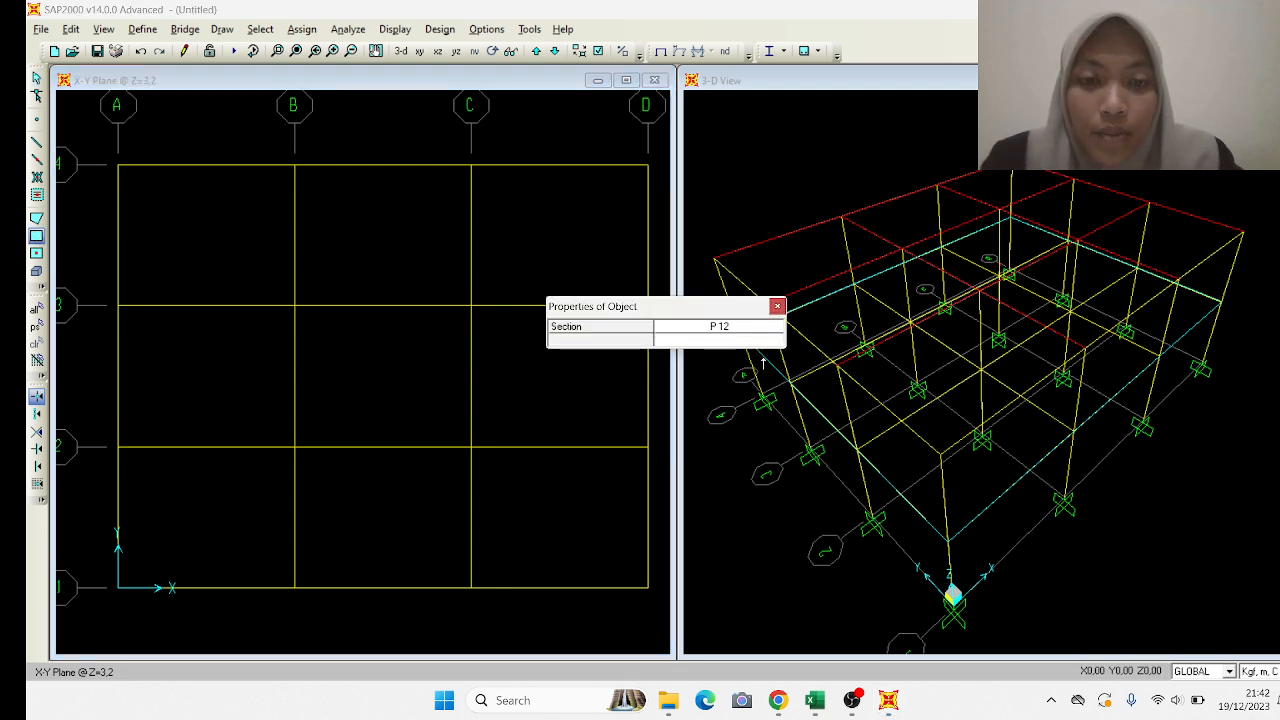
{"action": "left_click", "coordinate": [777, 306]}
{"action": "left_click", "coordinate": [120, 166]}
{"action": "left_click", "coordinate": [296, 305]}
{"action": "left_click", "coordinate": [296, 166]}
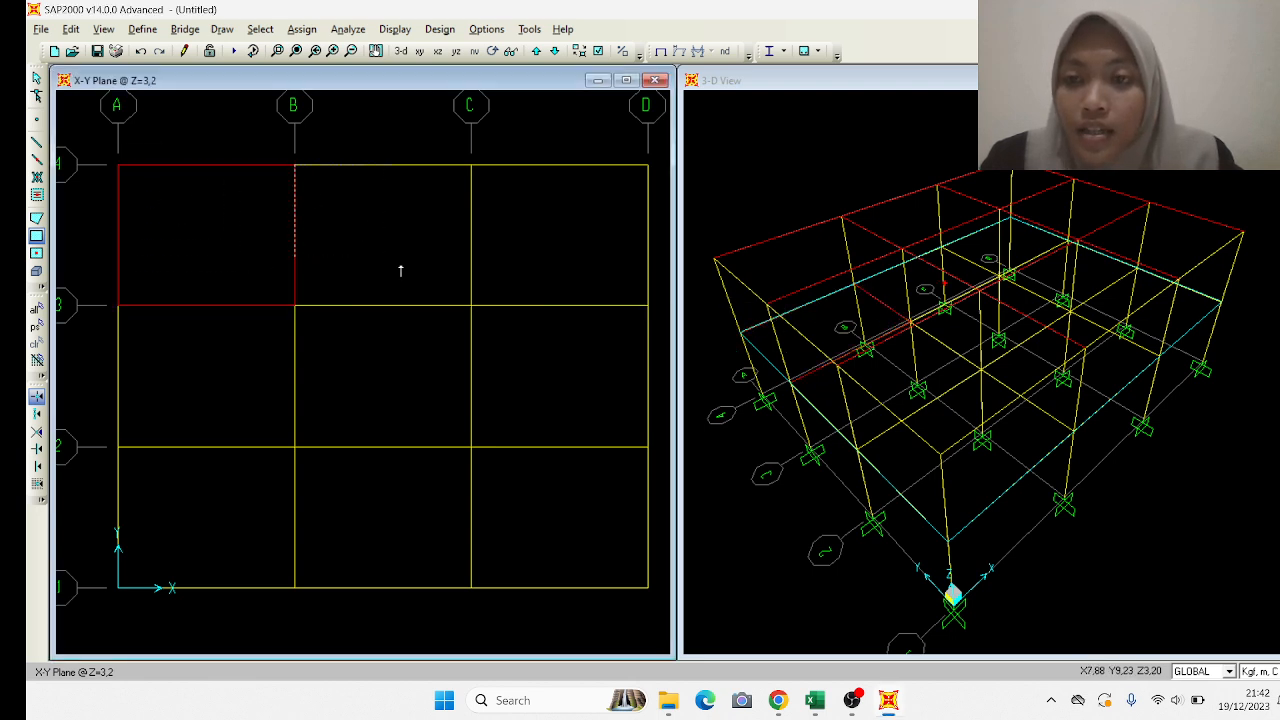
{"action": "left_click", "coordinate": [471, 305]}
{"action": "left_click", "coordinate": [471, 166]}
{"action": "left_click", "coordinate": [640, 304]}
Draw rectangular P 12 slabs at Z=3,2 in the three bays between grid lines 2 and 3.
{"action": "left_click", "coordinate": [119, 305]}
{"action": "left_click", "coordinate": [295, 446]}
{"action": "left_click", "coordinate": [295, 305]}
{"action": "left_click", "coordinate": [471, 446]}
{"action": "left_click", "coordinate": [471, 305]}
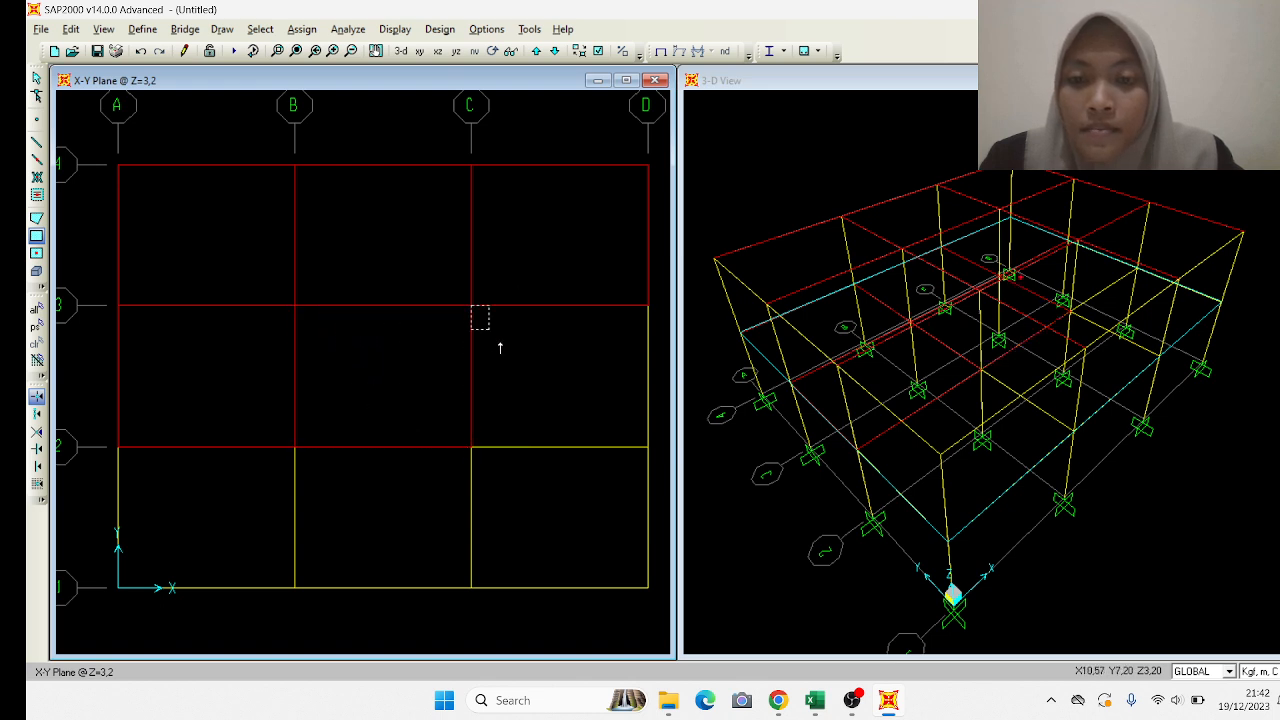
{"action": "left_click", "coordinate": [648, 446]}
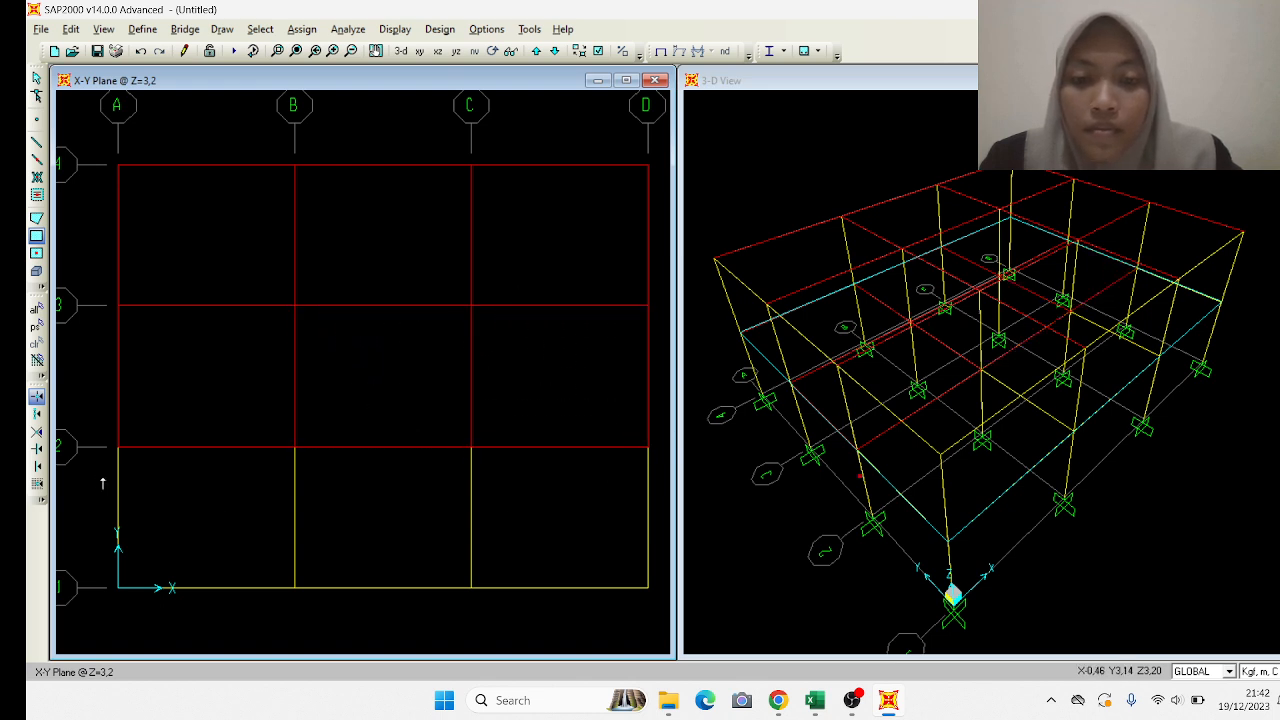
Draw rectangular P 12 slabs at Z=3,2 in the three bays between grid lines 1 and 2 and finish area drawing.
{"action": "left_click", "coordinate": [118, 447]}
{"action": "left_click", "coordinate": [295, 587]}
{"action": "left_click", "coordinate": [295, 447]}
{"action": "left_click", "coordinate": [470, 587]}
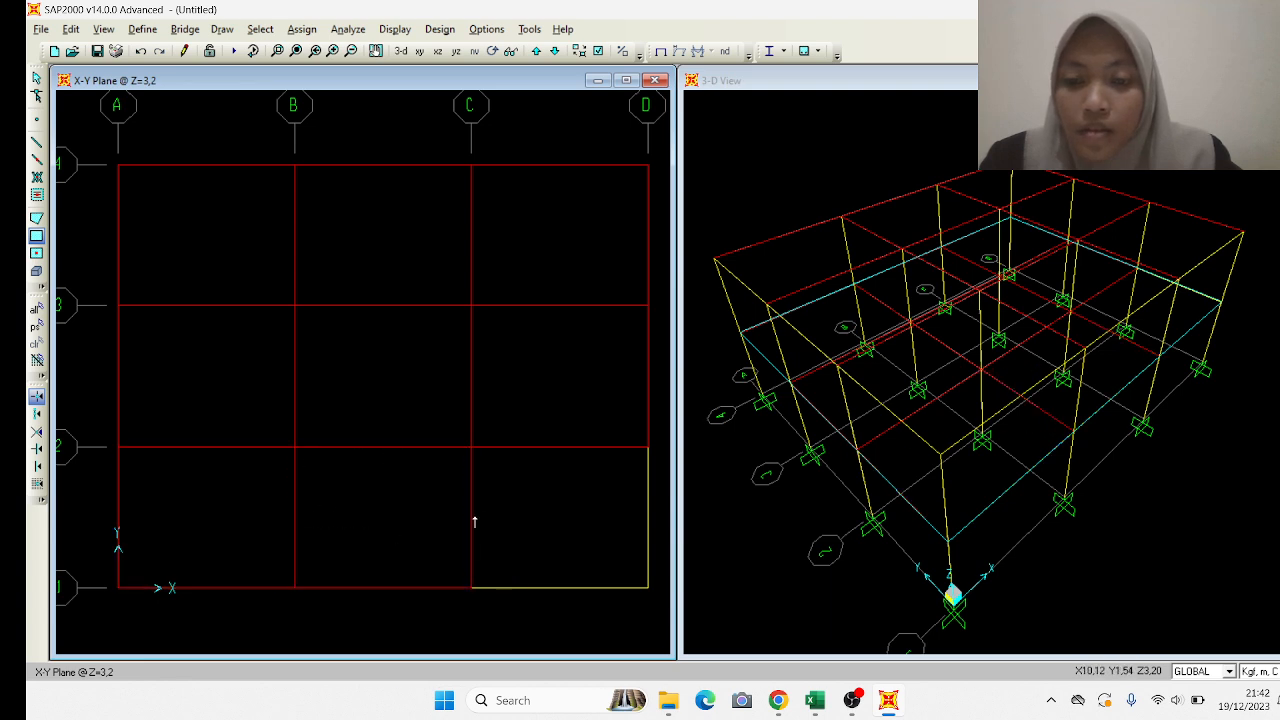
{"action": "left_click", "coordinate": [471, 447]}
{"action": "left_click", "coordinate": [648, 587]}
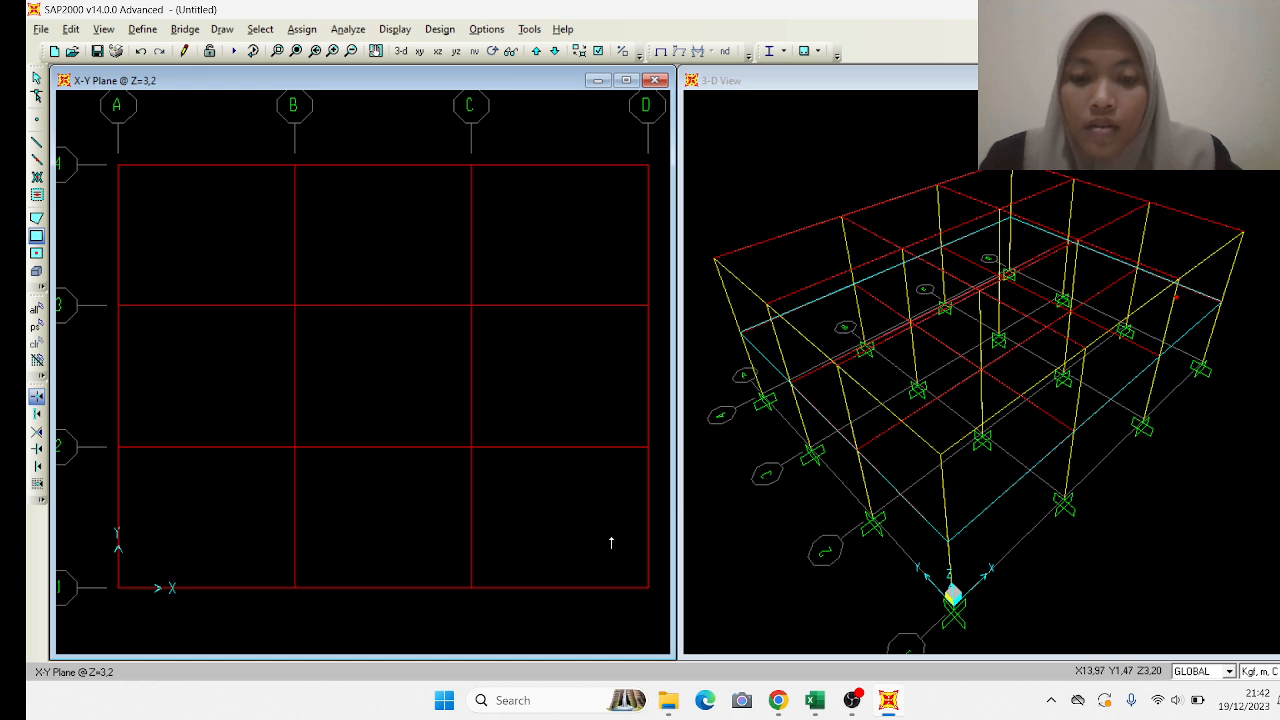
{"action": "key", "text": "Escape"}
{"action": "left_click", "coordinate": [229, 263]}
{"action": "left_click", "coordinate": [366, 246]}
{"action": "left_click", "coordinate": [546, 247]}
{"action": "left_click", "coordinate": [545, 353]}
{"action": "left_click", "coordinate": [297, 313]}
{"action": "key", "text": "Escape"}
Assign a uniform shell HIDUP load of 200 to all nine slabs at Z=3,2, adding to existing loads, per the design-data PDF.
{"action": "left_click", "coordinate": [206, 237]}
{"action": "left_click", "coordinate": [382, 251]}
{"action": "left_click", "coordinate": [541, 256]}
{"action": "left_click", "coordinate": [537, 367]}
{"action": "left_click", "coordinate": [385, 382]}
{"action": "left_click", "coordinate": [220, 385]}
{"action": "left_click", "coordinate": [215, 502]}
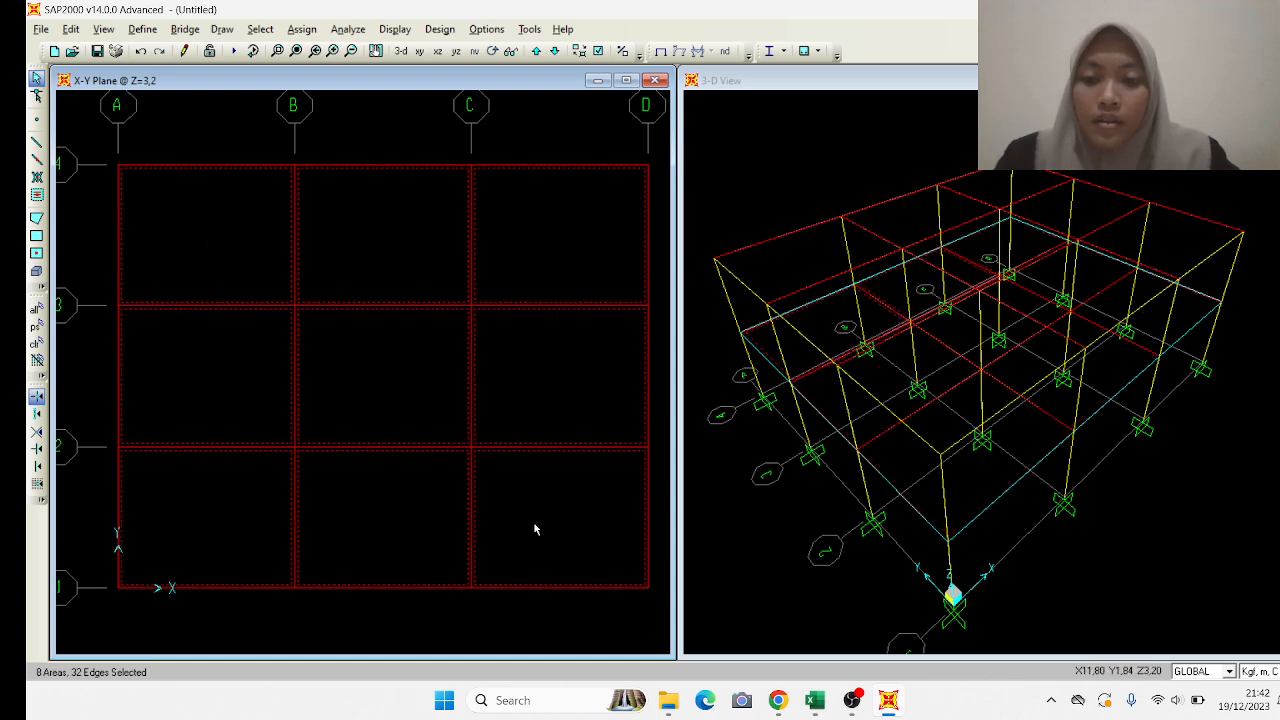
{"action": "left_click", "coordinate": [780, 705]}
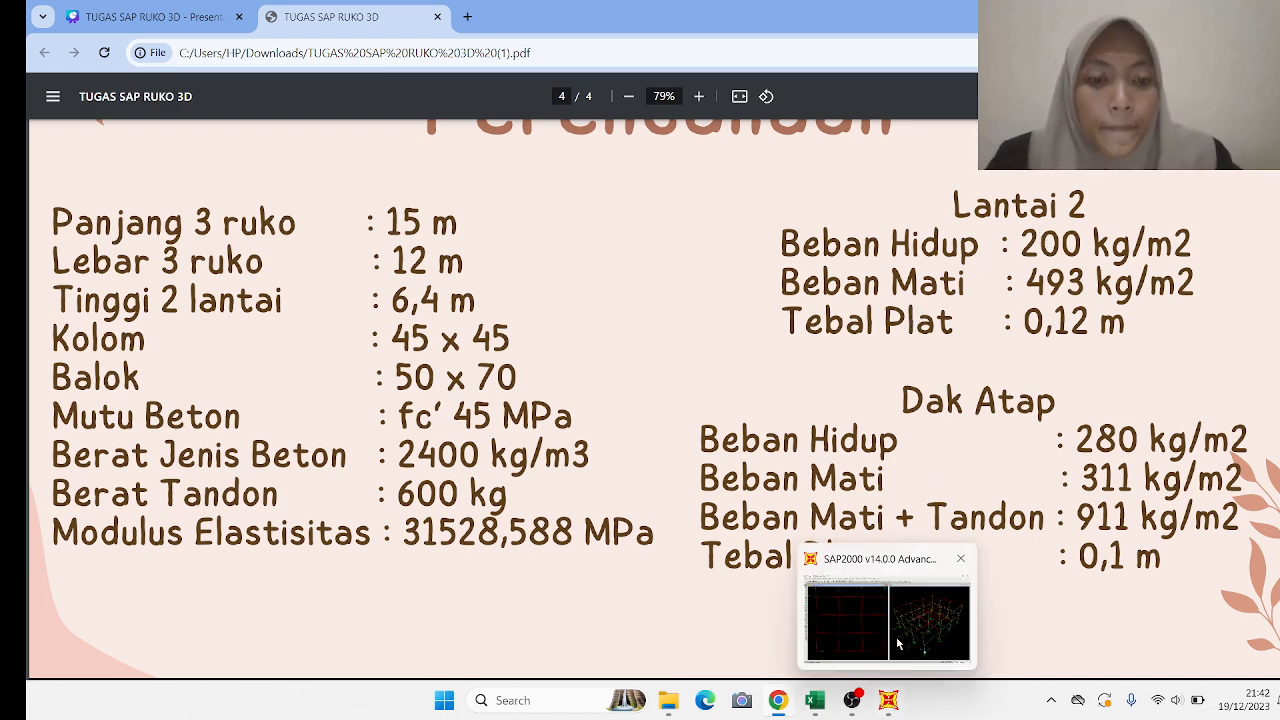
{"action": "left_click", "coordinate": [898, 625]}
{"action": "left_click", "coordinate": [301, 29]}
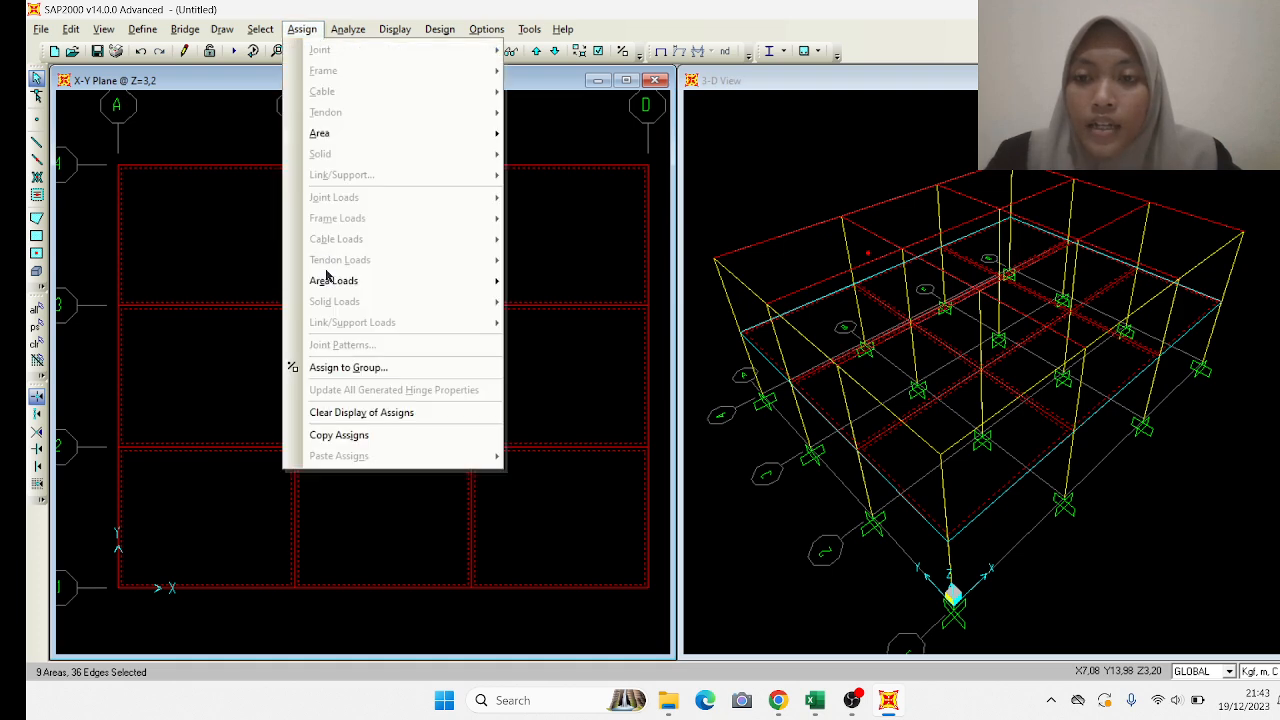
{"action": "mouse_move", "coordinate": [345, 281]}
{"action": "left_click", "coordinate": [568, 304]}
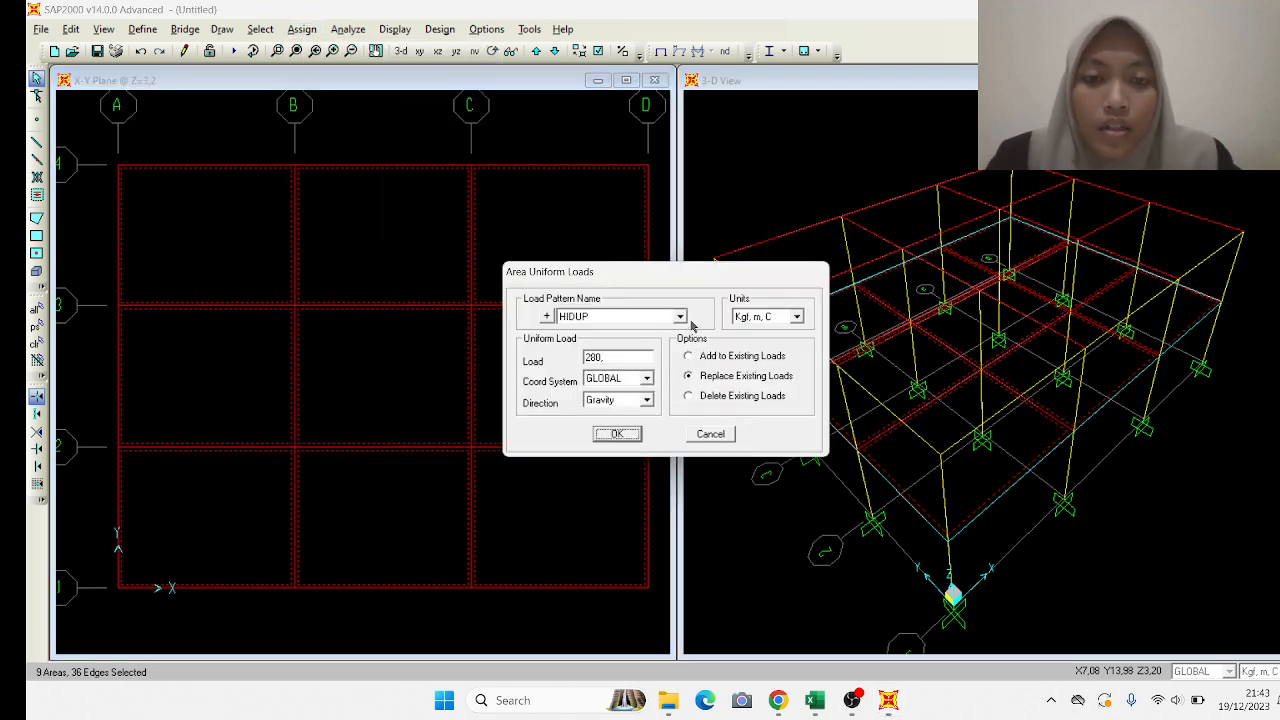
{"action": "double_click", "coordinate": [625, 356]}
{"action": "type", "text": "200"}
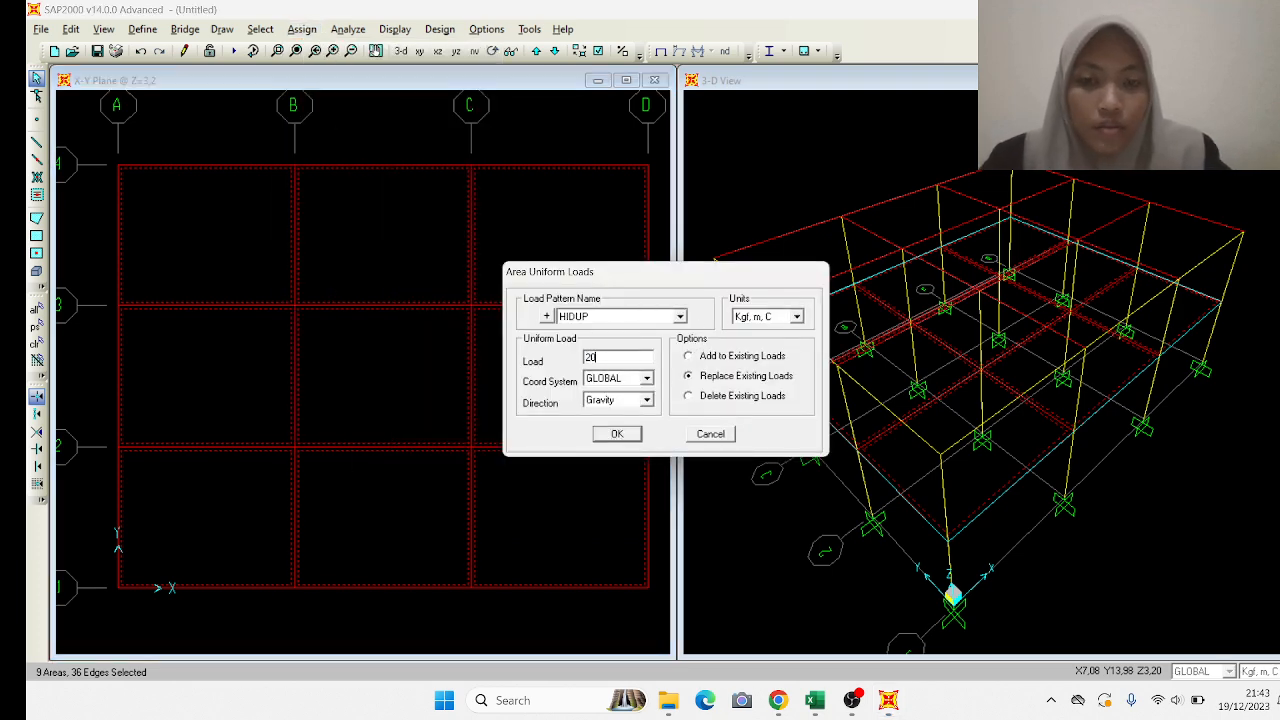
{"action": "left_click", "coordinate": [712, 357]}
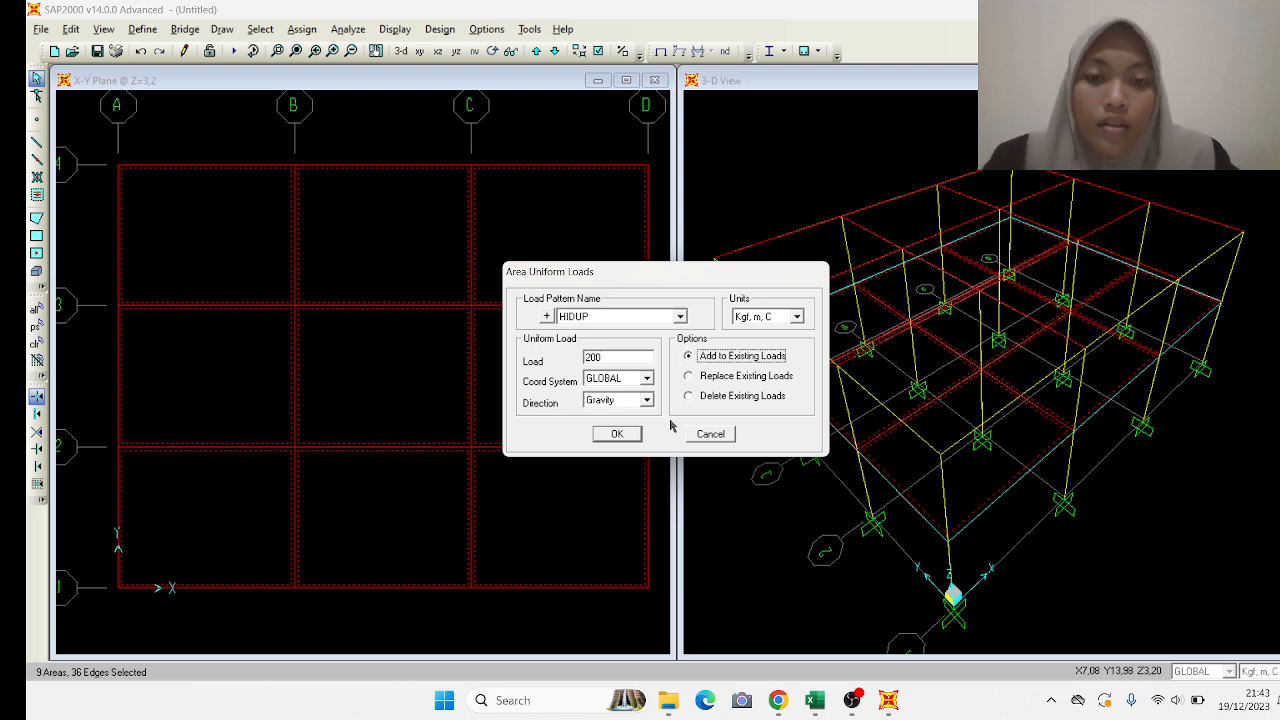
{"action": "left_click", "coordinate": [617, 434]}
Assign a uniform shell DEAD load of 493 to all nine slabs at Z=3,2, adding to existing loads, per the design-data PDF.
{"action": "left_click", "coordinate": [272, 255]}
{"action": "left_click", "coordinate": [377, 257]}
{"action": "left_click", "coordinate": [549, 243]}
{"action": "left_click", "coordinate": [503, 374]}
{"action": "left_click", "coordinate": [414, 382]}
{"action": "left_click", "coordinate": [288, 388]}
{"action": "left_click", "coordinate": [266, 520]}
{"action": "left_click", "coordinate": [373, 508]}
{"action": "left_click", "coordinate": [598, 514]}
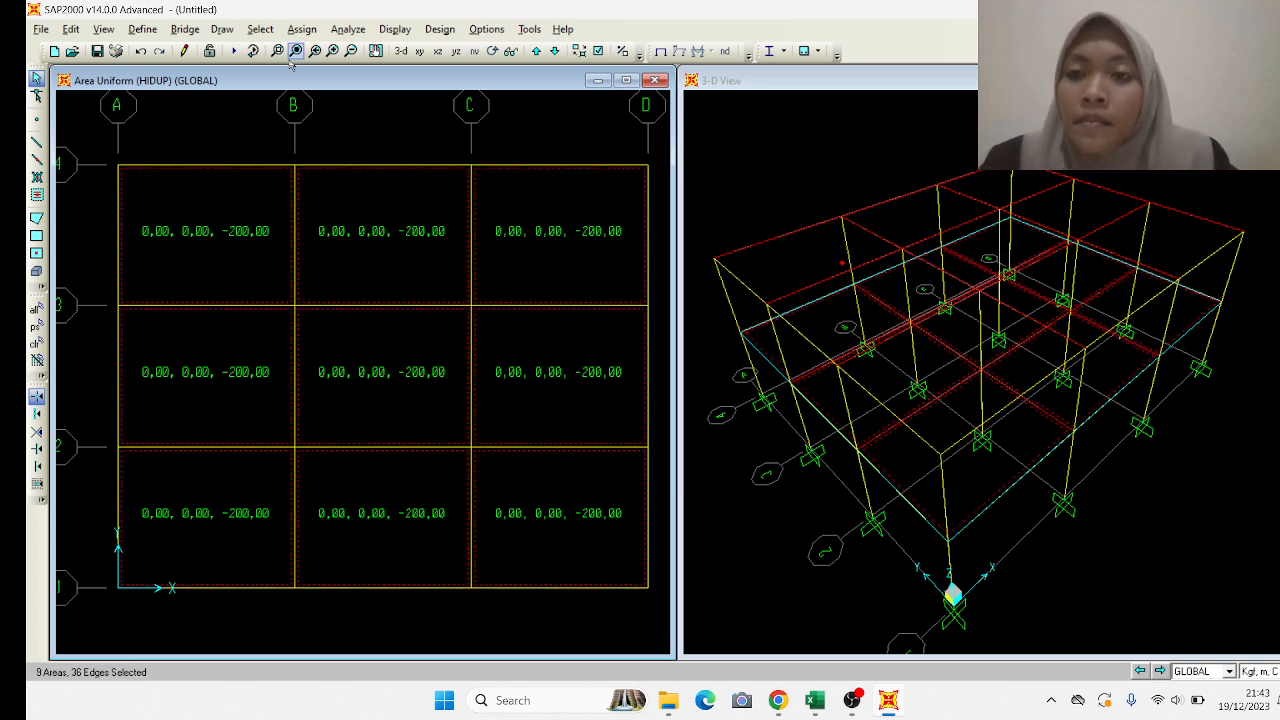
{"action": "left_click", "coordinate": [301, 29]}
{"action": "mouse_move", "coordinate": [400, 281]}
{"action": "left_click", "coordinate": [550, 303]}
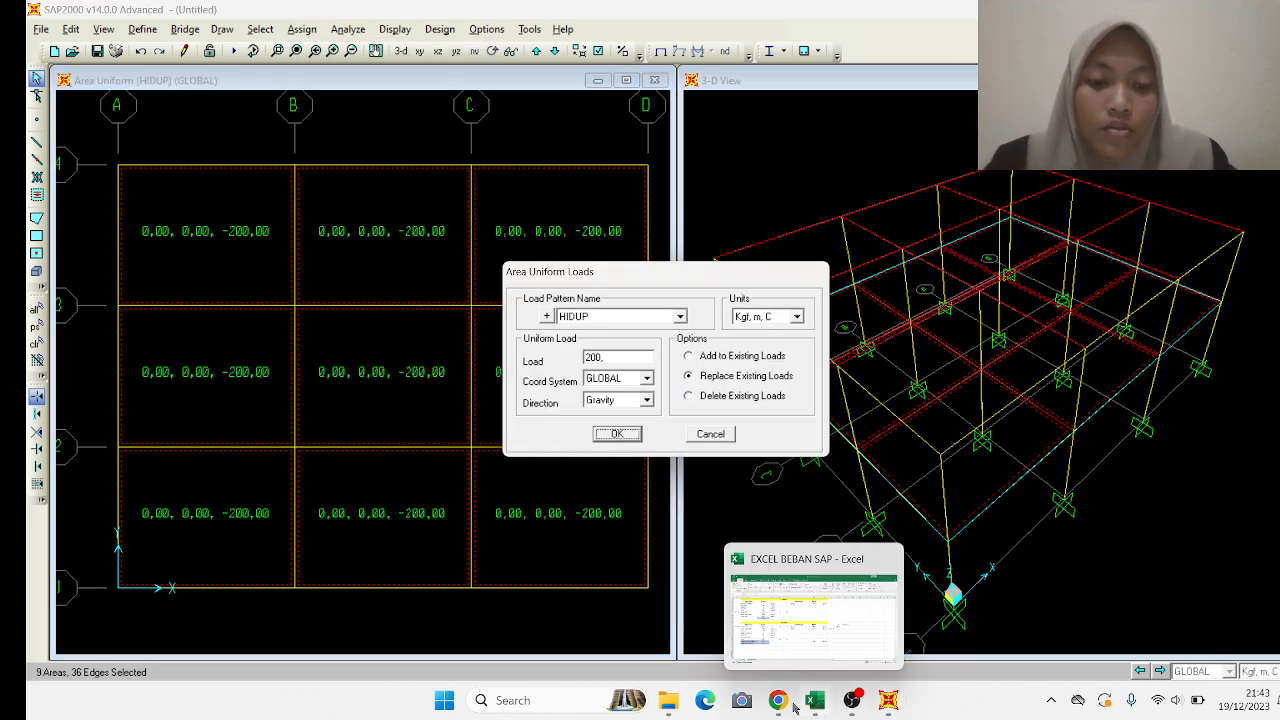
{"action": "mouse_move", "coordinate": [779, 701]}
{"action": "left_click", "coordinate": [793, 640]}
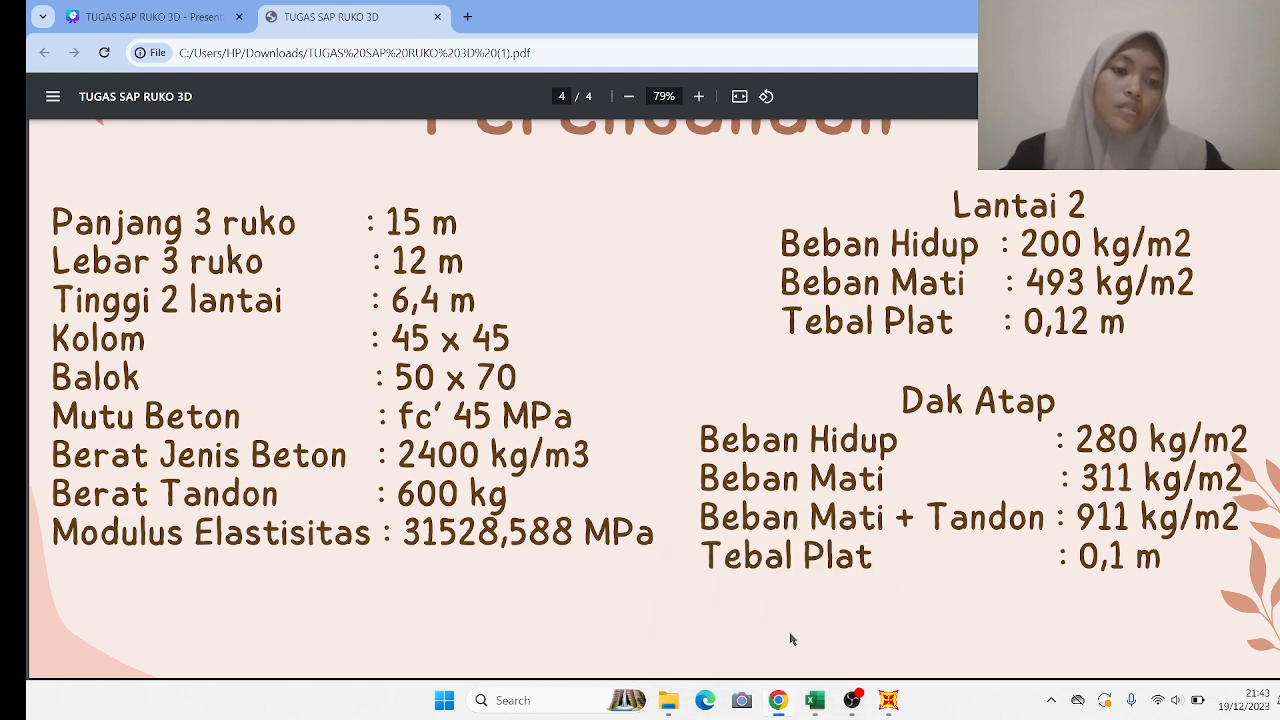
{"action": "left_click", "coordinate": [878, 633]}
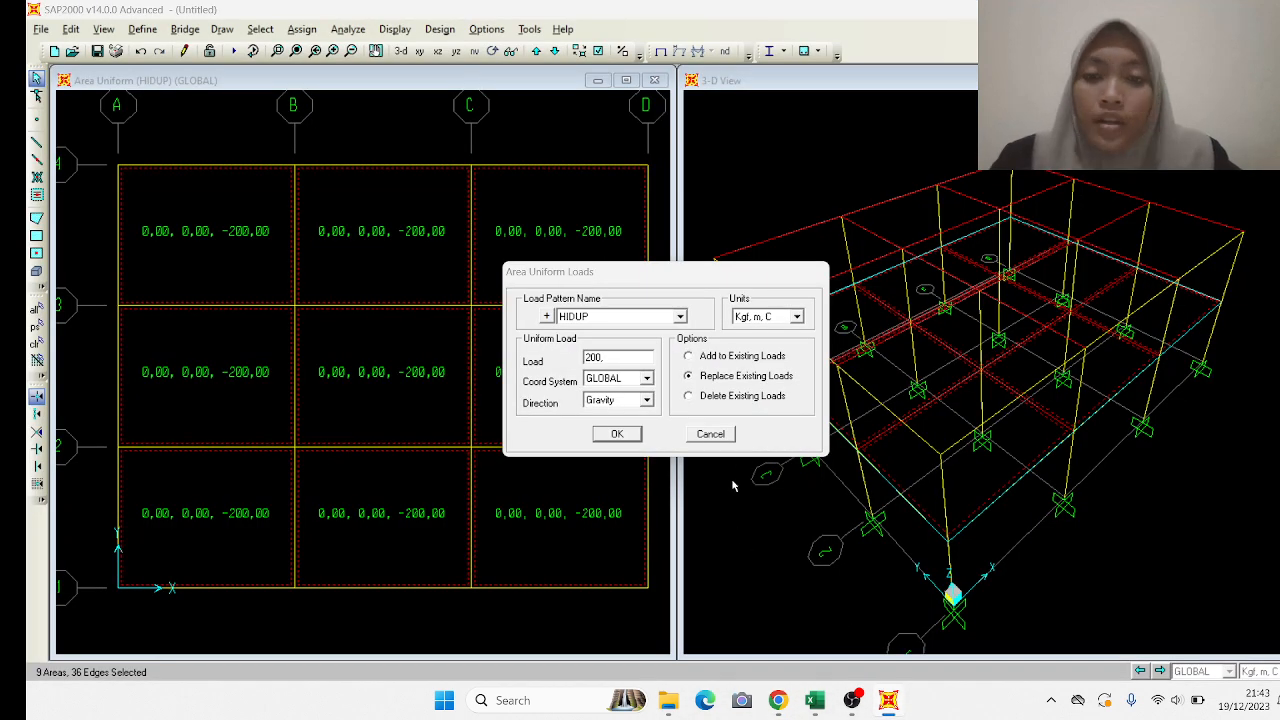
{"action": "double_click", "coordinate": [637, 357]}
{"action": "type", "text": "493"}
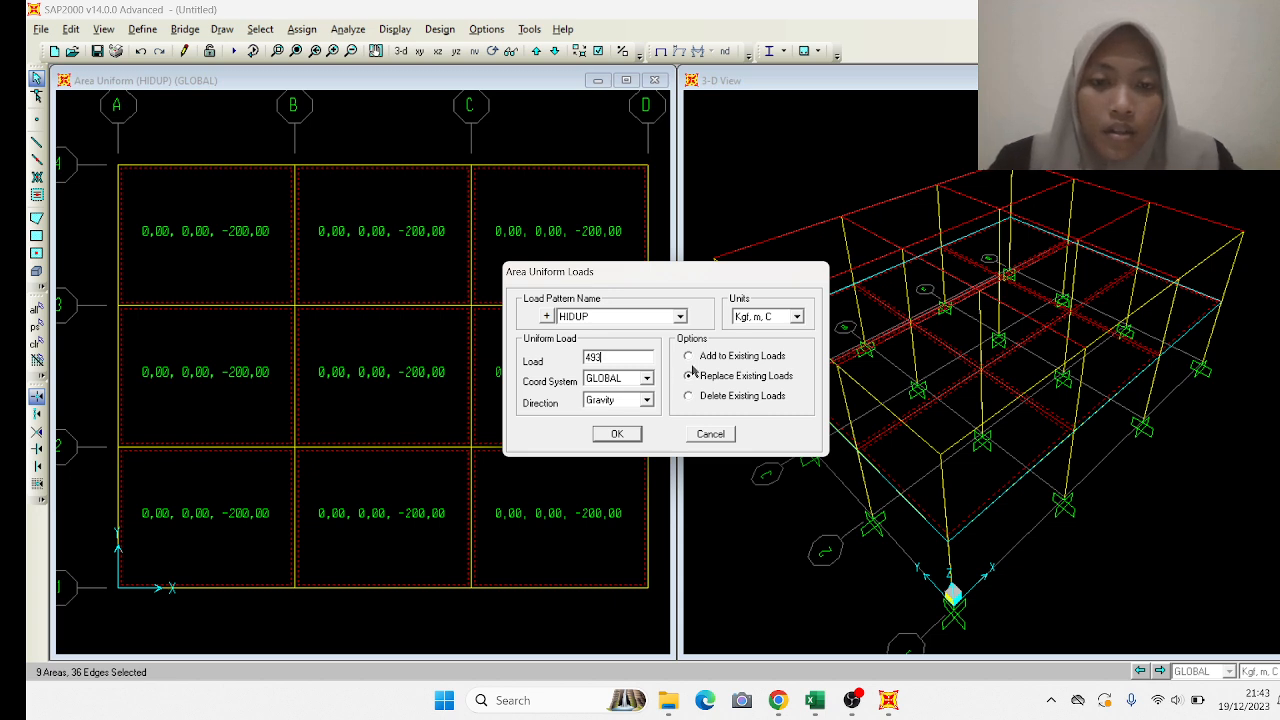
{"action": "left_click", "coordinate": [699, 357]}
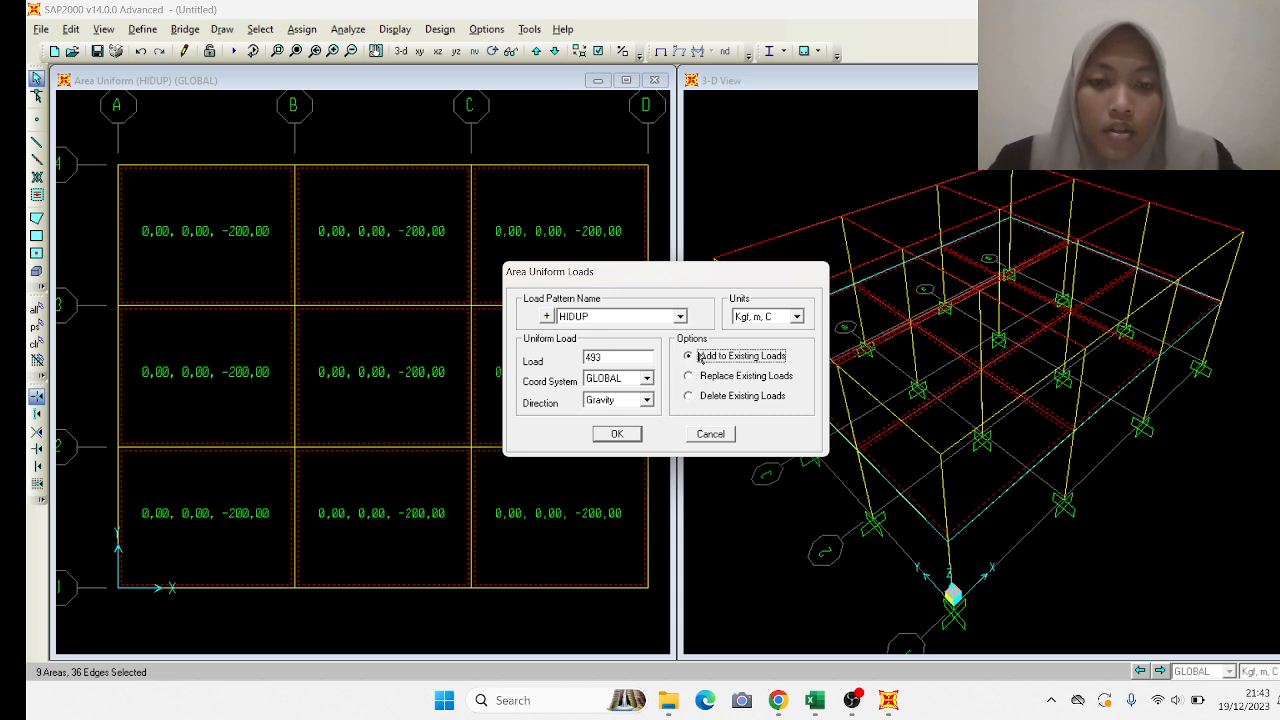
{"action": "left_click", "coordinate": [679, 316]}
{"action": "left_click", "coordinate": [665, 332]}
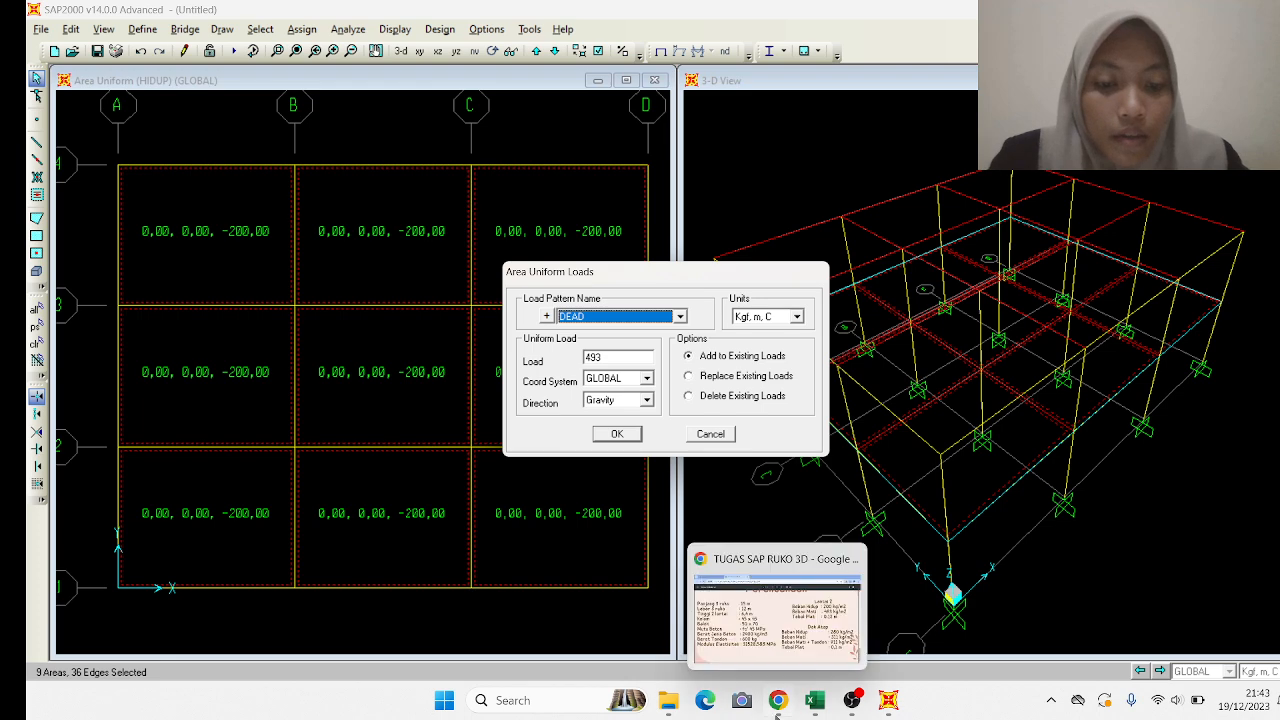
{"action": "left_click", "coordinate": [778, 704]}
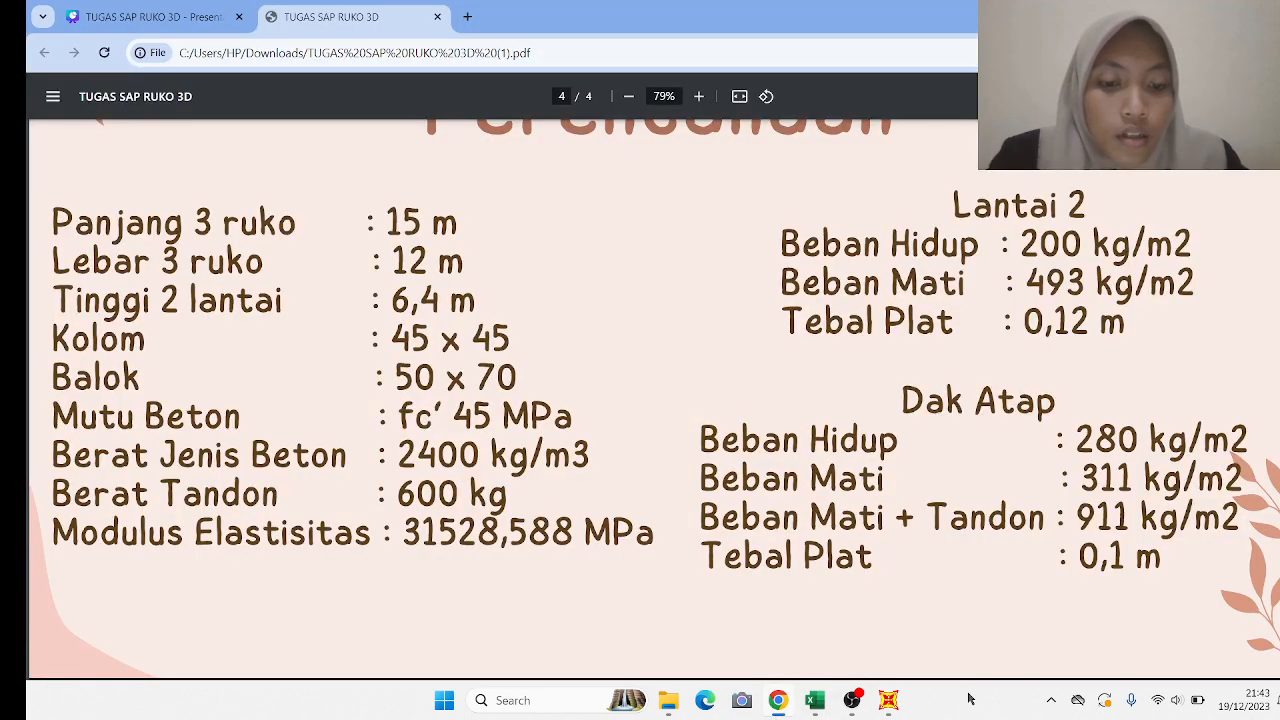
{"action": "left_click", "coordinate": [888, 700]}
{"action": "left_click", "coordinate": [617, 434]}
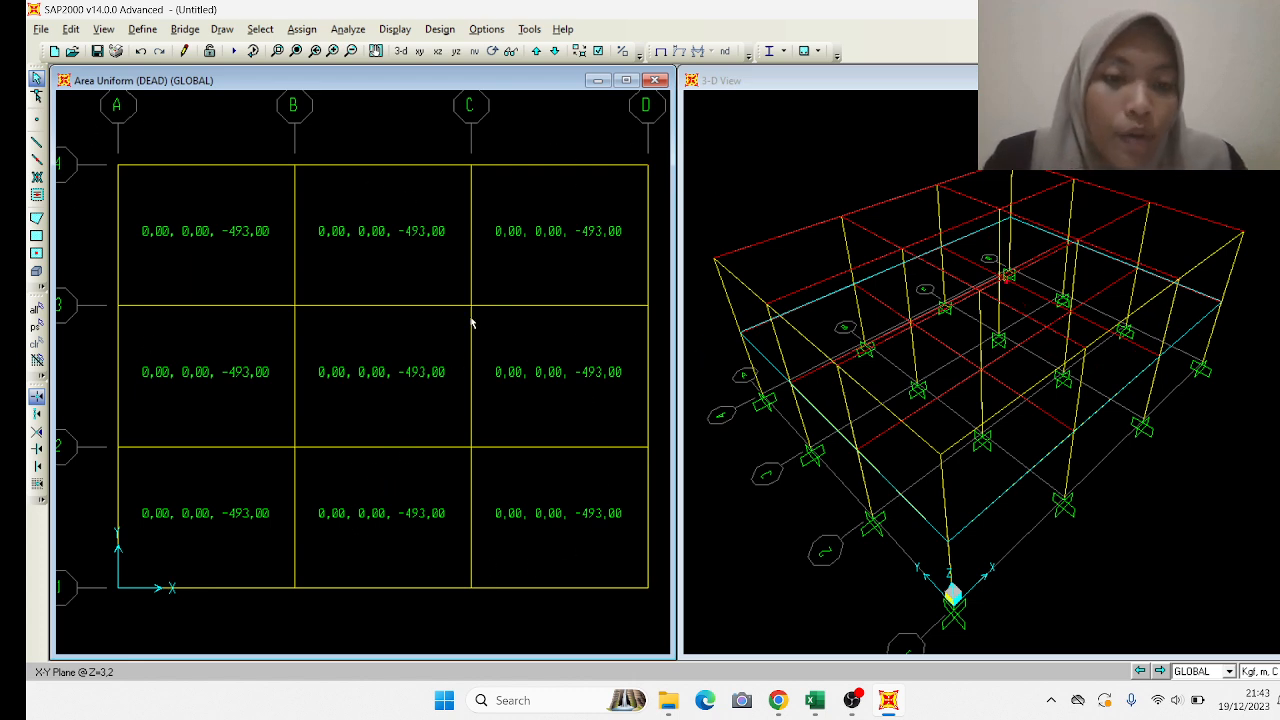
Show the frame section names in the Z=3,2 plan view.
{"action": "left_click", "coordinate": [598, 51]}
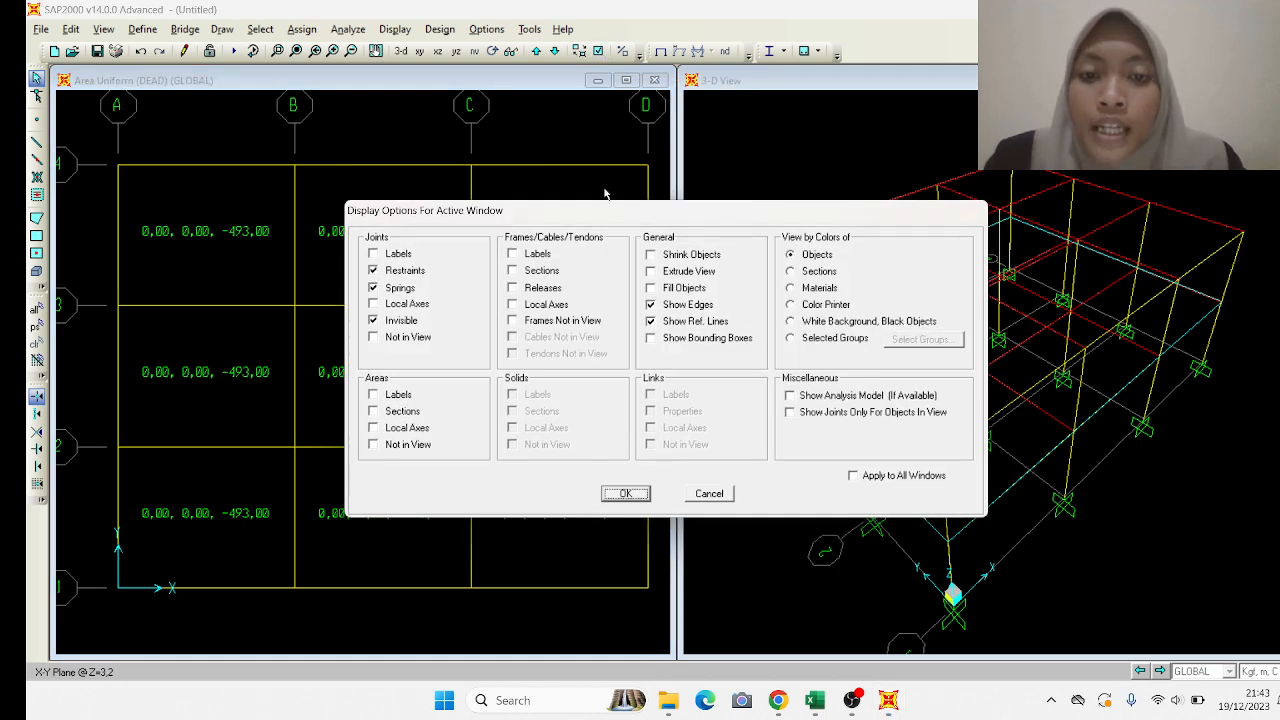
{"action": "left_click", "coordinate": [541, 271]}
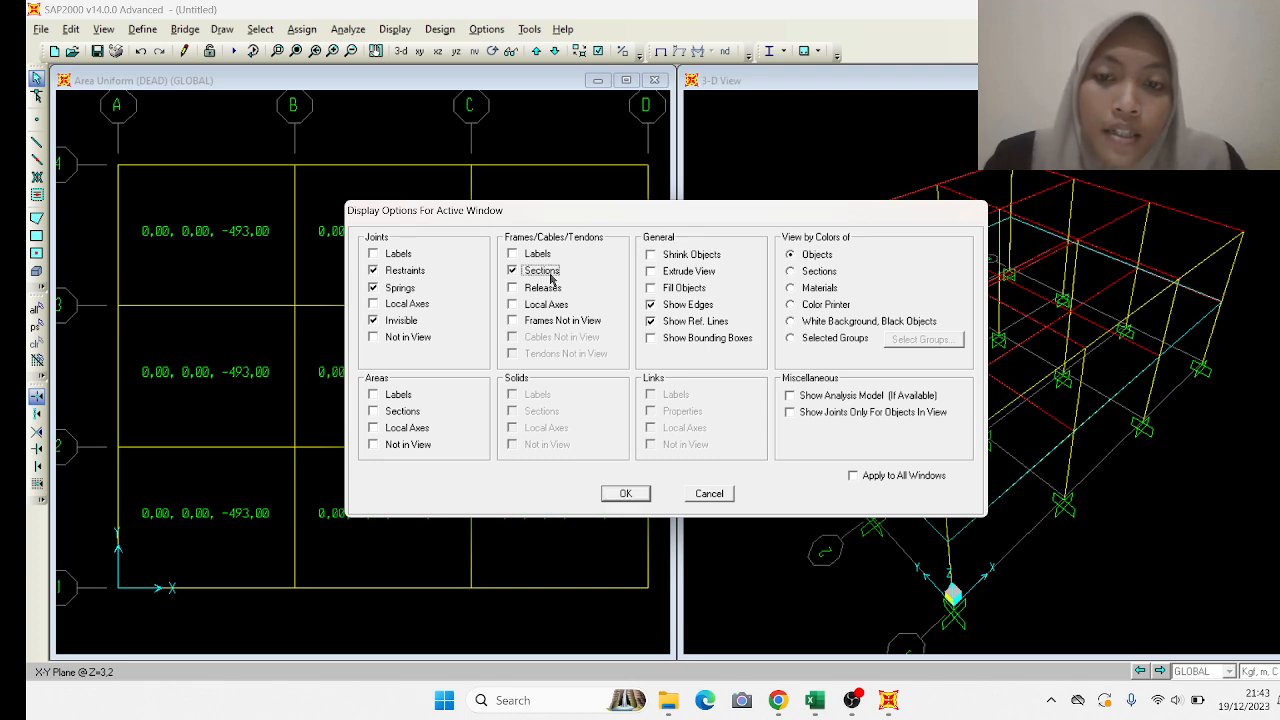
{"action": "left_click", "coordinate": [625, 494]}
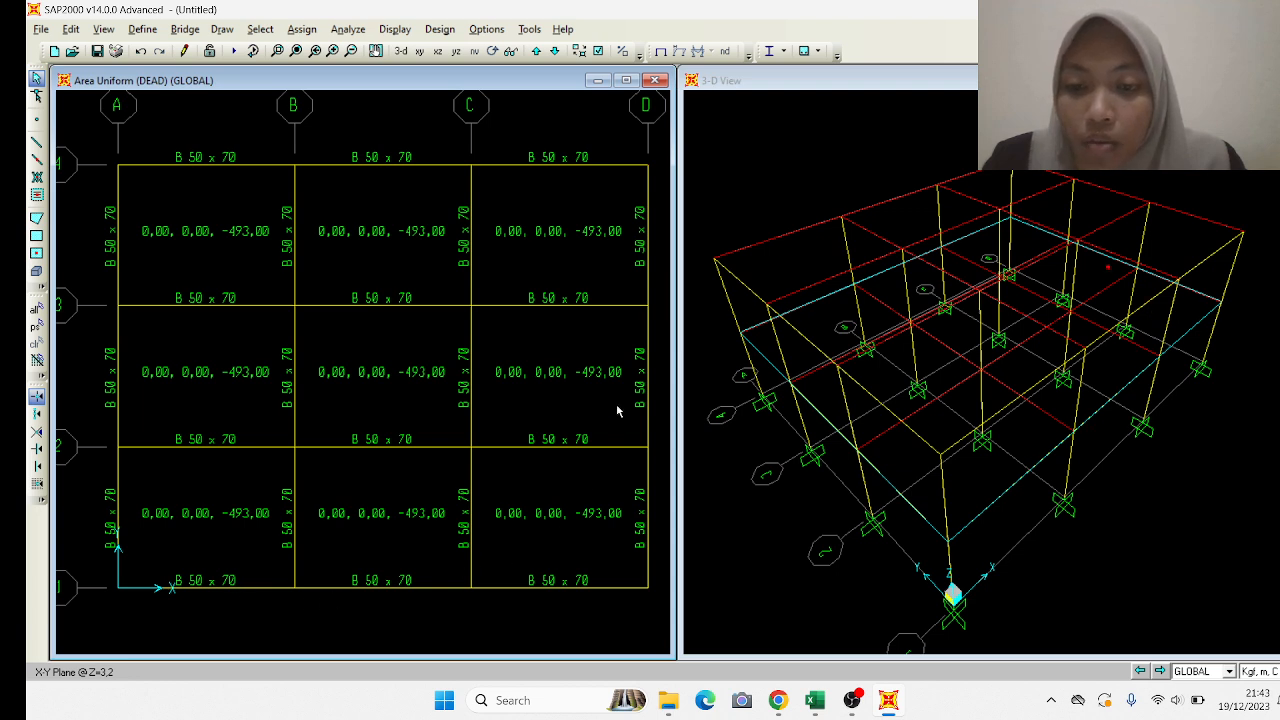
Turn on the extruded display in the 3-D view and inspect the beams, columns and slabs.
{"action": "left_click", "coordinate": [738, 139]}
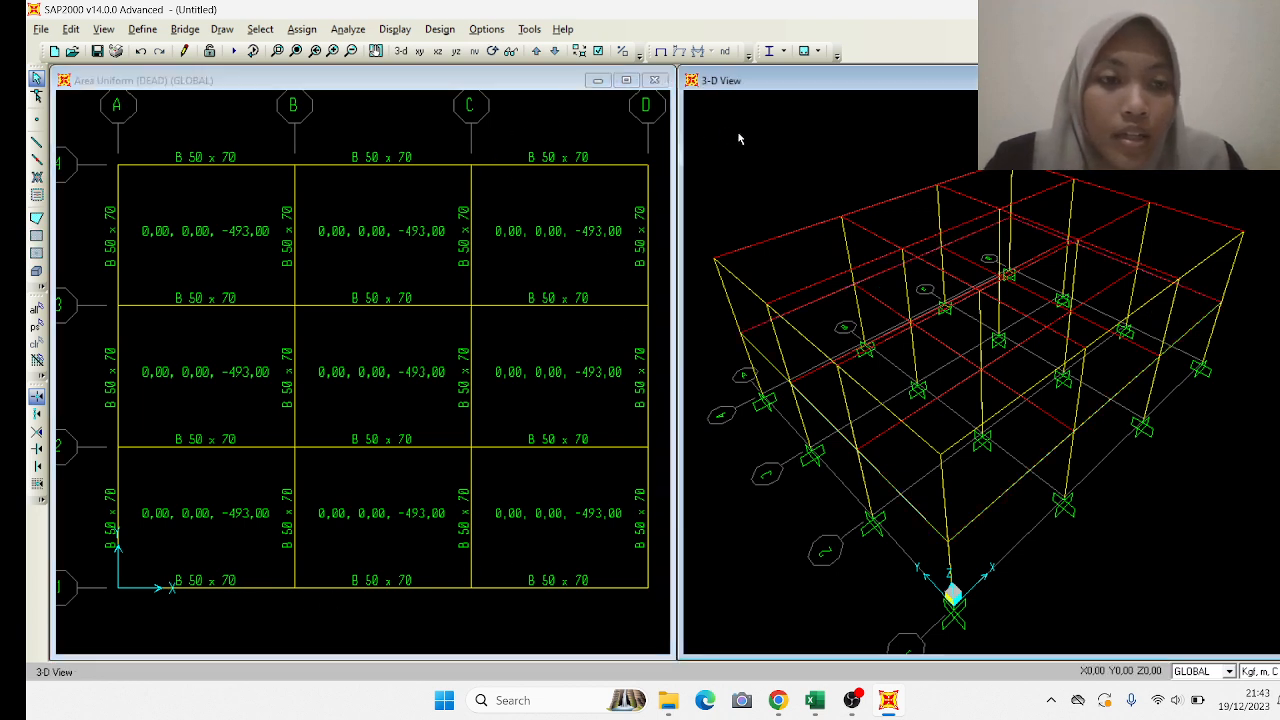
{"action": "left_click", "coordinate": [598, 50]}
{"action": "left_click", "coordinate": [689, 272]}
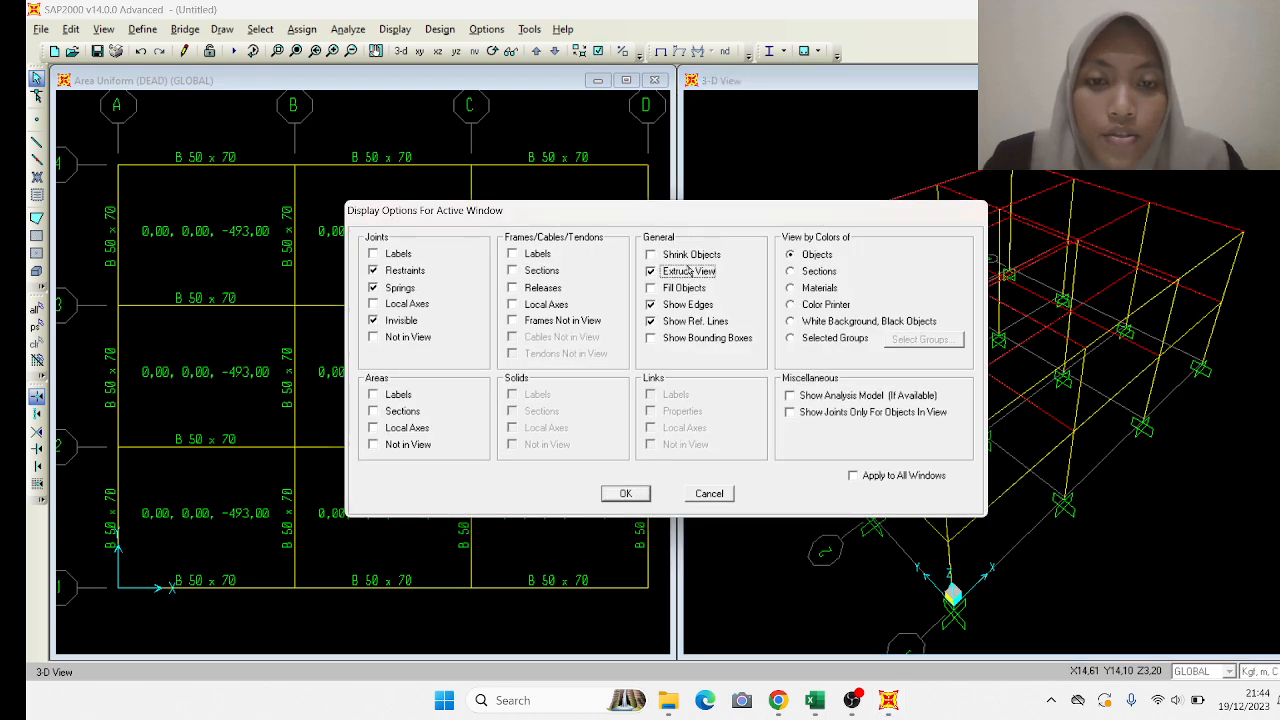
{"action": "left_click", "coordinate": [625, 494]}
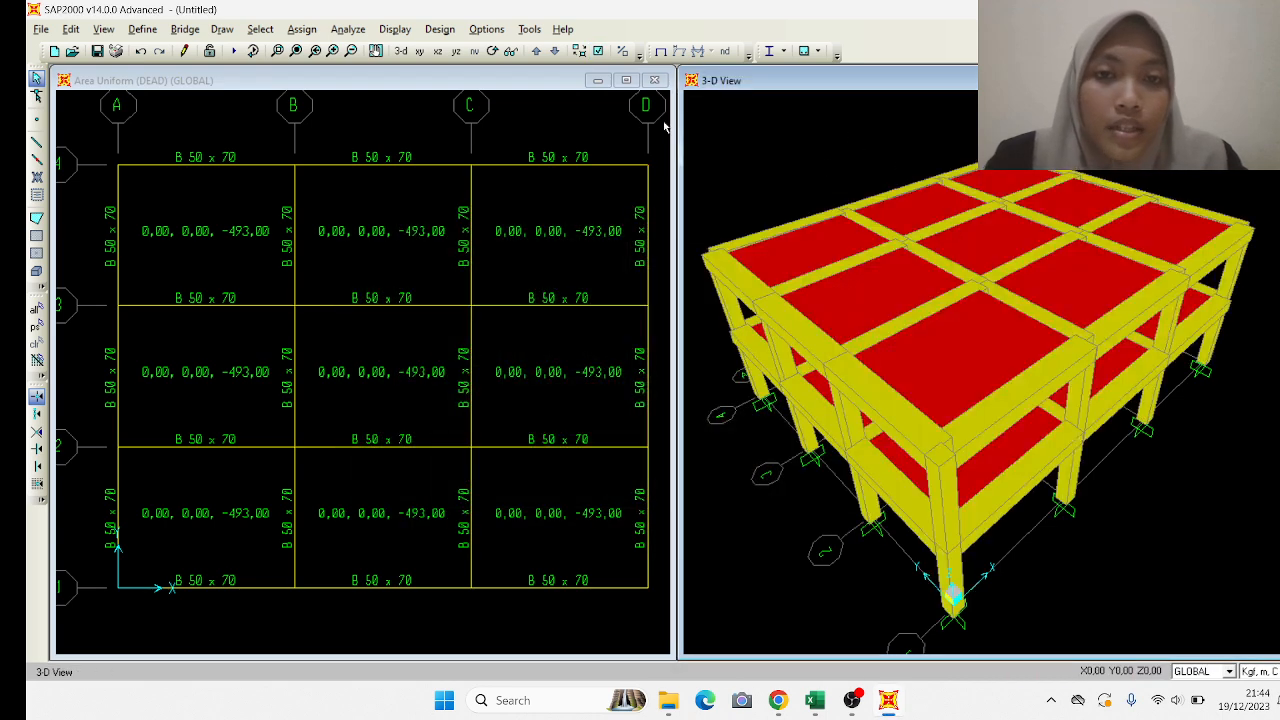
{"action": "left_click", "coordinate": [492, 51]}
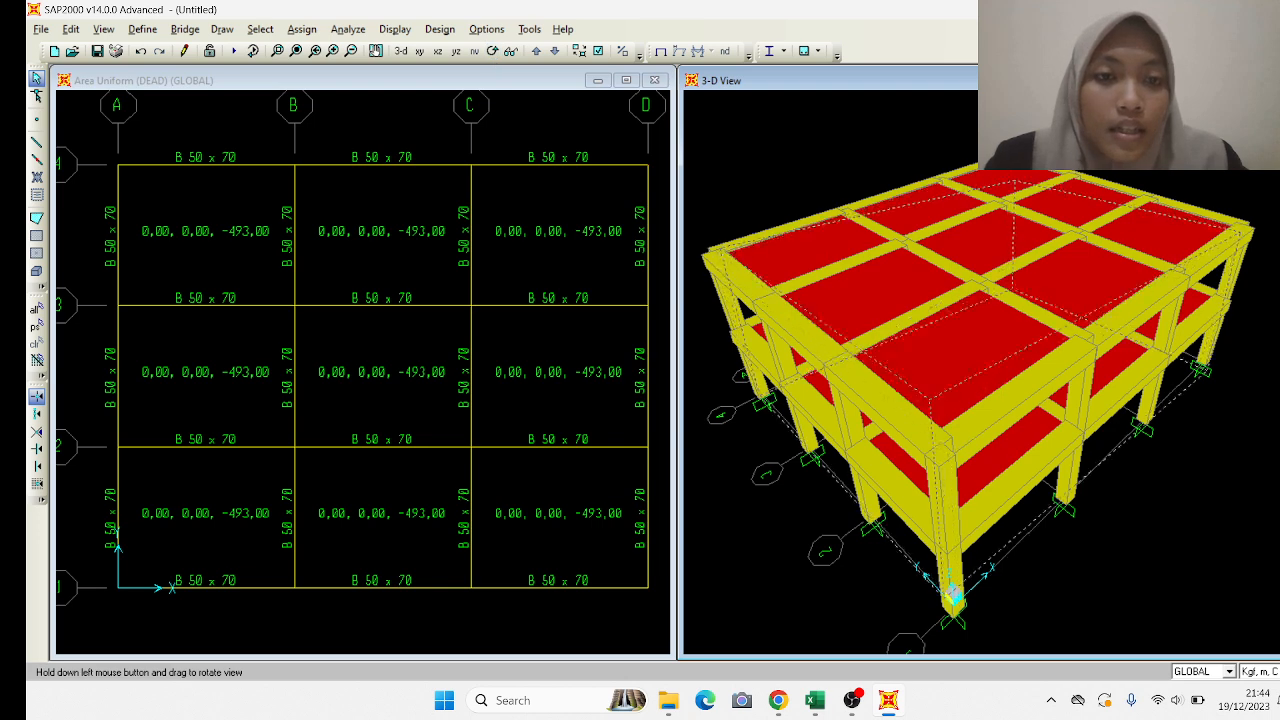
{"action": "mouse_move", "coordinate": [828, 135]}
{"action": "left_mouse_down"}
{"action": "mouse_move", "coordinate": [794, 109]}
{"action": "mouse_move", "coordinate": [838, 136]}
{"action": "mouse_move", "coordinate": [825, 141]}
{"action": "left_mouse_up"}
{"action": "left_click", "coordinate": [510, 51]}
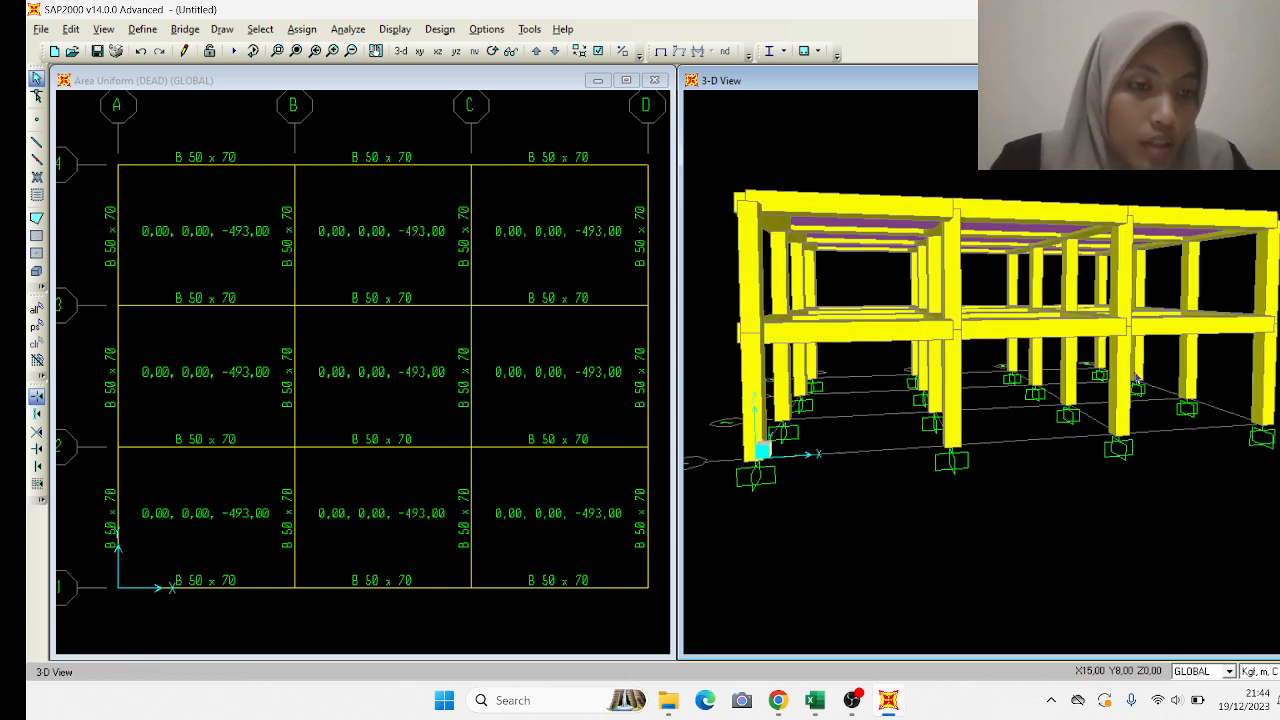
Set the MODAL case to not run and start the analysis for the DEAD and HIDUP cases.
{"action": "left_click", "coordinate": [608, 146]}
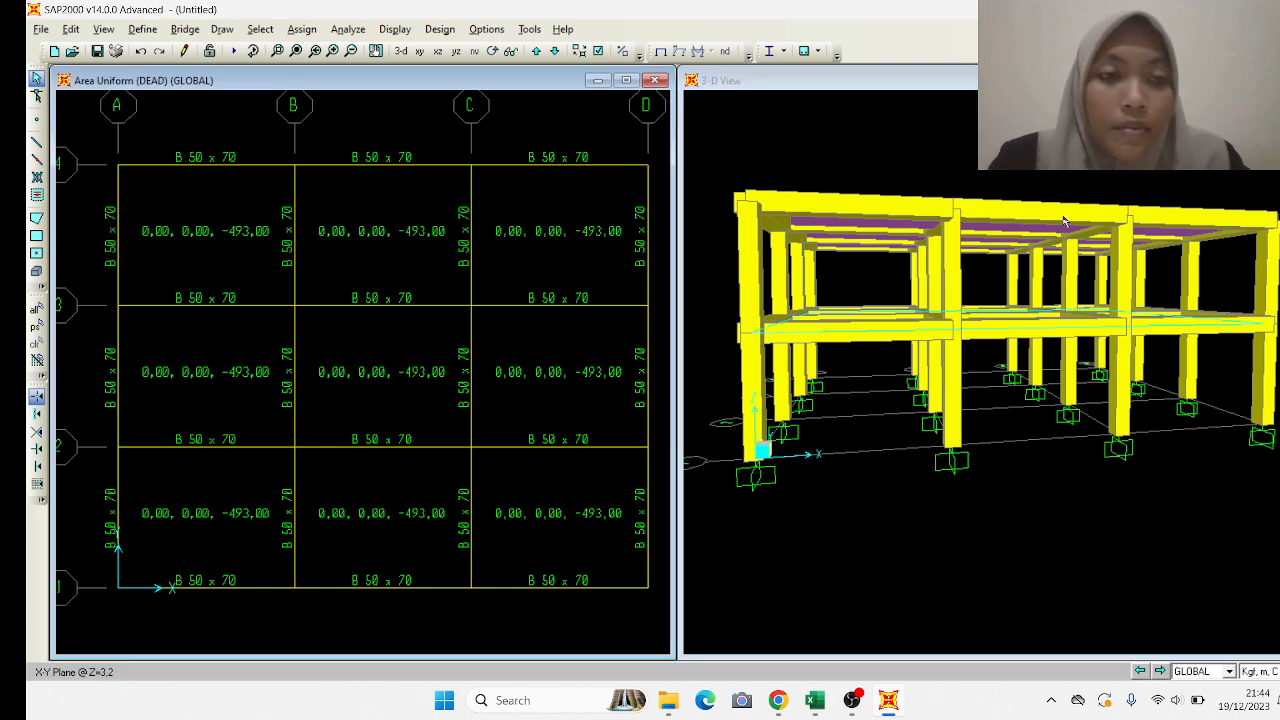
{"action": "left_click", "coordinate": [234, 52]}
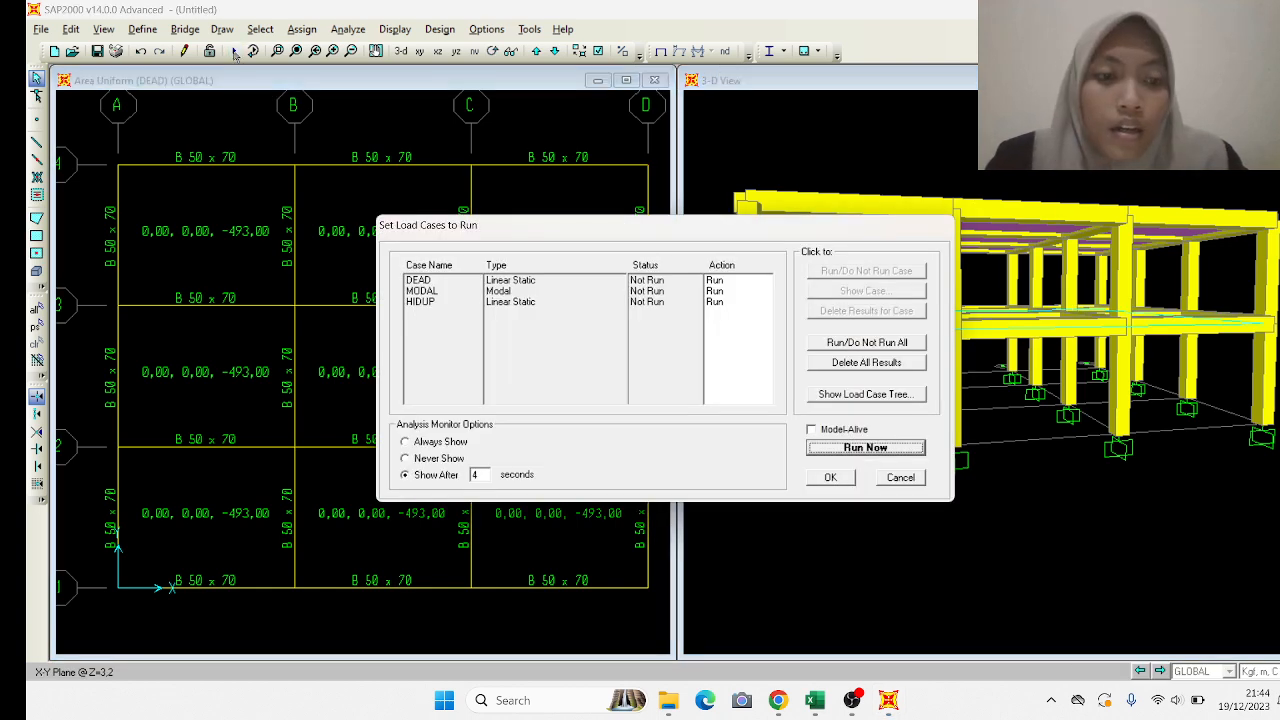
{"action": "left_click", "coordinate": [455, 290]}
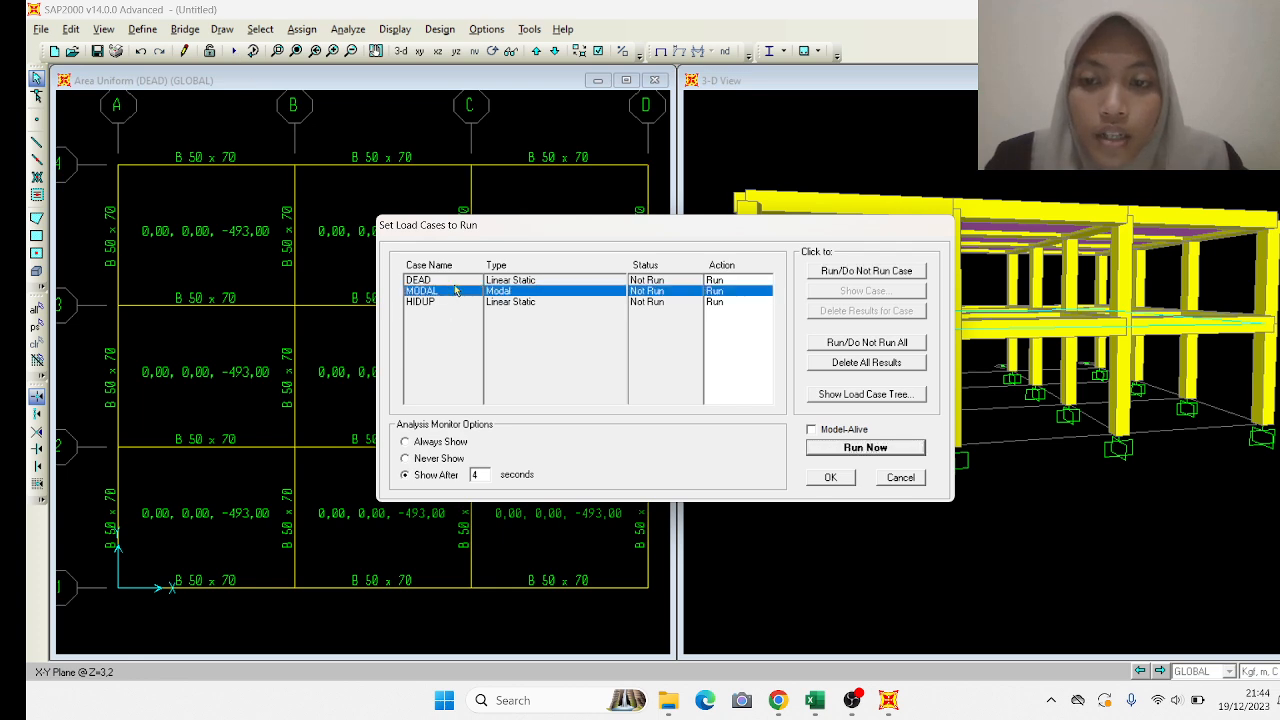
{"action": "left_click", "coordinate": [872, 272]}
{"action": "left_click", "coordinate": [882, 449]}
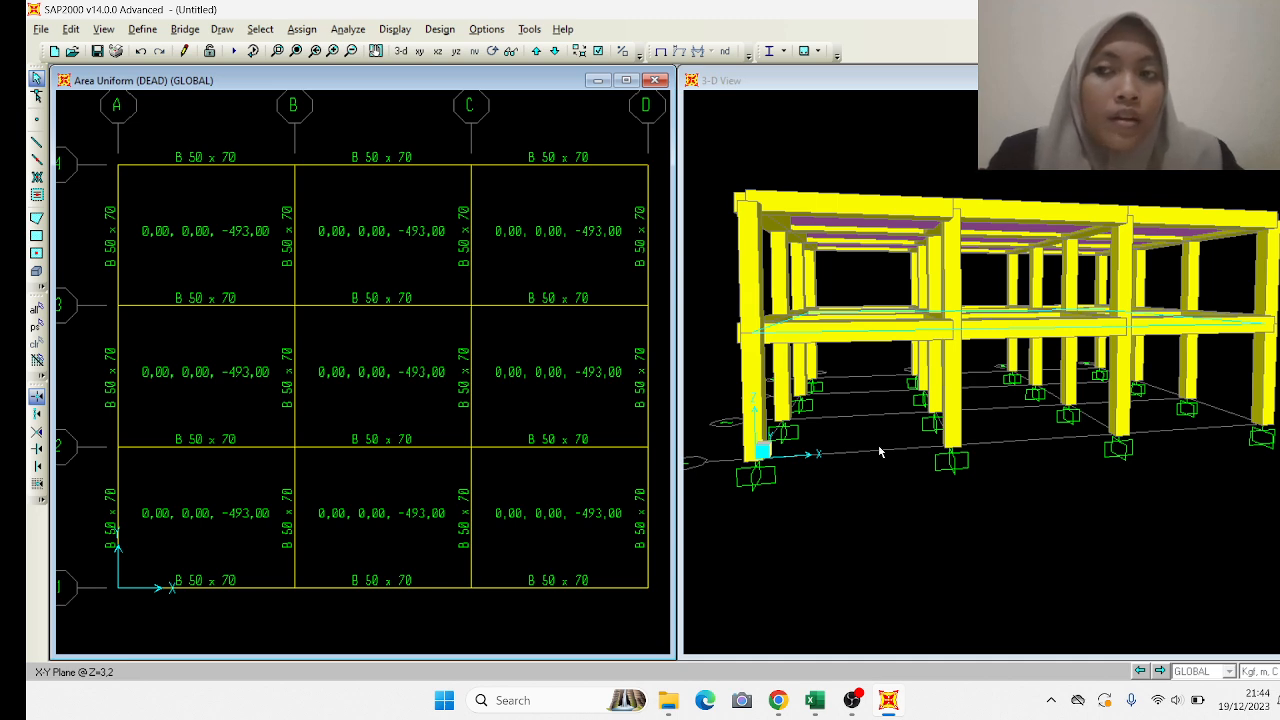
Save the model as TUGAS RUKO 3D in the kuliah\sap folder on drive D.
{"action": "key", "text": "alt+Tab"}
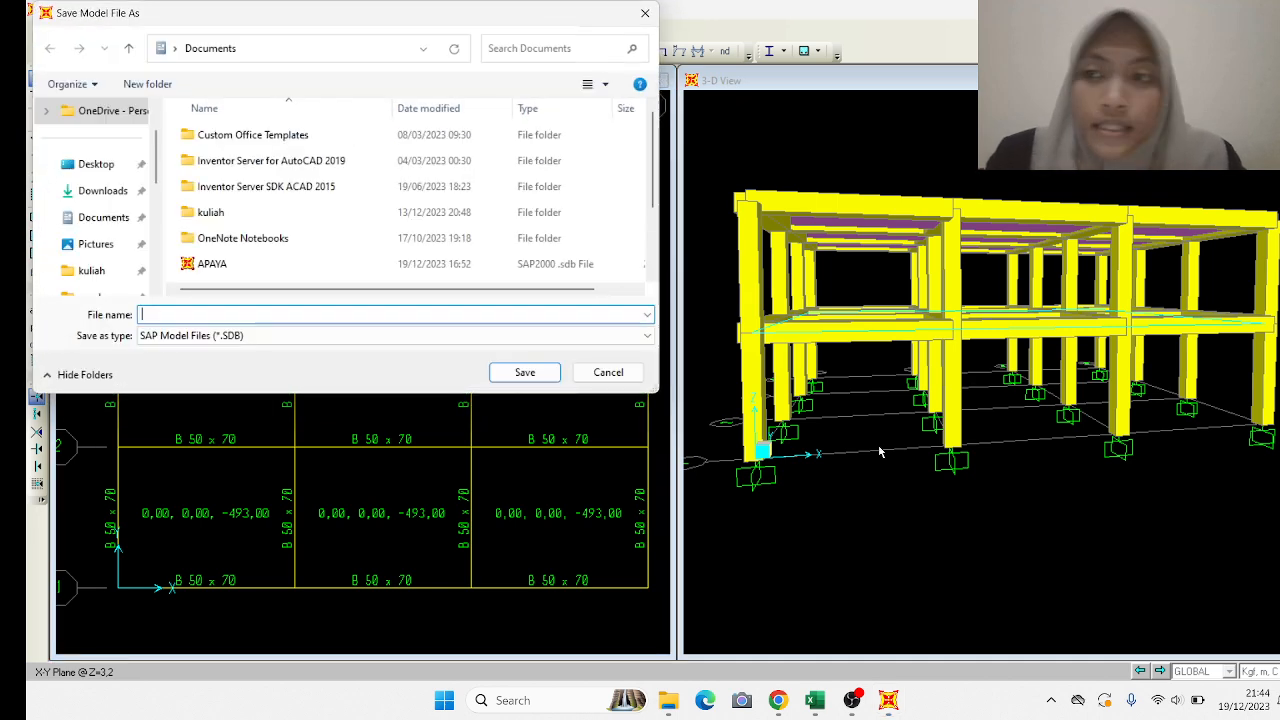
{"action": "scroll", "coordinate": [124, 276], "scroll_direction": "down", "scroll_amount": 2}
{"action": "scroll", "coordinate": [124, 276], "scroll_direction": "down", "scroll_amount": 2}
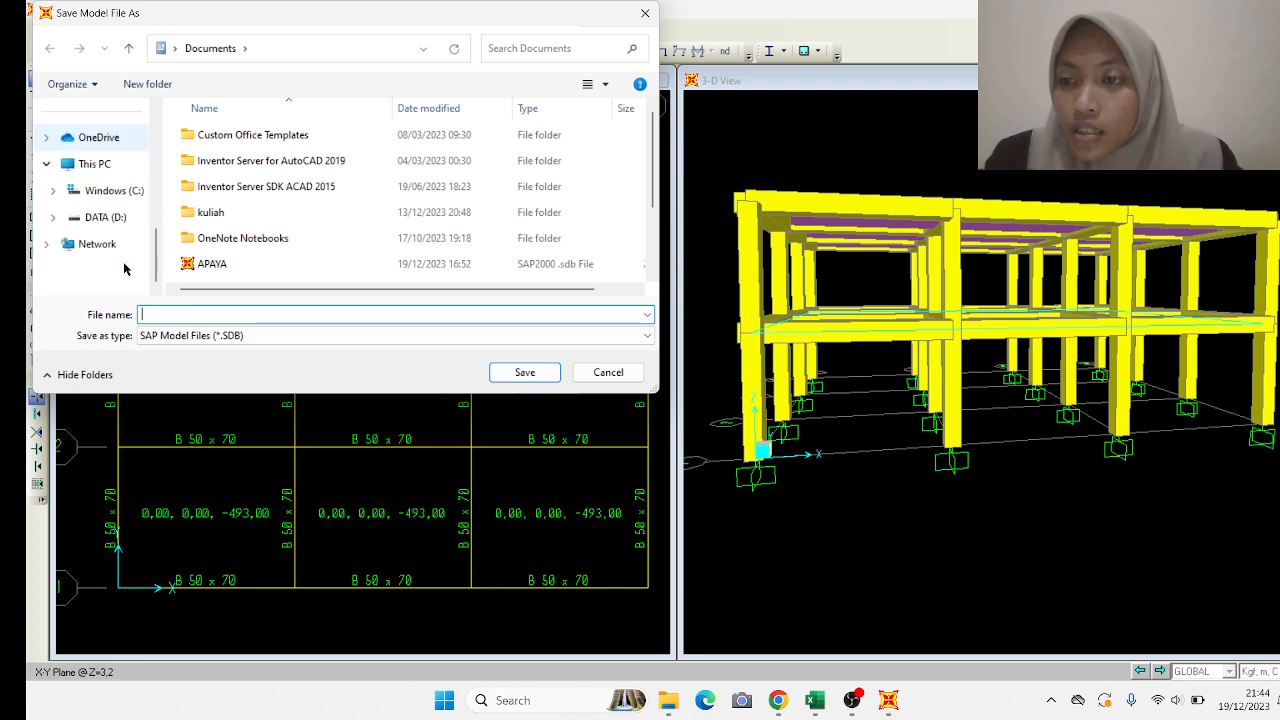
{"action": "scroll", "coordinate": [115, 260], "scroll_direction": "up", "scroll_amount": 6}
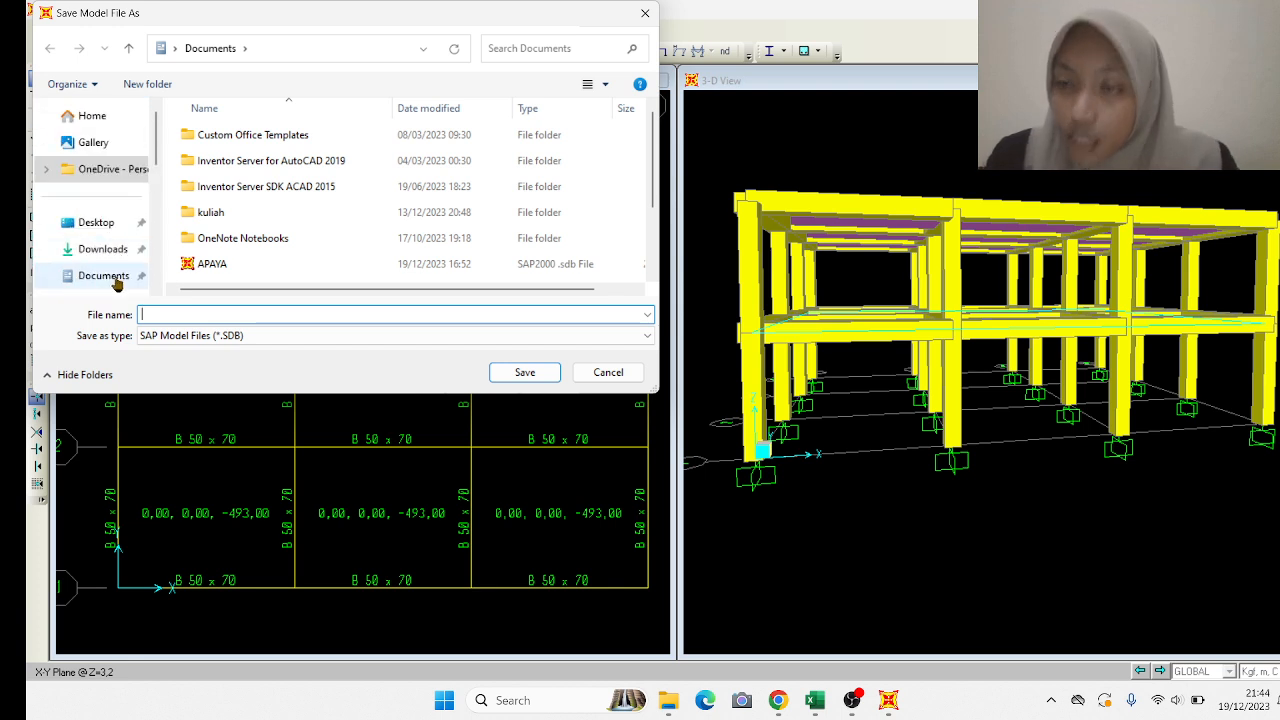
{"action": "scroll", "coordinate": [130, 255], "scroll_direction": "down", "scroll_amount": 3}
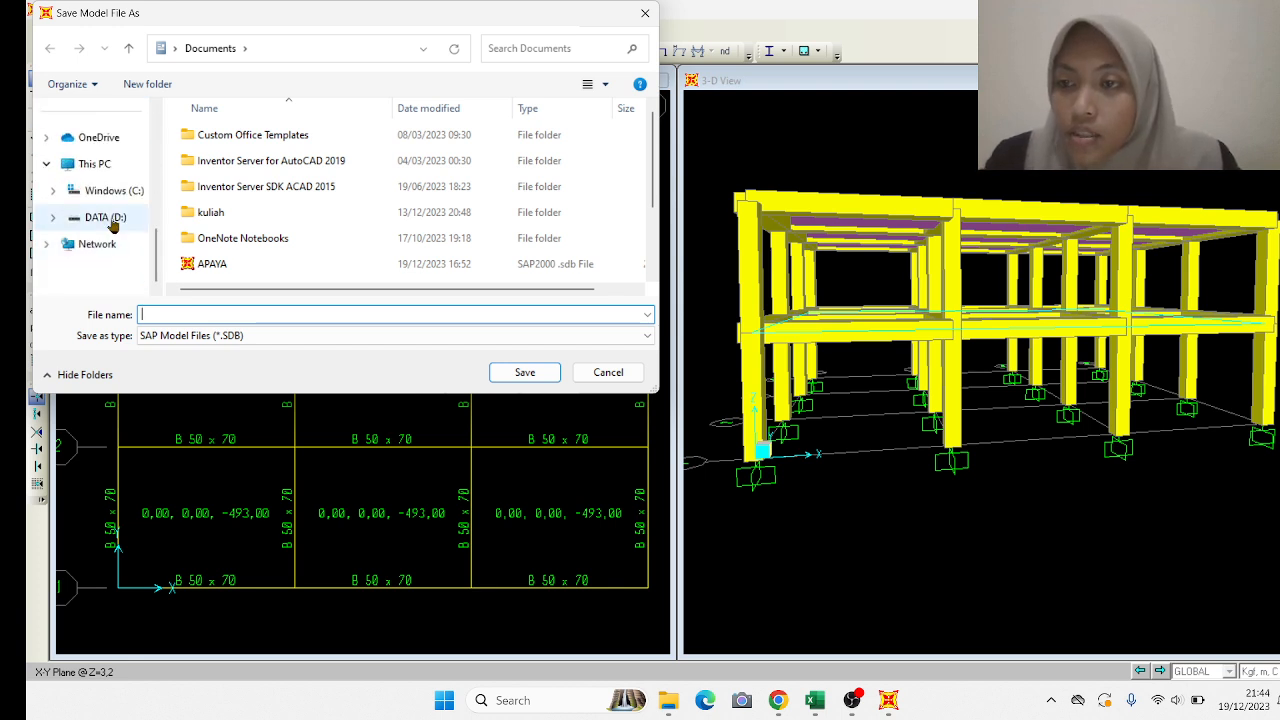
{"action": "left_click", "coordinate": [105, 217]}
{"action": "double_click", "coordinate": [271, 137]}
{"action": "scroll", "coordinate": [288, 210], "scroll_direction": "down", "scroll_amount": 1}
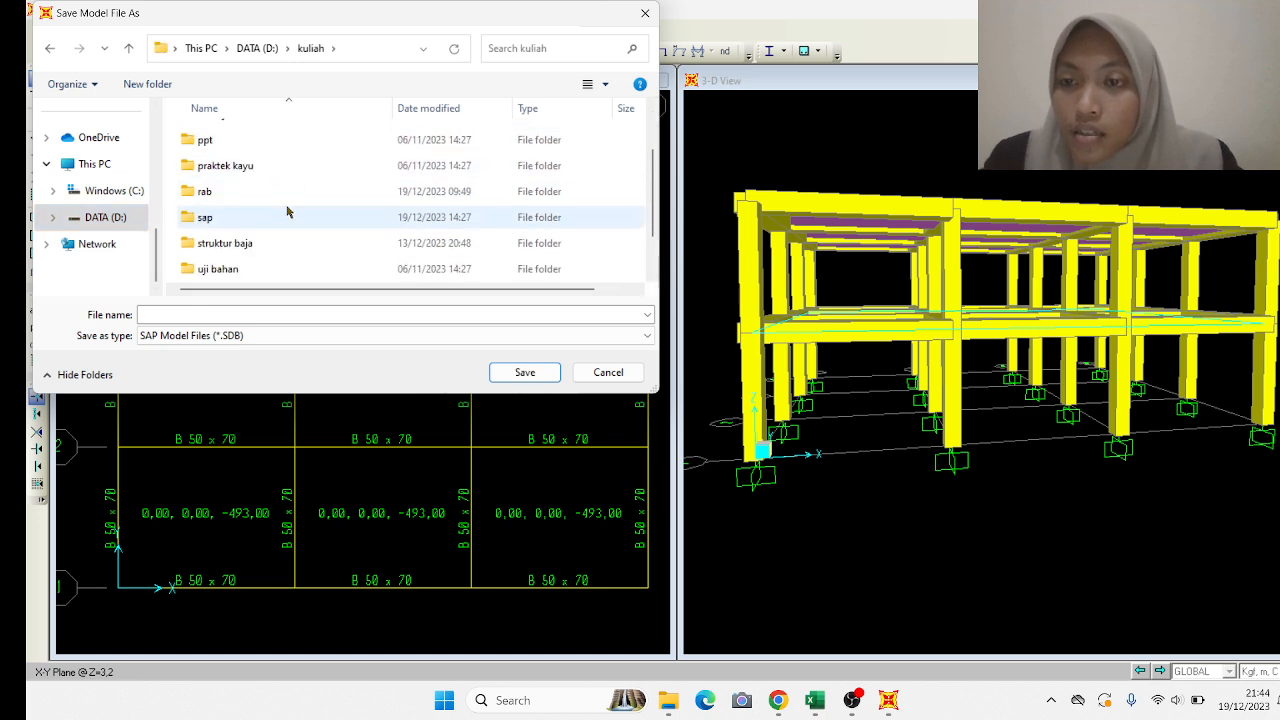
{"action": "double_click", "coordinate": [288, 218]}
{"action": "scroll", "coordinate": [305, 210], "scroll_direction": "down", "scroll_amount": 3}
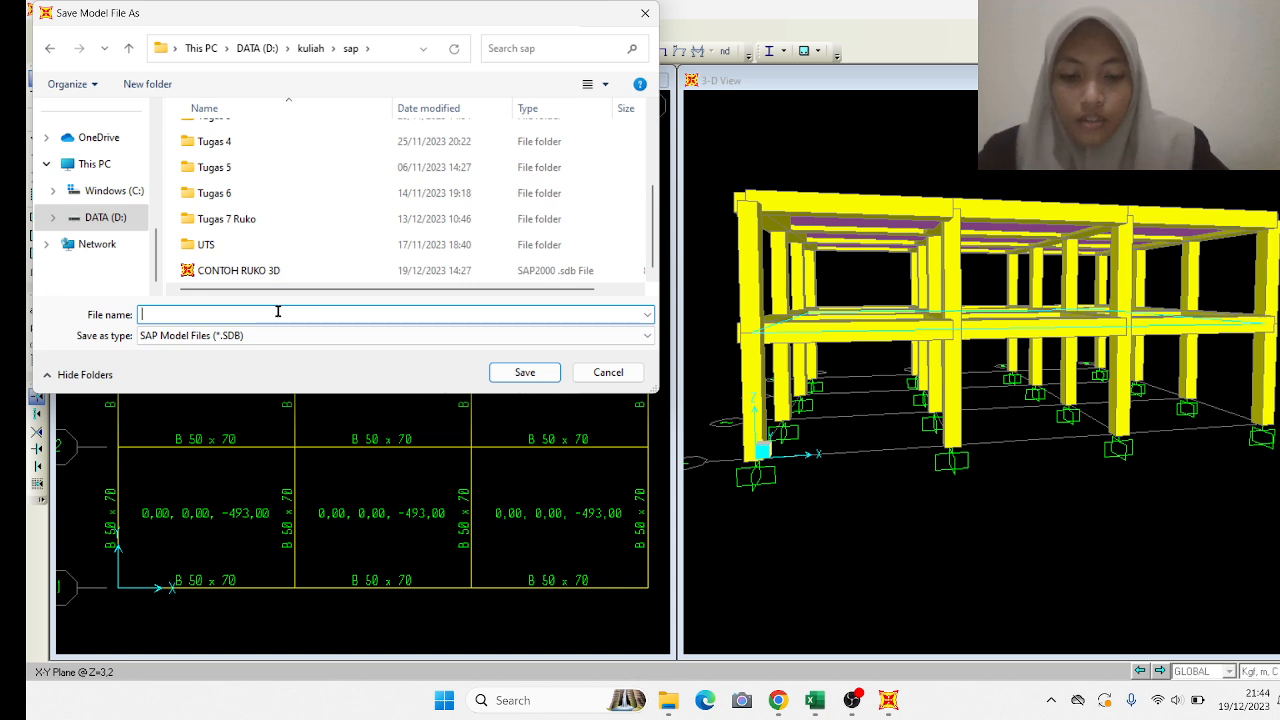
{"action": "type", "text": "T"}
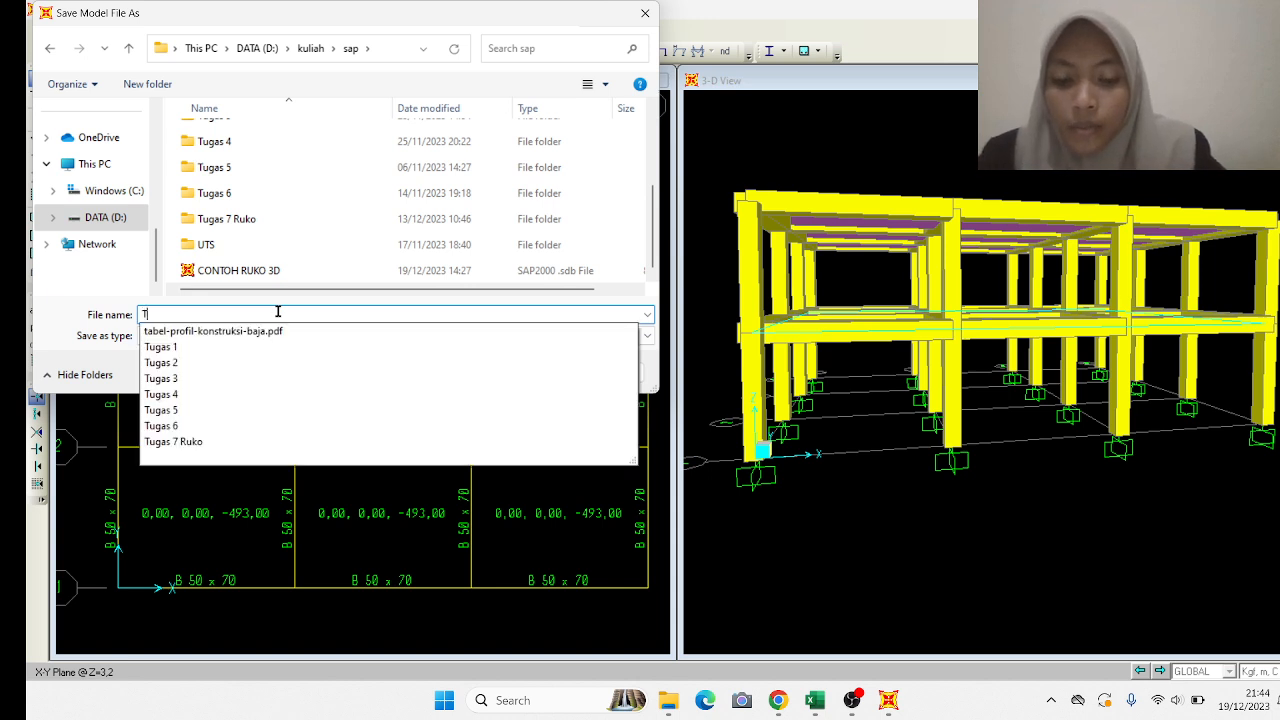
{"action": "type", "text": "UGAS RUKO 3D"}
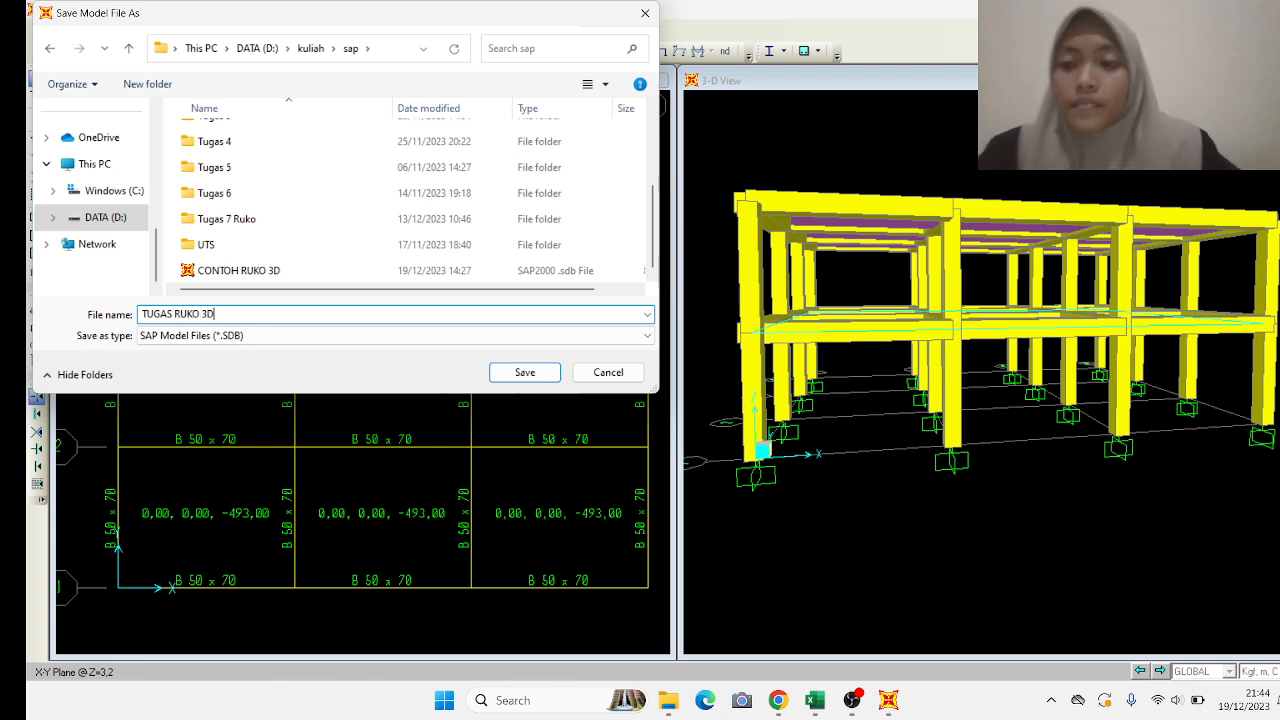
{"action": "left_click", "coordinate": [525, 373]}
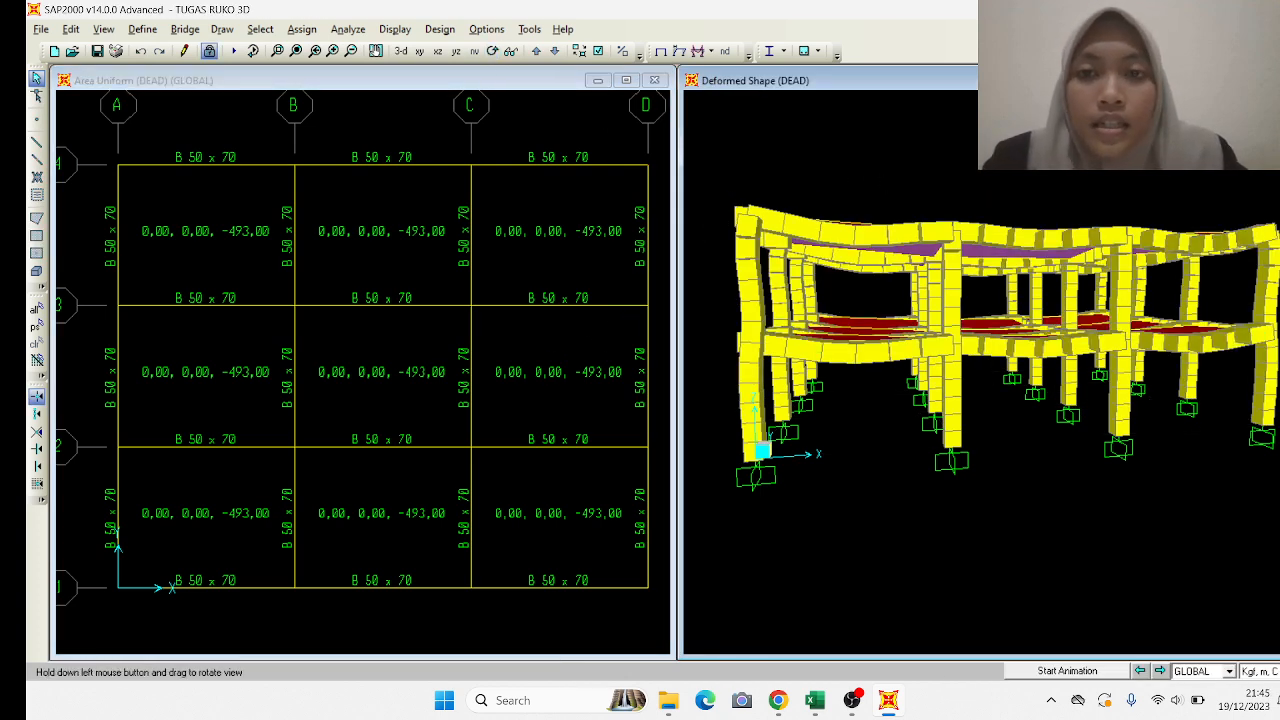
Examine the structure's deformed shape under the DEAD load from several angles.
{"action": "left_click_drag", "start_coordinate": [960, 190], "coordinate": [866, 184]}
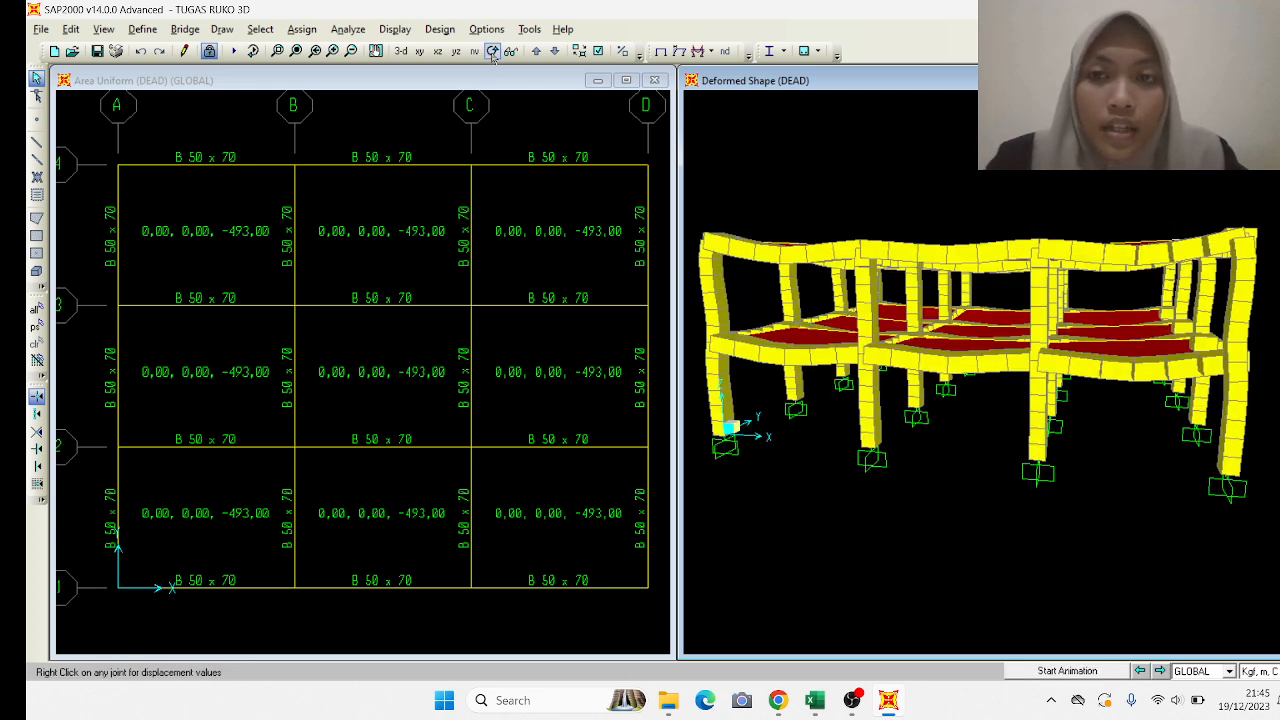
{"action": "left_click_drag", "start_coordinate": [950, 174], "coordinate": [917, 200]}
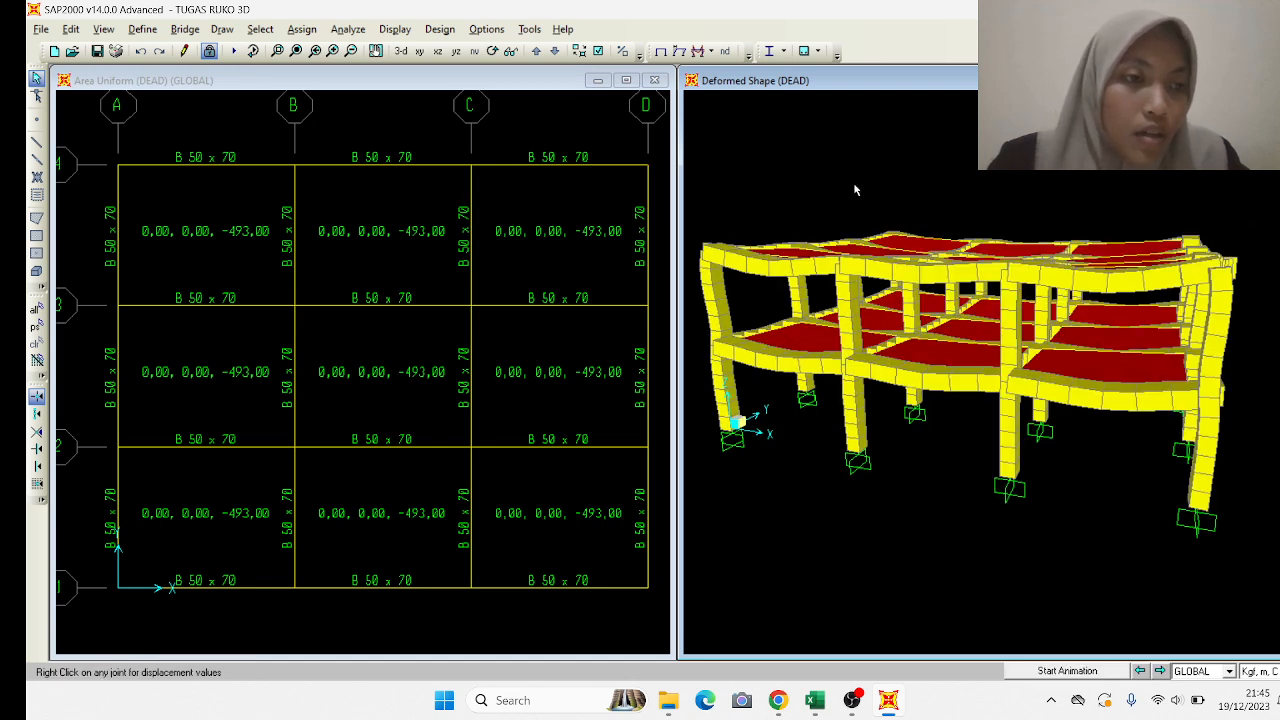
{"action": "left_click", "coordinate": [492, 51]}
{"action": "left_click_drag", "start_coordinate": [740, 238], "coordinate": [756, 240]}
{"action": "left_click_drag", "start_coordinate": [888, 237], "coordinate": [977, 231]}
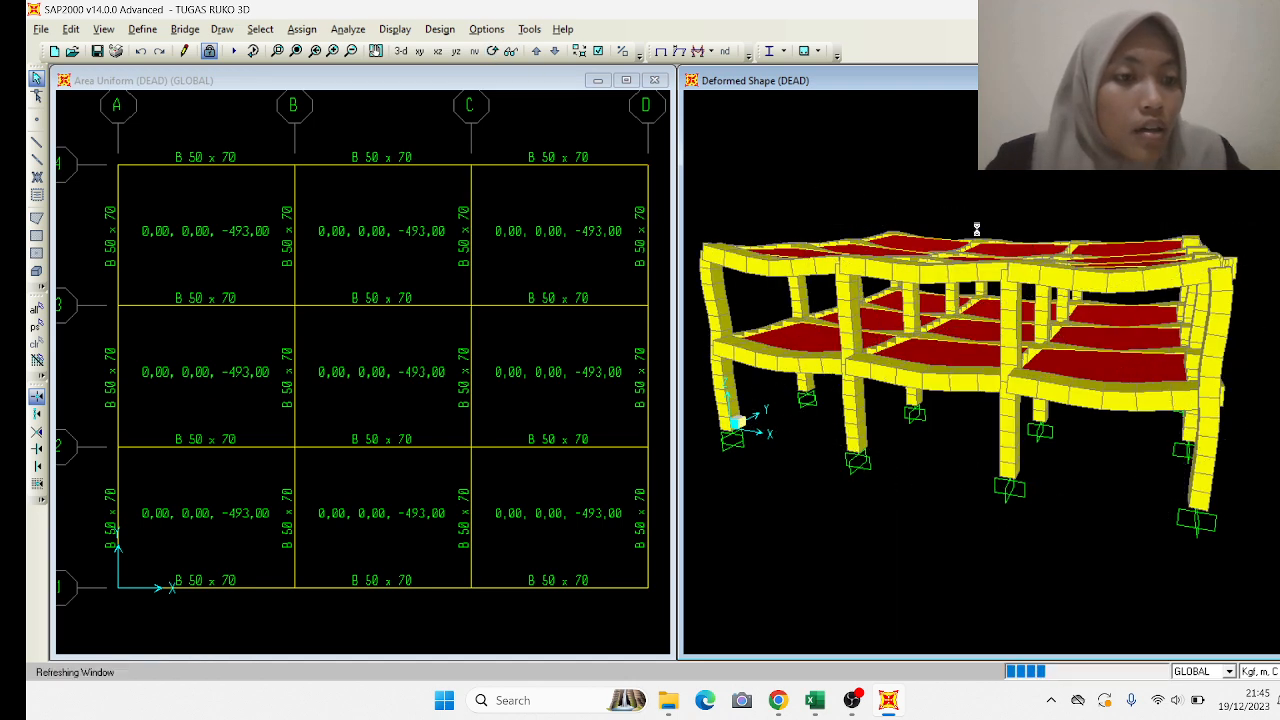
{"action": "left_click", "coordinate": [492, 51]}
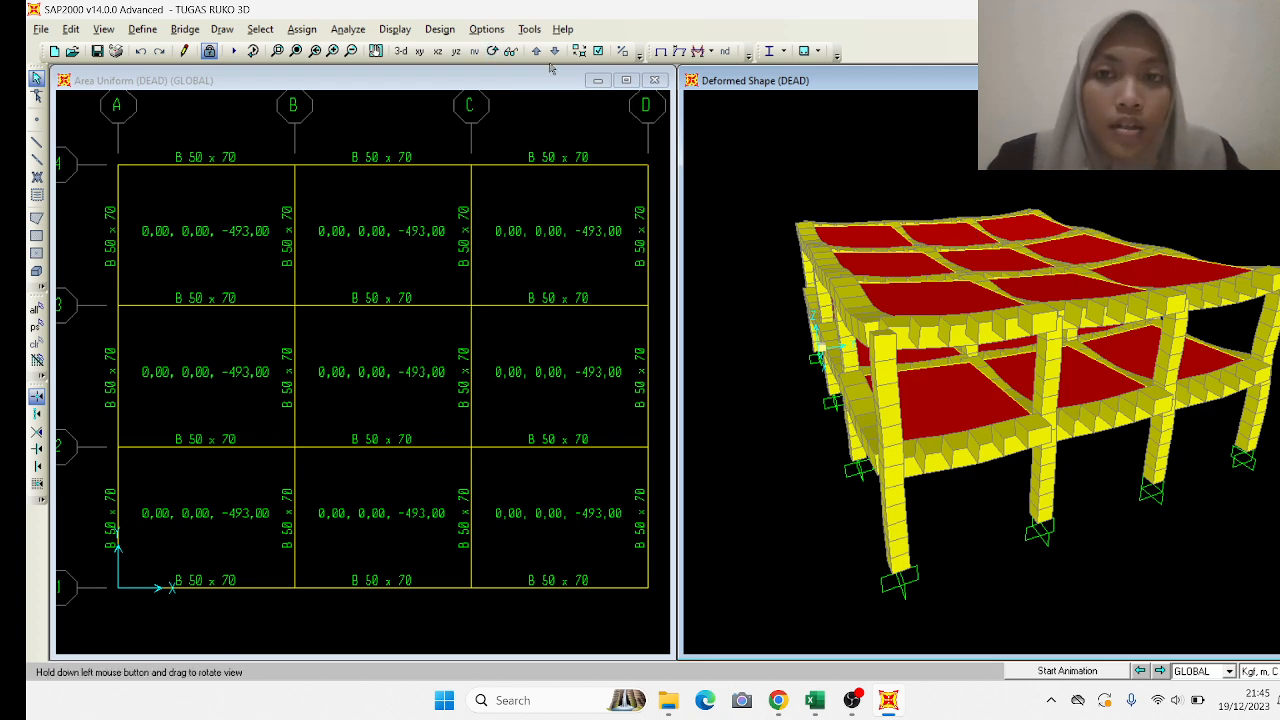
{"action": "left_click_drag", "start_coordinate": [930, 222], "coordinate": [754, 138]}
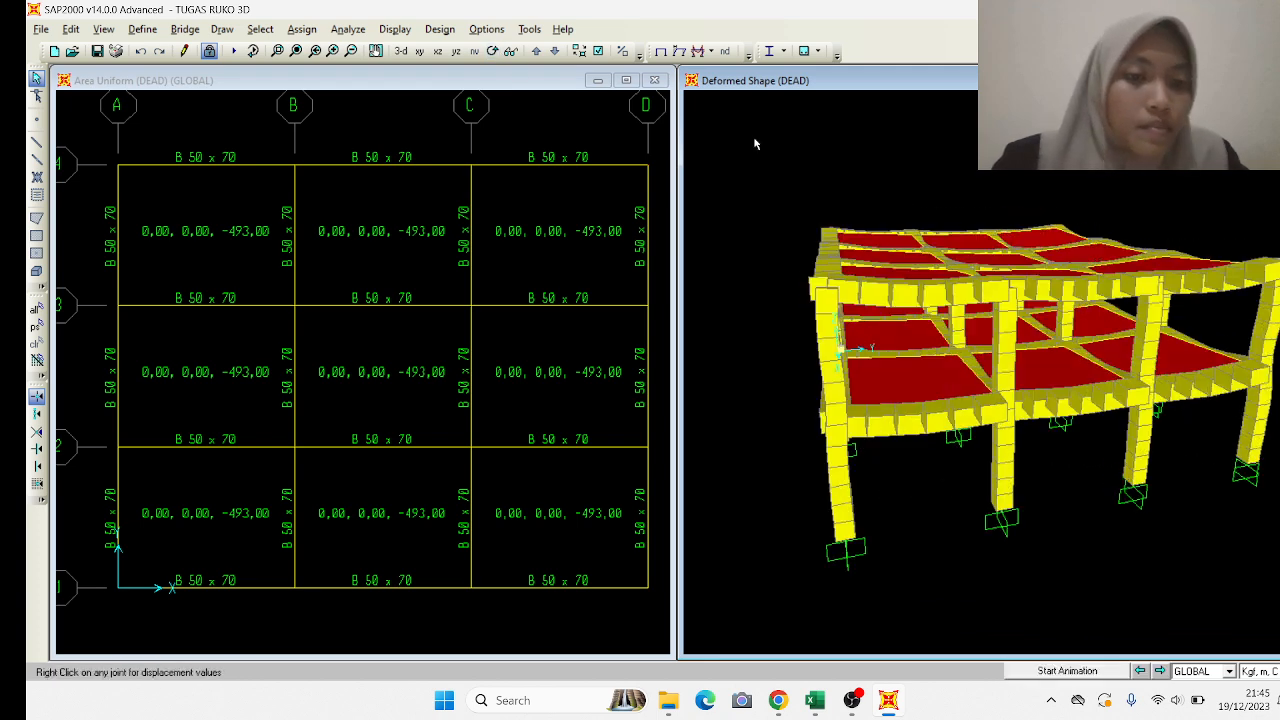
Inspect the deflected beams, columns and slabs of the DEAD deformed shape from above, below and around the sides.
{"action": "left_click", "coordinate": [492, 51]}
{"action": "left_click_drag", "start_coordinate": [818, 224], "coordinate": [763, 198]}
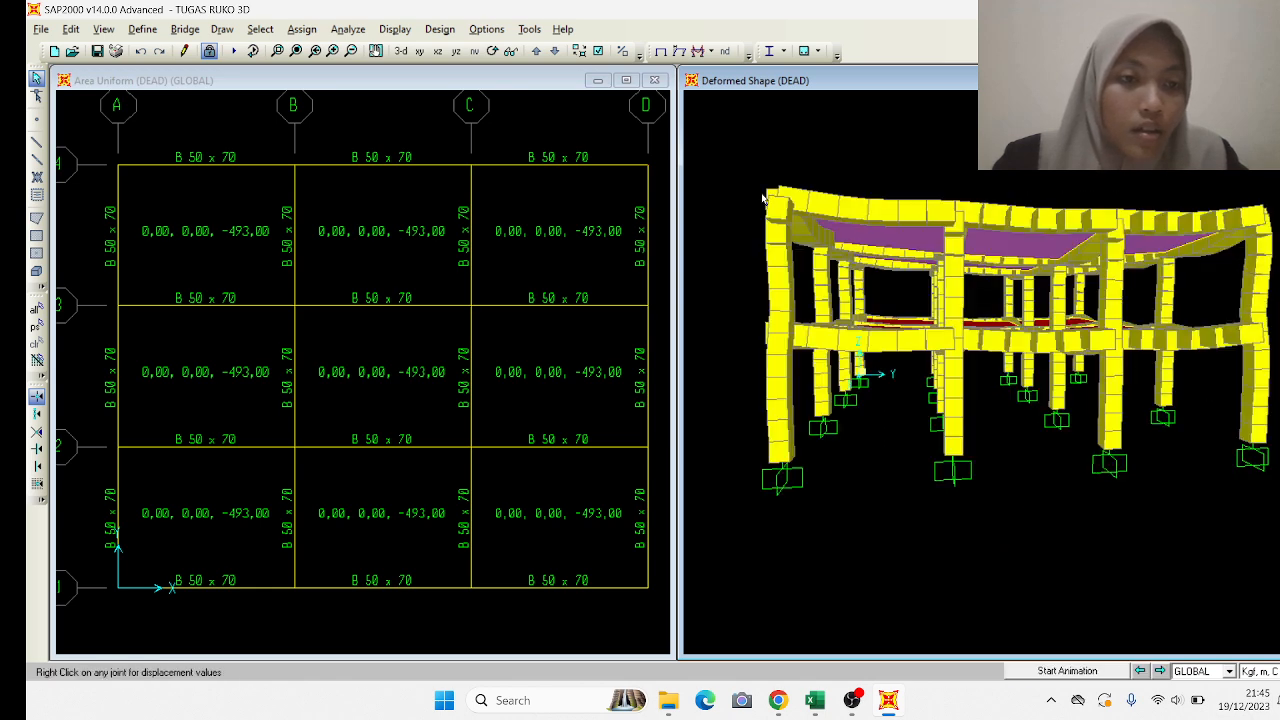
{"action": "left_click", "coordinate": [492, 51]}
{"action": "left_click_drag", "start_coordinate": [850, 226], "coordinate": [818, 224]}
{"action": "left_click_drag", "start_coordinate": [740, 228], "coordinate": [747, 173]}
{"action": "left_click", "coordinate": [492, 51]}
{"action": "left_click_drag", "start_coordinate": [1000, 204], "coordinate": [932, 227]}
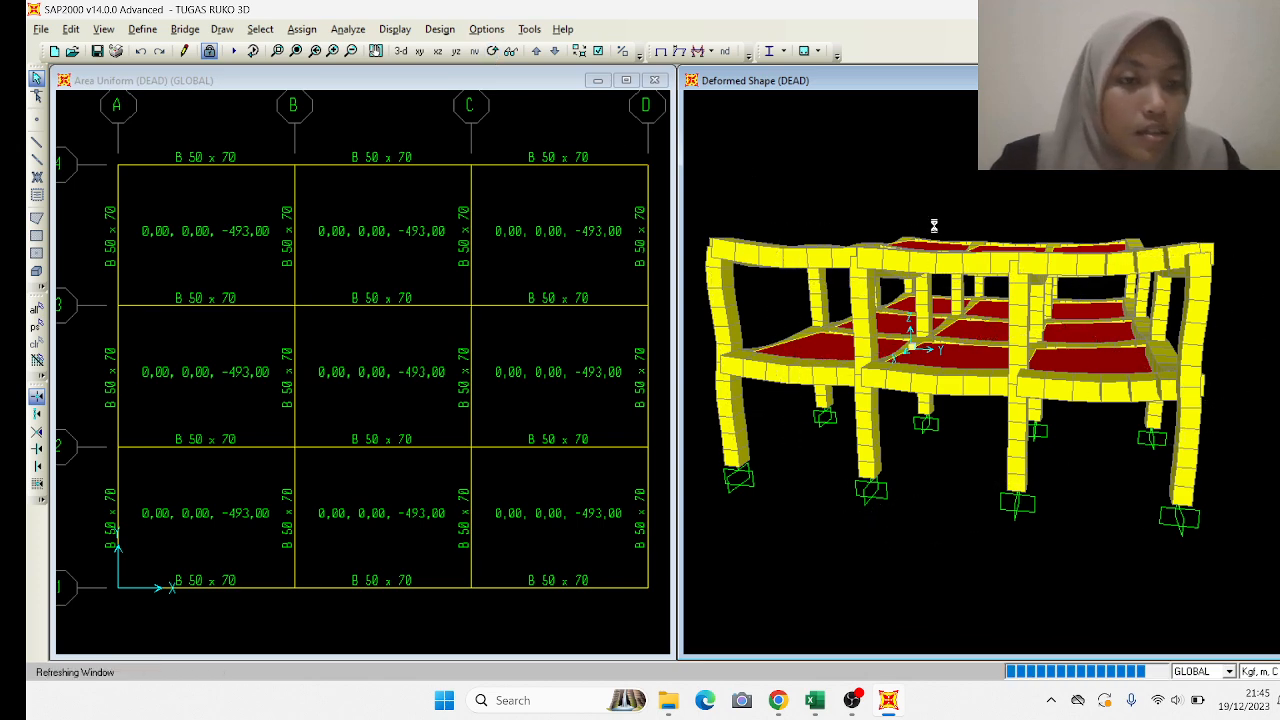
{"action": "left_click", "coordinate": [492, 51]}
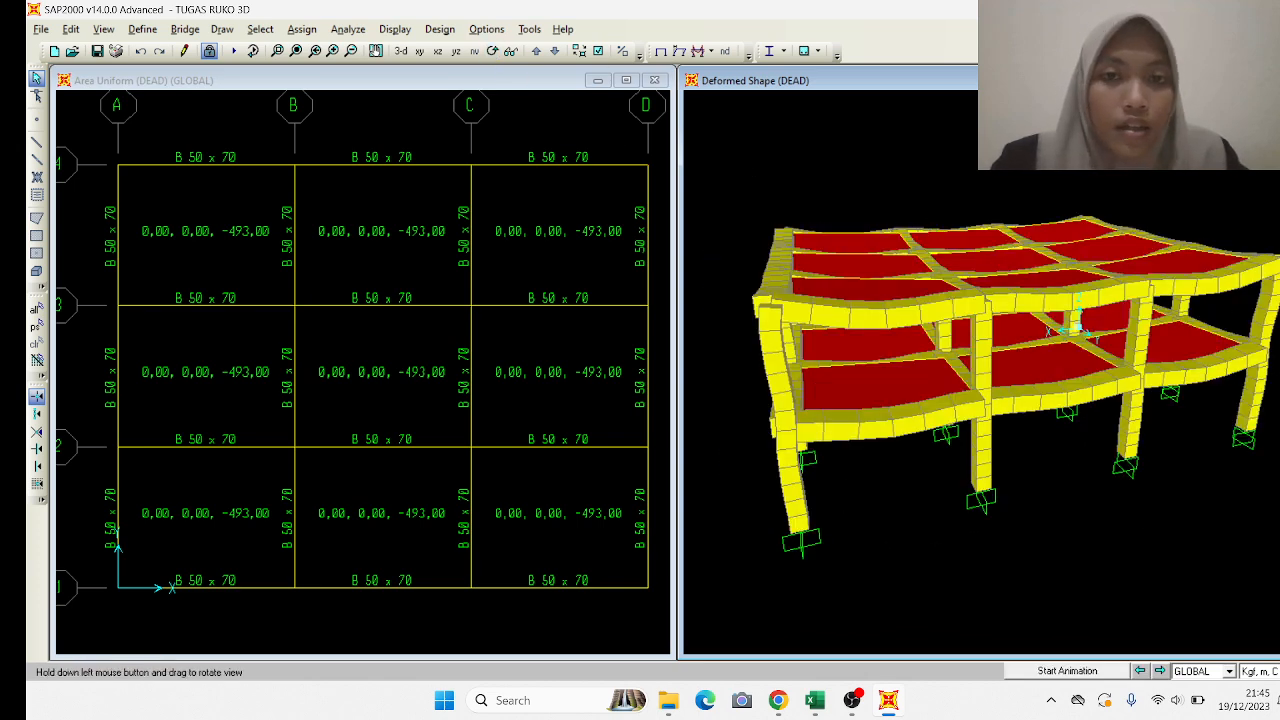
{"action": "left_click_drag", "start_coordinate": [764, 262], "coordinate": [757, 185]}
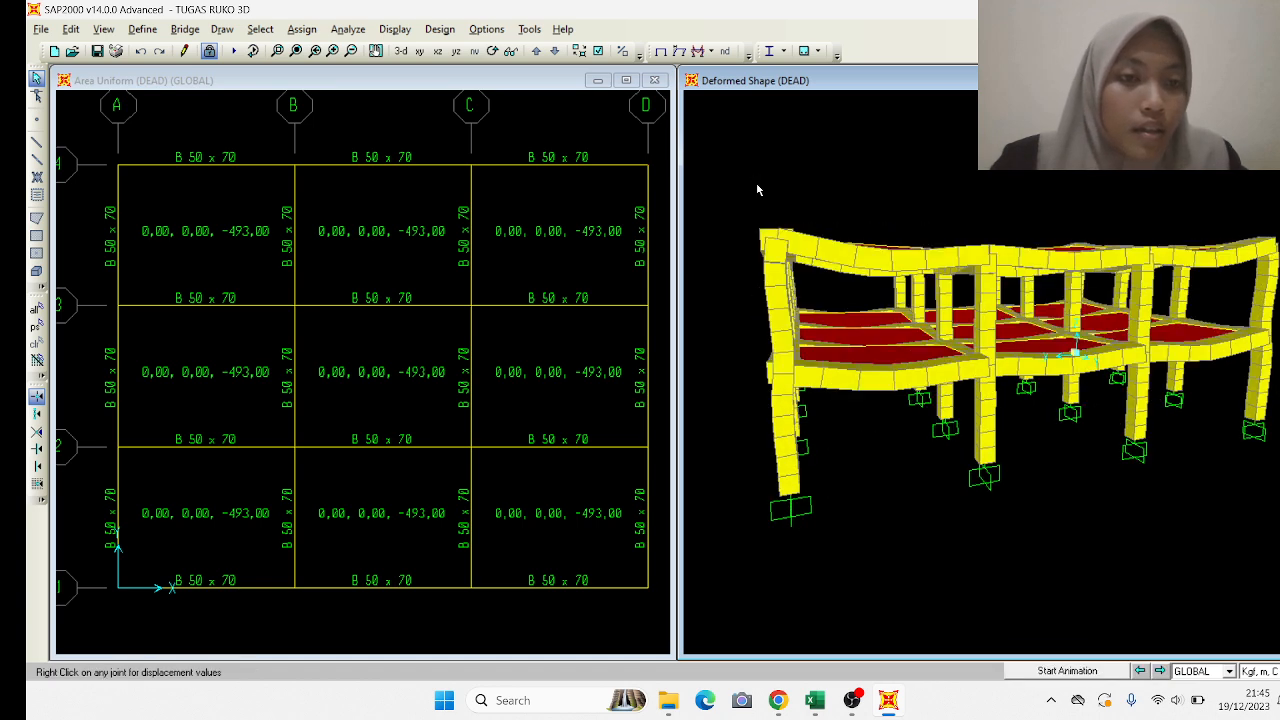
{"action": "left_click", "coordinate": [492, 51]}
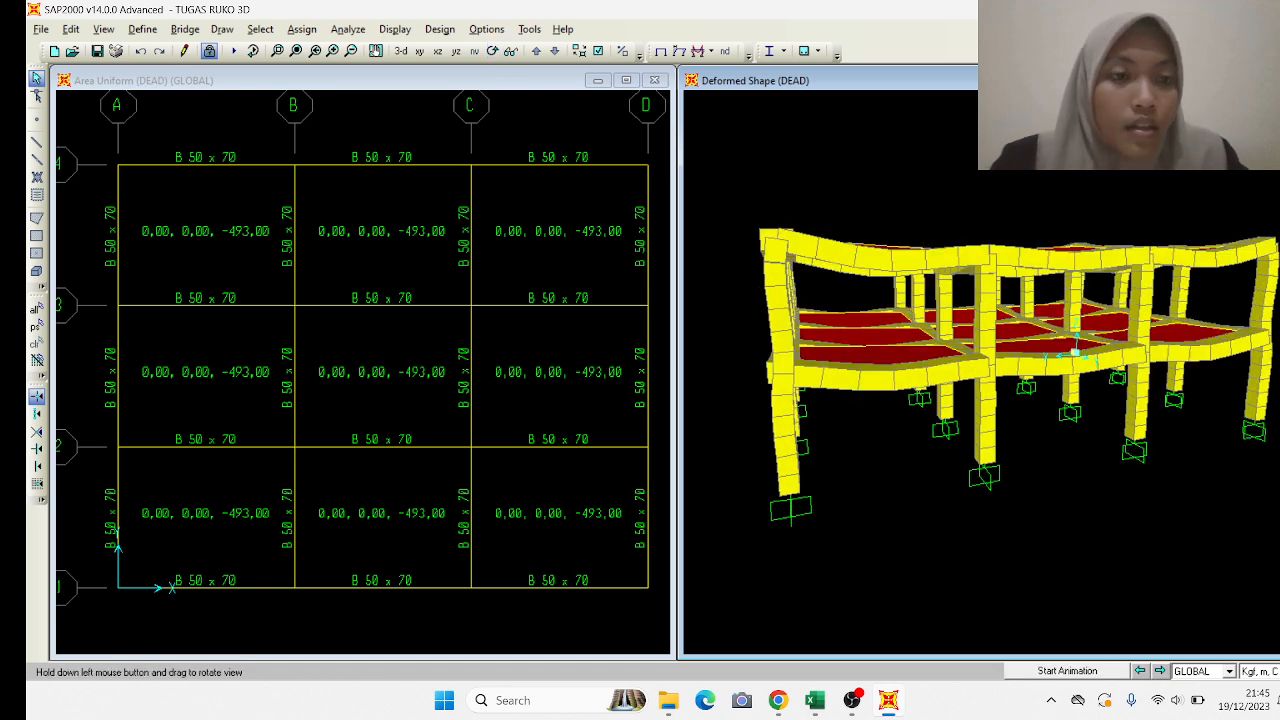
{"action": "left_click_drag", "start_coordinate": [757, 152], "coordinate": [840, 155]}
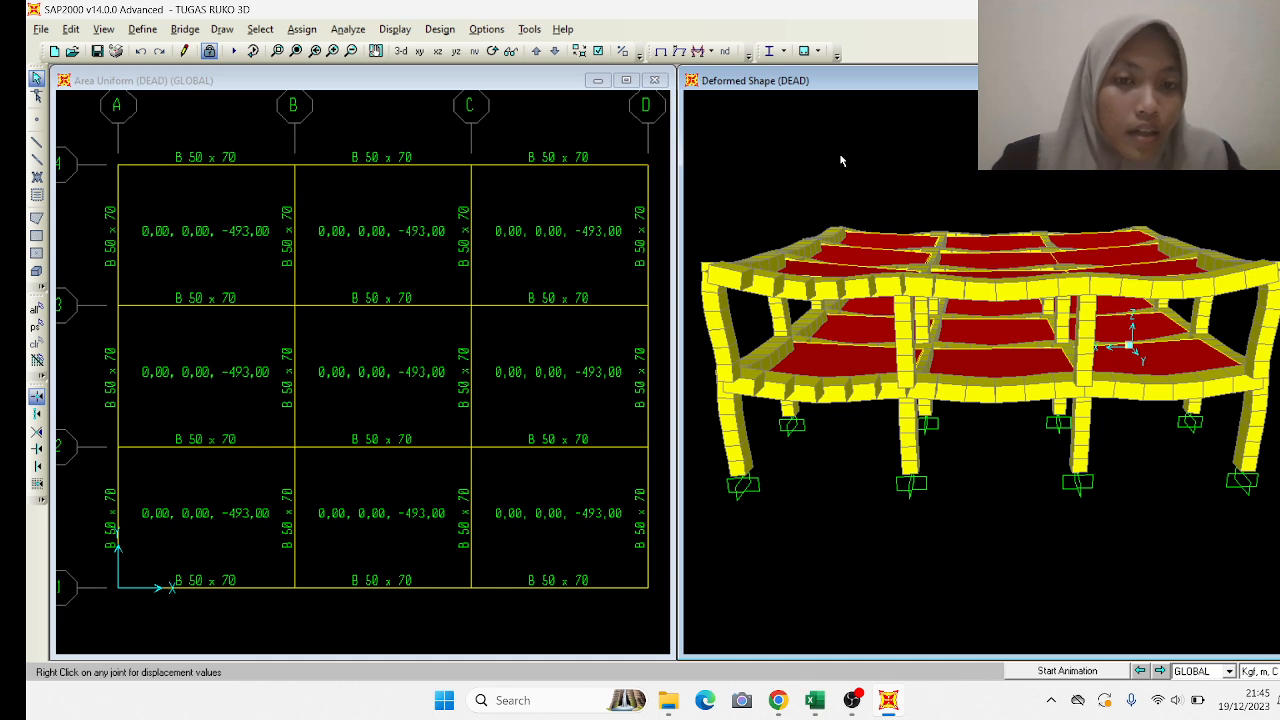
{"action": "left_click", "coordinate": [492, 51]}
{"action": "left_click_drag", "start_coordinate": [864, 222], "coordinate": [866, 203]}
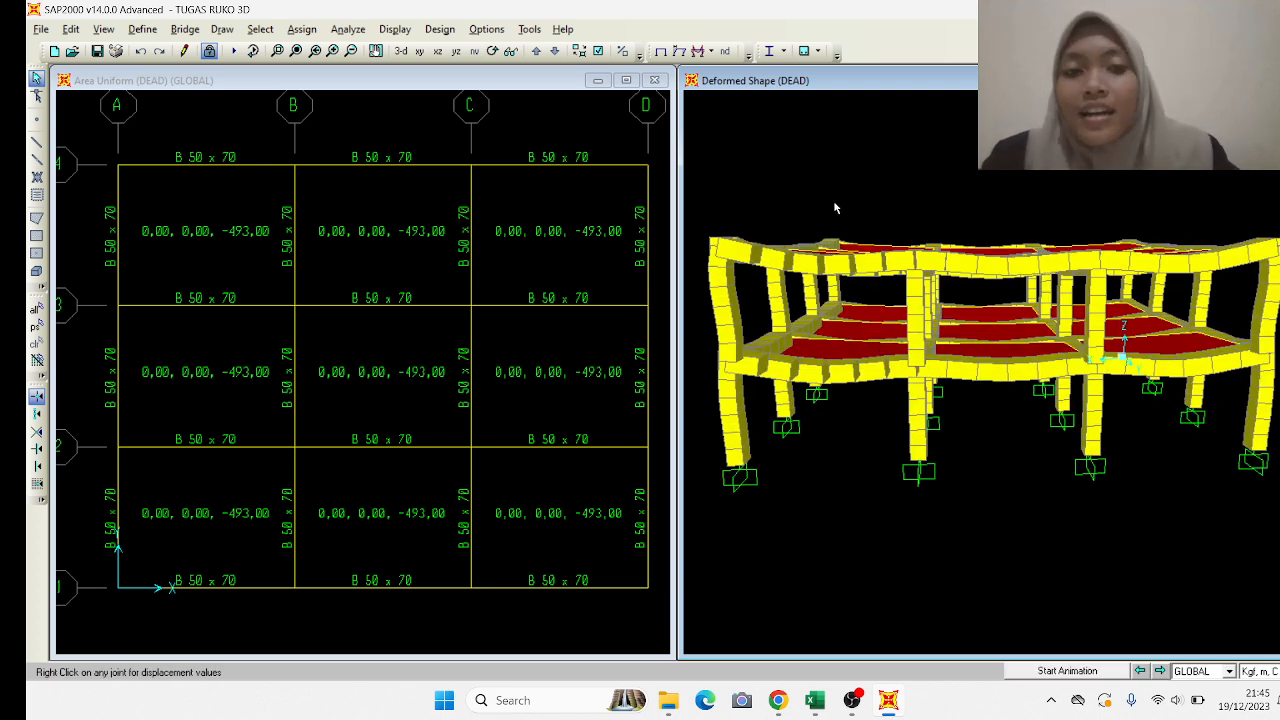
Create a rich-text analysis report named LAPORAN TUGAS RUKO 3D in the kuliah\sap folder on drive D.
{"action": "left_click", "coordinate": [595, 146]}
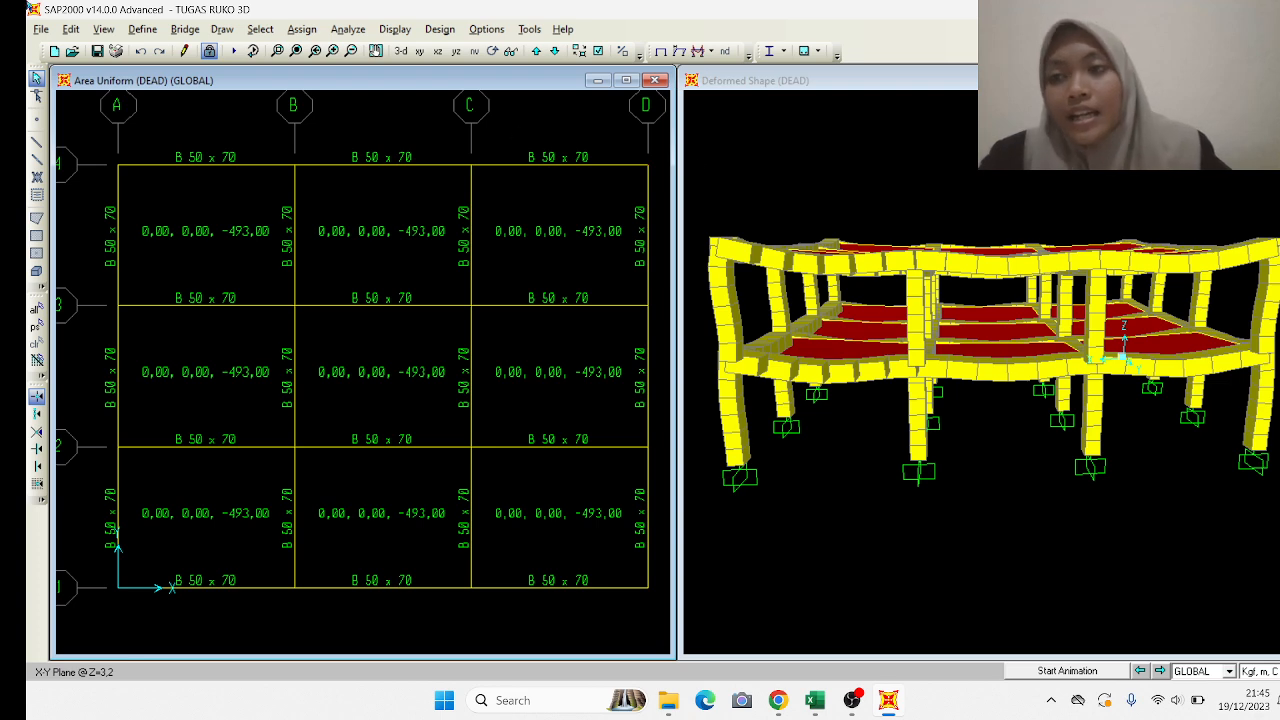
{"action": "left_click", "coordinate": [41, 29]}
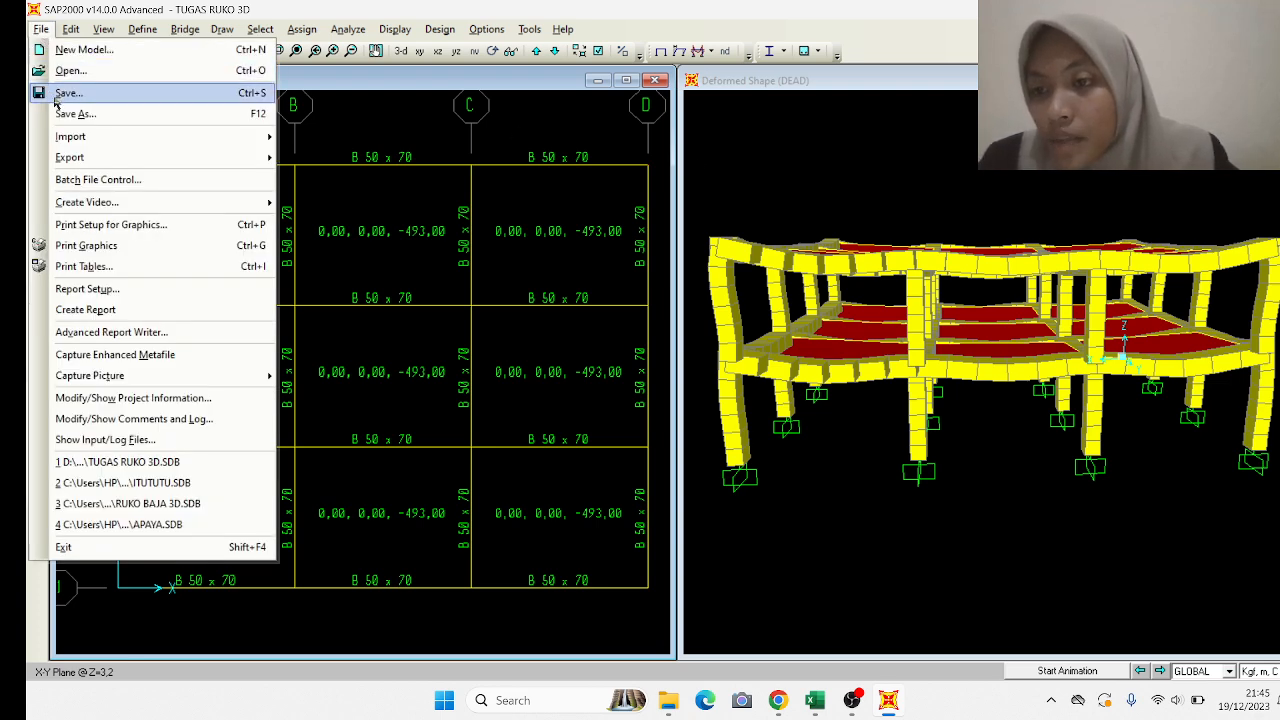
{"action": "left_click", "coordinate": [86, 310]}
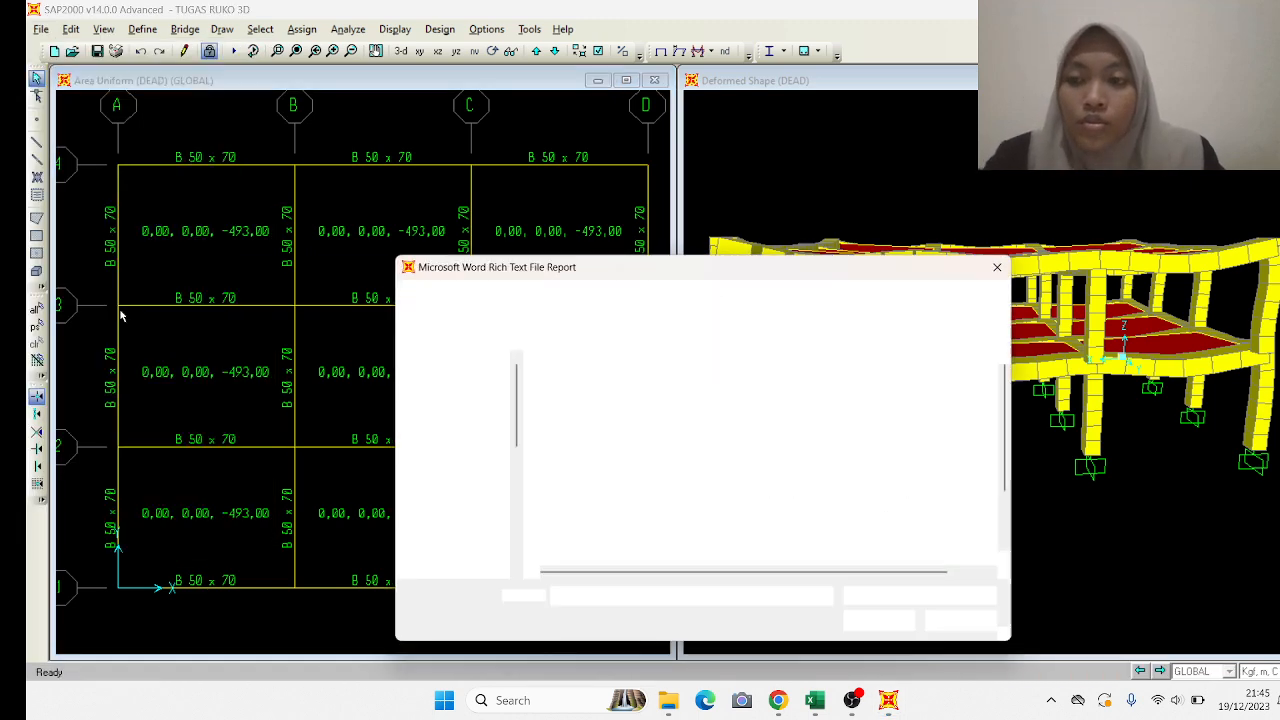
{"action": "scroll", "coordinate": [574, 491], "scroll_direction": "down", "scroll_amount": 2}
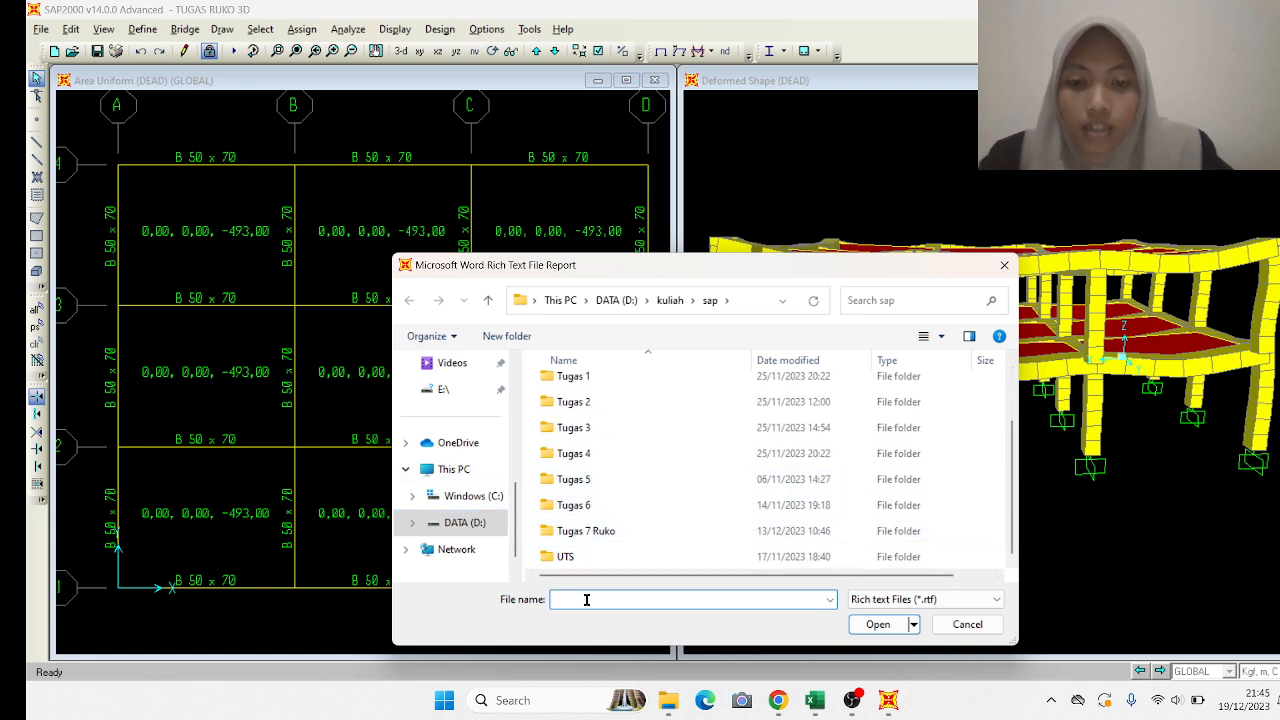
{"action": "type", "text": "LAPORAN TUGAS RUKO 3D"}
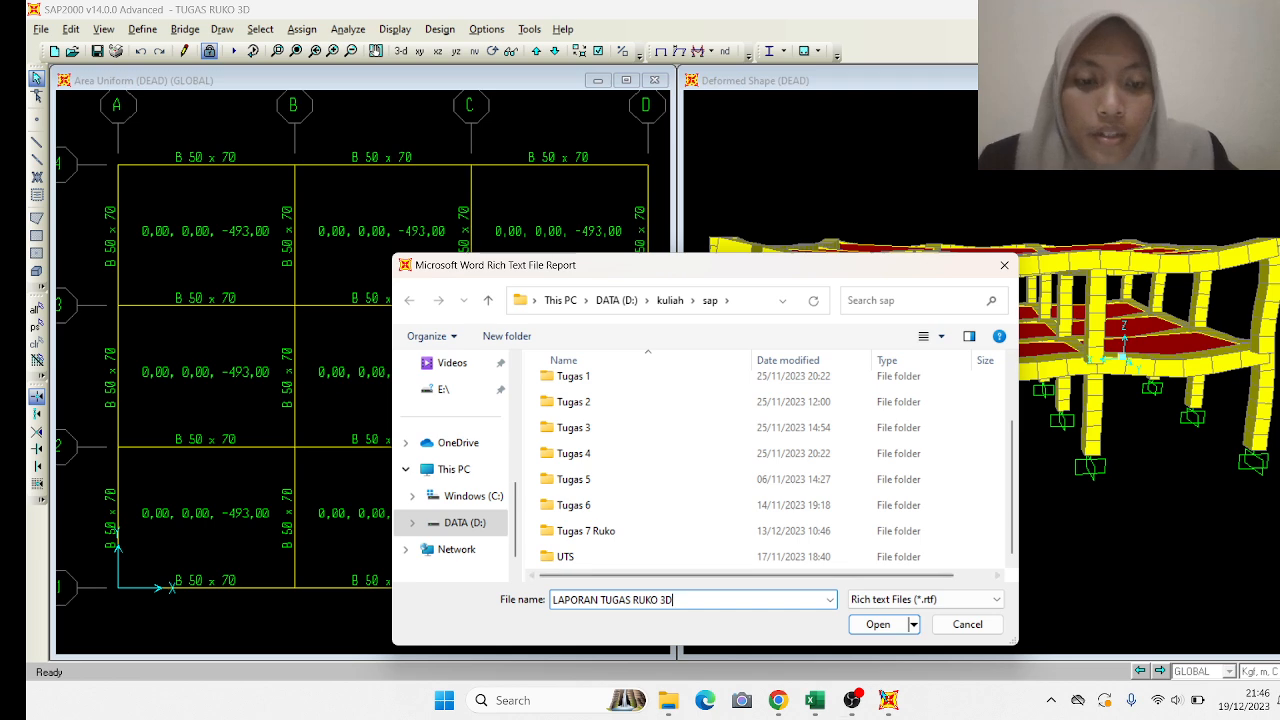
{"action": "left_click", "coordinate": [878, 625]}
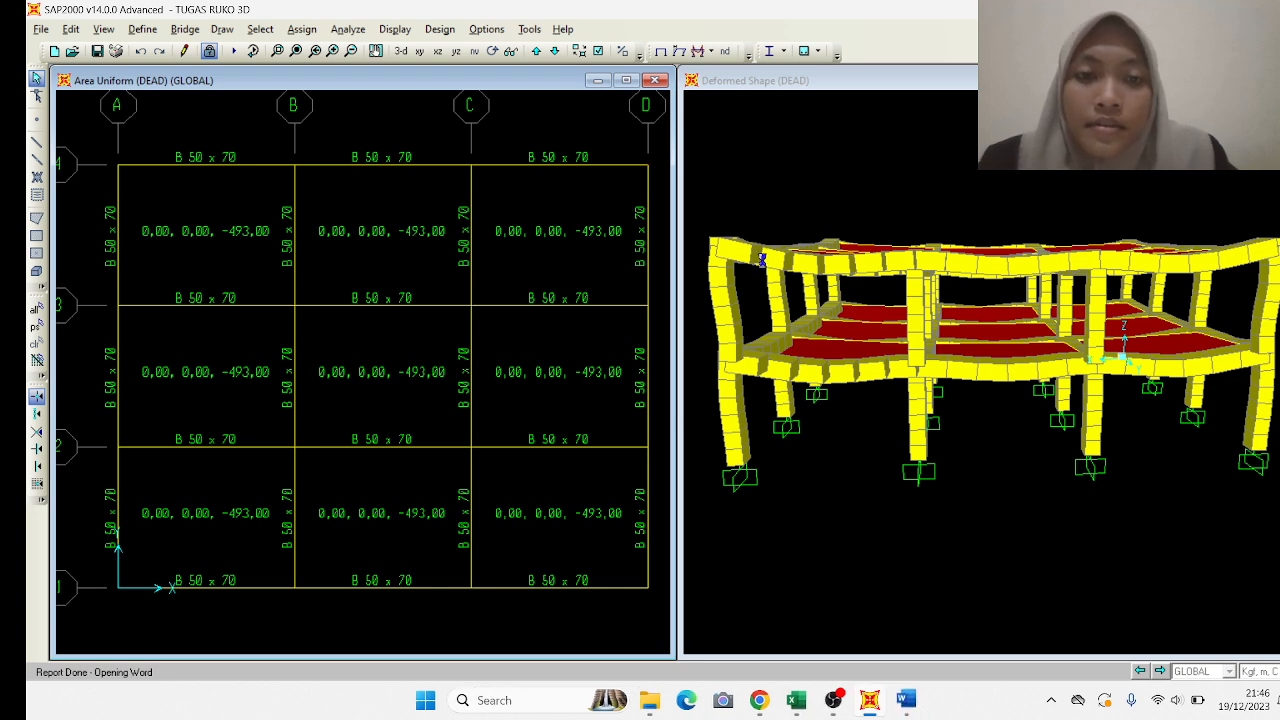
Switch to Word and review the generated report from its cover and contents through the model geometry and frame connectivity tables.
{"action": "left_click", "coordinate": [918, 706]}
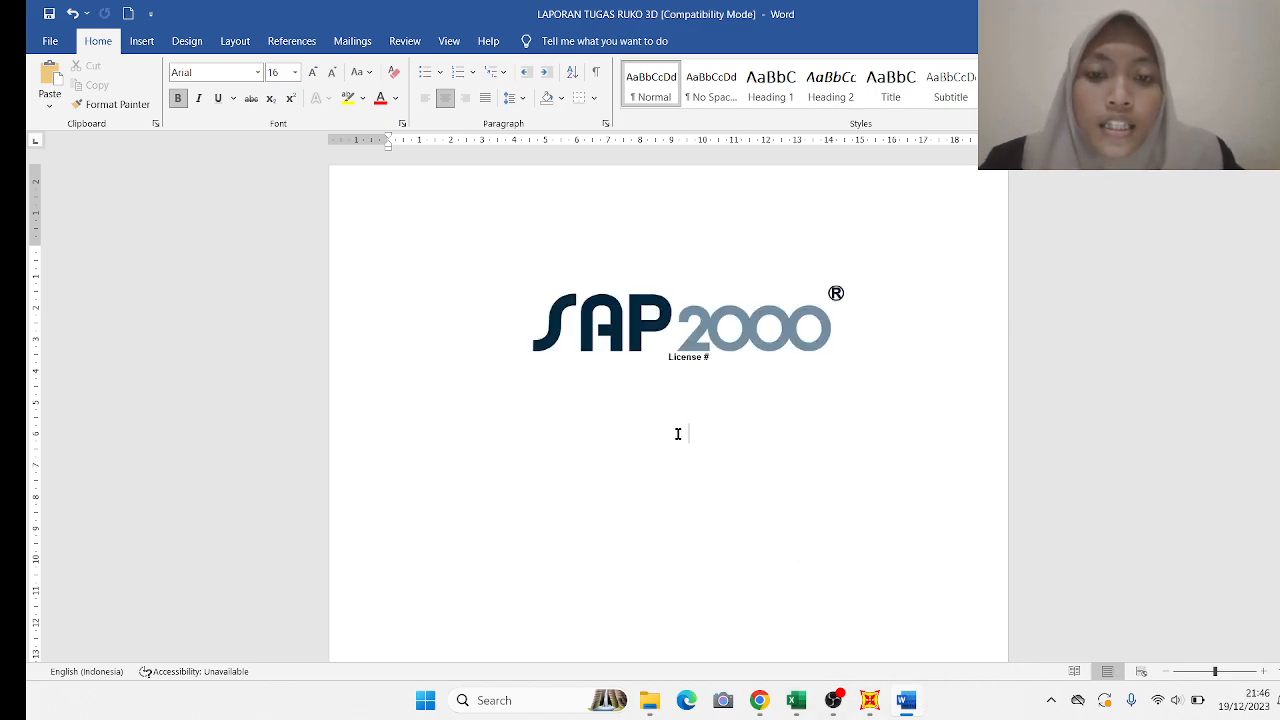
{"action": "scroll", "coordinate": [678, 434], "scroll_direction": "down", "scroll_amount": 10}
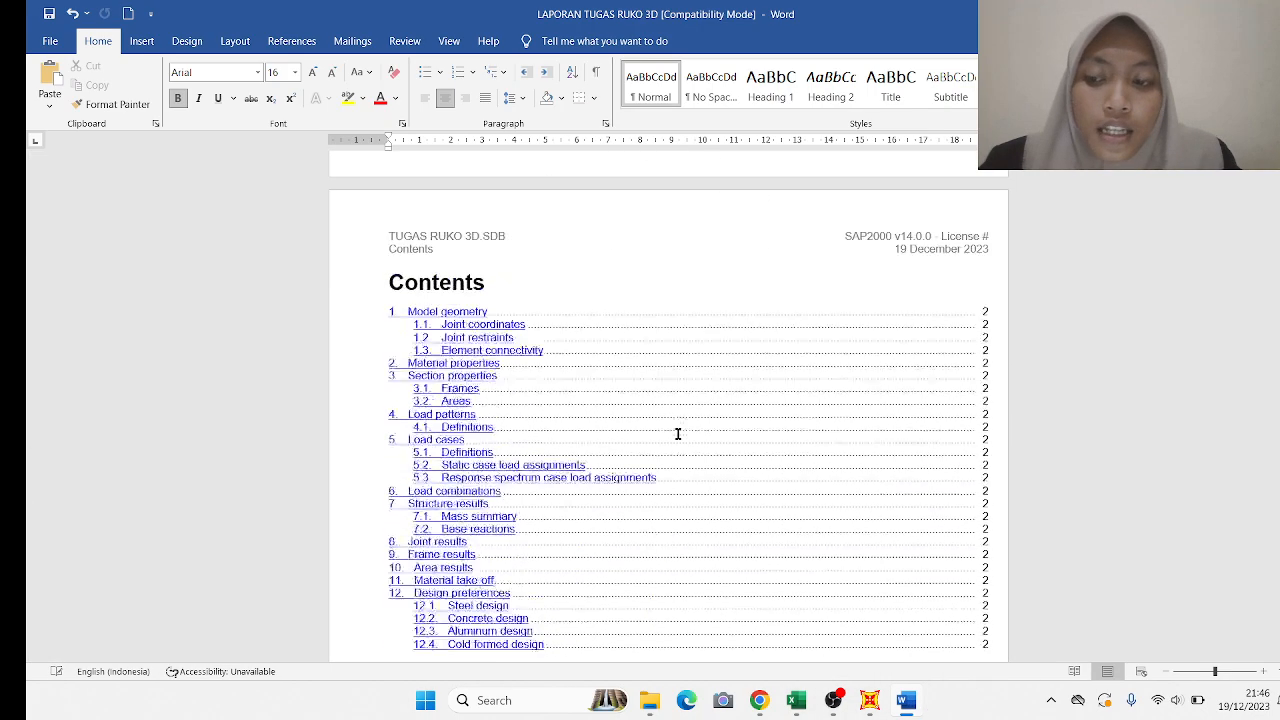
{"action": "scroll", "coordinate": [678, 434], "scroll_direction": "down", "scroll_amount": 15}
{"action": "scroll", "coordinate": [678, 434], "scroll_direction": "down", "scroll_amount": 15}
{"action": "scroll", "coordinate": [729, 505], "scroll_direction": "down", "scroll_amount": 15}
{"action": "scroll", "coordinate": [729, 505], "scroll_direction": "down", "scroll_amount": 15}
{"action": "scroll", "coordinate": [729, 505], "scroll_direction": "down", "scroll_amount": 15}
{"action": "scroll", "coordinate": [756, 505], "scroll_direction": "down", "scroll_amount": 15}
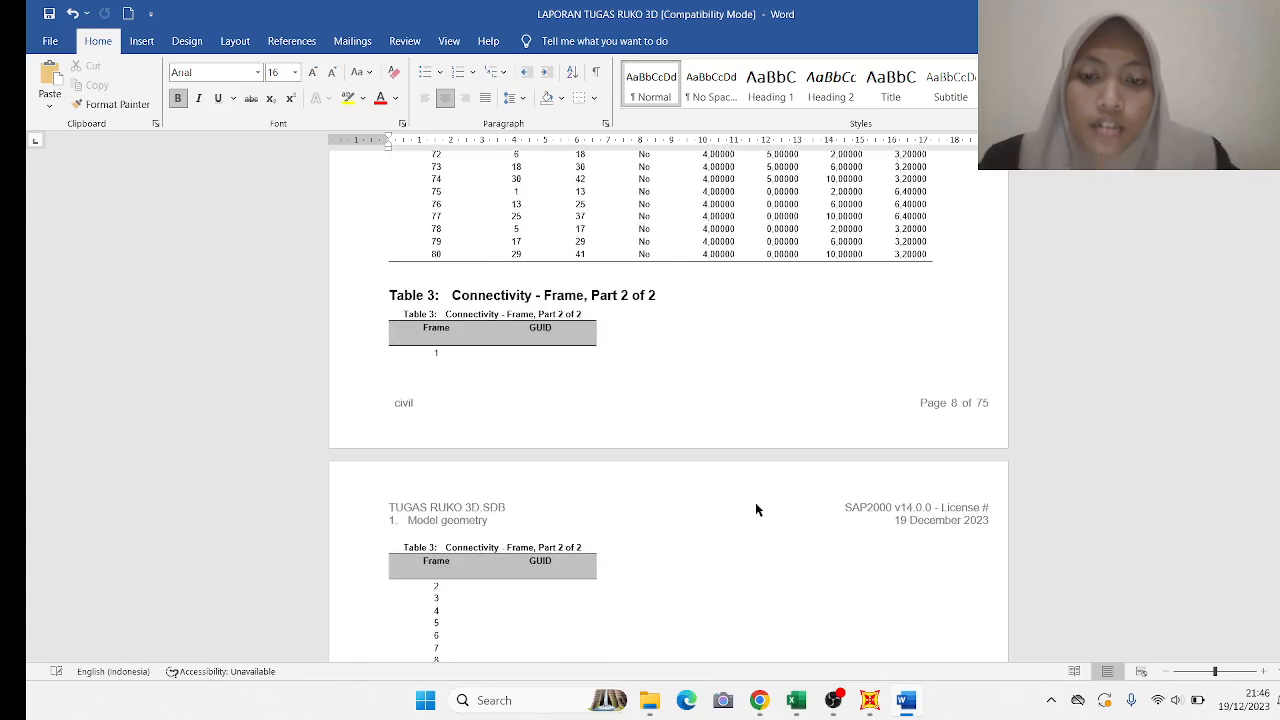
{"action": "scroll", "coordinate": [756, 510], "scroll_direction": "down", "scroll_amount": 15}
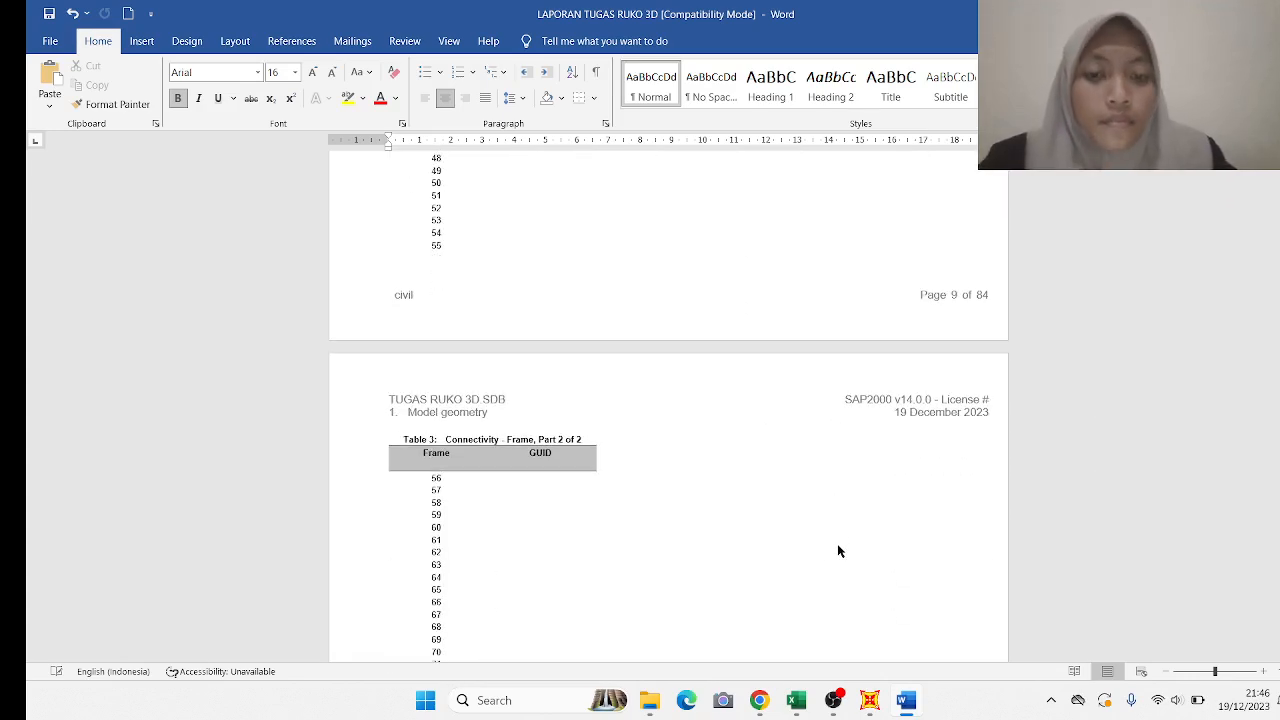
Return to SAP2000, then minimise it and the remaining open windows to show the desktop.
{"action": "left_click", "coordinate": [869, 703]}
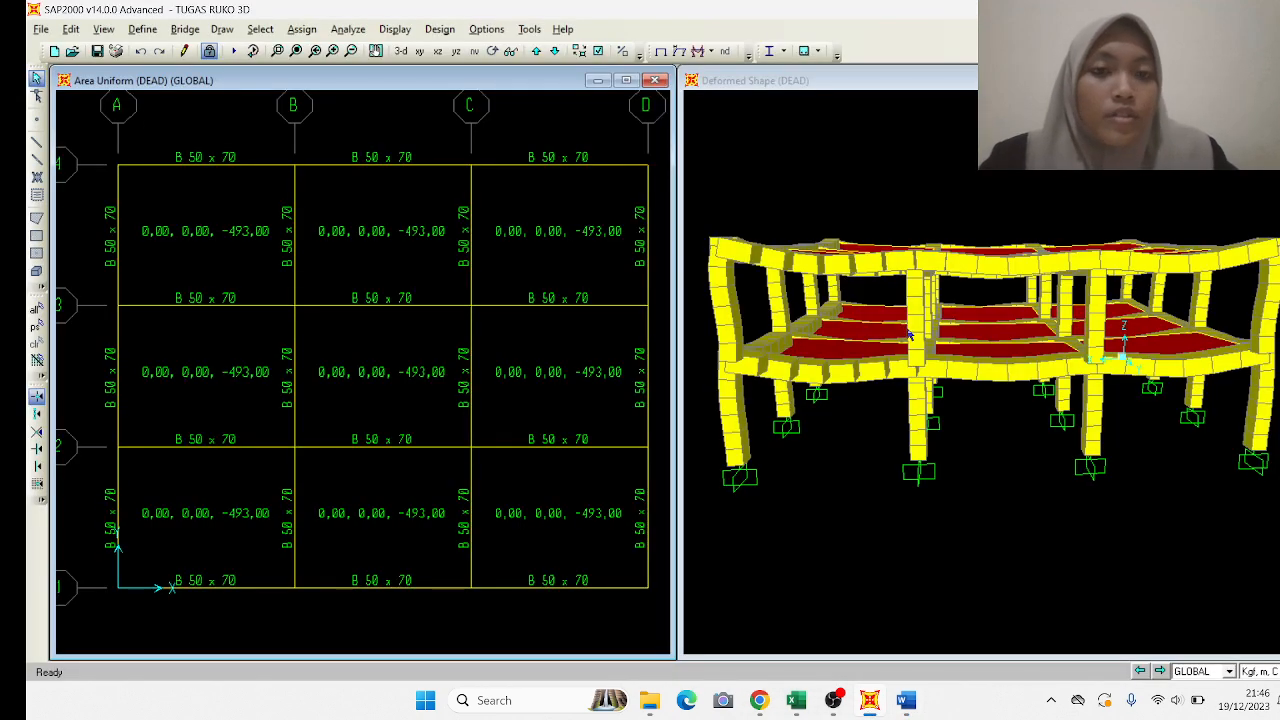
{"action": "left_click", "coordinate": [827, 189]}
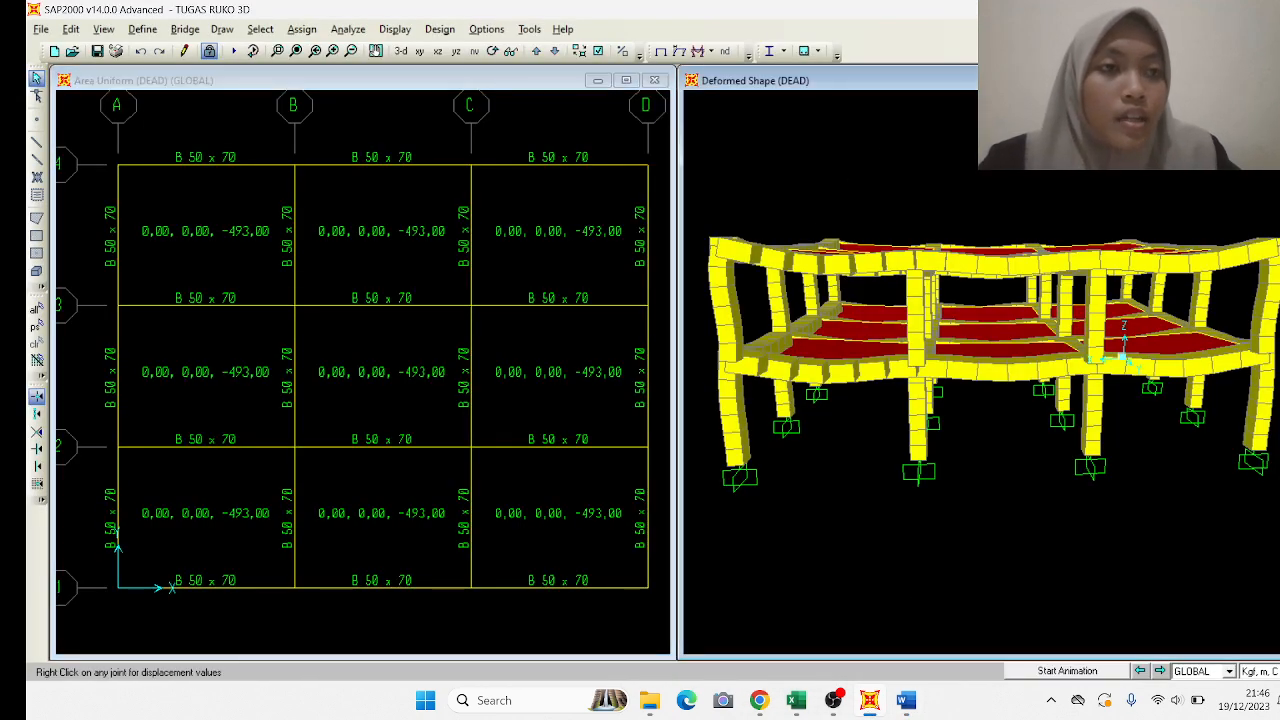
{"action": "left_click", "coordinate": [1210, 10]}
{"action": "left_click", "coordinate": [1210, 10]}
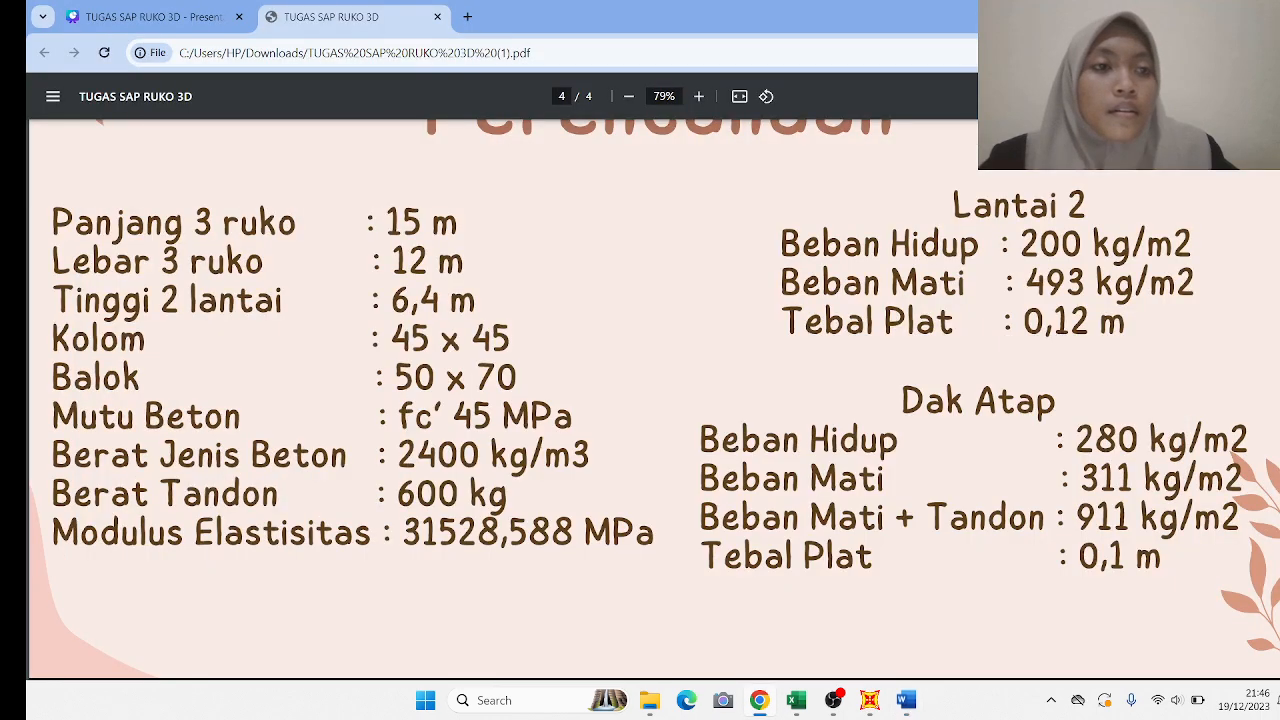
{"action": "left_click", "coordinate": [1210, 10]}
{"action": "left_click", "coordinate": [1210, 10]}
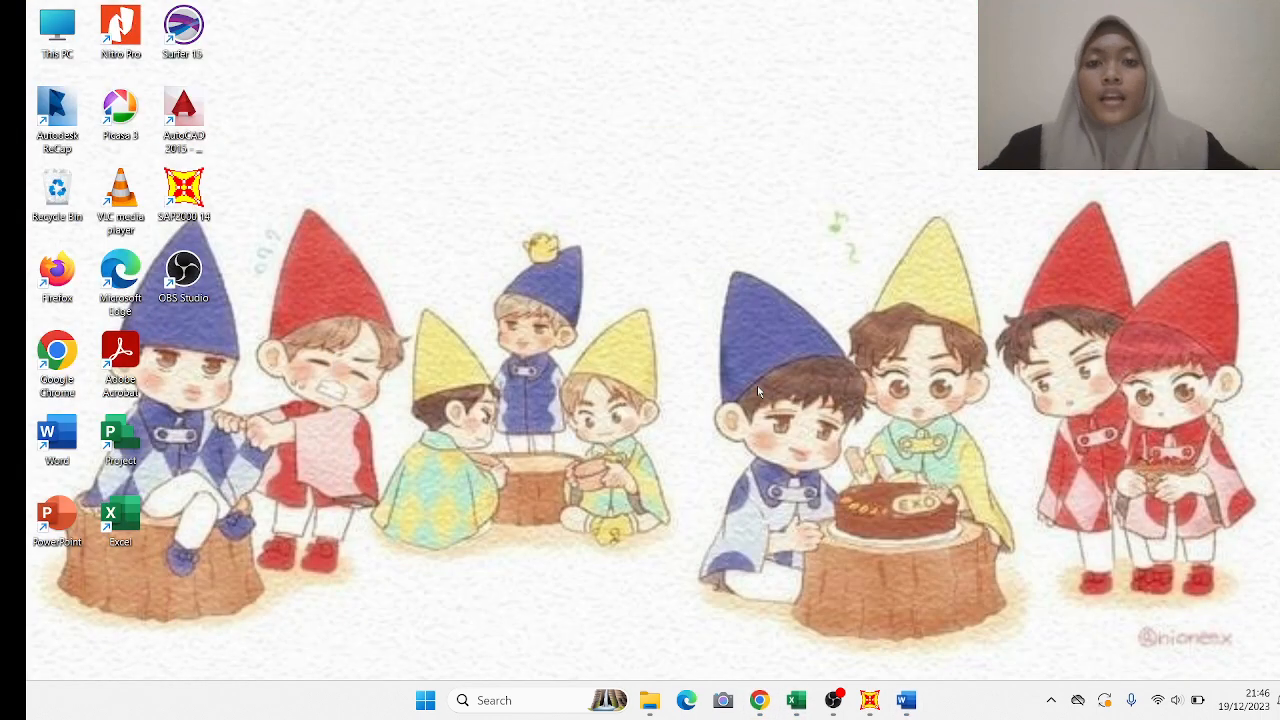